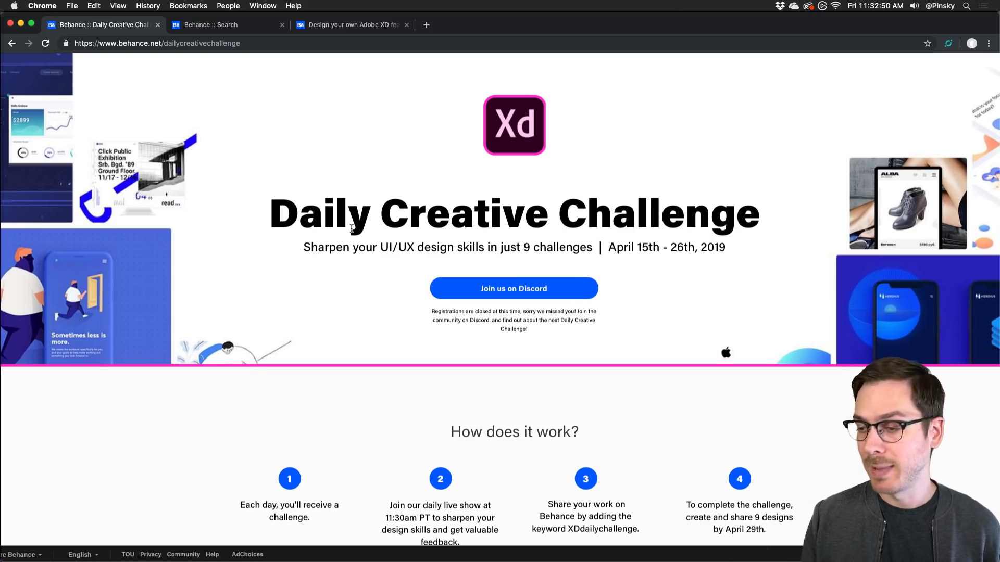
Read the "How does it work?" section of the Behance Daily Creative Challenge page.
scroll(351, 229, "down", 4)
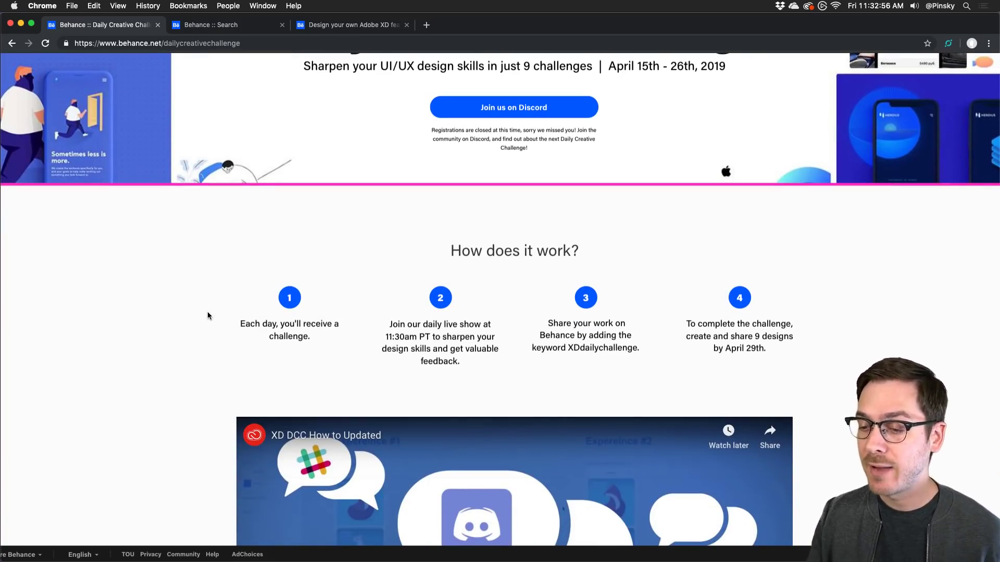
scroll(207, 316, "down", 2)
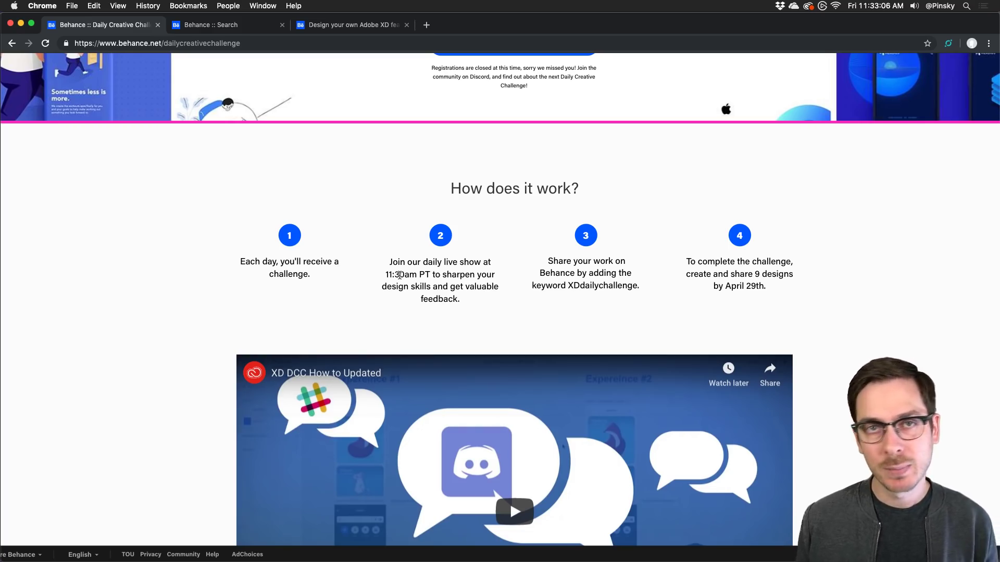
scroll(399, 275, "down", 2)
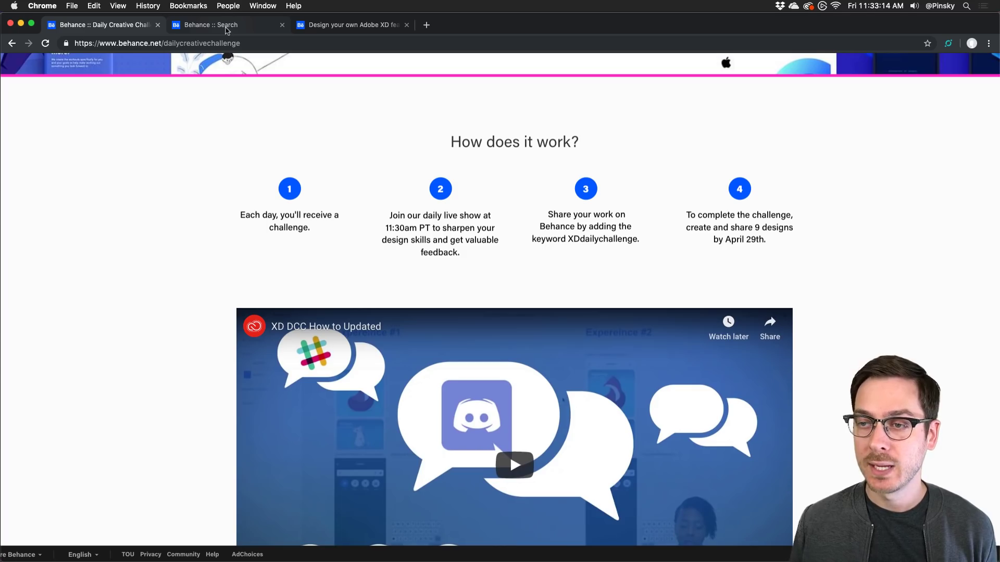
Browse the submitted XD daily challenge projects on the open Behance search page.
left_click(225, 26)
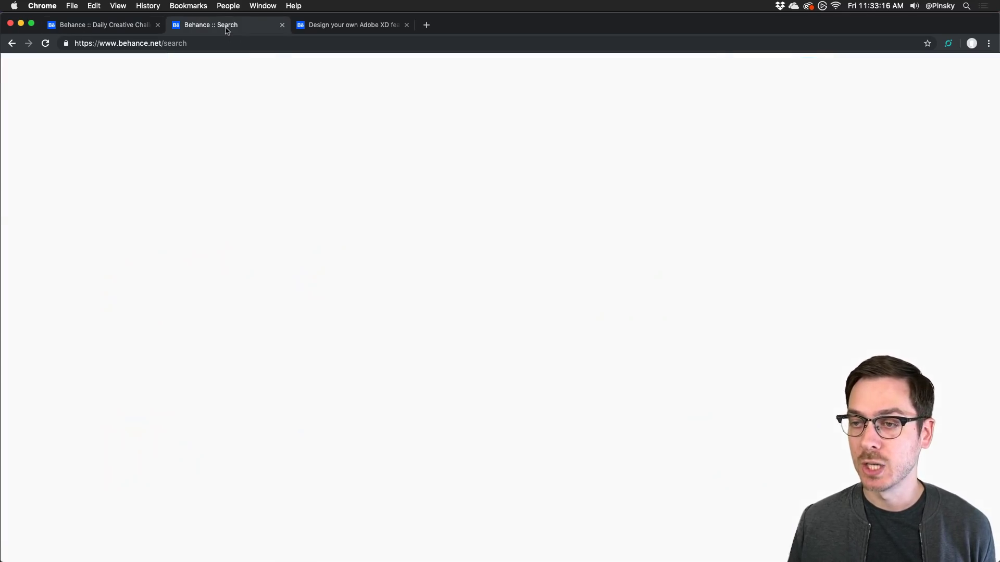
scroll(60, 271, "down", 10)
scroll(60, 272, "down", 15)
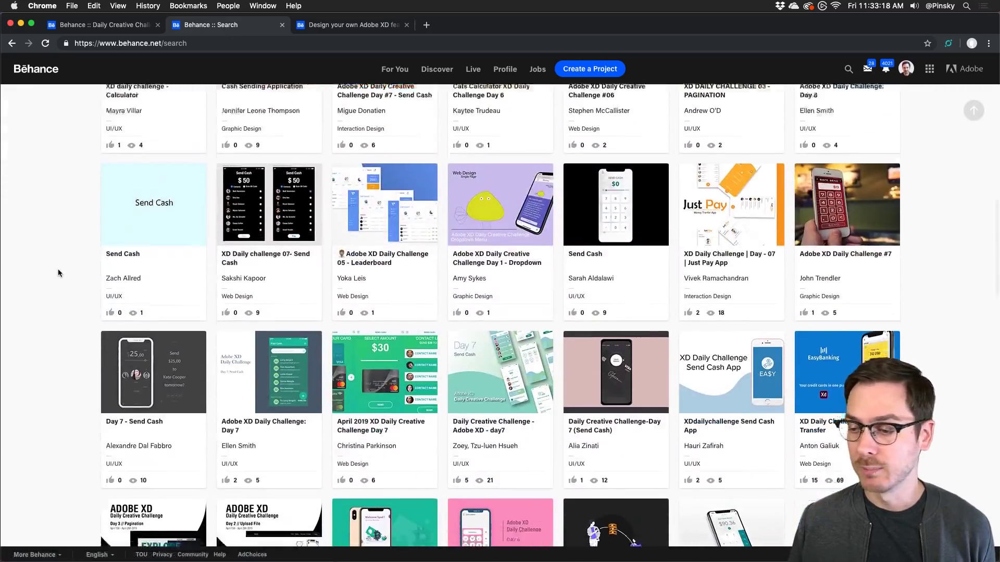
scroll(58, 273, "down", 10)
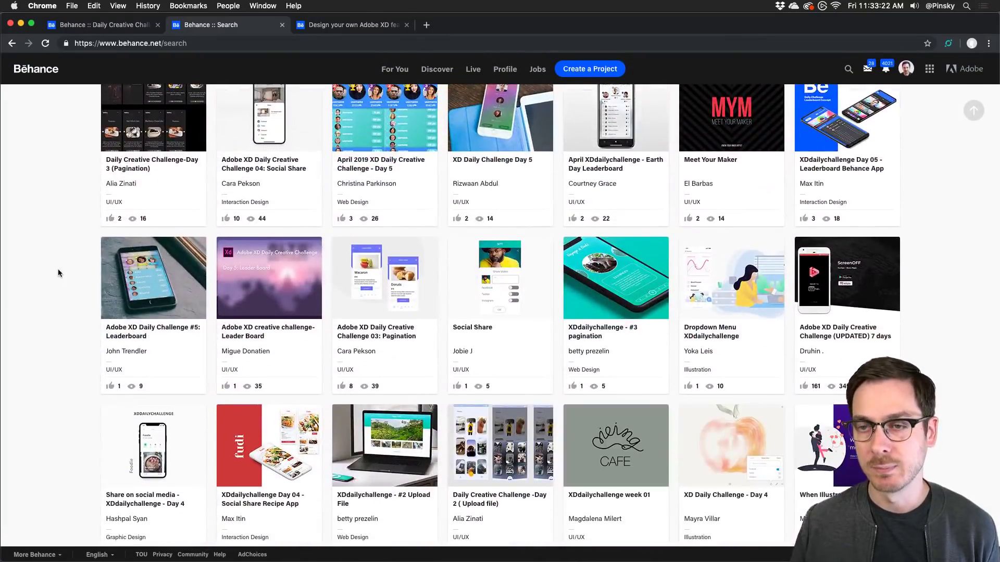
scroll(58, 269, "up", 20)
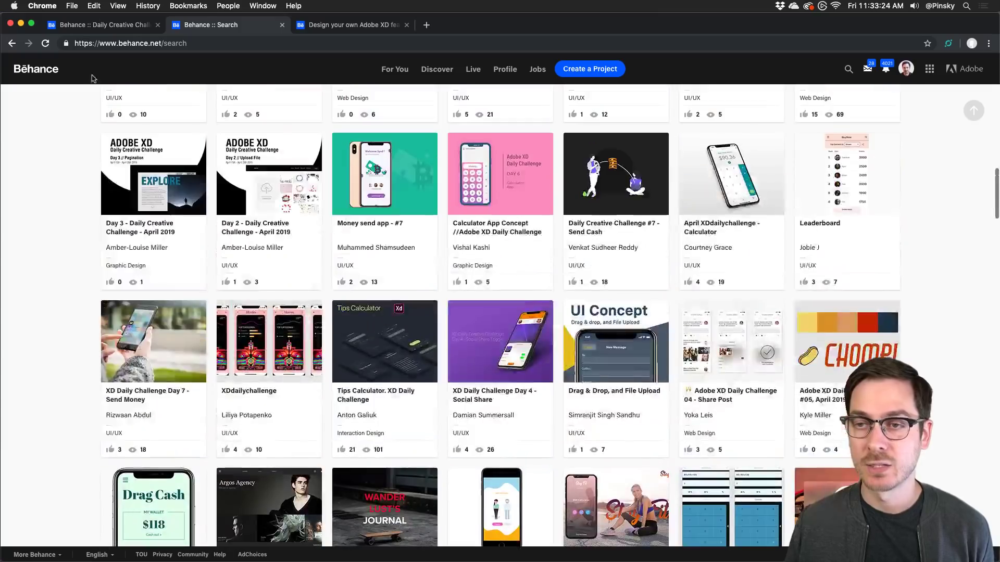
Return to the Daily Creative Challenge page and review it from the how-it-works steps down to the Next Steps section.
left_click(99, 25)
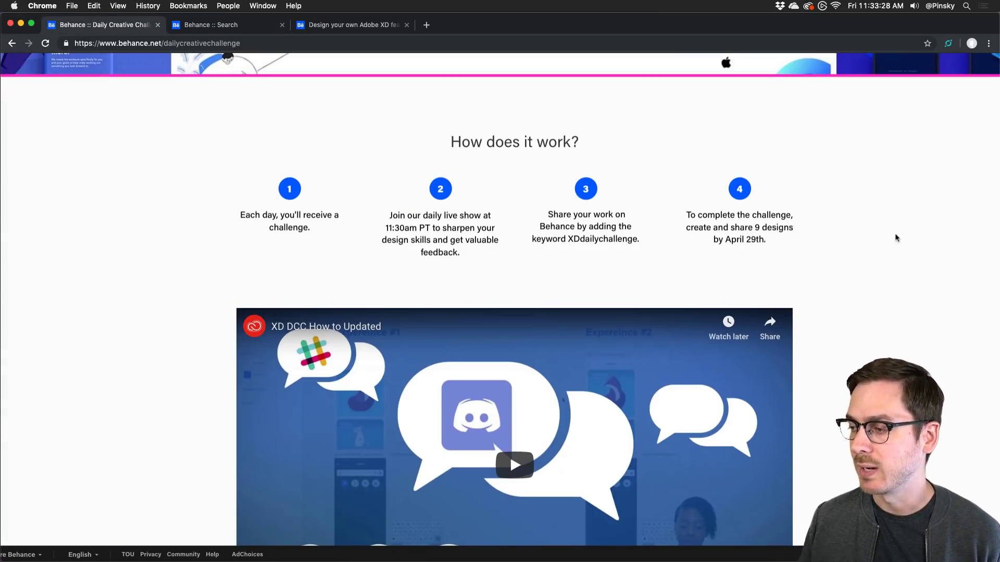
scroll(875, 234, "down", 3)
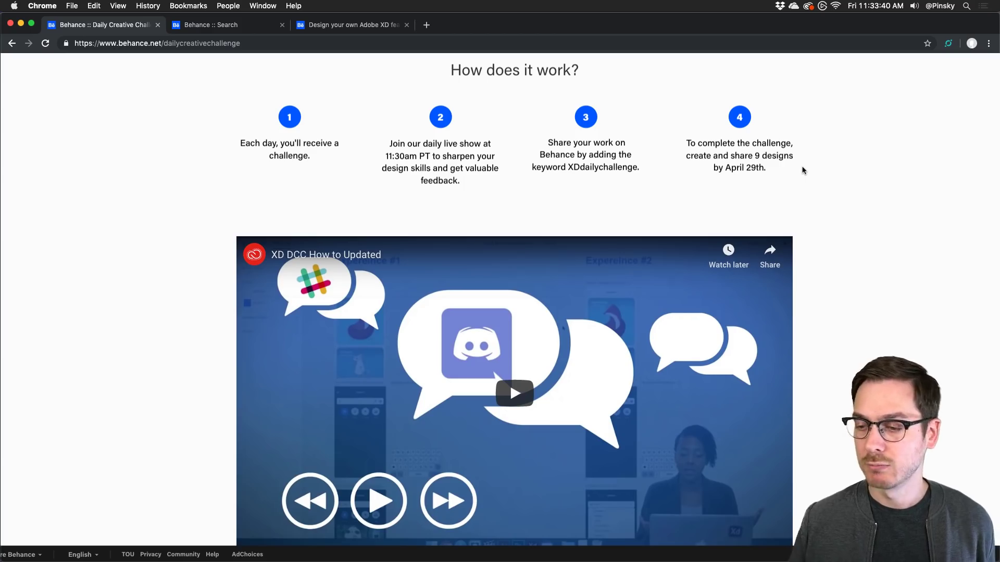
scroll(94, 242, "down", 10)
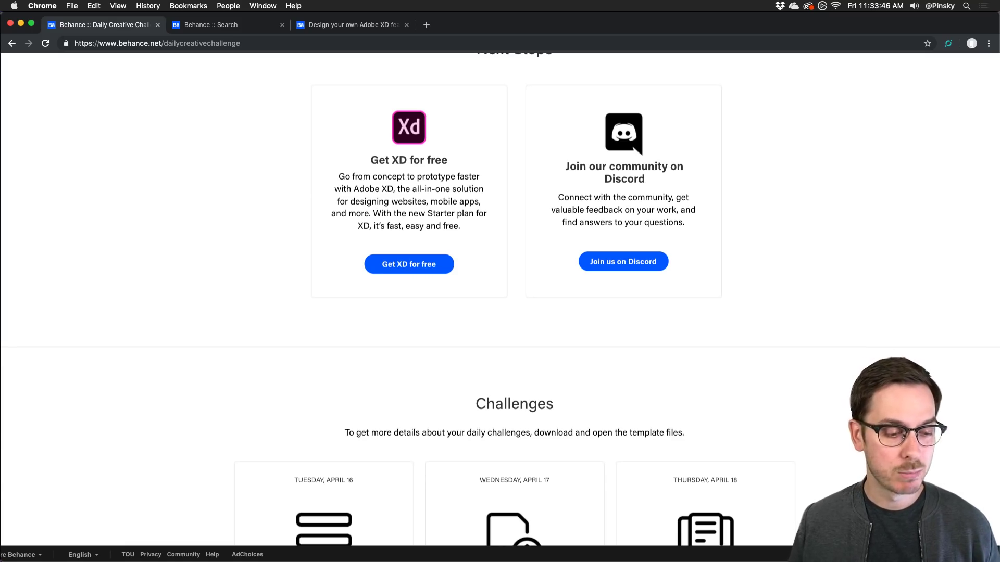
Switch to Discord and look through the introductions and design-feedback channels of the Adobe XD server.
key("super+Tab")
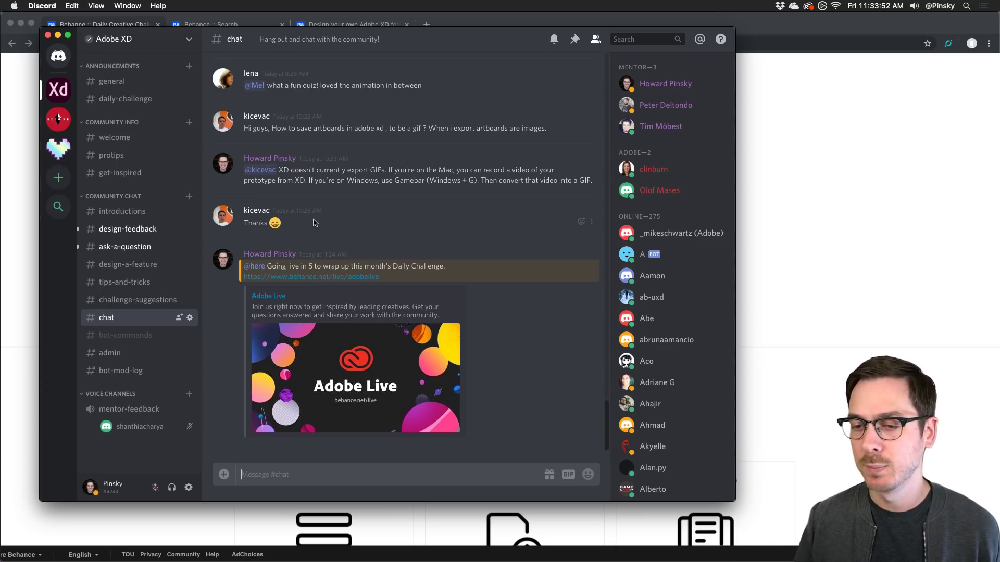
left_click(113, 211)
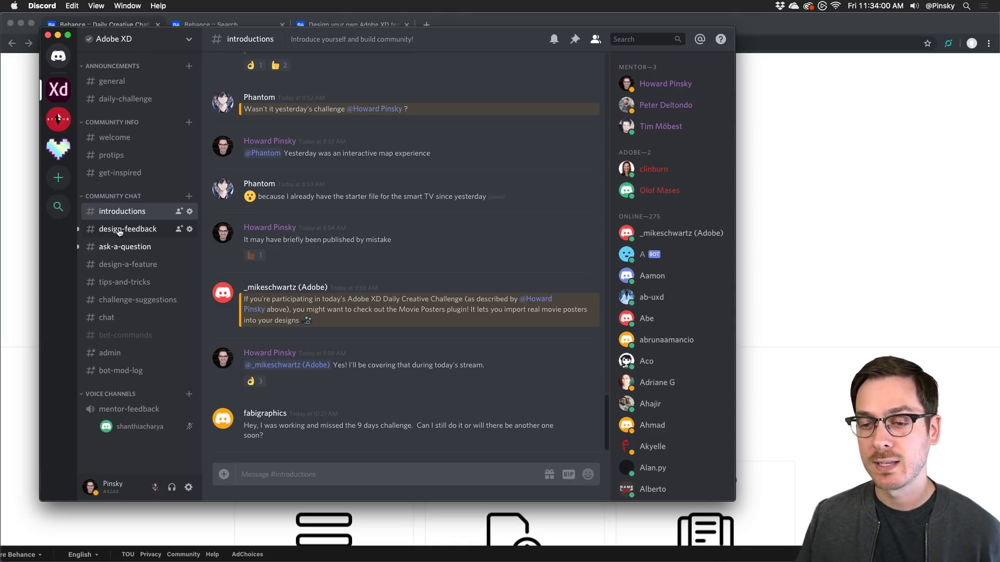
left_click(120, 230)
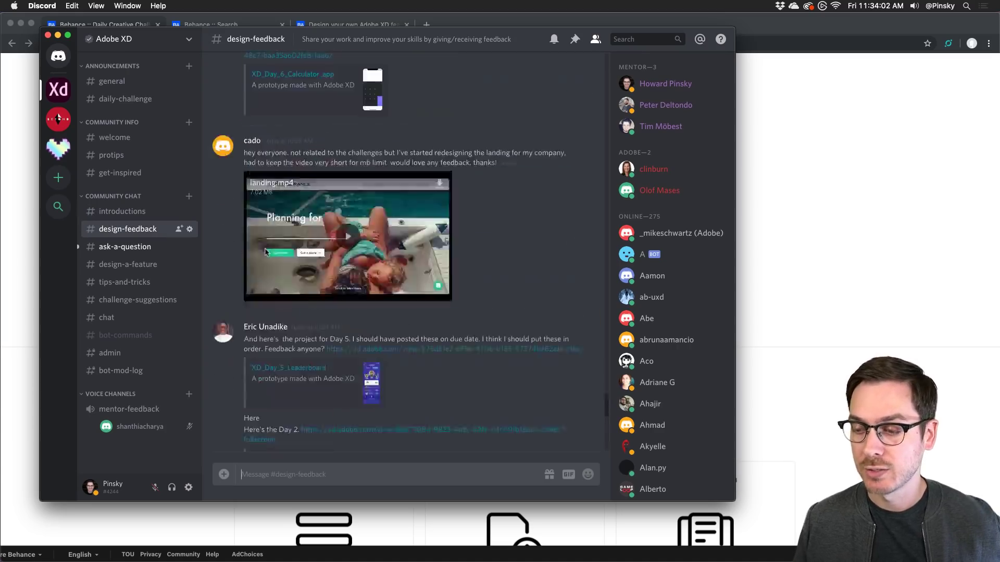
scroll(265, 253, "up", 5)
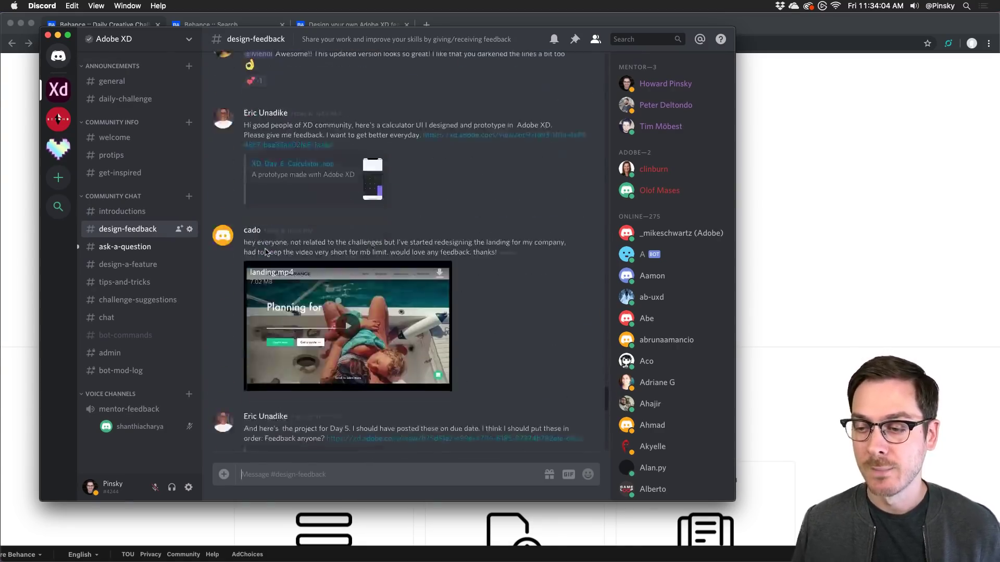
scroll(266, 252, "down", 10)
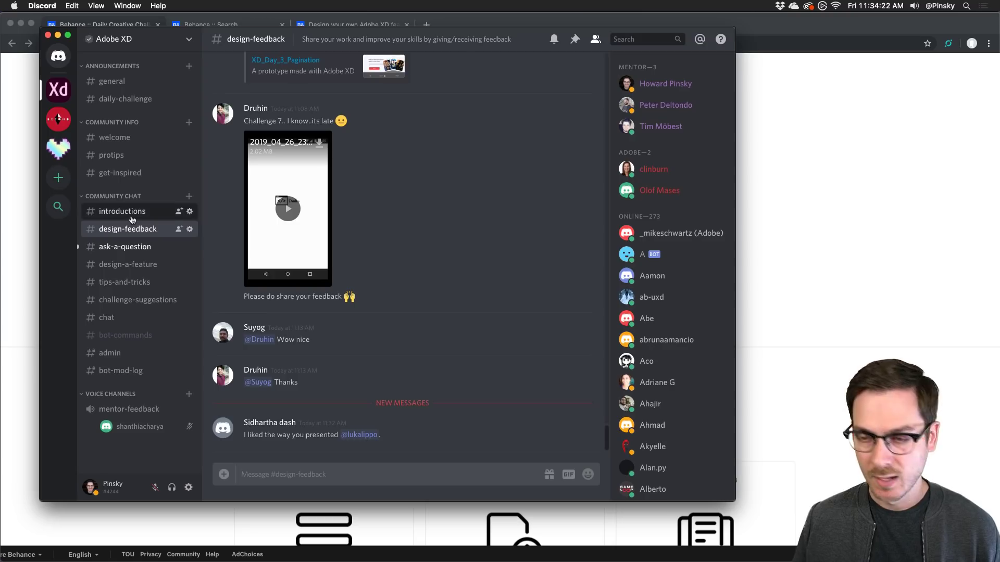
Switch back to Chrome and review the daily challenge cards from Dropdown Menu through Smart TV Movie Rental.
key("super+Tab")
scroll(189, 345, "down", 2)
scroll(189, 346, "down", 10)
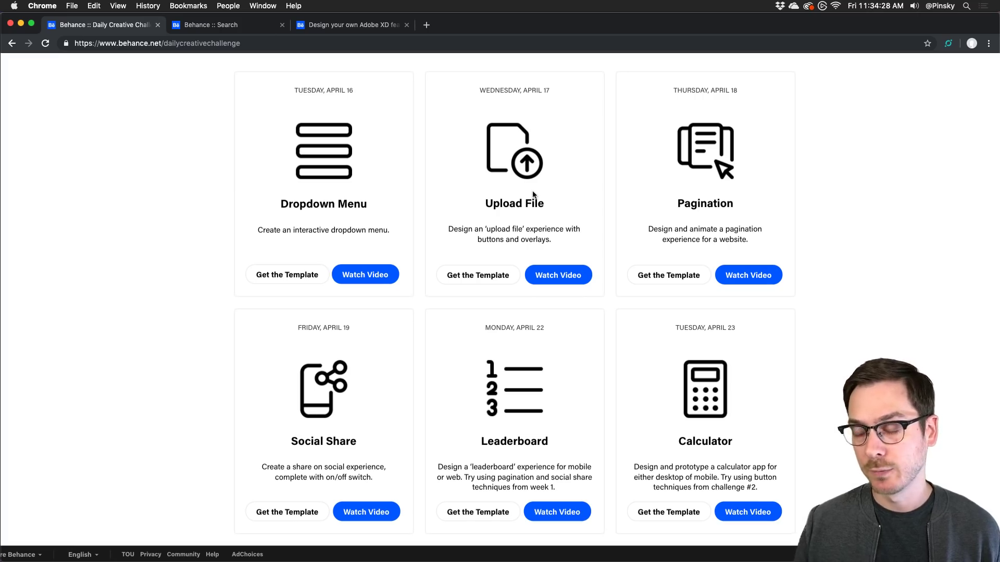
scroll(731, 209, "down", 1)
scroll(731, 209, "down", 7)
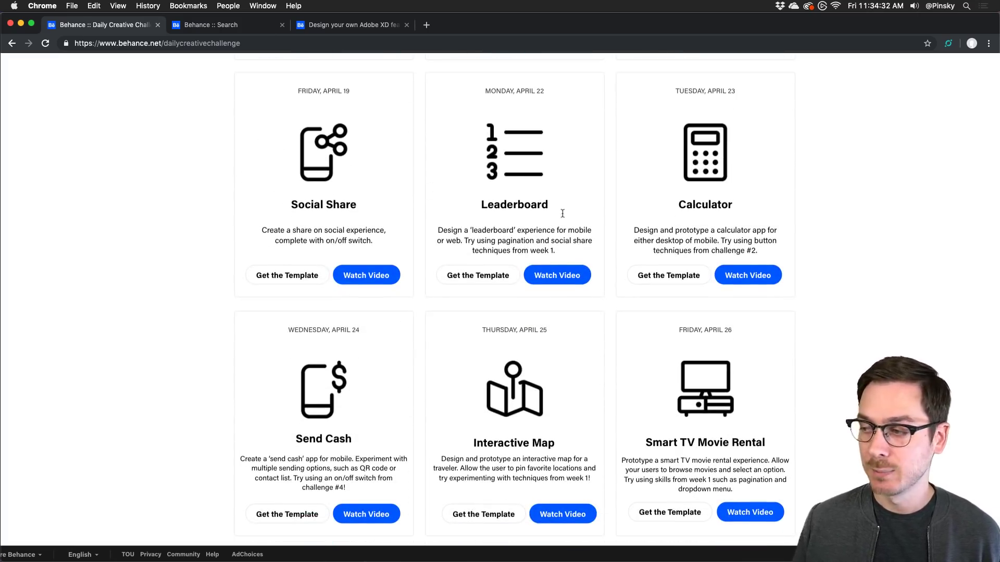
scroll(248, 287, "down", 2)
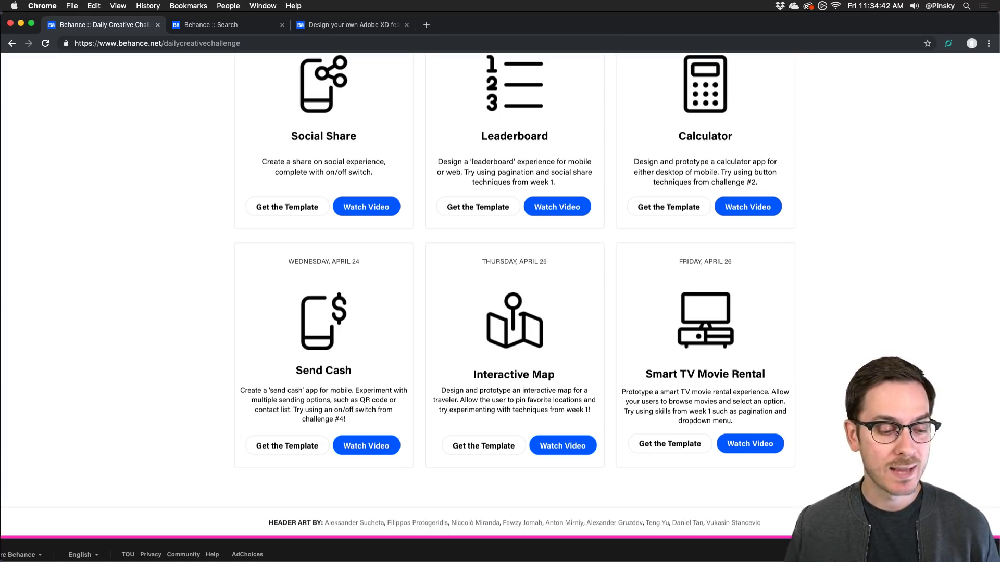
Switch to Adobe XD with the Day9_Smart_TV_Movie_Rental document in front.
key("super+Tab")
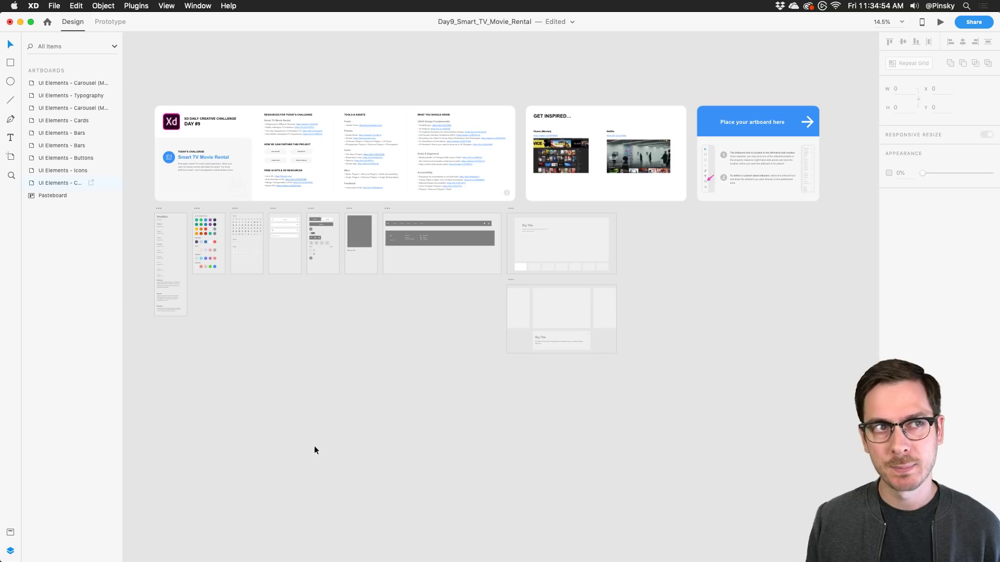
key("super+Tab")
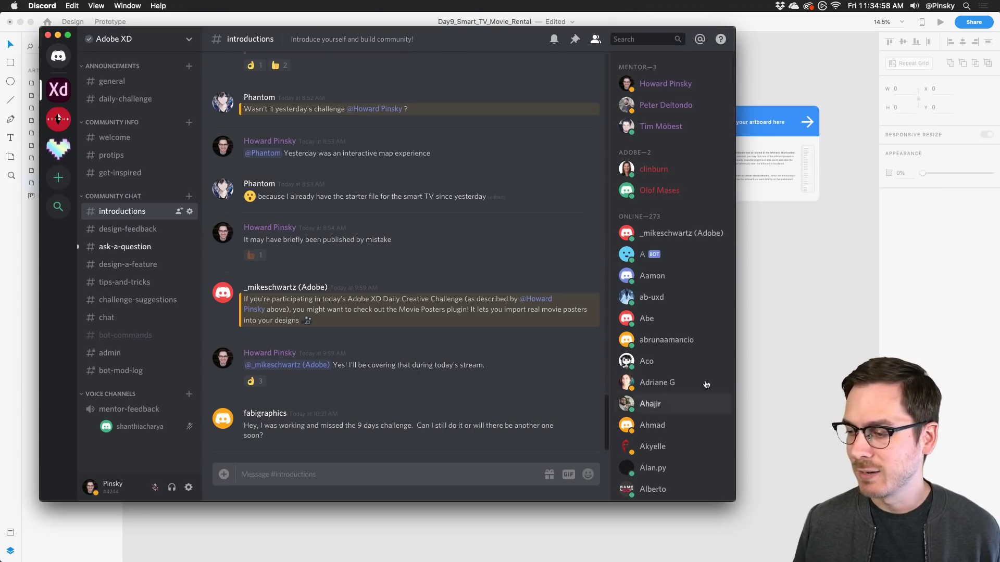
left_click(787, 375)
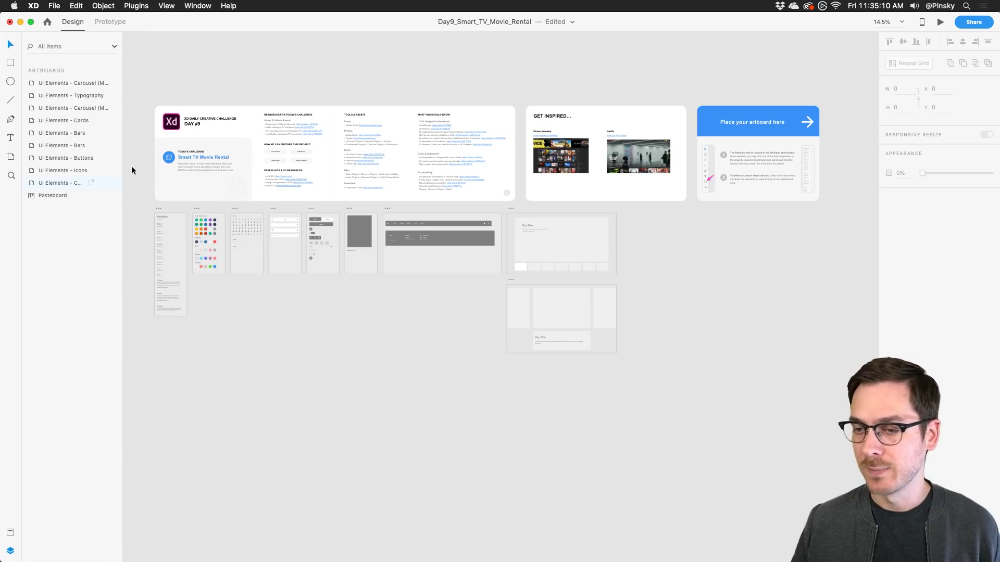
Examine the Smart TV Movie Rental brief and the template's typography, color palette, icons, buttons, cards and bars artboards.
scroll(158, 159, "up", 5)
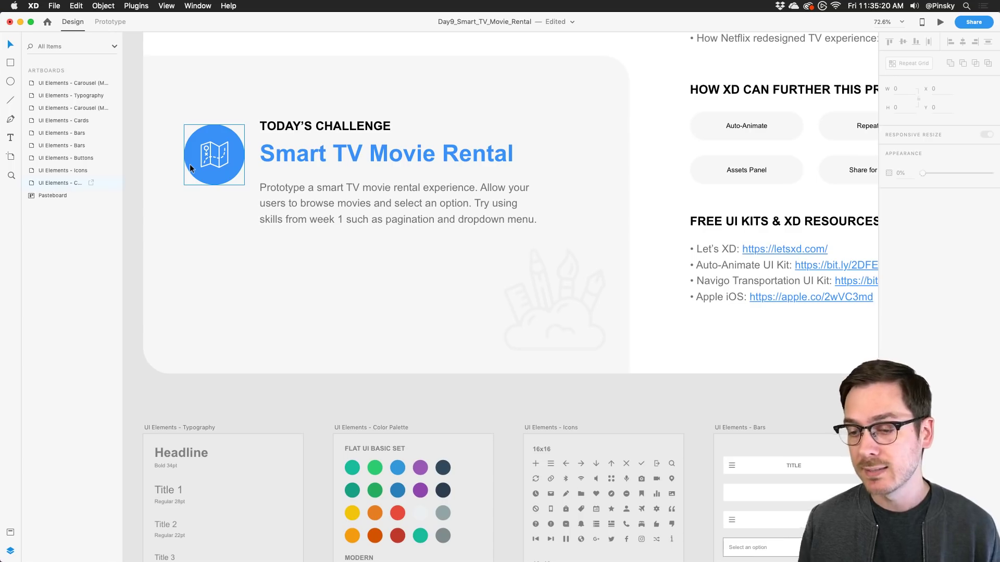
scroll(582, 266, "down", 3)
scroll(582, 266, "down", 5)
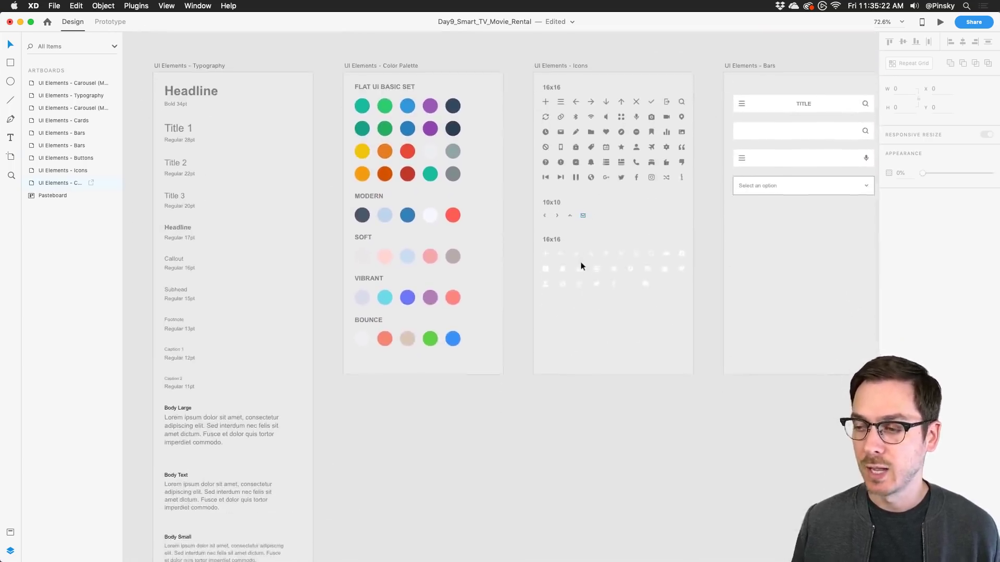
scroll(582, 266, "right", 7)
scroll(582, 266, "right", 7)
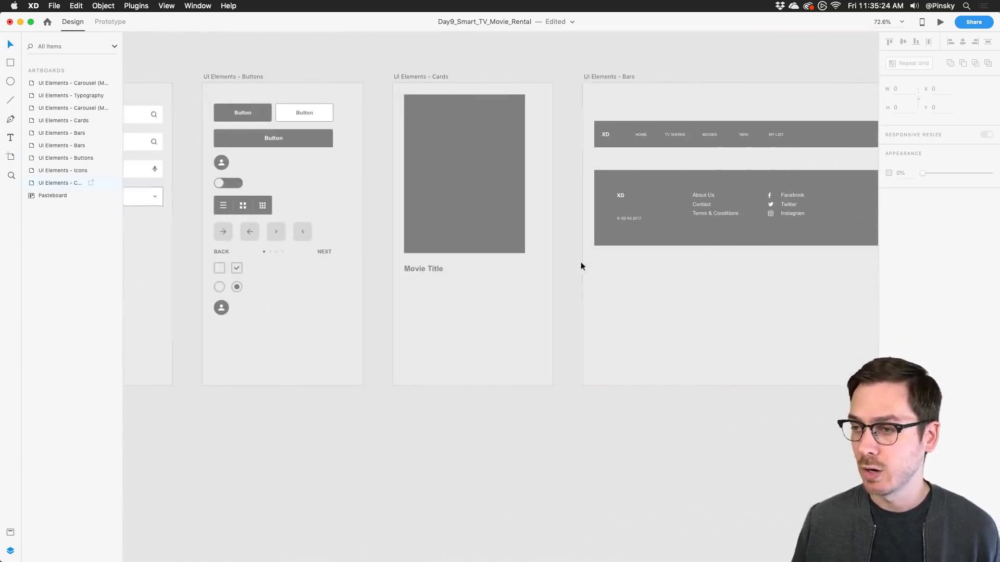
scroll(581, 263, "right", 7)
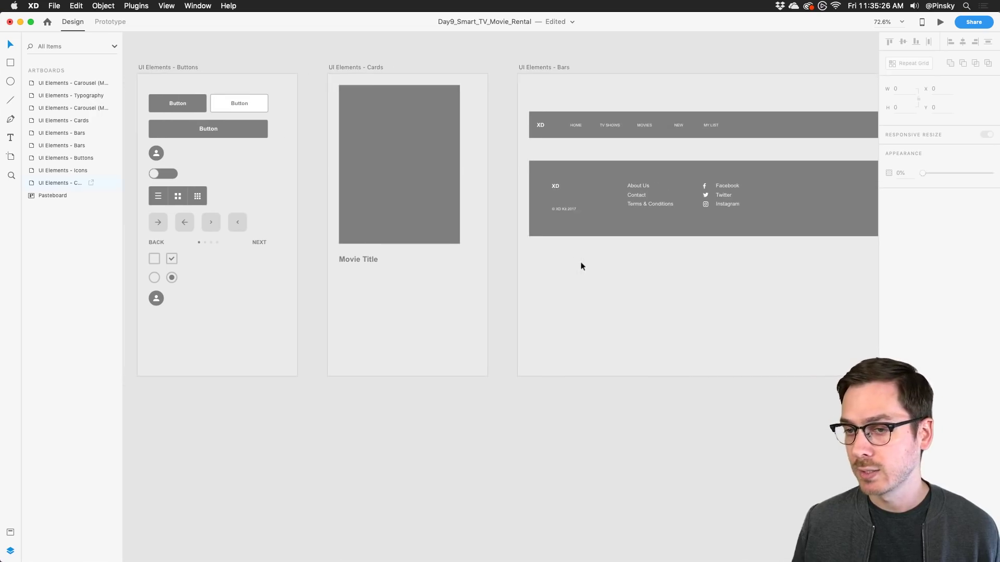
scroll(581, 266, "right", 13)
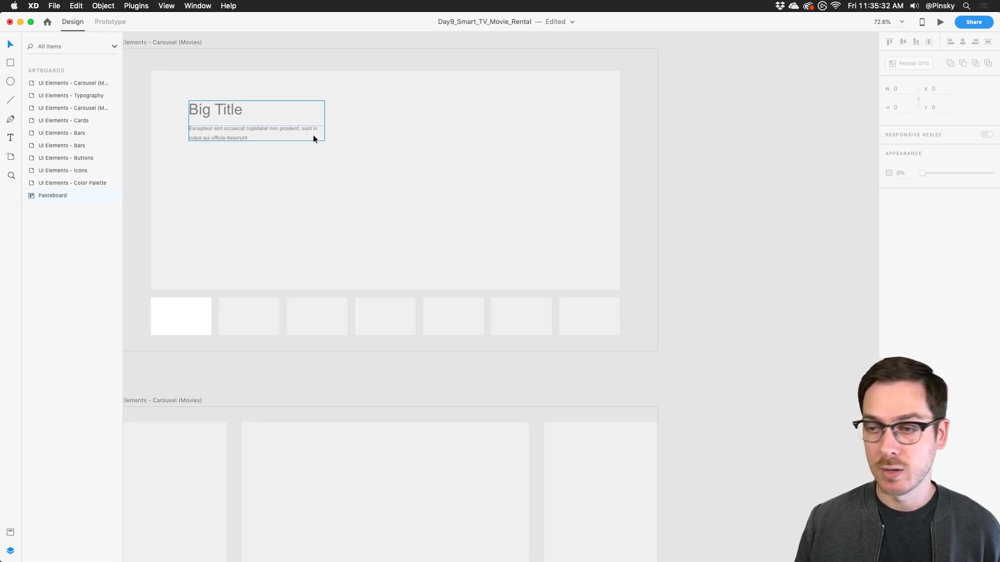
Inspect the two movie carousel layouts in the template's UI elements.
scroll(173, 124, "left", 2)
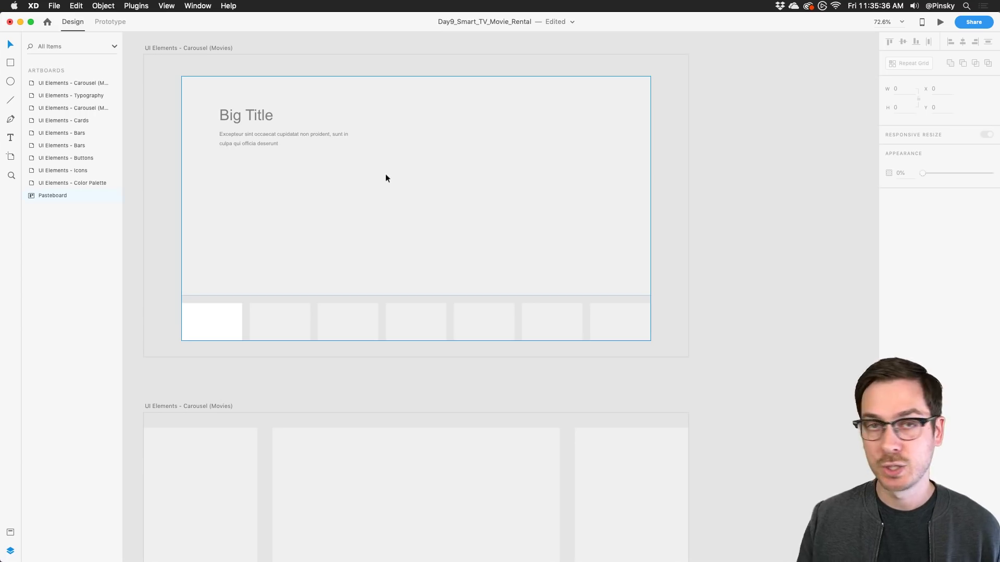
scroll(385, 173, "down", 8)
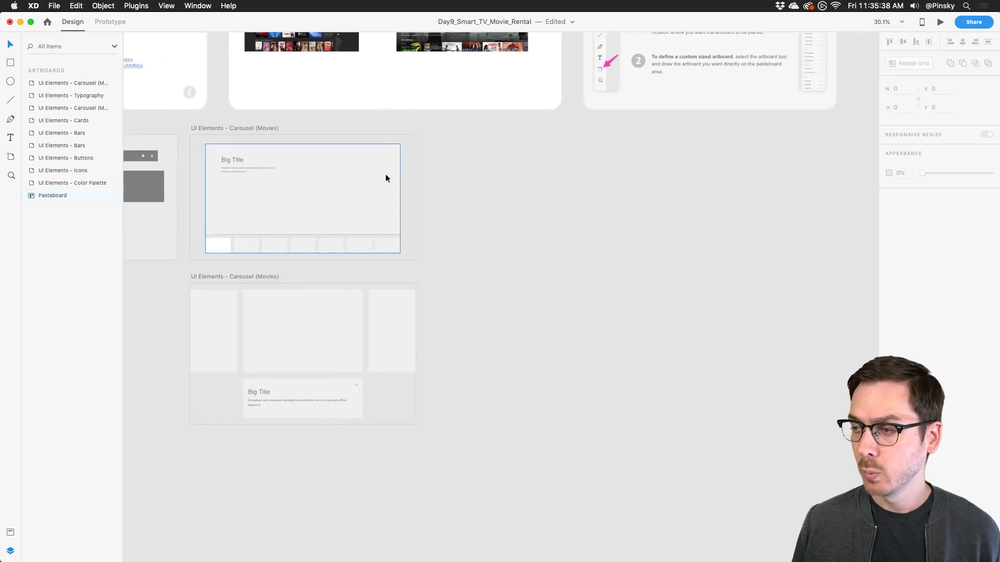
scroll(206, 173, "up", 8)
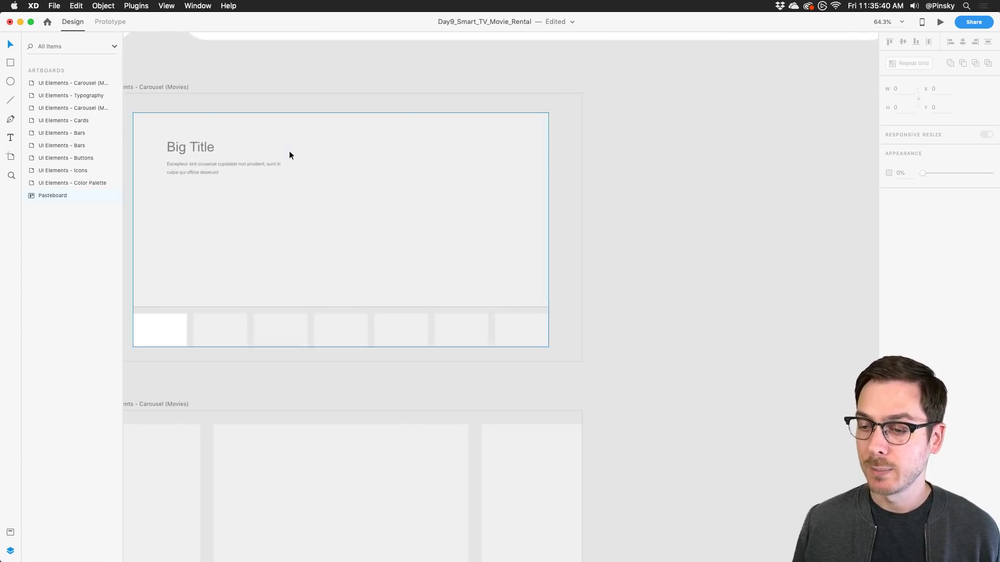
scroll(262, 159, "down", 1)
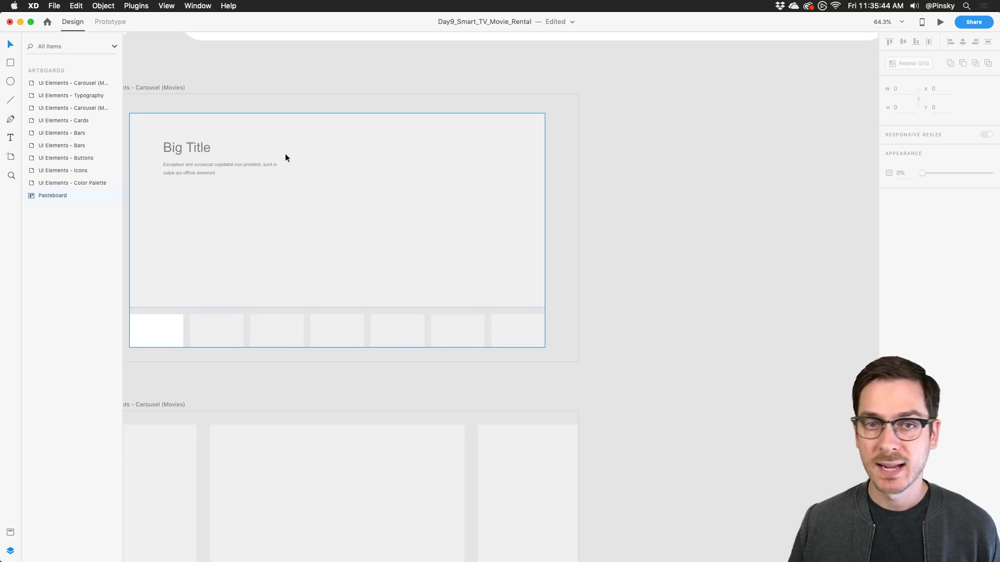
Create a Web 1920 artboard (1920 × 1080) in the empty pasteboard area beside the movie carousel artboards.
scroll(285, 153, "right", 5)
scroll(553, 157, "right", 2)
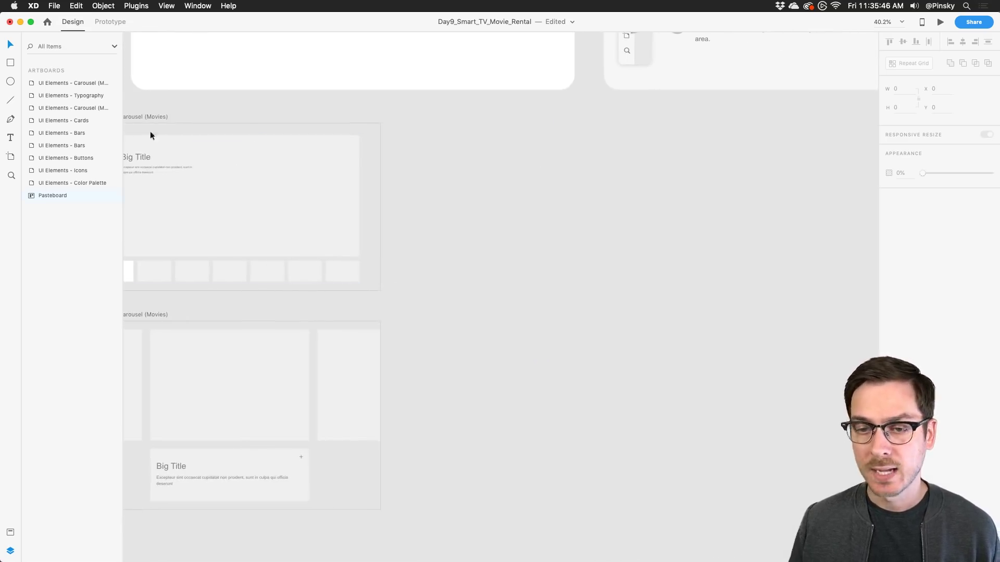
left_click(10, 160)
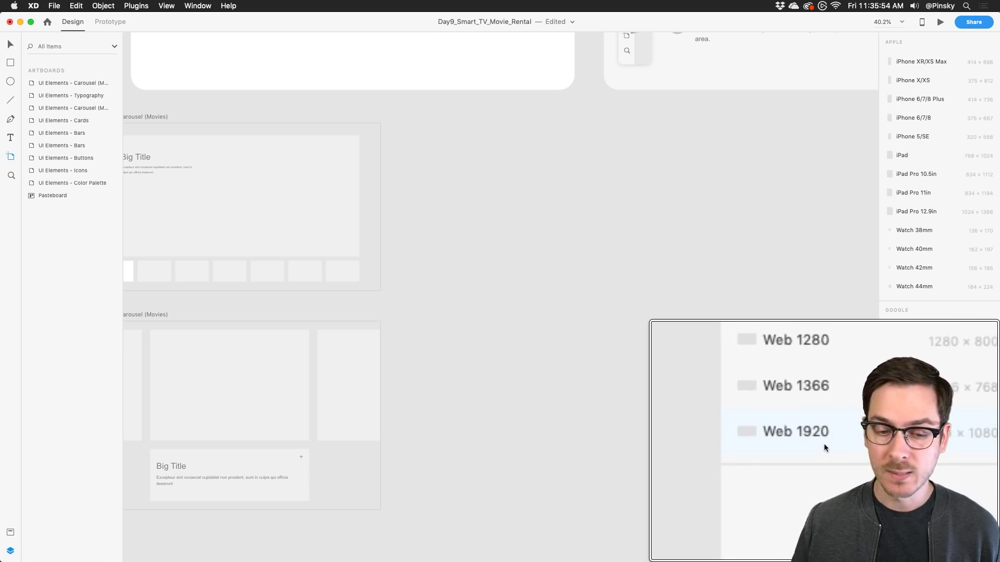
left_click(919, 527)
scroll(432, 112, "right", 2)
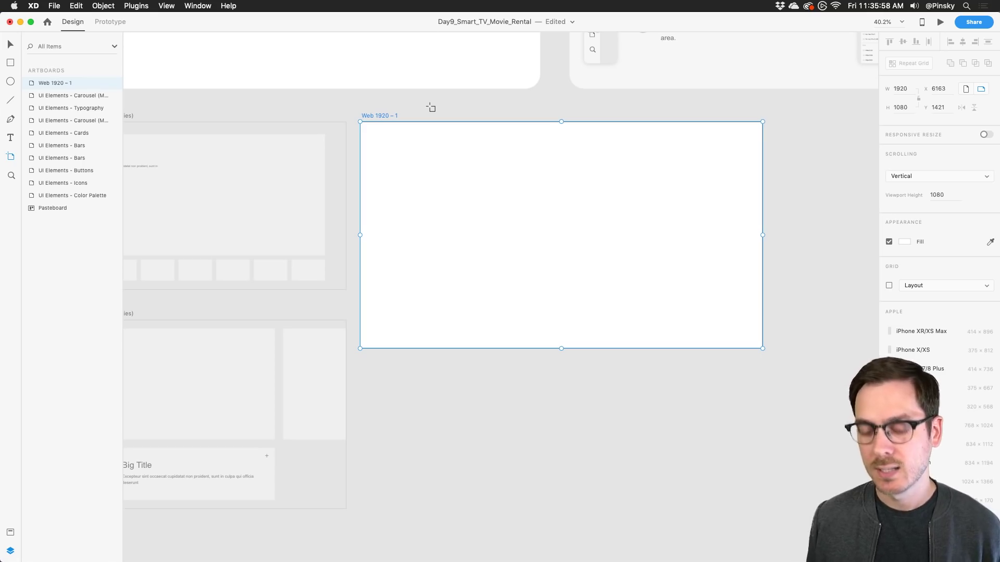
key("v")
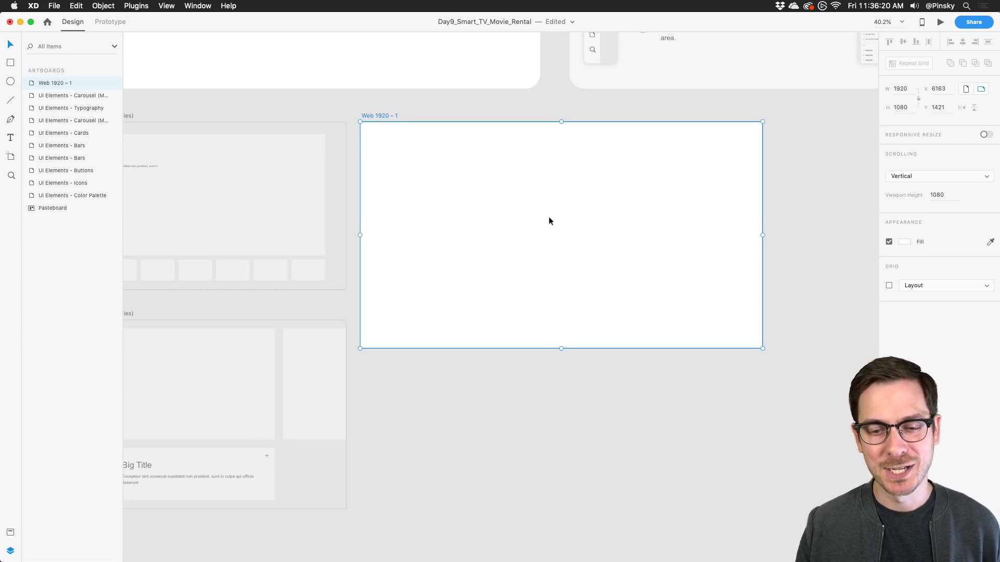
scroll(513, 225, "right", 3)
scroll(413, 211, "up", 3)
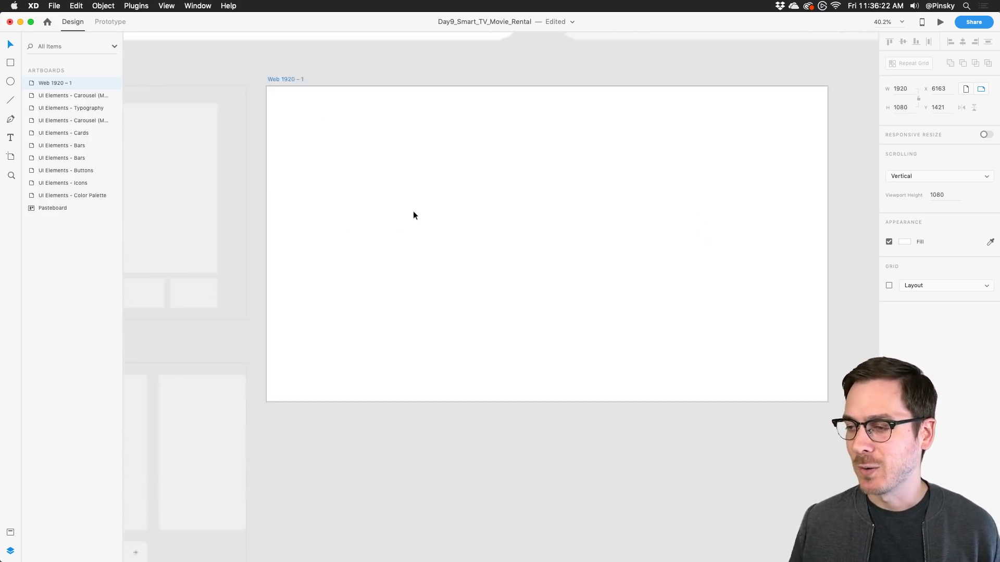
Examine the Netflix reference screenshot in the template, including its navigation bar and featured movie layout.
scroll(396, 212, "right", 3)
scroll(397, 211, "up", 1)
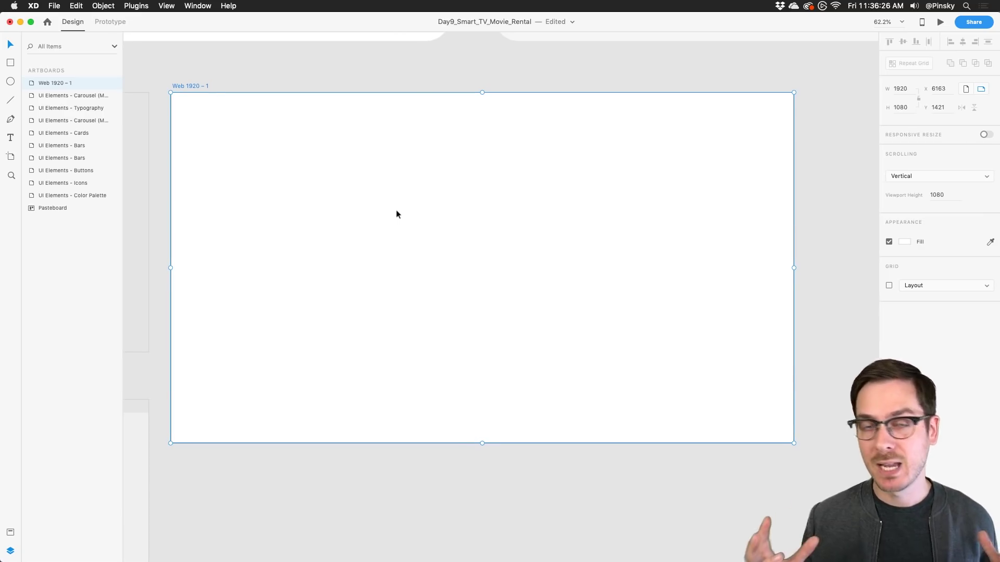
scroll(397, 214, "up", 10)
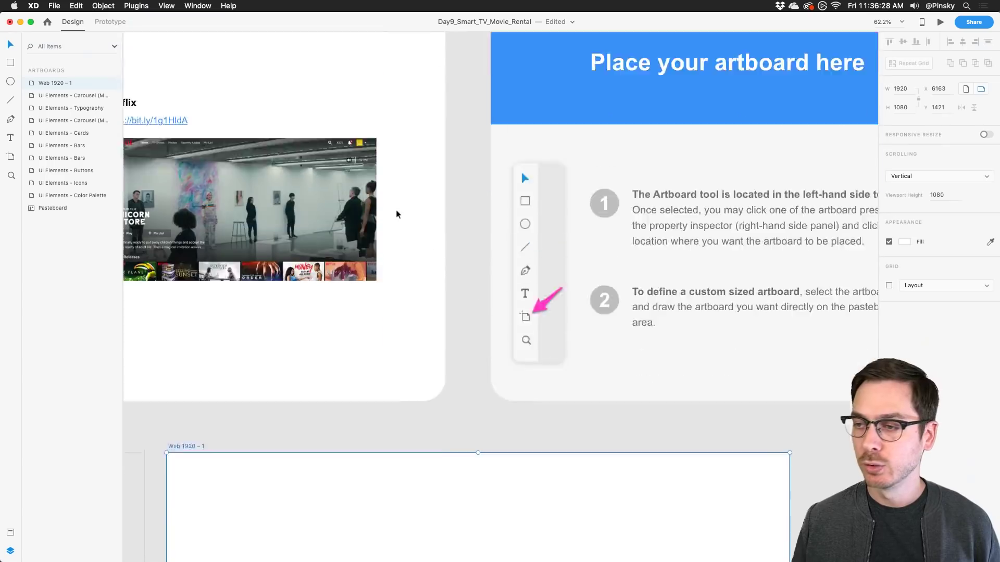
scroll(397, 214, "left", 5)
scroll(397, 214, "right", 2)
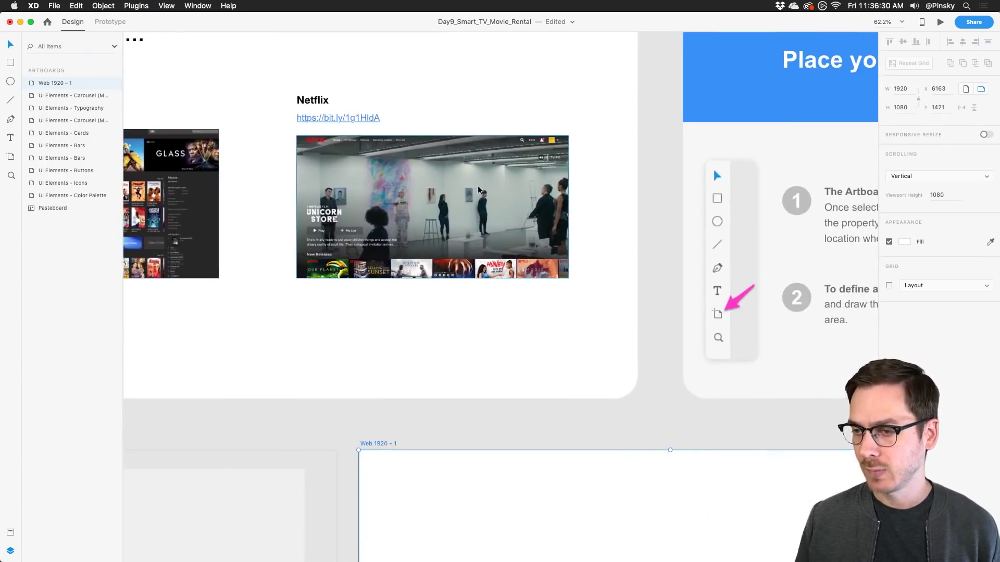
scroll(478, 184, "up", 5)
scroll(478, 184, "left", 2)
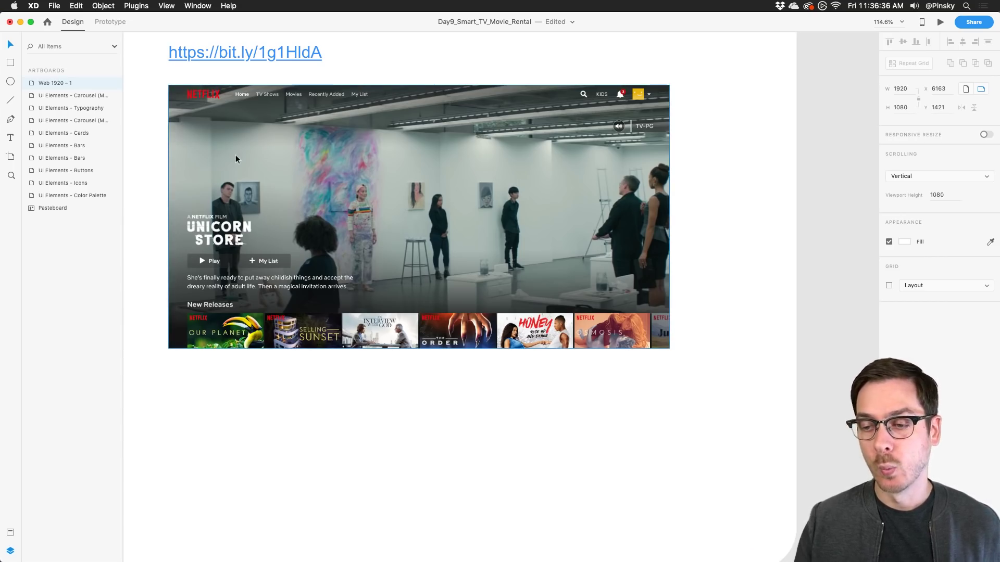
Draw a 1920 × 1080 rectangle covering the whole Web 1920 artboard and remove its border.
key("super+3")
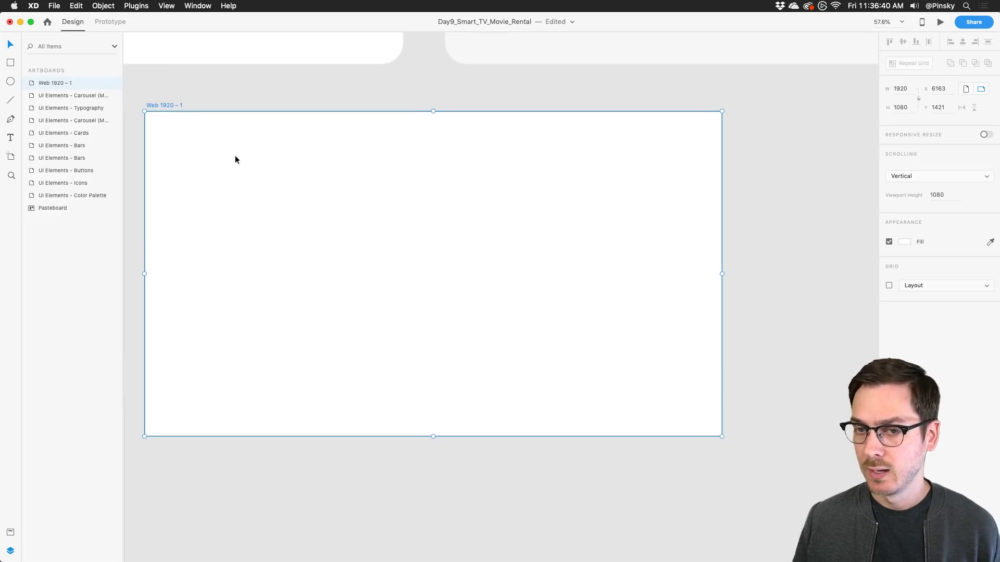
key("Escape")
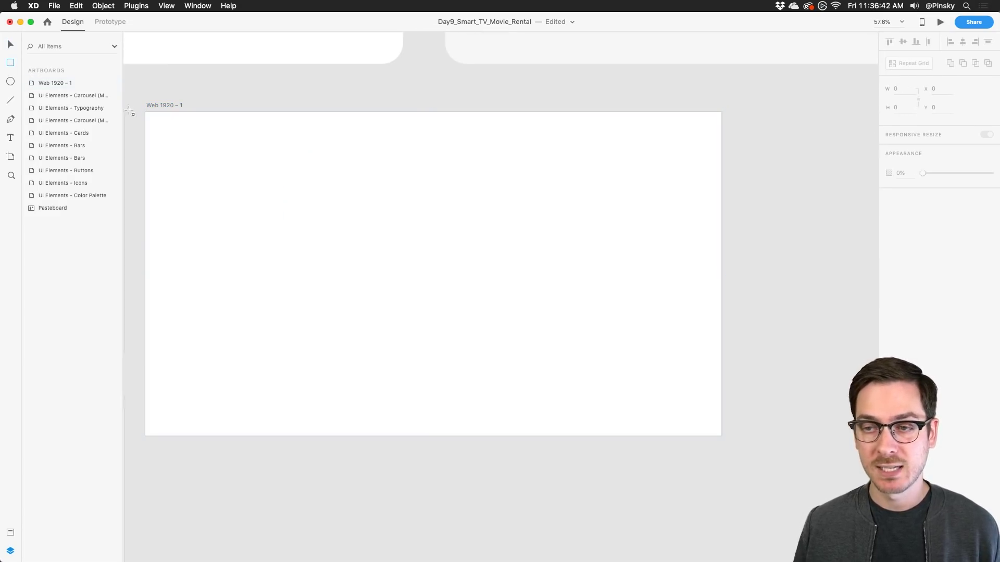
mouse_move(146, 114)
left_mouse_down()
mouse_move(381, 344)
mouse_move(722, 436)
left_mouse_up()
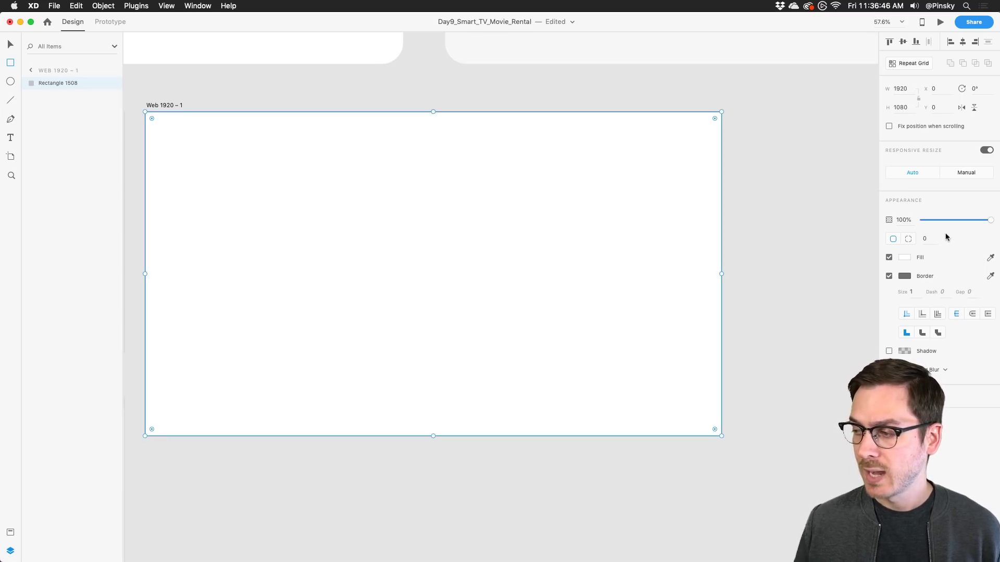
left_click(889, 276)
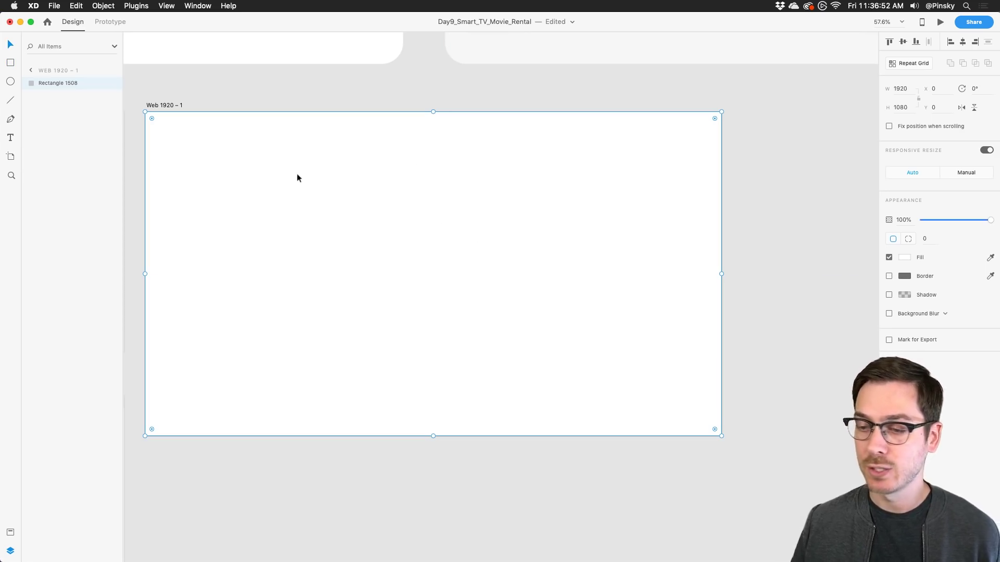
Switch to Finder, preview train_dragon2019_feature.jpg in the Movies folder and fill the artboard's full-size rectangle with it.
key("super+Tab")
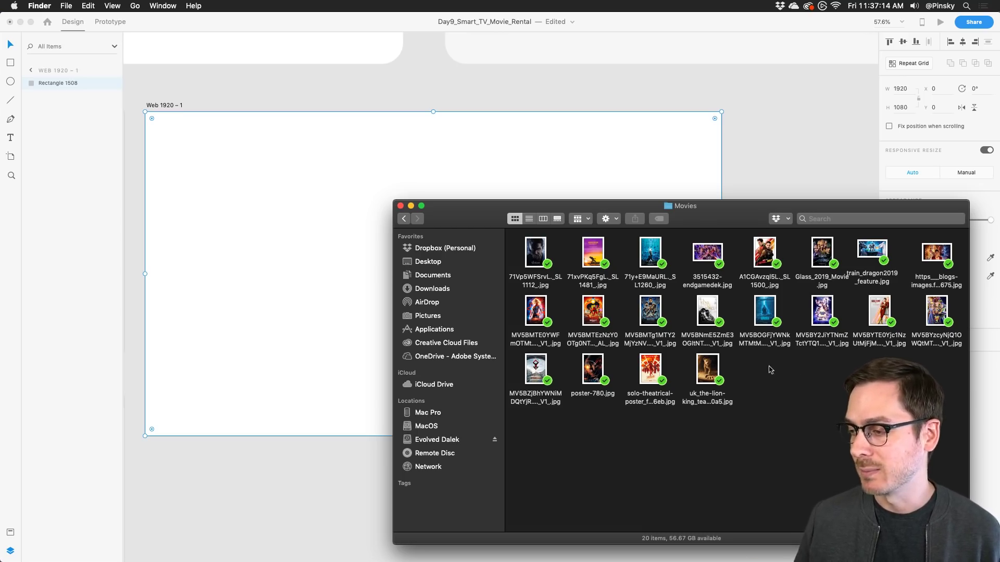
left_click(874, 250)
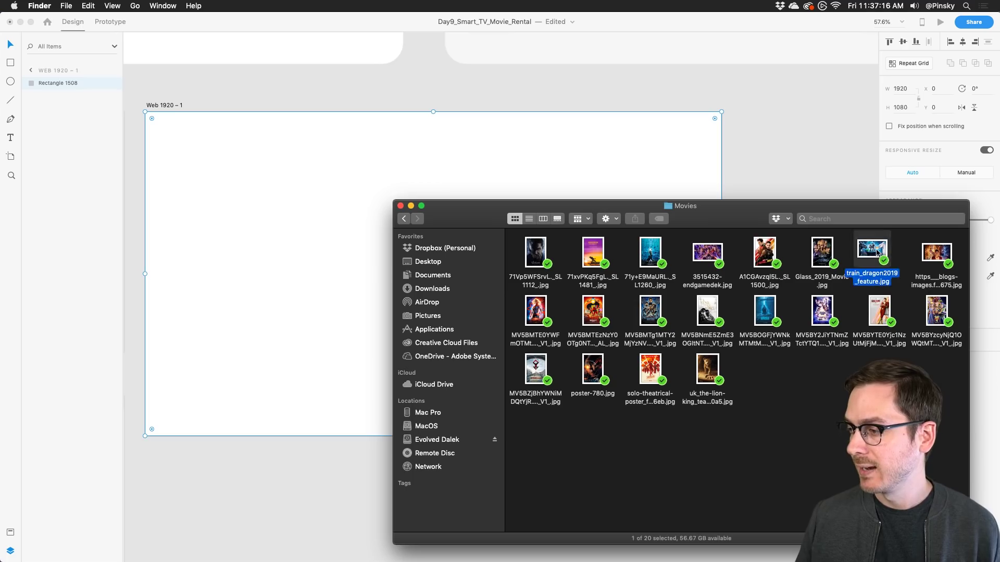
key("space")
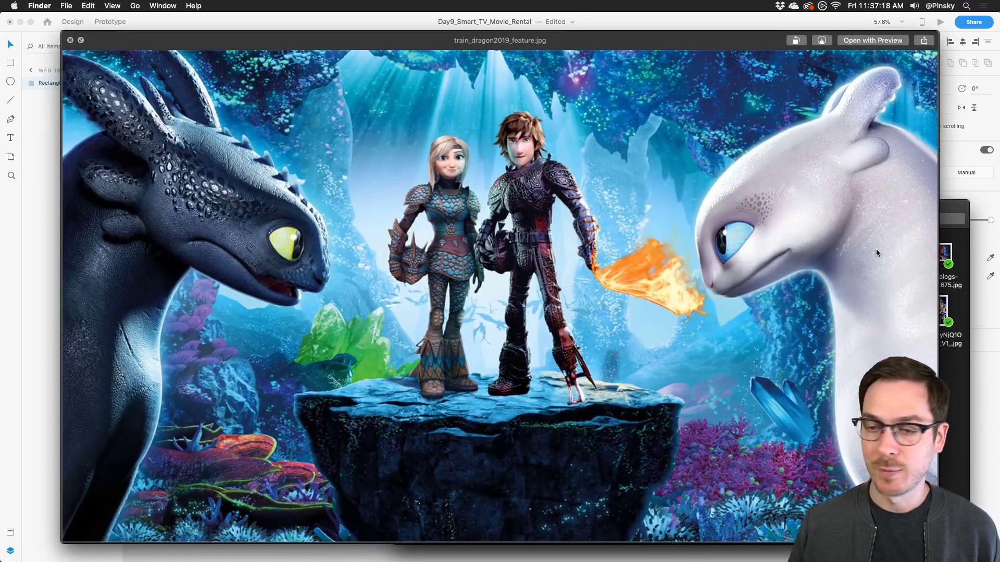
key("space")
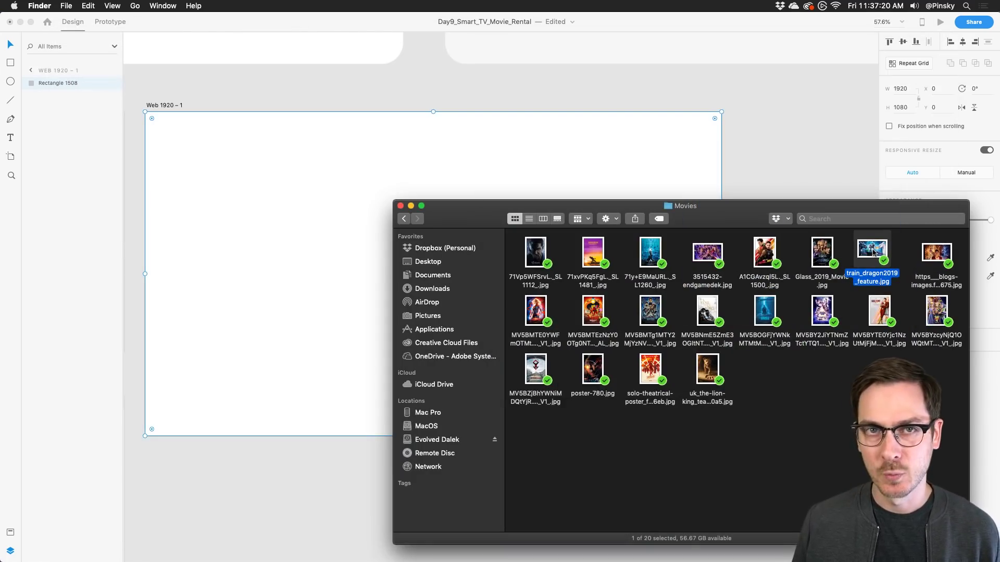
left_click_drag(874, 252, 258, 198)
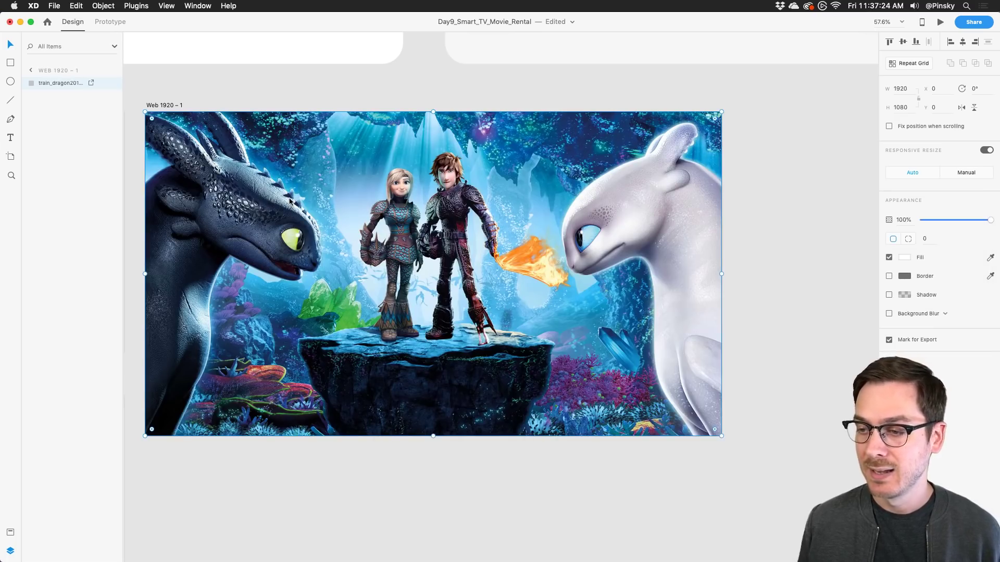
Add a "Home" text label over the upper part of the movie image and enlarge it to size 29.
scroll(291, 201, "left", 2)
scroll(291, 200, "up", 1)
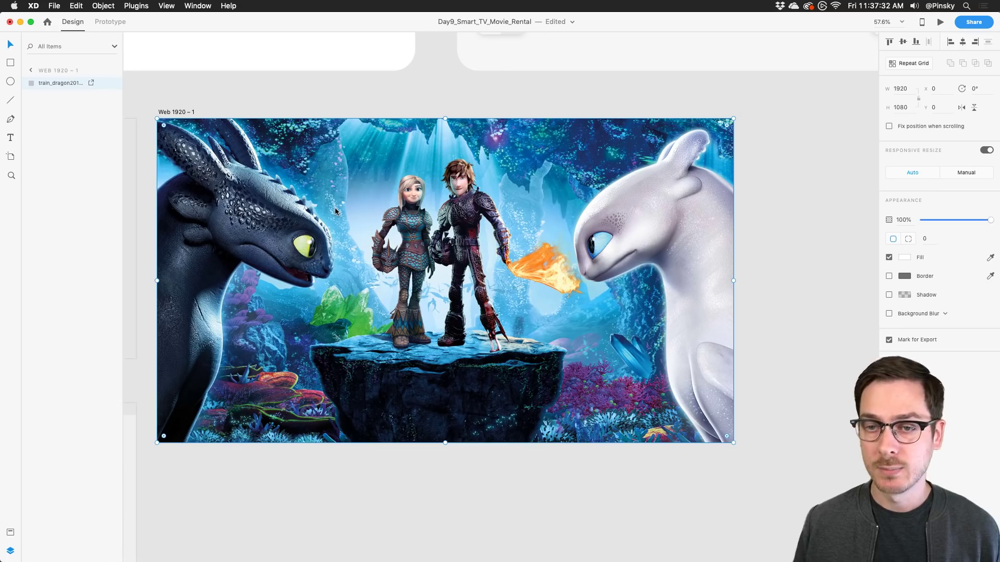
left_click(10, 137)
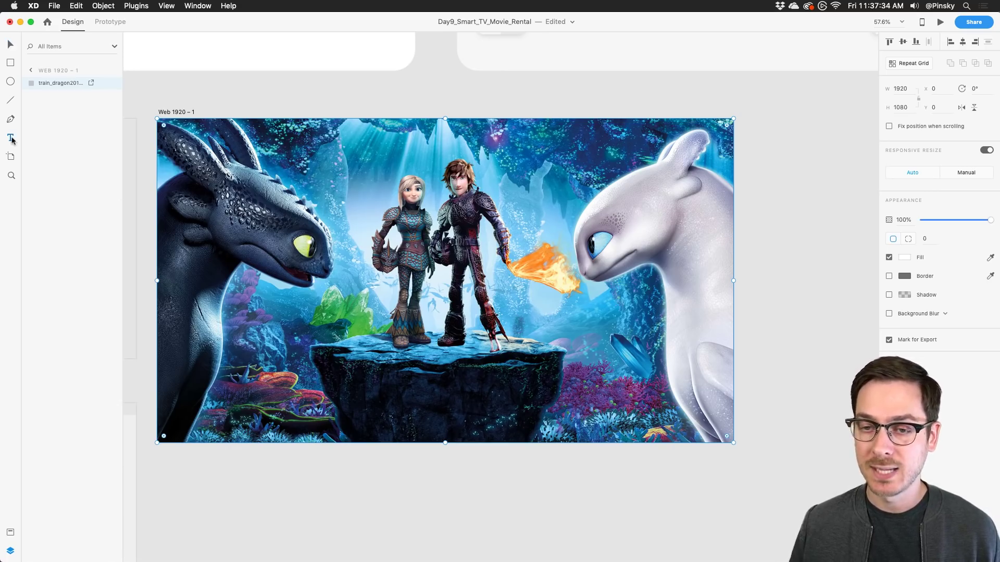
left_click(365, 146)
type("Home")
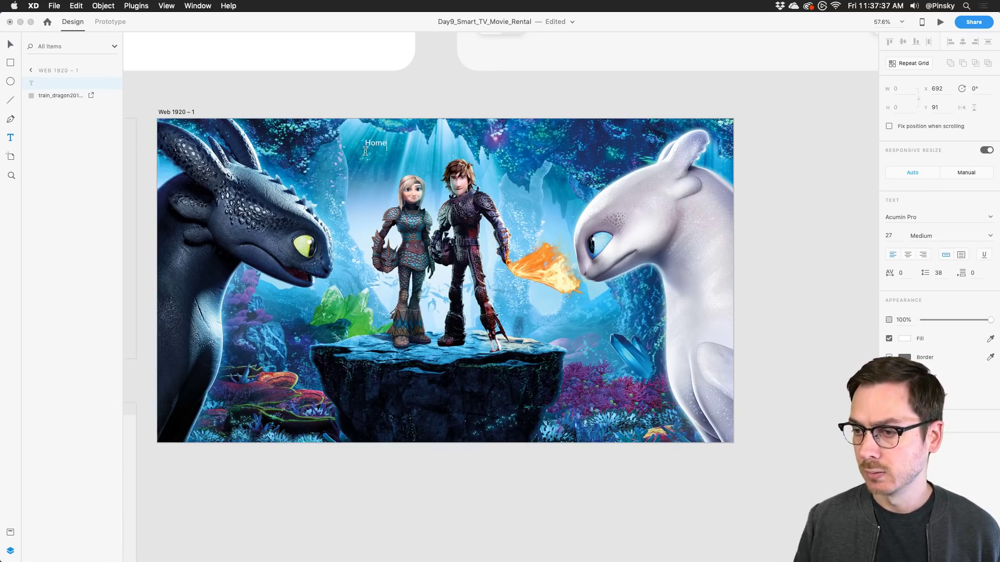
key("Escape")
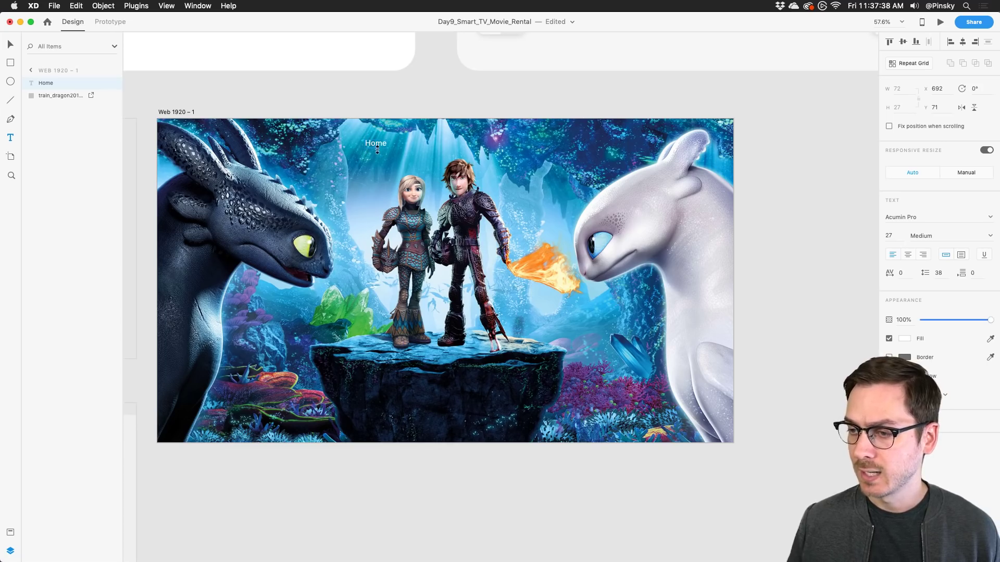
left_click_drag(376, 149, 377, 149)
scroll(376, 151, "up", 5)
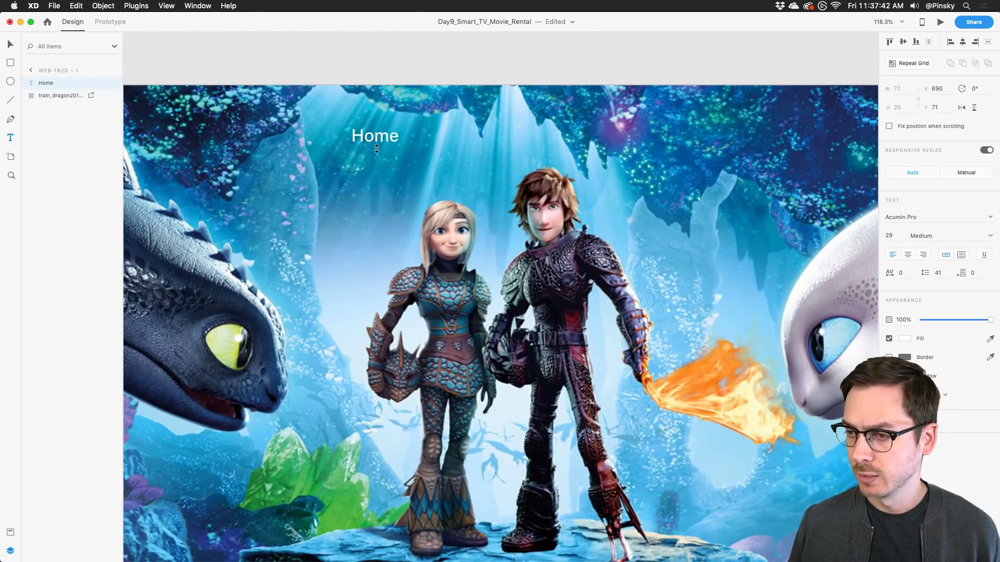
key("v")
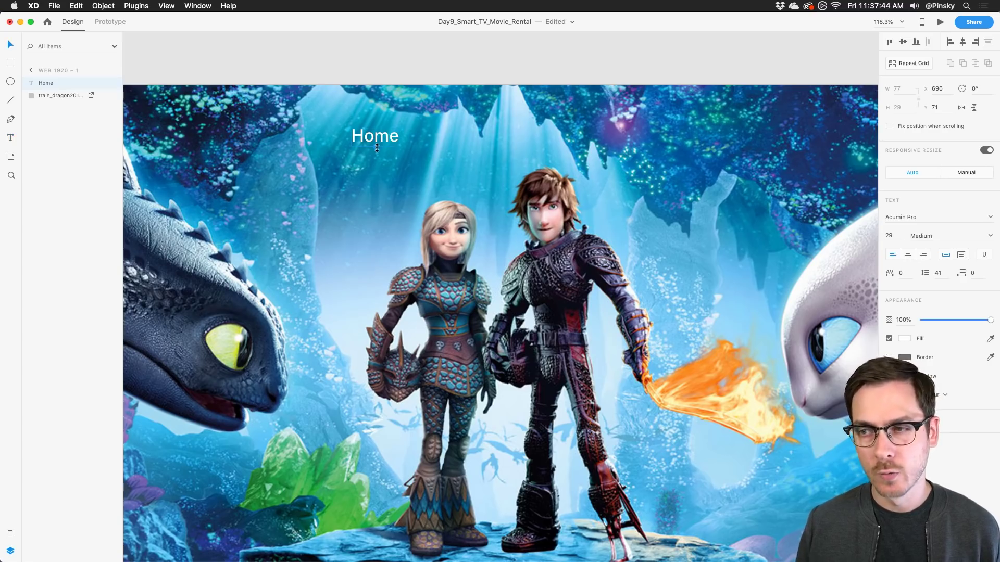
Set the "Home" label's font weight to Bold.
left_click(934, 214)
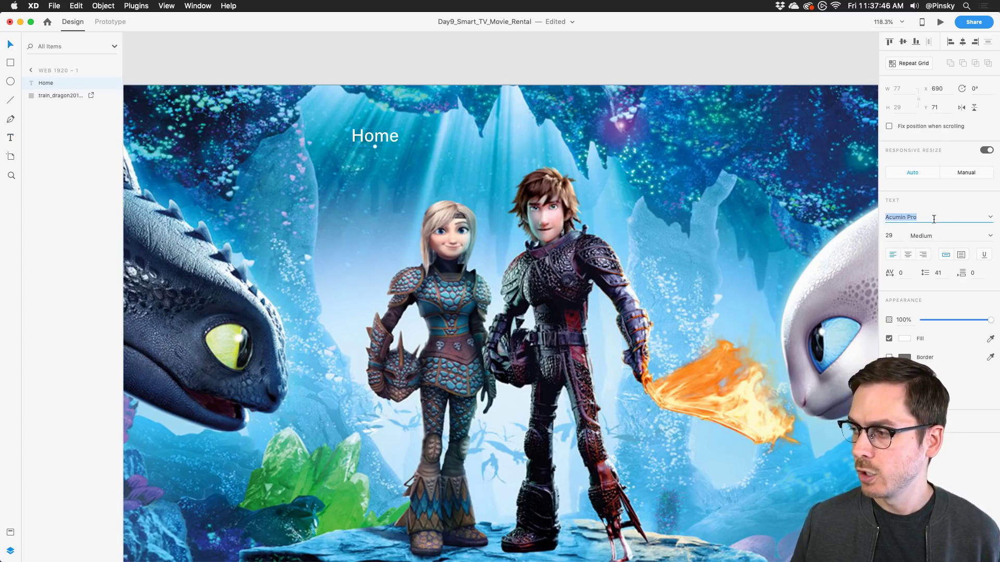
left_click(992, 235)
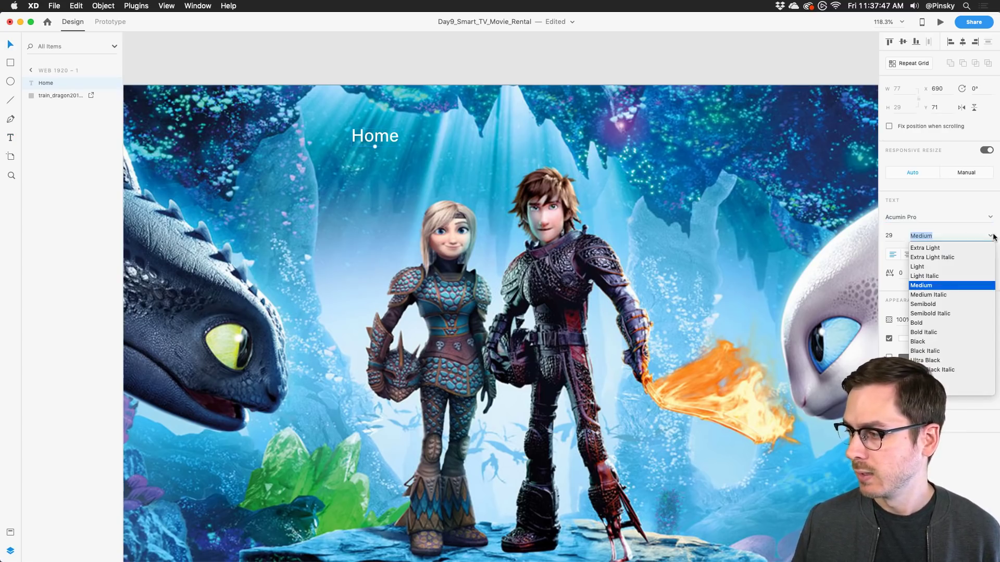
left_click(925, 324)
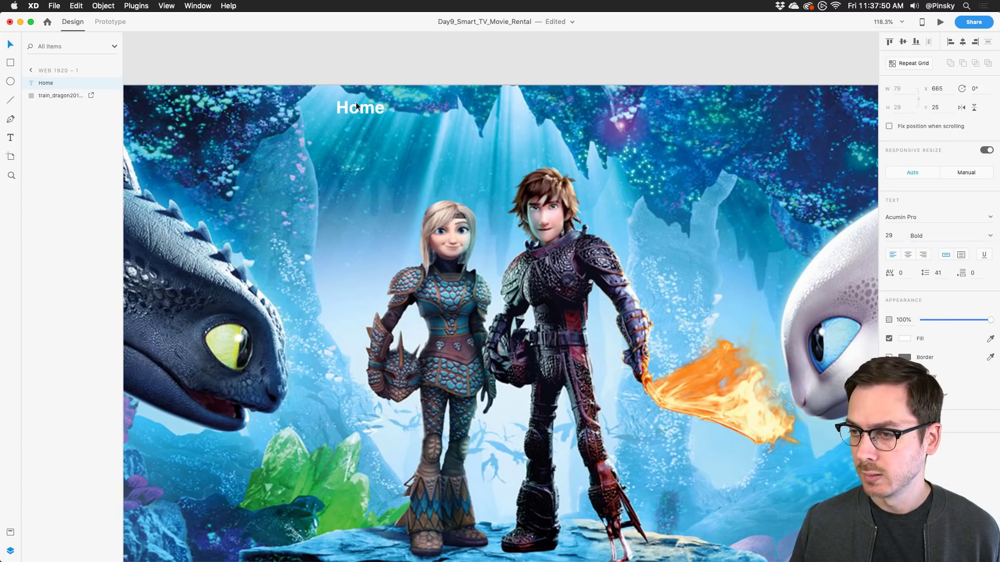
Move the "Home" label nearer the artboard's top edge, duplicate it beside itself as "TV Shows" and set the copy to Medium weight.
left_click_drag(366, 136, 427, 112)
double_click(429, 111)
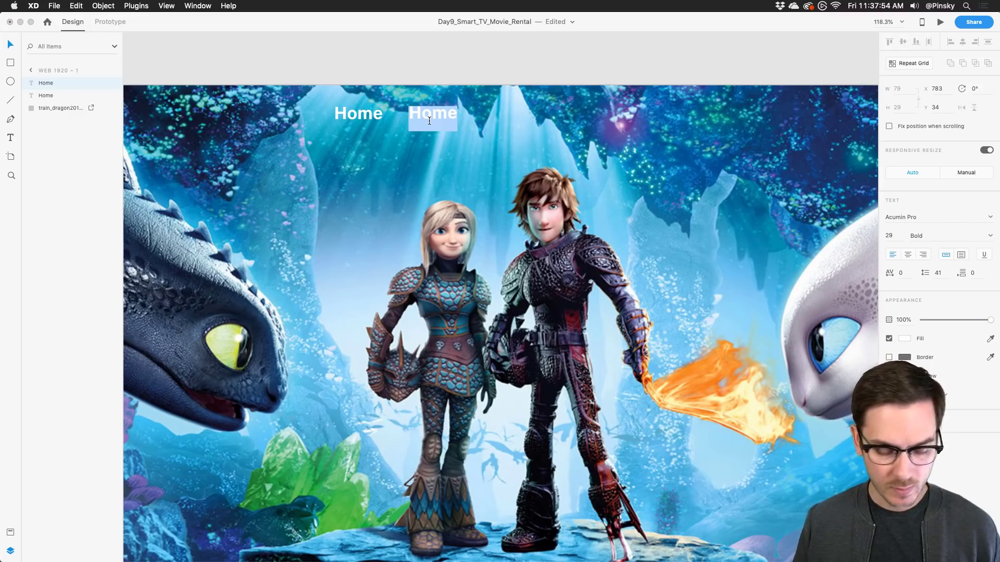
type("TV Shows")
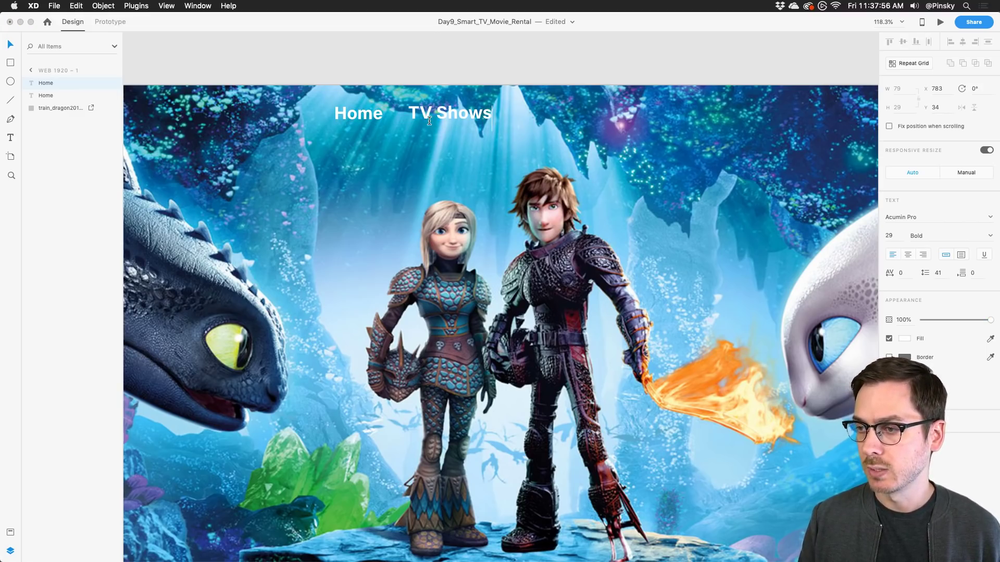
key("Escape")
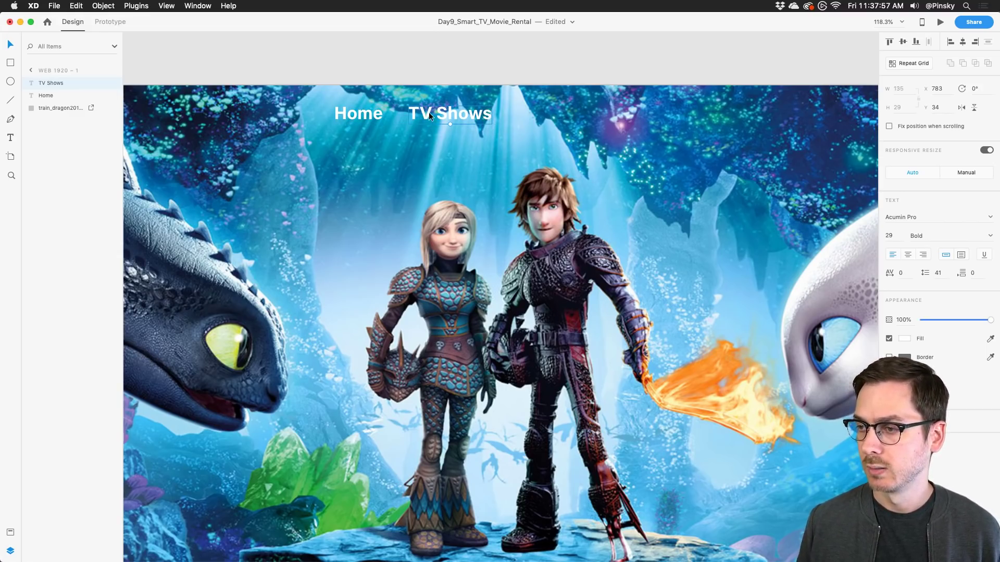
left_click(990, 236)
left_click(922, 286)
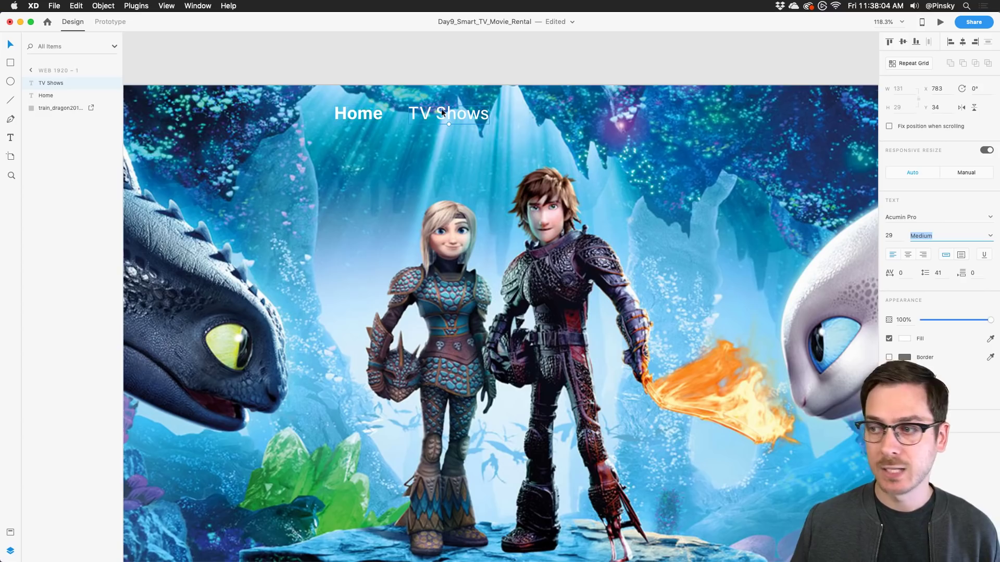
Duplicate the "TV Shows" label in line to its right and change the copy's text to "Movies".
left_click_drag(443, 112, 548, 116)
double_click(549, 116)
key("super+a")
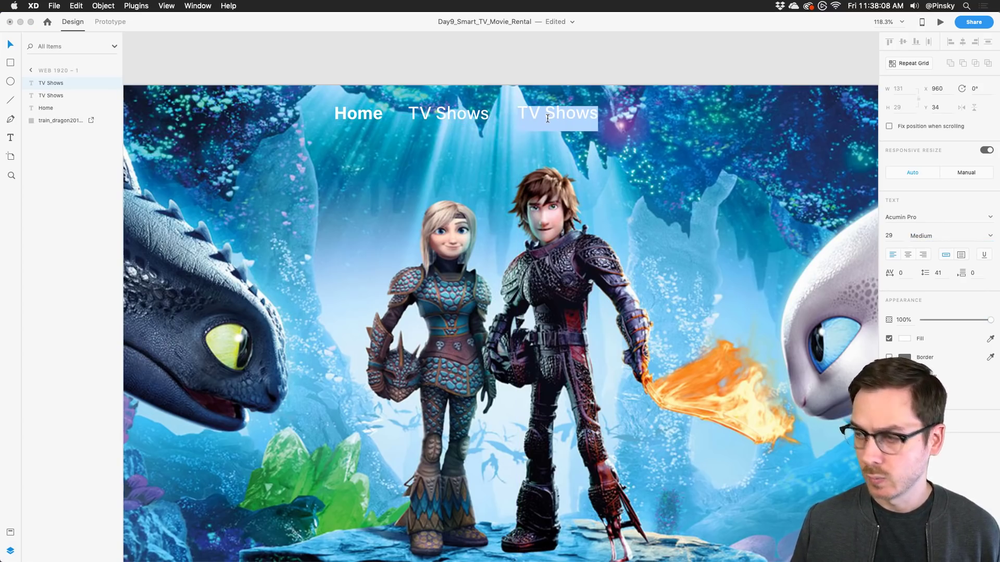
type("Movies")
key("Escape")
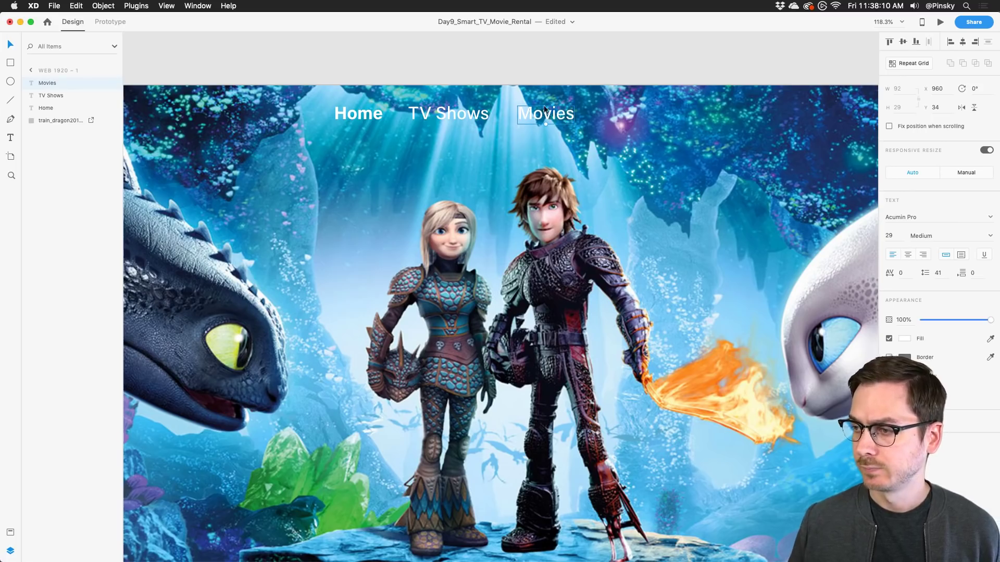
Duplicate the "Movies" label in line to its right and change the copy's text to "Favorites".
left_click_drag(545, 110, 632, 110)
double_click(630, 118)
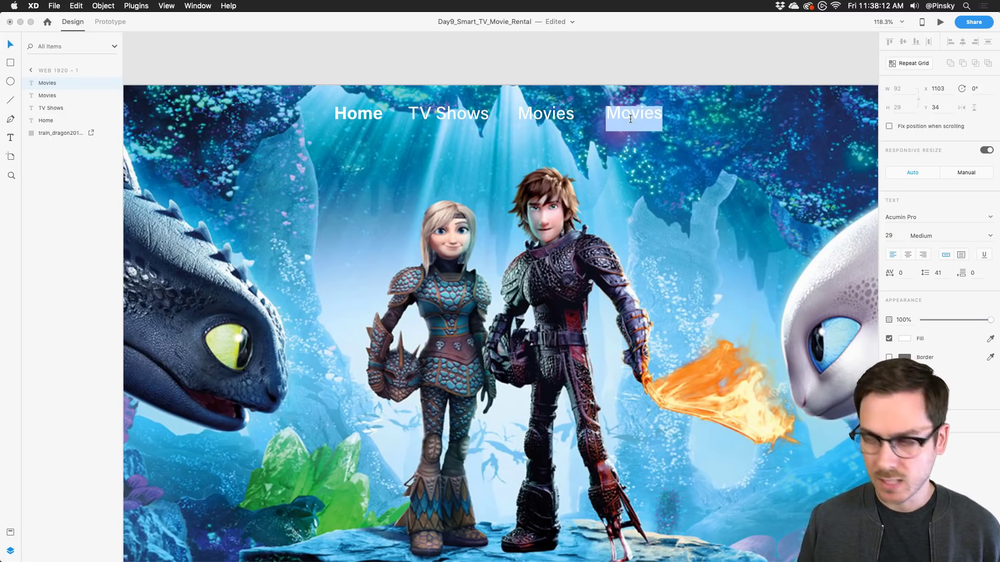
type("My")
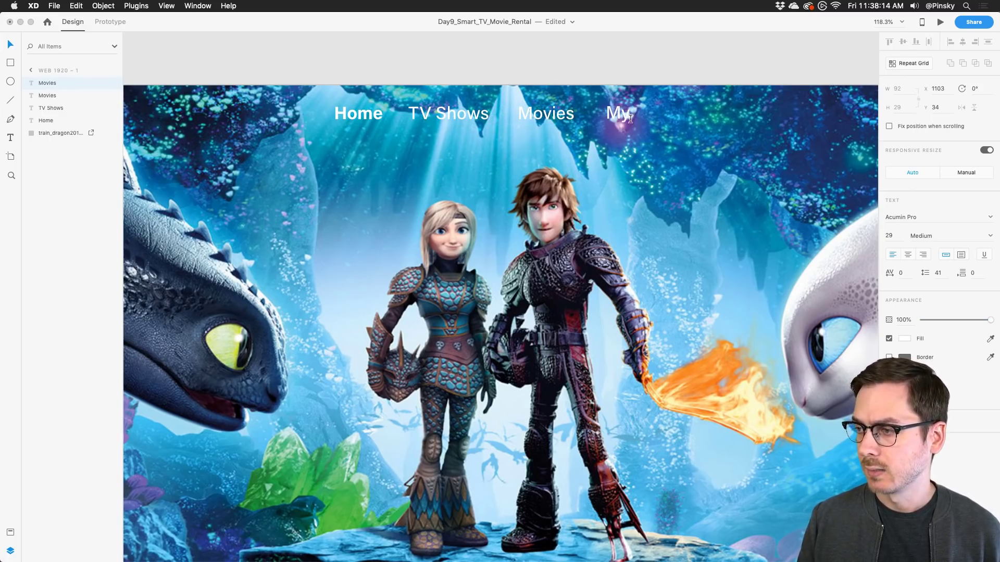
type("Favor")
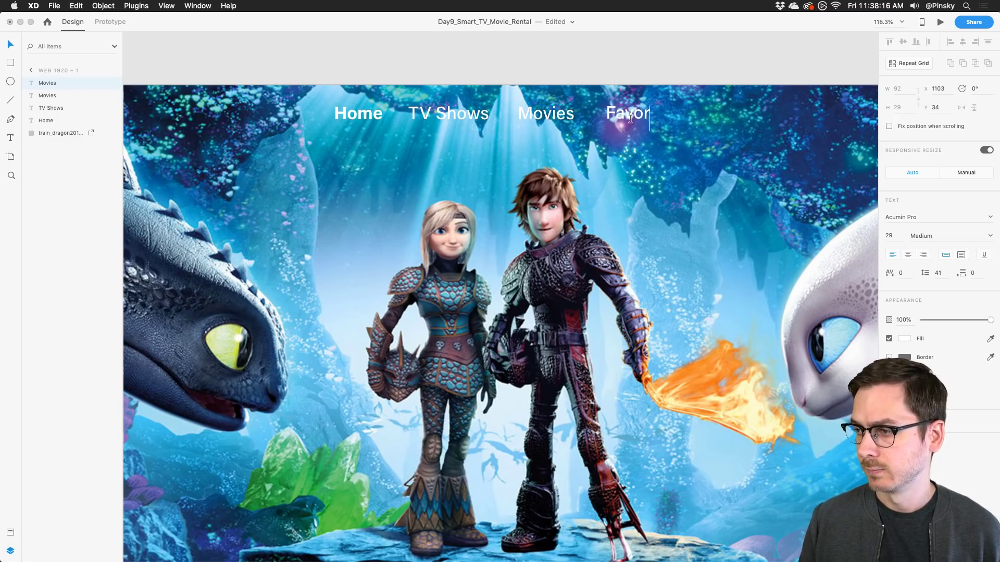
type("ites")
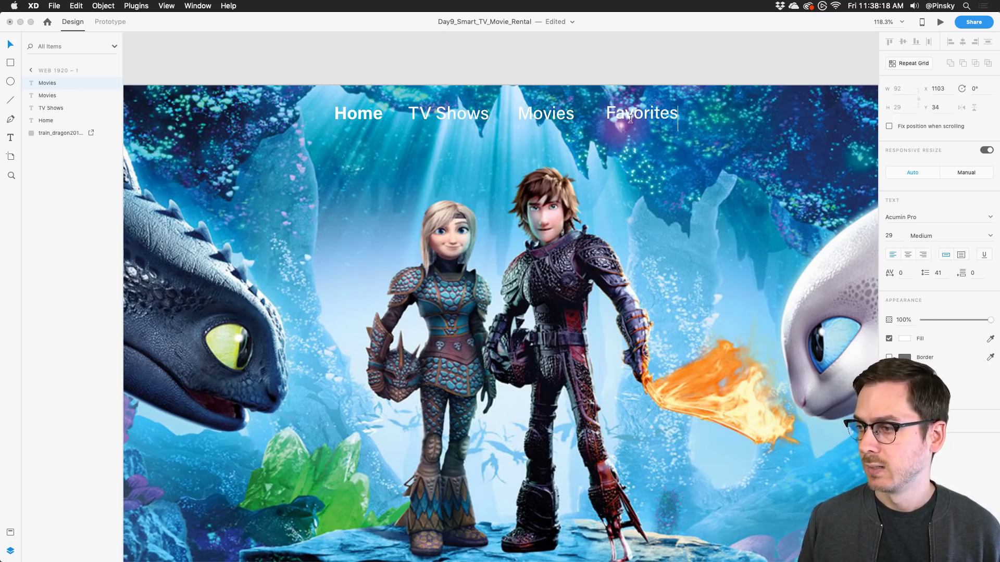
key("Escape")
Distribute the Home, TV Shows, Movies and Favorites labels horizontally with even spacing.
left_click(547, 114, "shift")
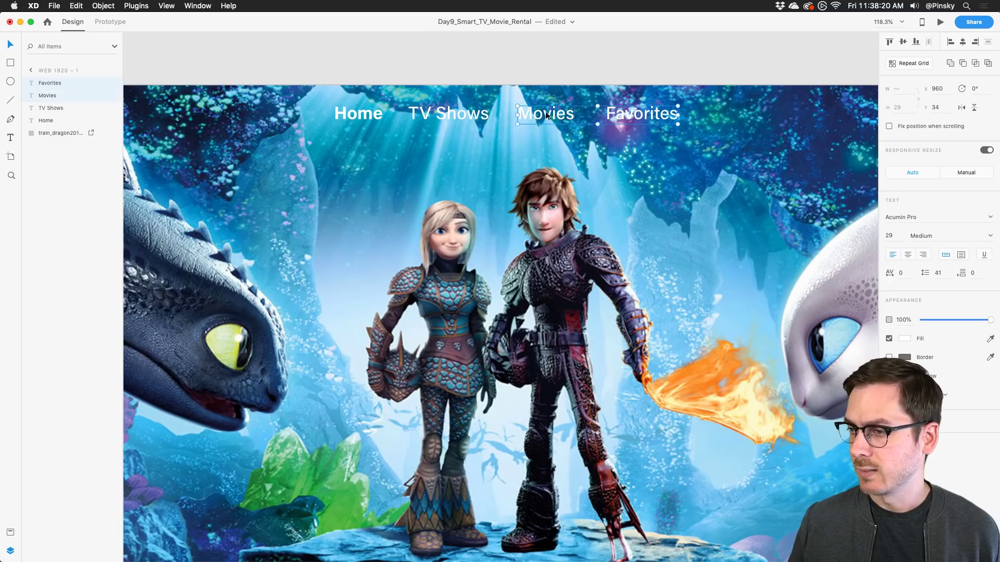
left_click(483, 113, "shift")
left_click(360, 109, "shift")
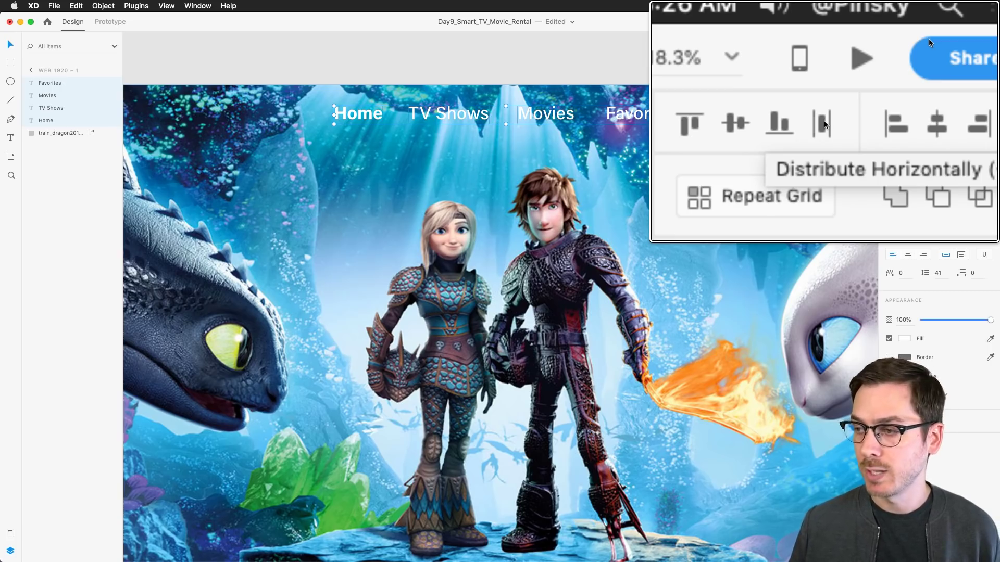
left_click(929, 42)
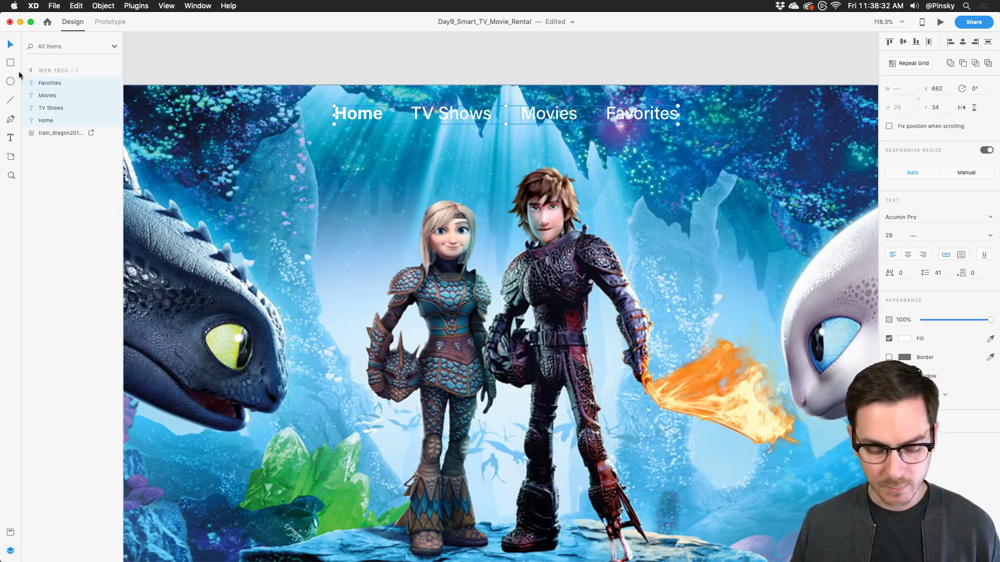
Group the four navigation labels and name the group "Nav Links".
key("super+g")
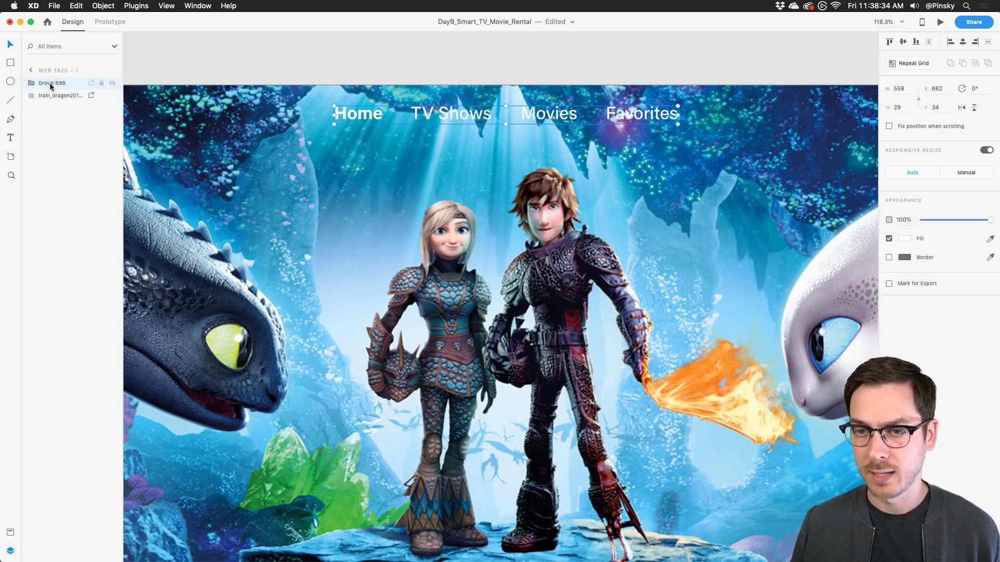
double_click(50, 84)
type("Nav Links")
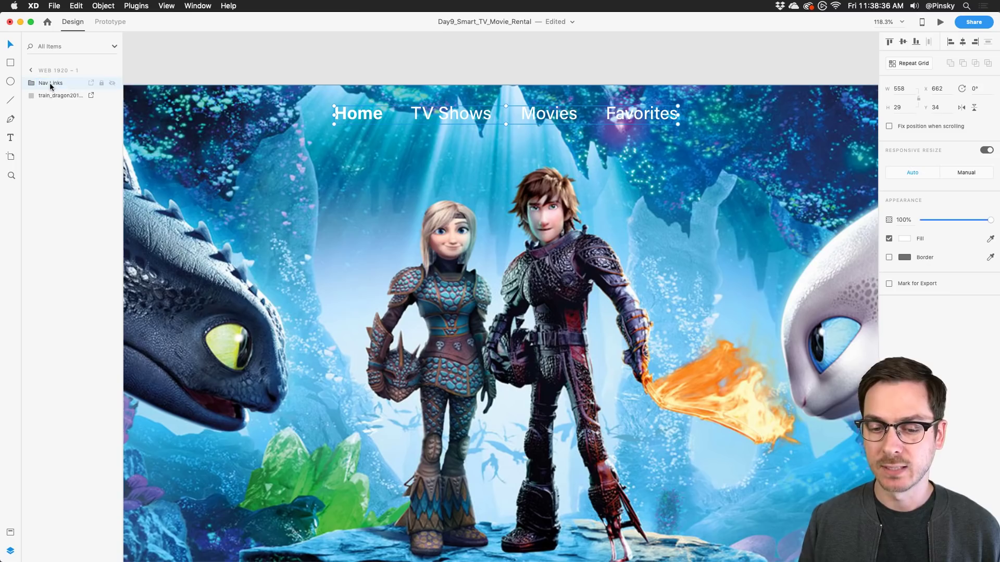
key("Return")
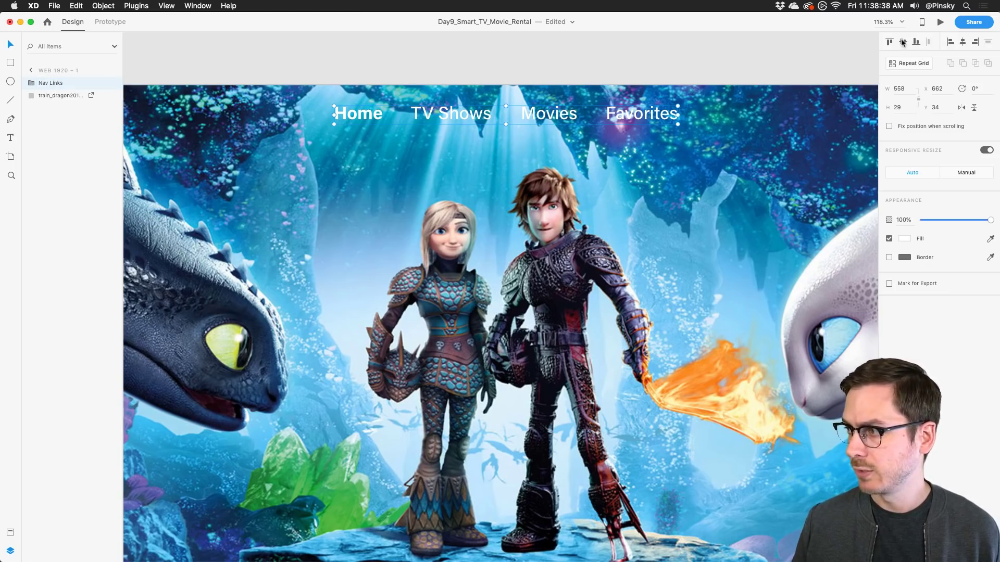
Center the Nav Links group horizontally on the artboard and move it down to Y 42.
left_click(963, 42)
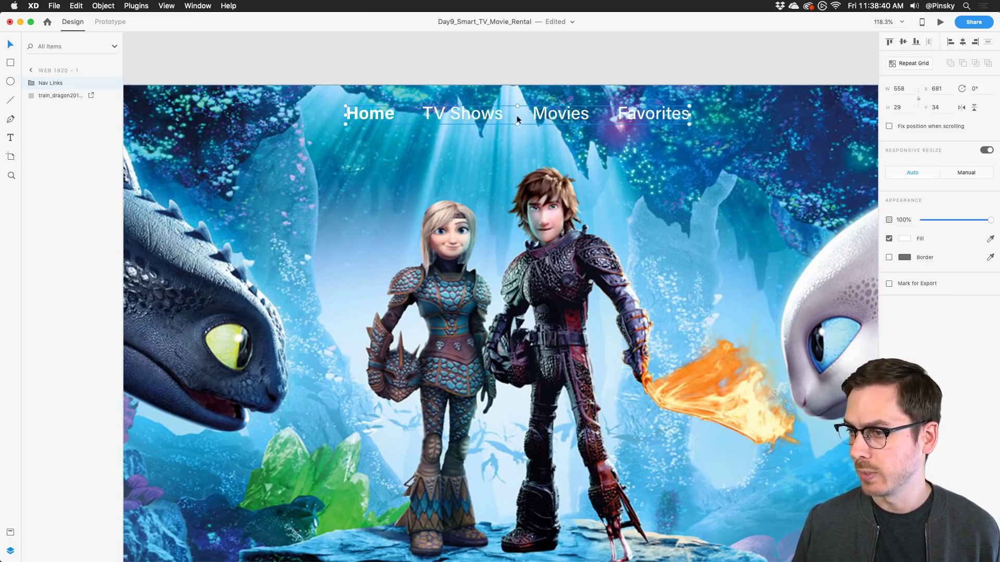
scroll(516, 115, "down", 5)
scroll(517, 115, "up", 3)
left_click_drag(488, 114, 487, 119)
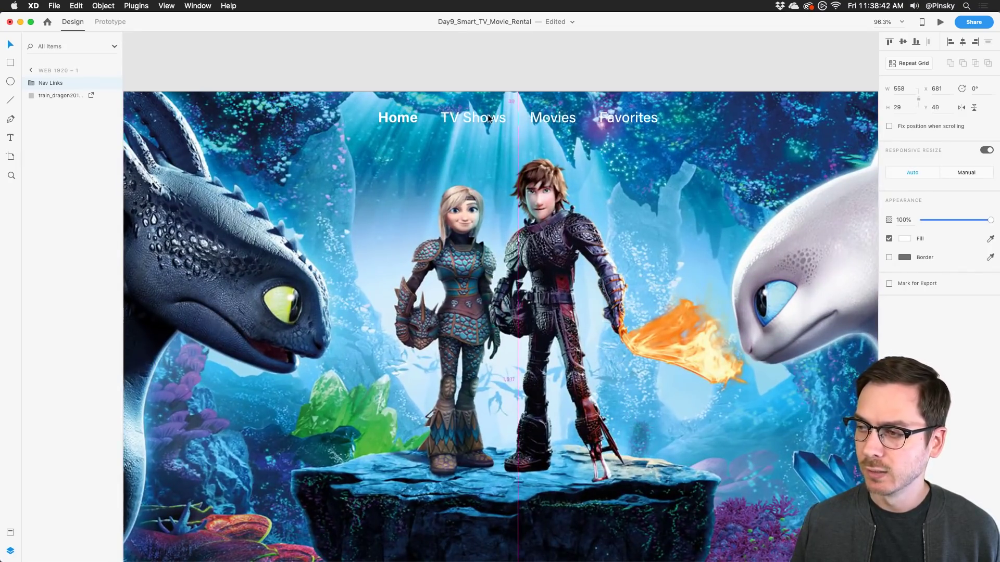
Draw a borderless rectangle across the full width of the artboard's top edge, about 1920 × 252.
scroll(511, 116, "down", 4)
scroll(533, 112, "up", 4)
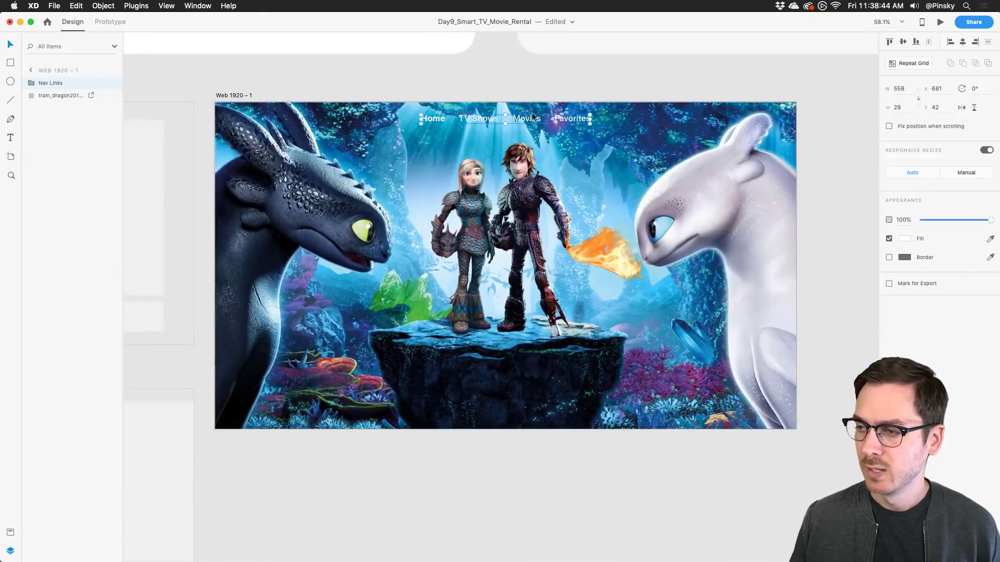
scroll(532, 116, "up", 4)
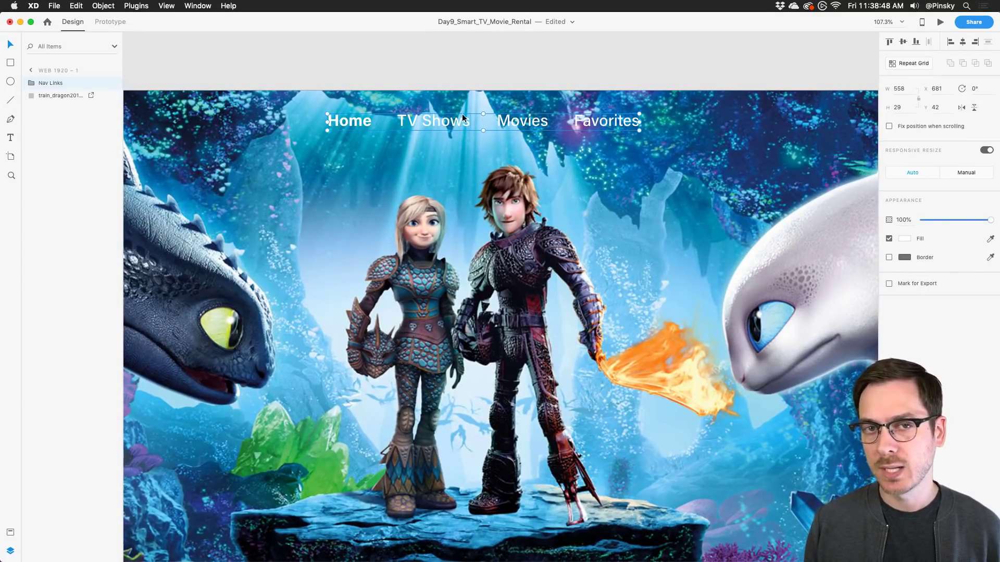
scroll(369, 208, "down", 4)
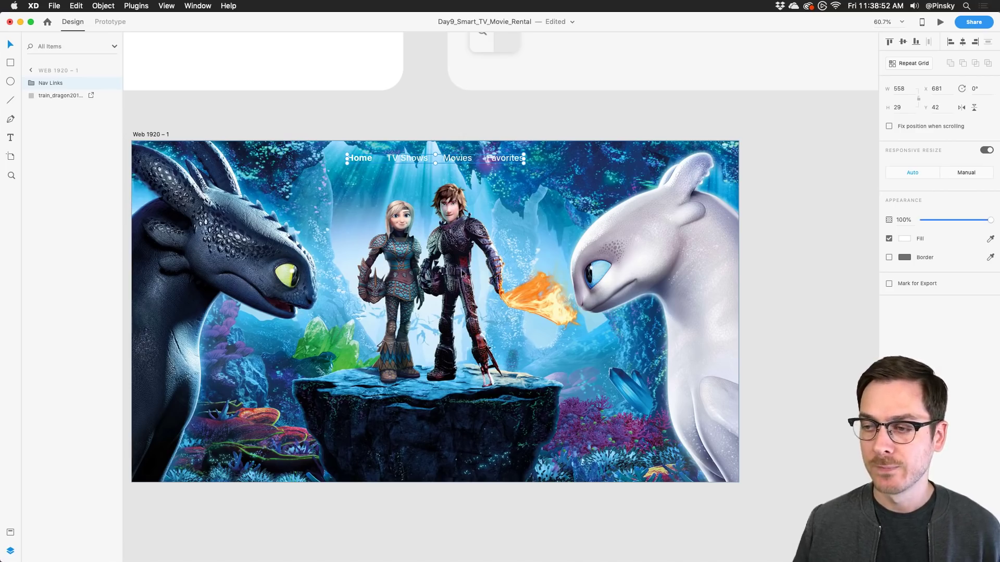
scroll(437, 153, "up", 3)
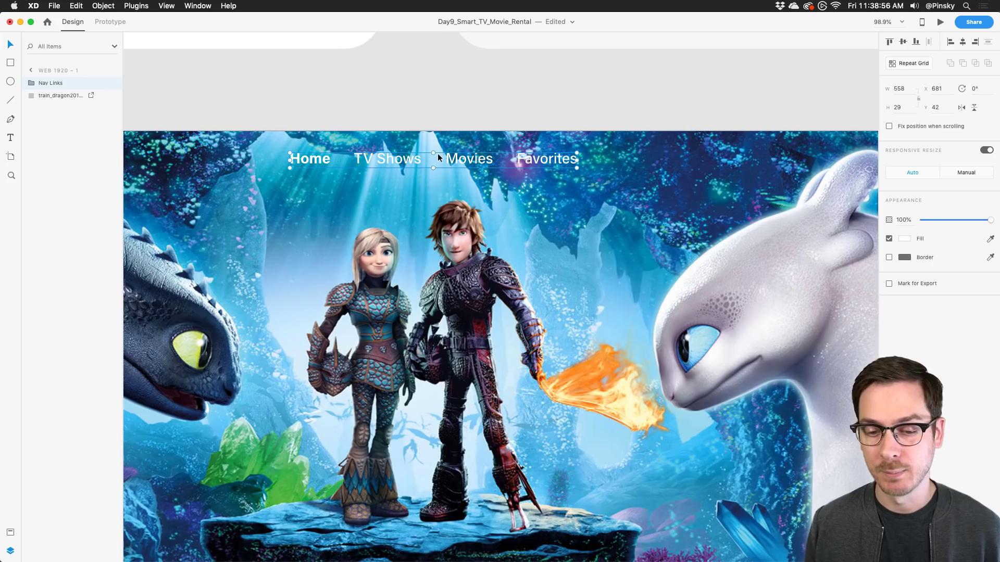
scroll(437, 154, "down", 3)
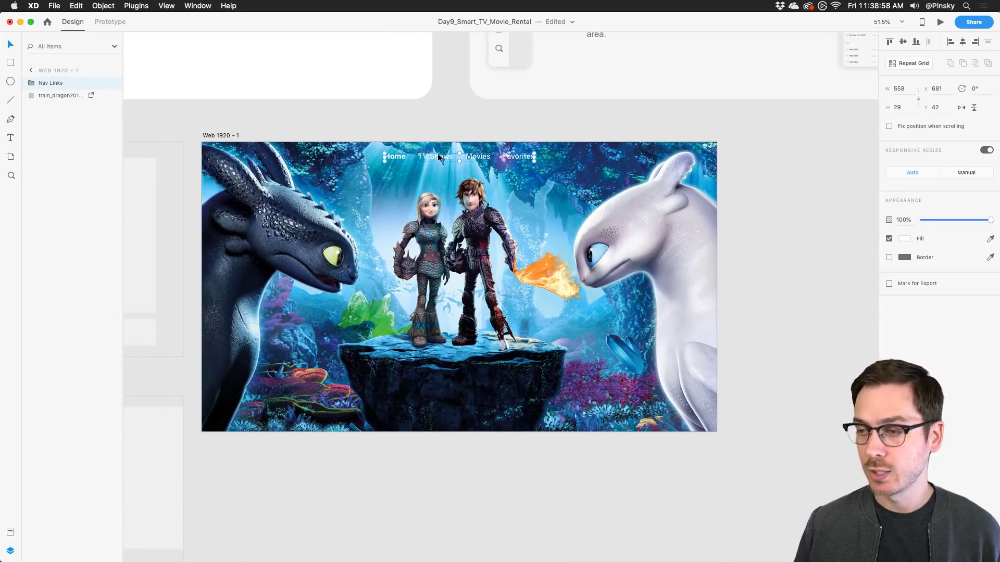
left_click(11, 63)
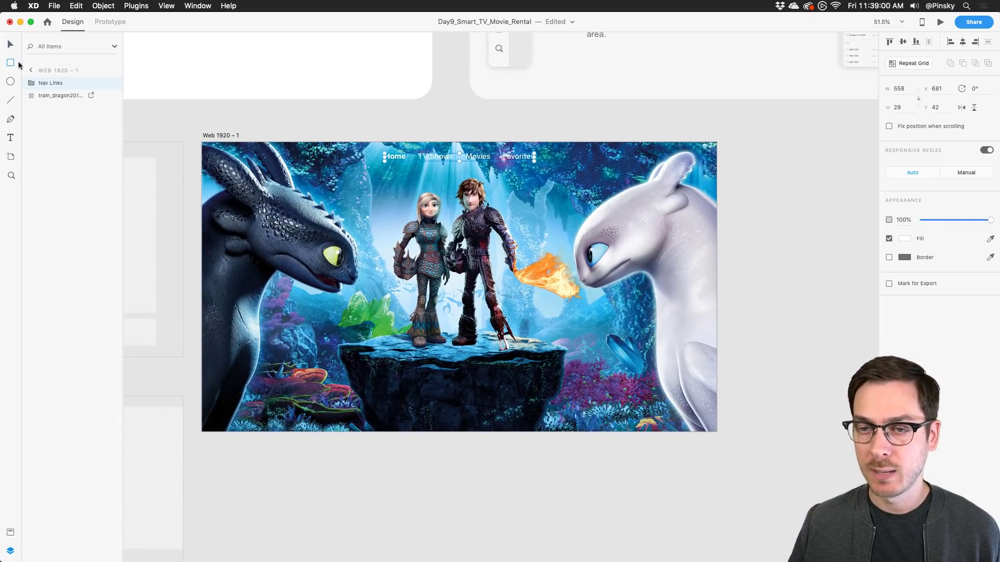
left_click_drag(201, 142, 717, 211)
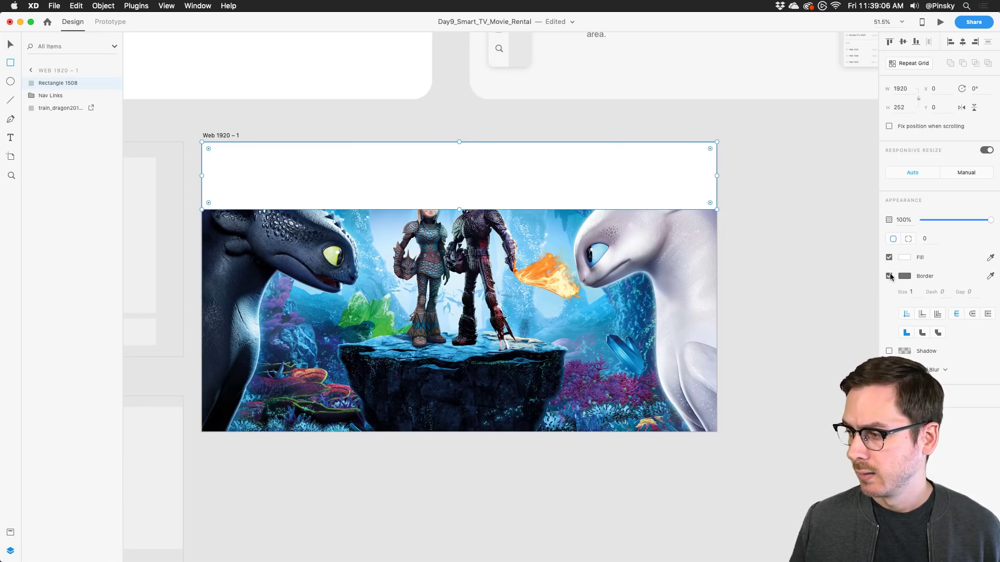
left_click(889, 276)
Fill the top rectangle with a linear gradient from opaque black #000000 down to black at 0% opacity.
left_click(904, 256)
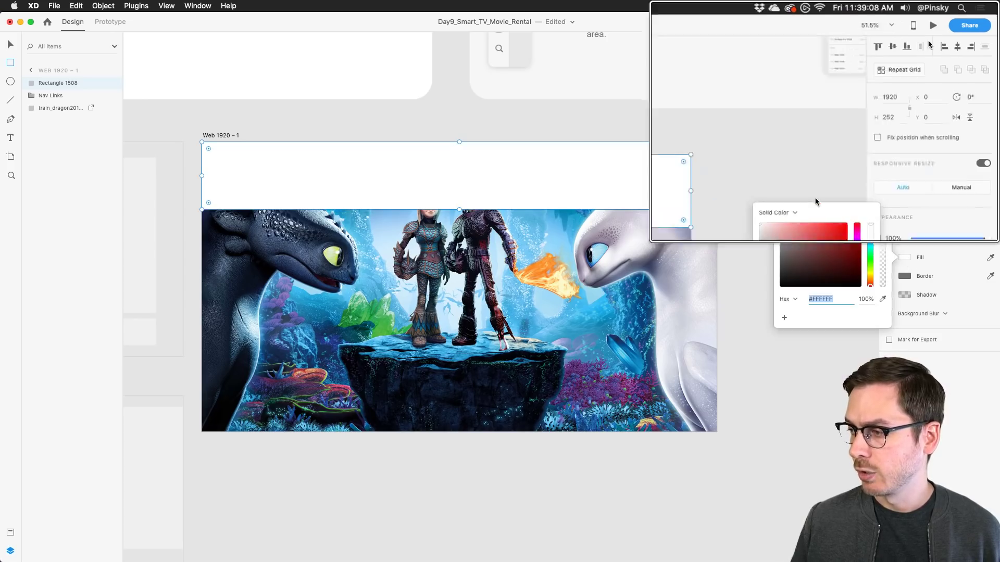
left_click(789, 196)
left_click(792, 206)
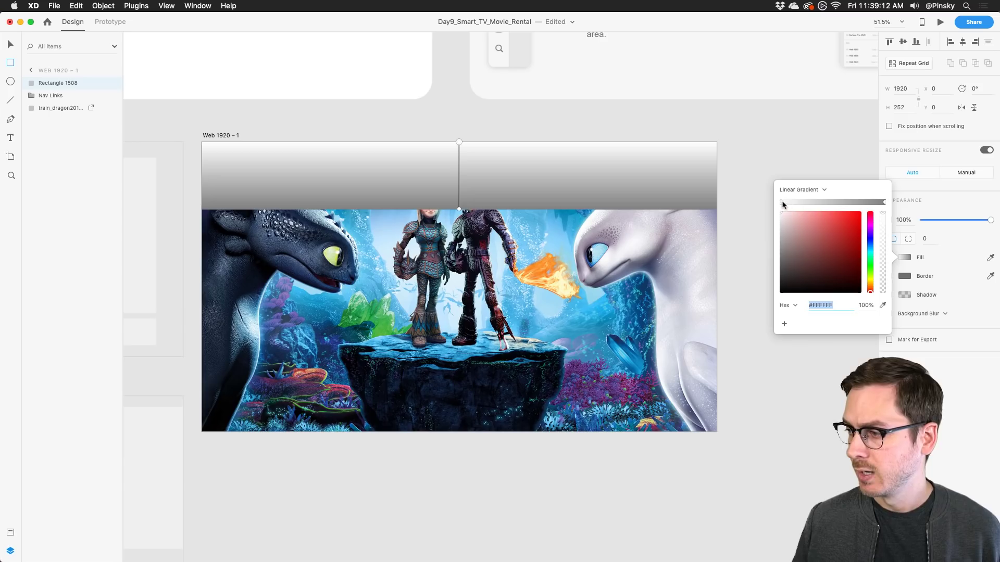
left_click_drag(789, 248, 748, 343)
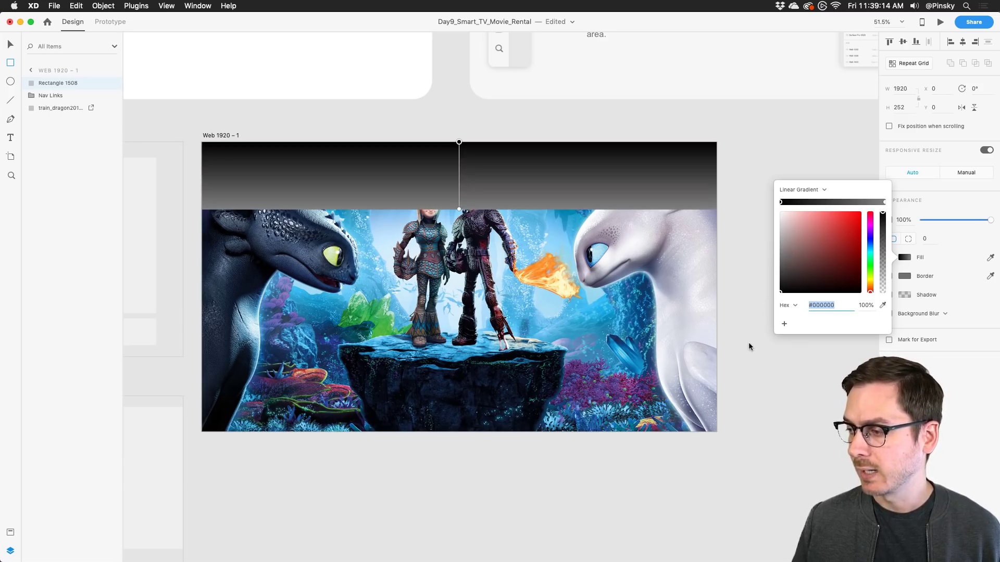
left_click(885, 202)
left_click_drag(828, 250, 752, 327)
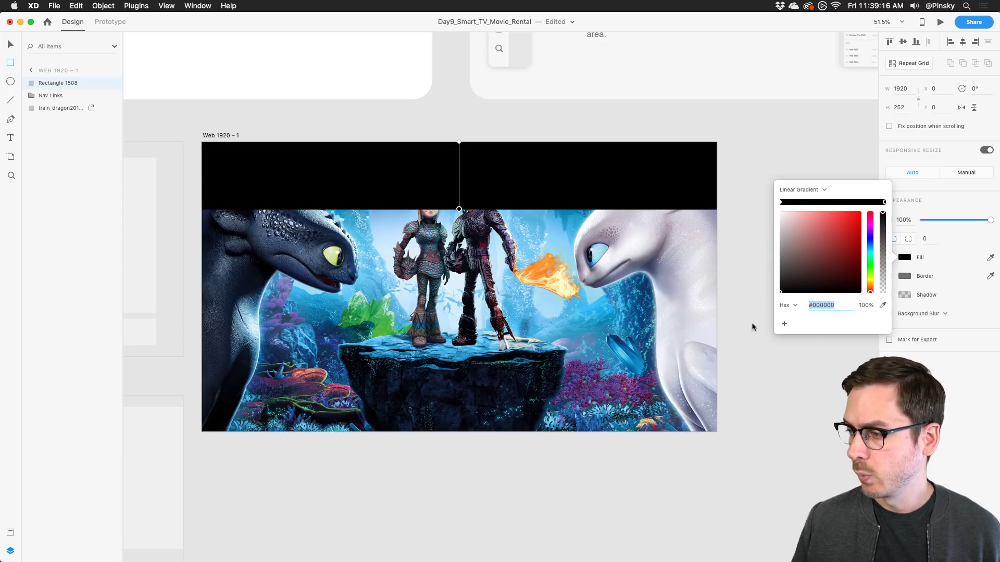
left_click_drag(884, 214, 880, 306)
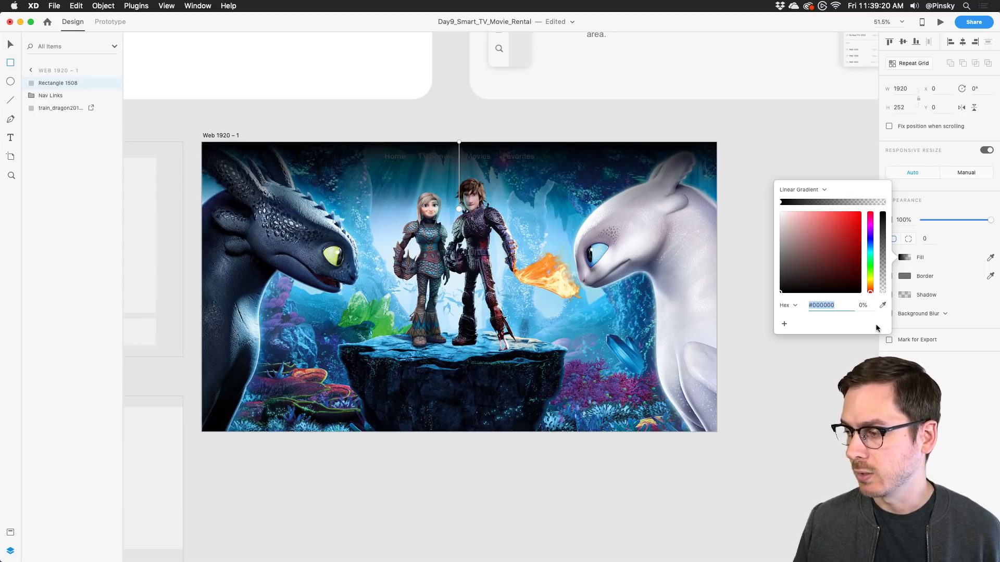
key("Escape")
Place the gradient rectangle beneath the Nav Links group in the layer order and lower its opacity to 66%.
left_click_drag(50, 83, 45, 103)
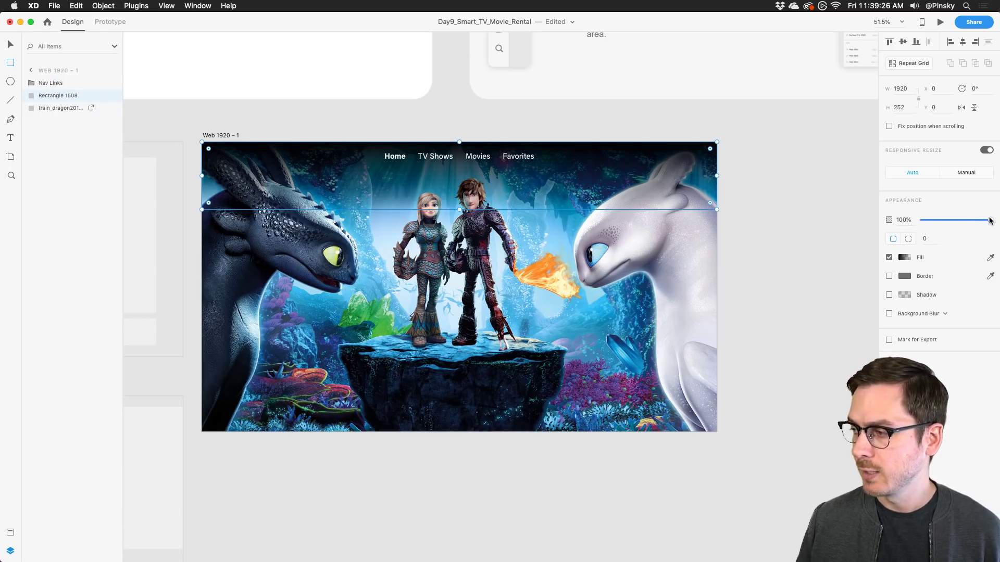
left_click_drag(990, 221, 968, 220)
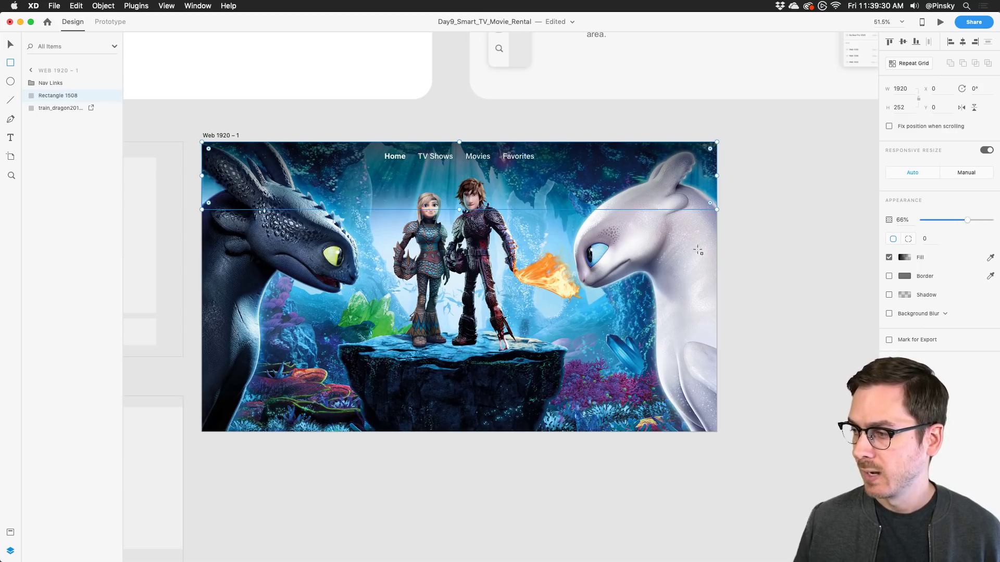
Shorten the gradient rectangle to a height of about 173 and set its opacity to 78%.
key("v")
left_click_drag(459, 210, 460, 188)
left_click_drag(967, 220, 976, 219)
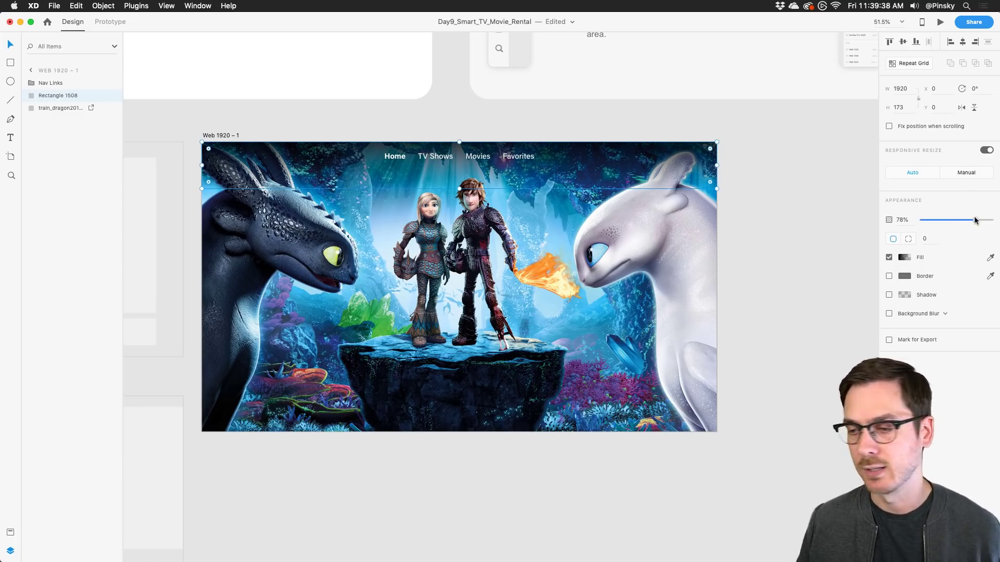
Add the text "How to Train Your Dragon" over the lower left part of the movie image.
scroll(600, 268, "left", 3)
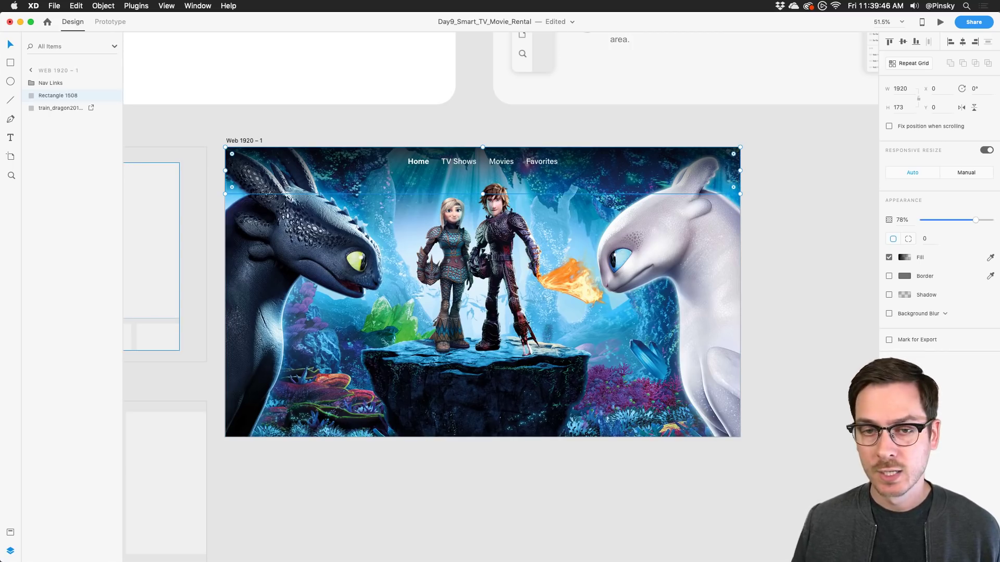
left_click(11, 137)
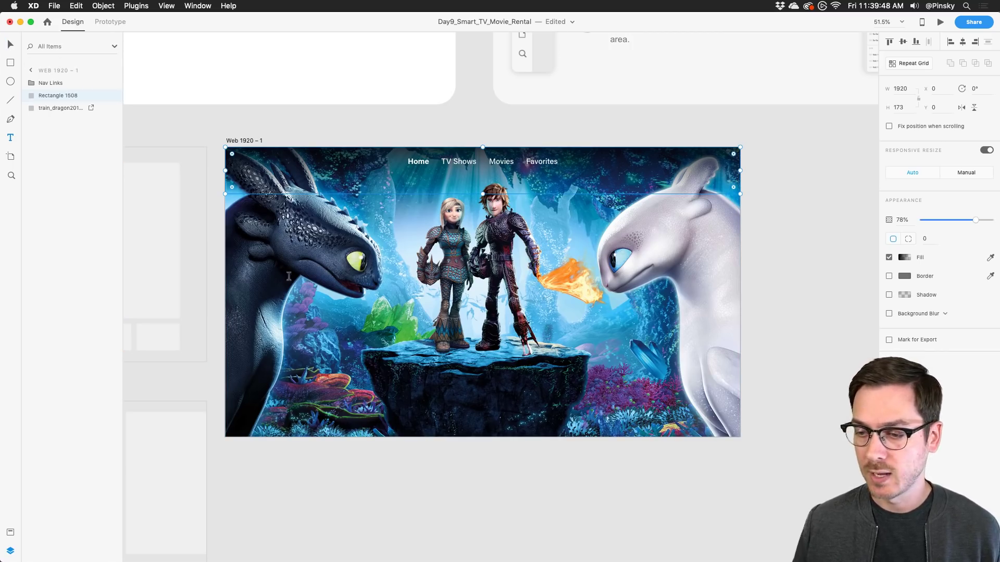
left_click(296, 323)
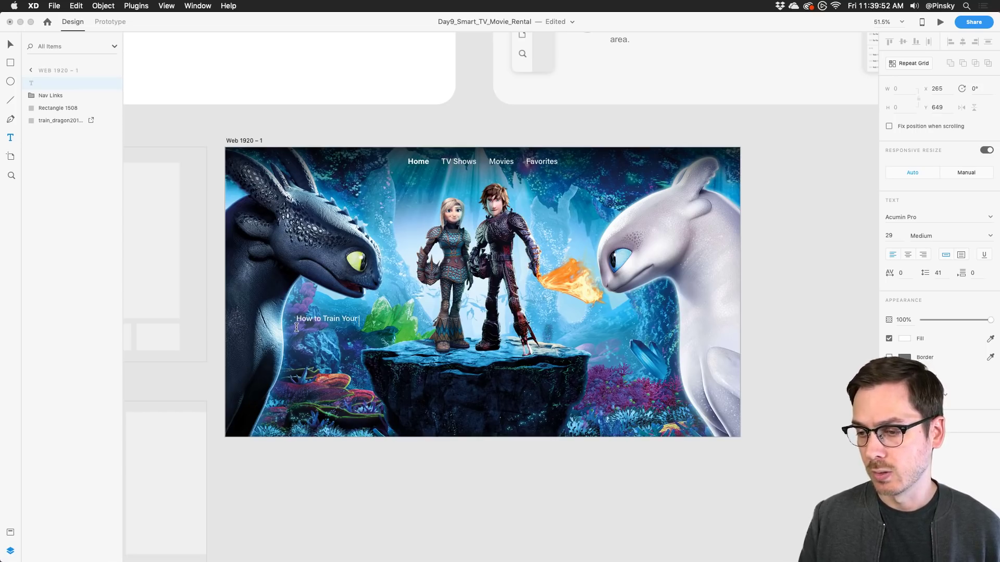
key("Escape")
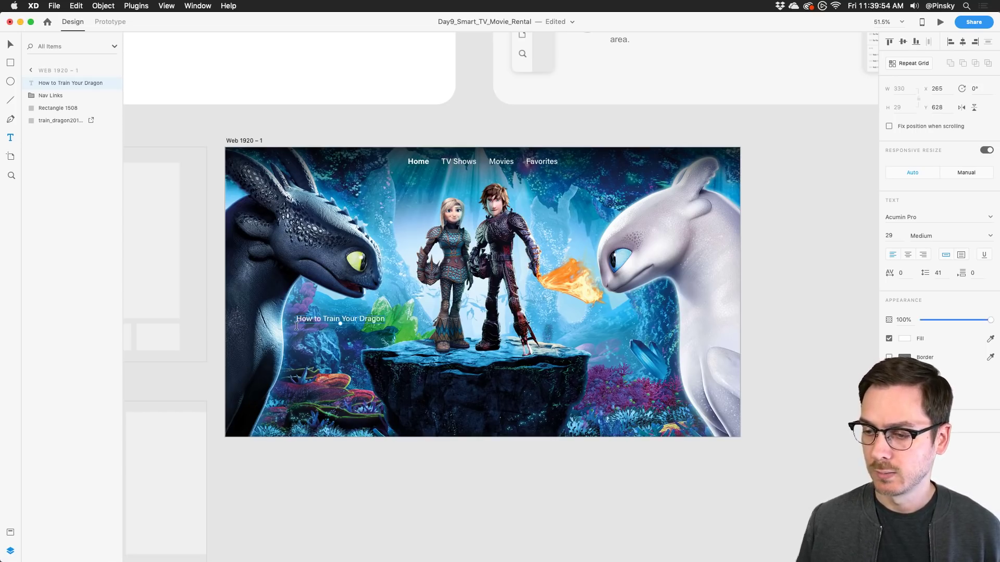
Enlarge the movie title to size 57 in Black weight and move it to about X 247, Y 627.
mouse_move(340, 326)
left_mouse_down()
mouse_move(340, 341)
mouse_move(340, 331)
left_mouse_up()
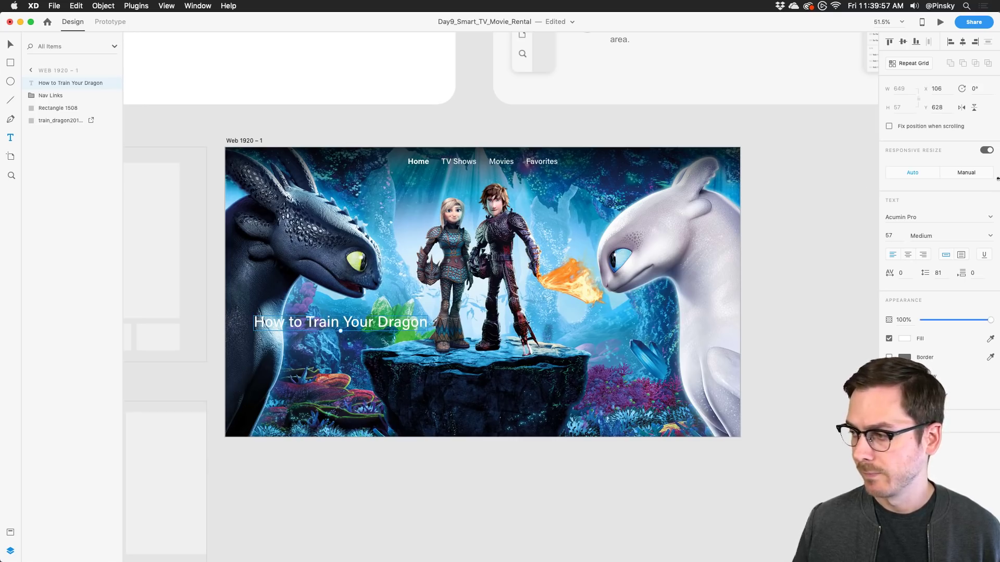
left_click(991, 237)
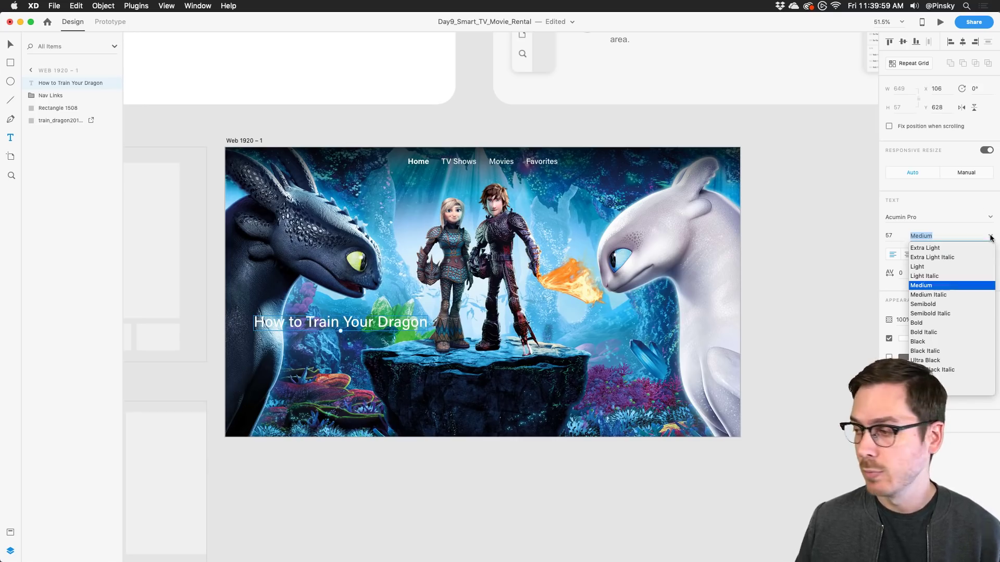
left_click(918, 342)
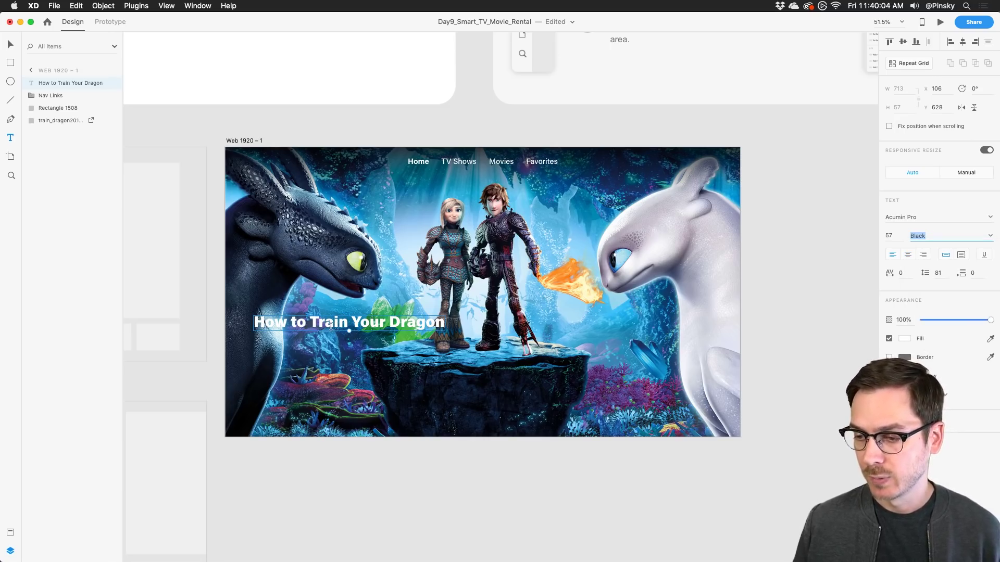
left_click_drag(331, 325, 364, 324)
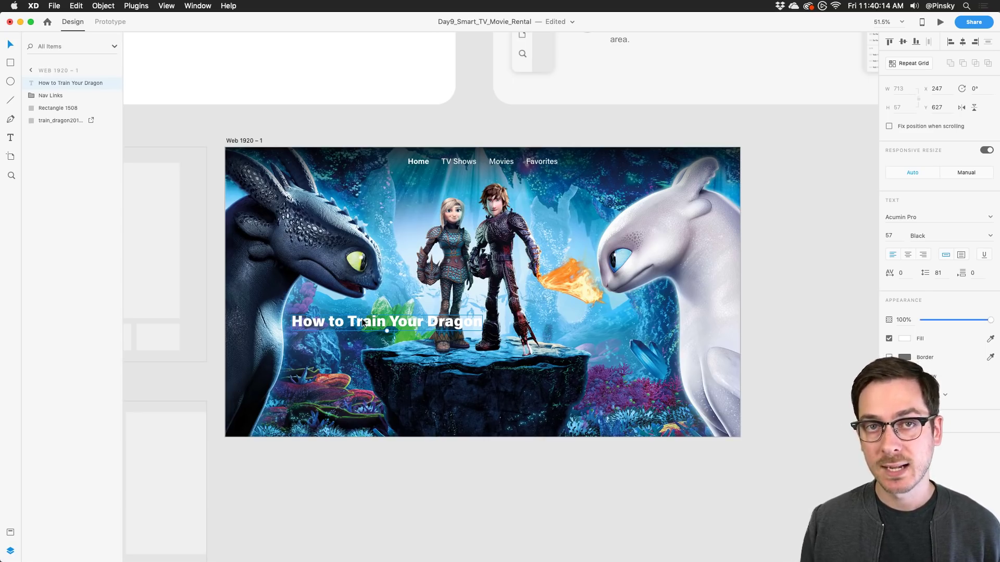
Draw a borderless button rectangle of about 238 × 71 just below the start of the movie title.
scroll(363, 321, "up", 5)
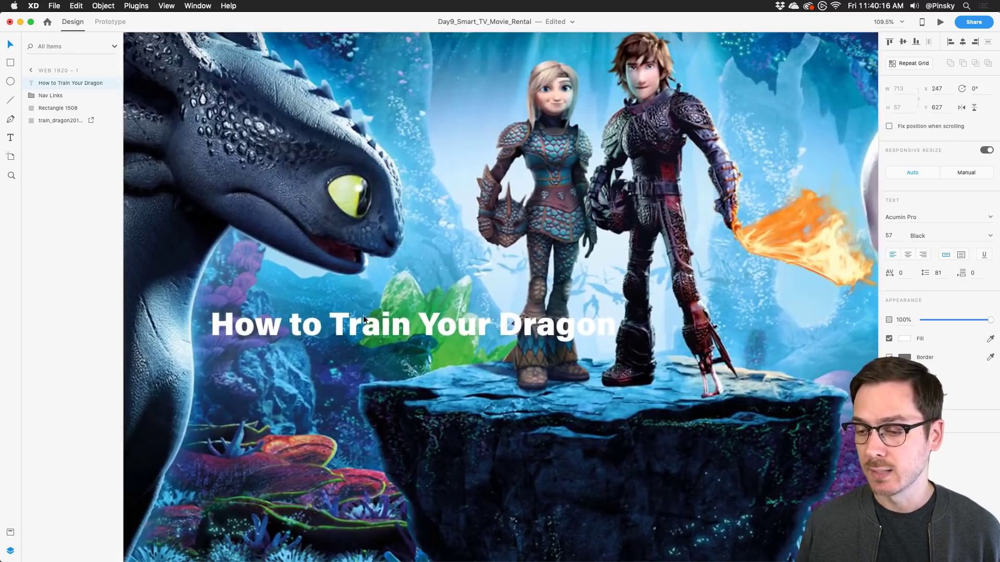
scroll(364, 315, "down", 3)
scroll(363, 314, "left", 3)
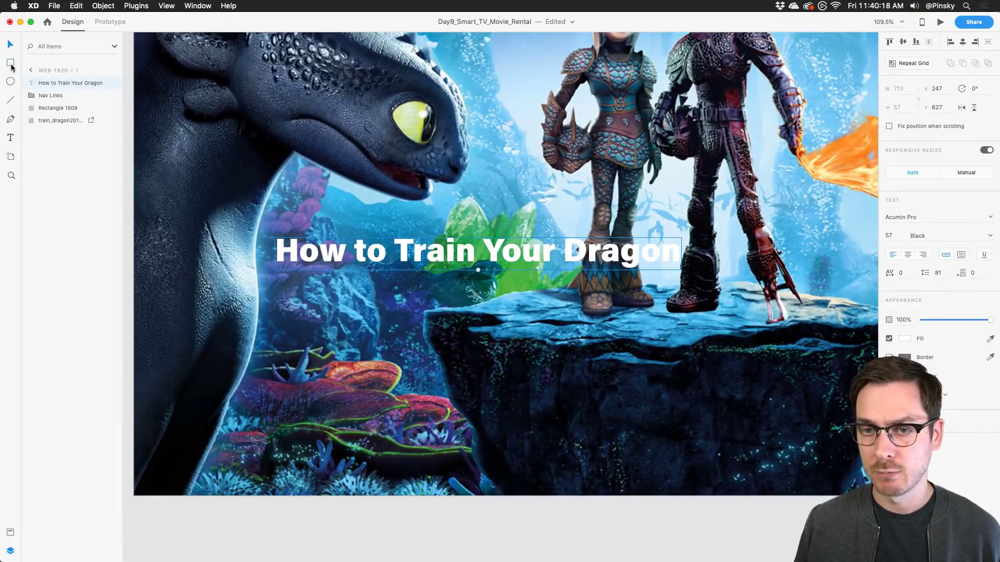
left_click(11, 63)
mouse_move(277, 274)
left_mouse_down()
mouse_move(357, 326)
mouse_move(411, 308)
mouse_move(413, 317)
left_mouse_up()
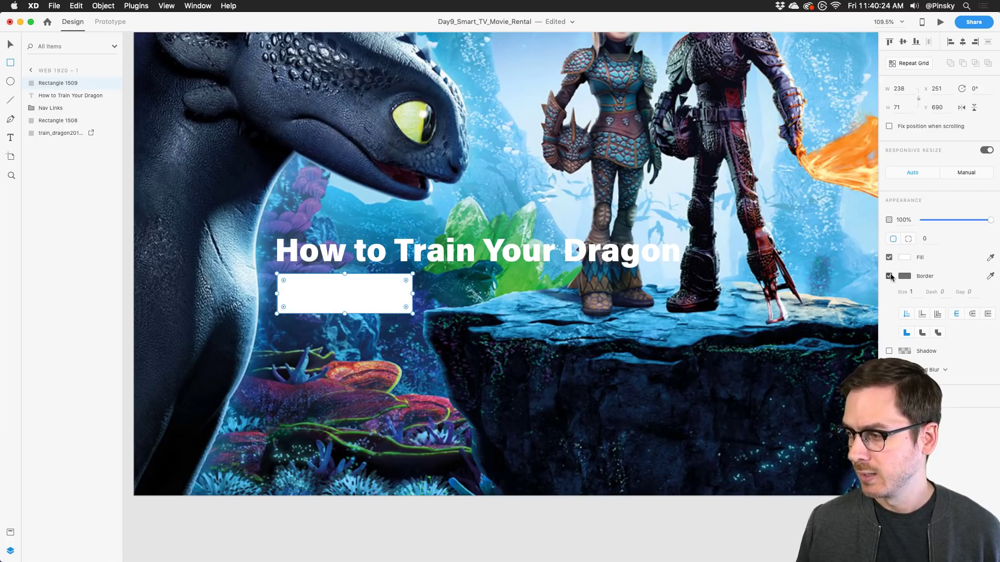
left_click(890, 276)
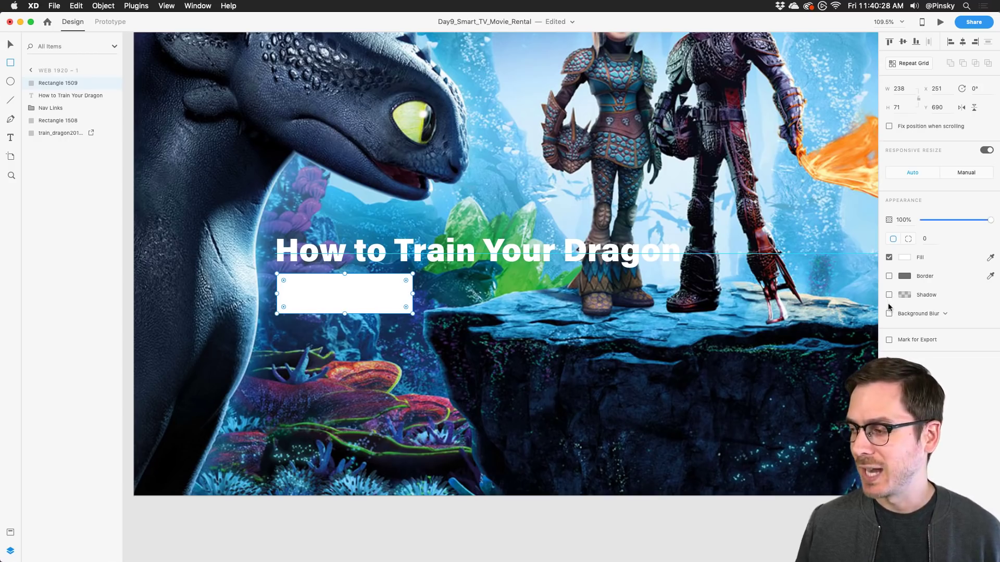
Apply a background blur with brightness 0 to the button rectangle and turn its border on.
left_click(889, 313)
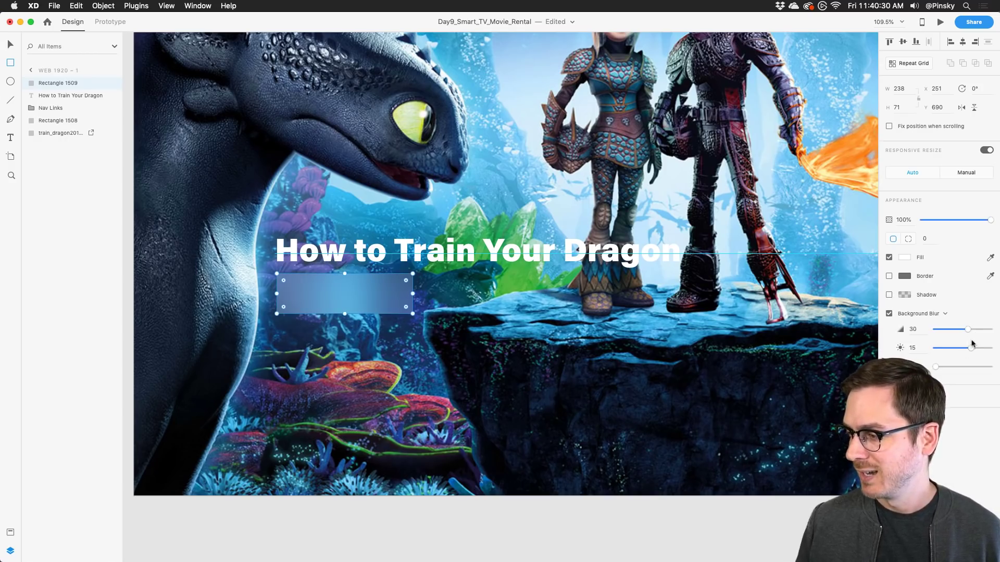
left_click_drag(972, 347, 964, 350)
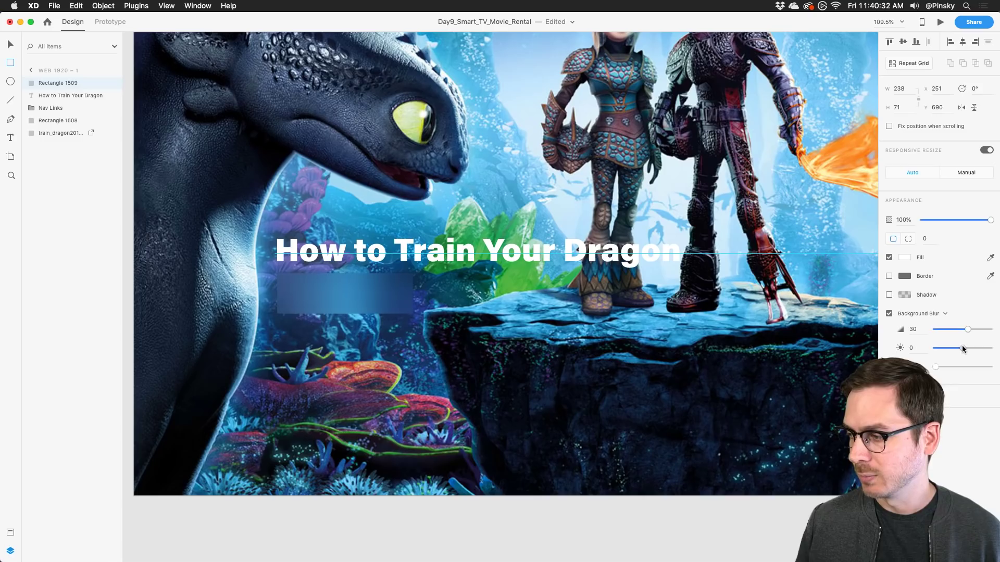
left_click(889, 276)
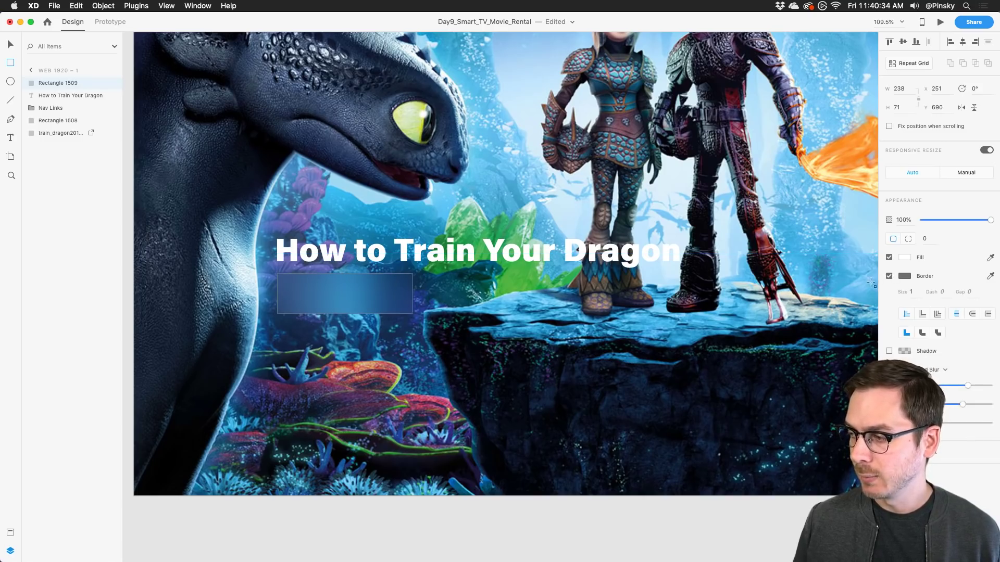
Set the button rectangle's border to white #FFFFFF at 13% opacity.
left_click(905, 276)
left_click(781, 218)
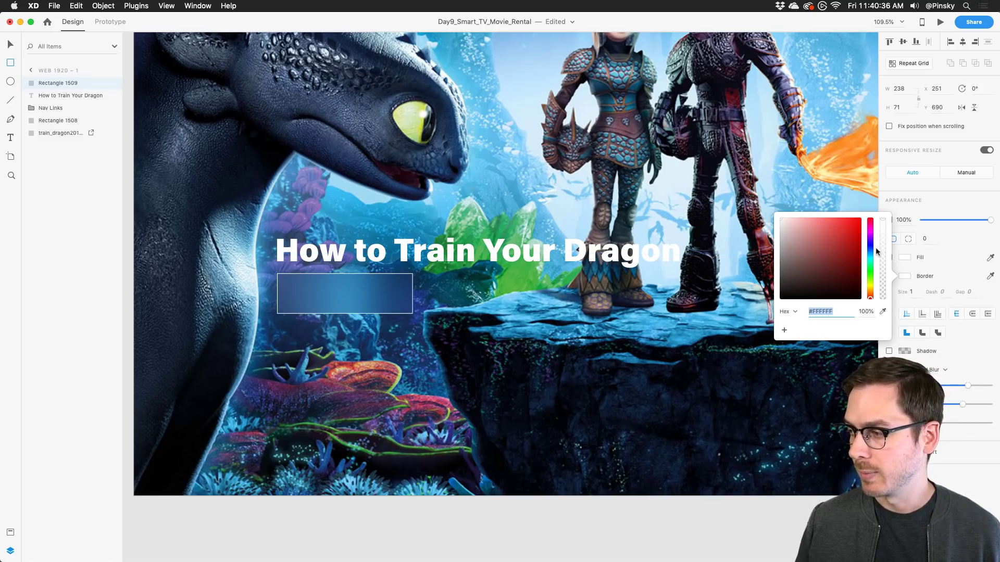
left_click_drag(877, 251, 880, 290)
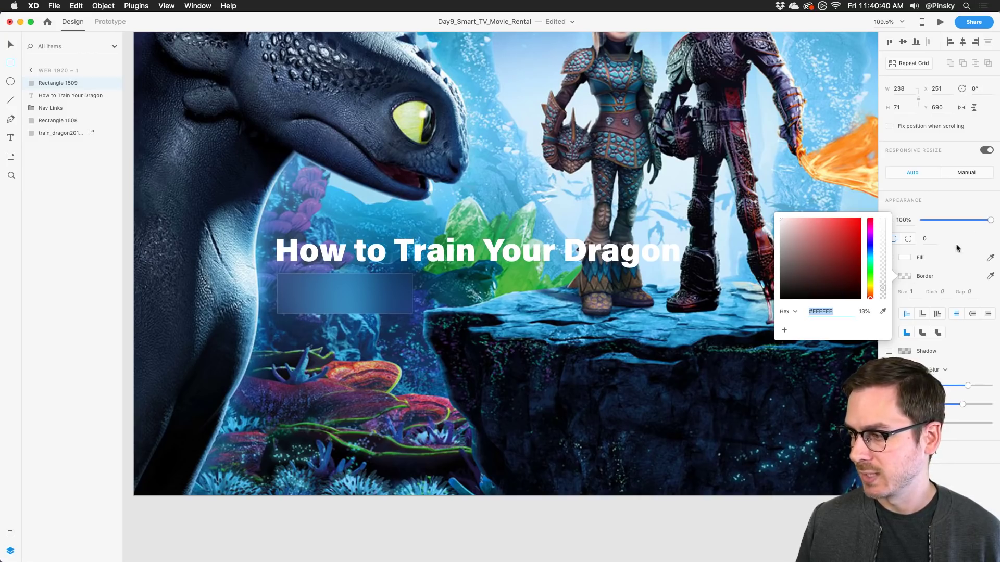
key("Escape")
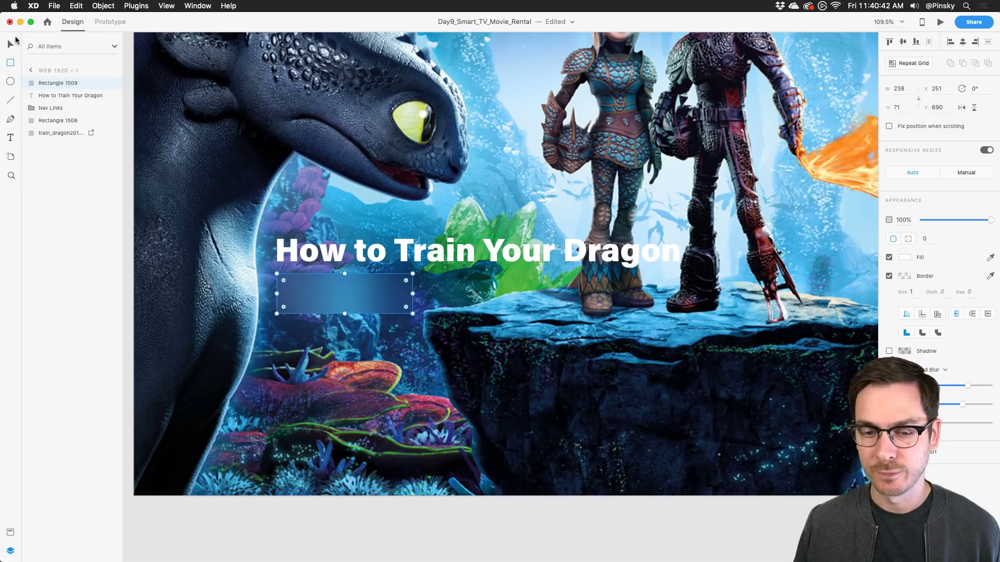
Add the text "Play" over the button rectangle below the movie title.
key("v")
scroll(371, 284, "up", 5)
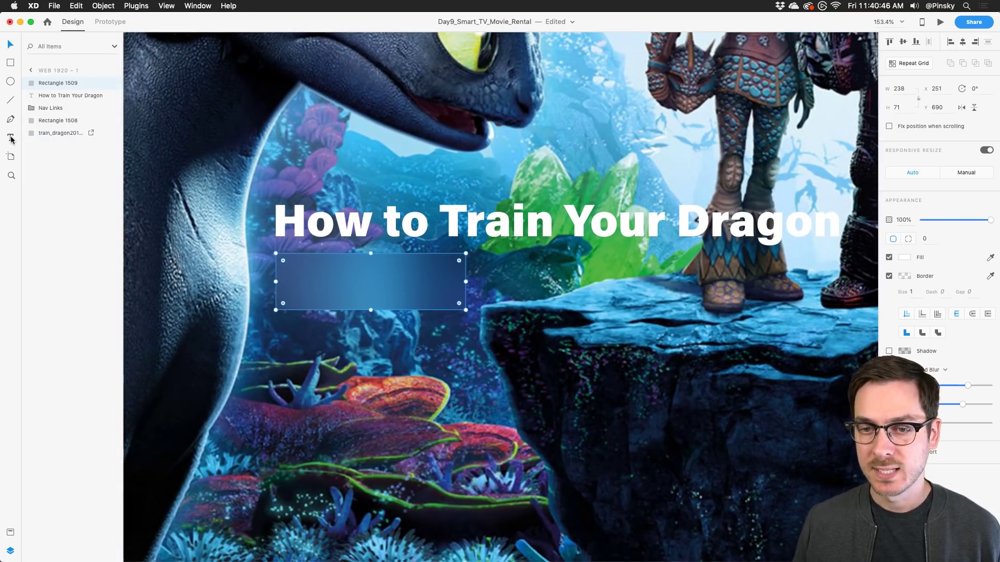
left_click(11, 138)
left_click(332, 296)
type("Play")
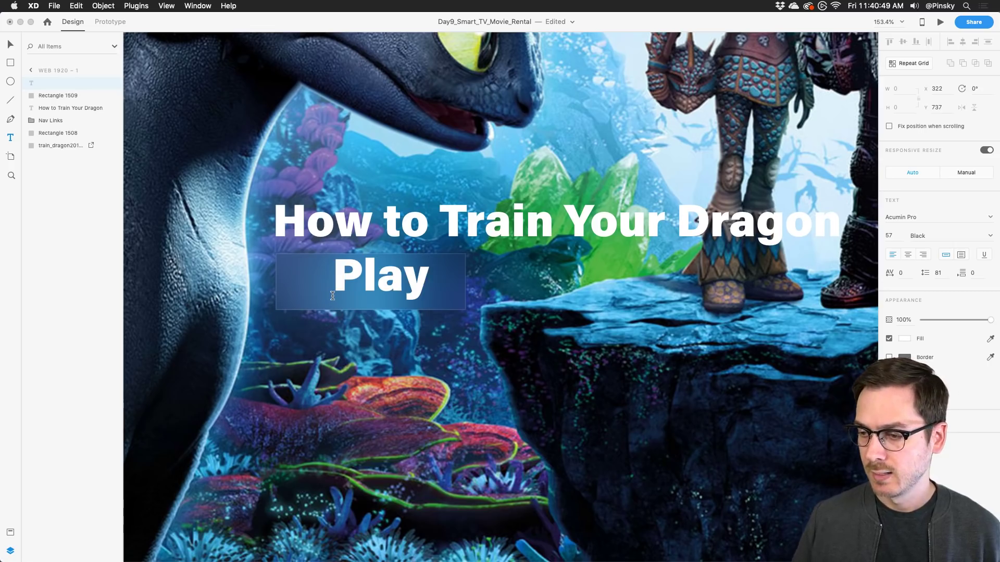
key("Escape")
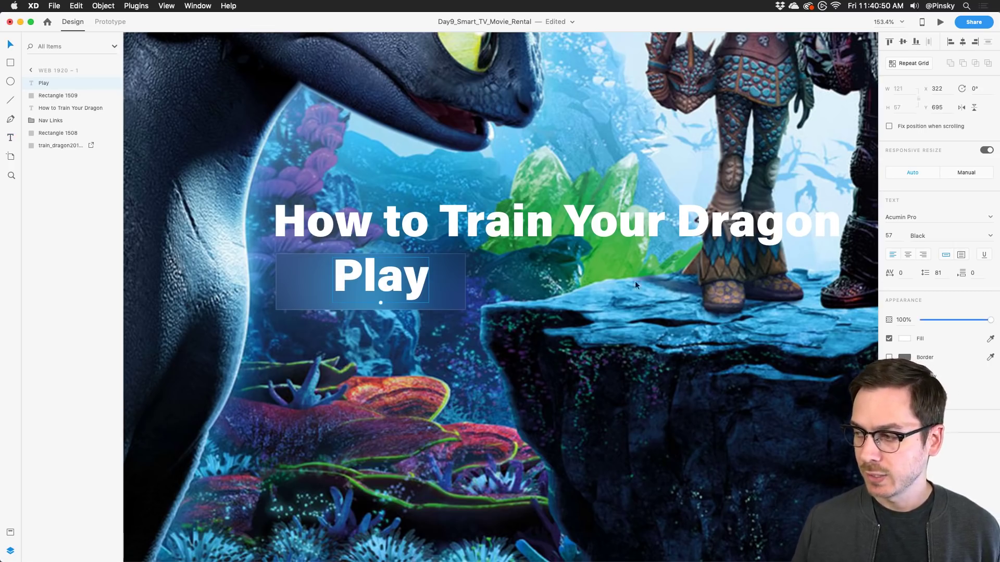
Change the Play label to Semibold, reduce it to size 34 and place it in the middle of the button.
left_click(991, 238)
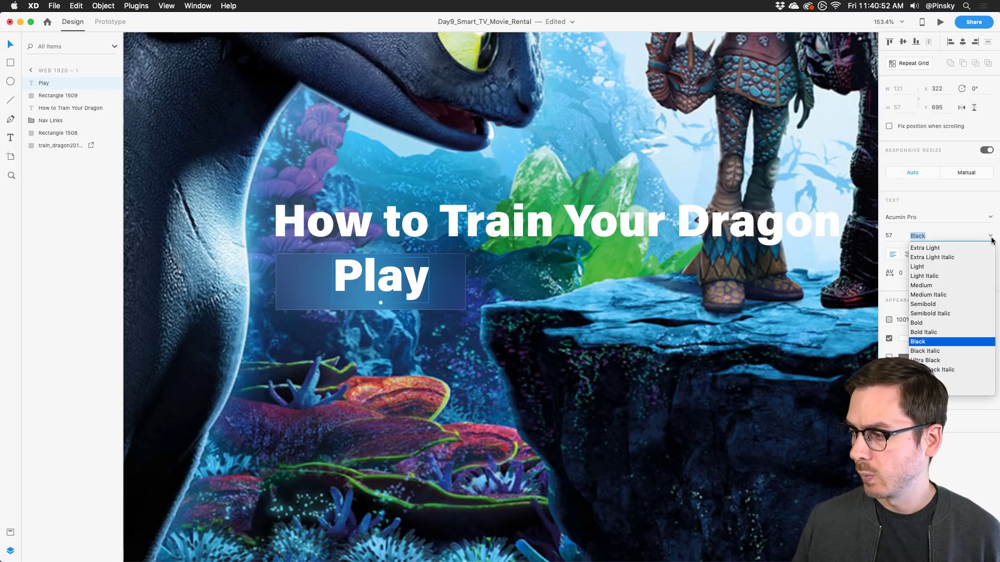
left_click(926, 306)
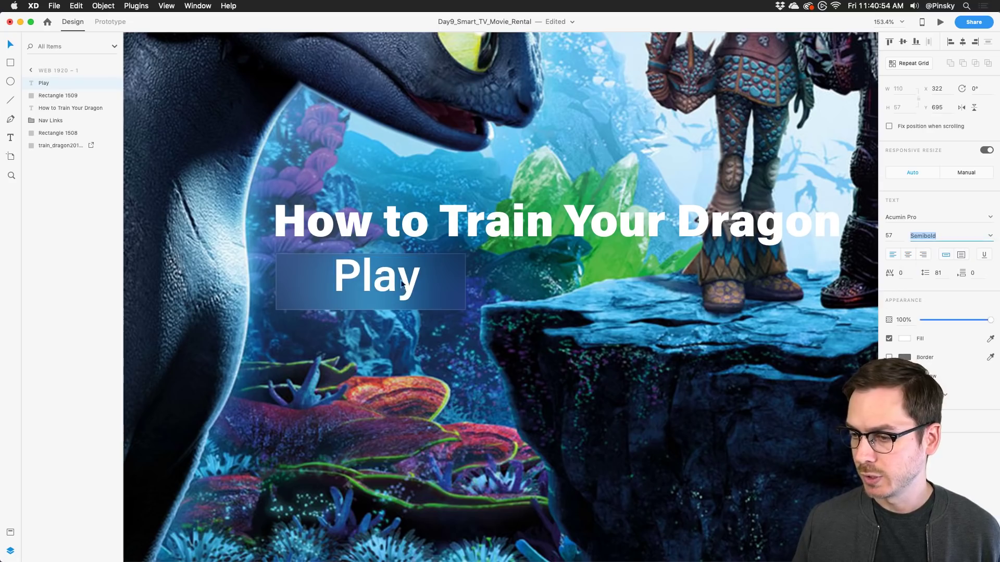
left_click_drag(375, 303, 374, 278)
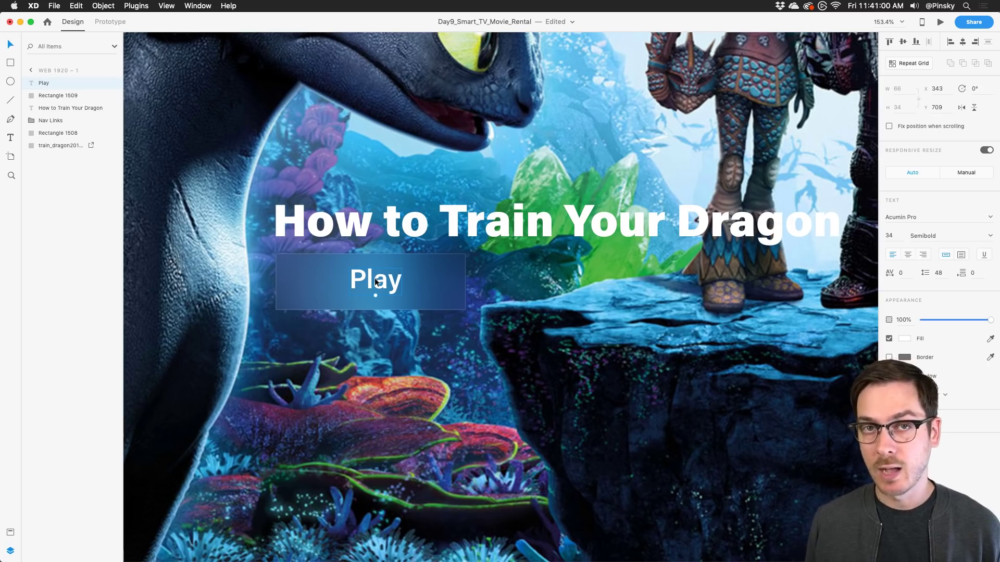
Look through the UI Elements icon artboard for a play icon and return to the movie screen.
scroll(374, 277, "down", 5)
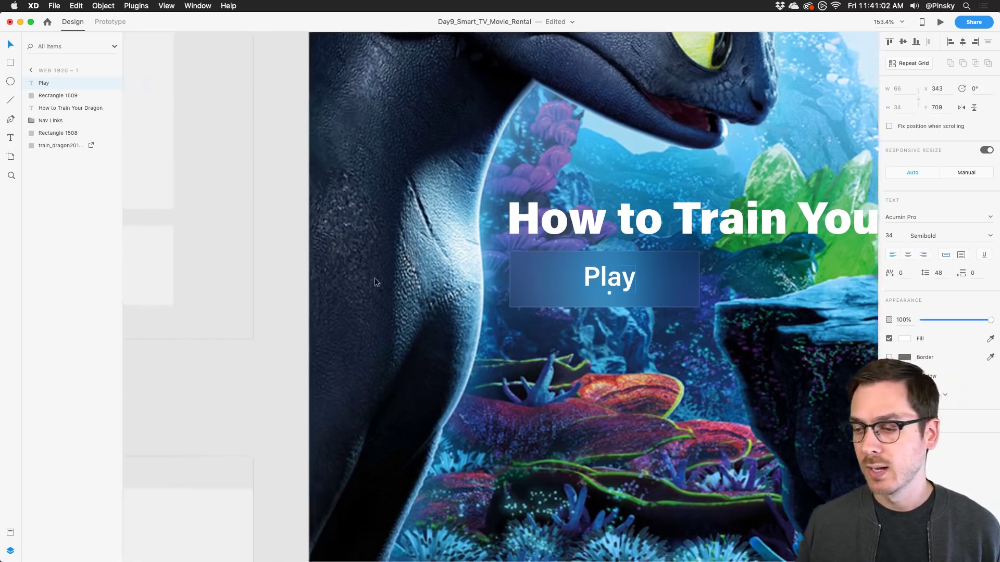
scroll(374, 278, "right", 10)
scroll(374, 277, "left", 5)
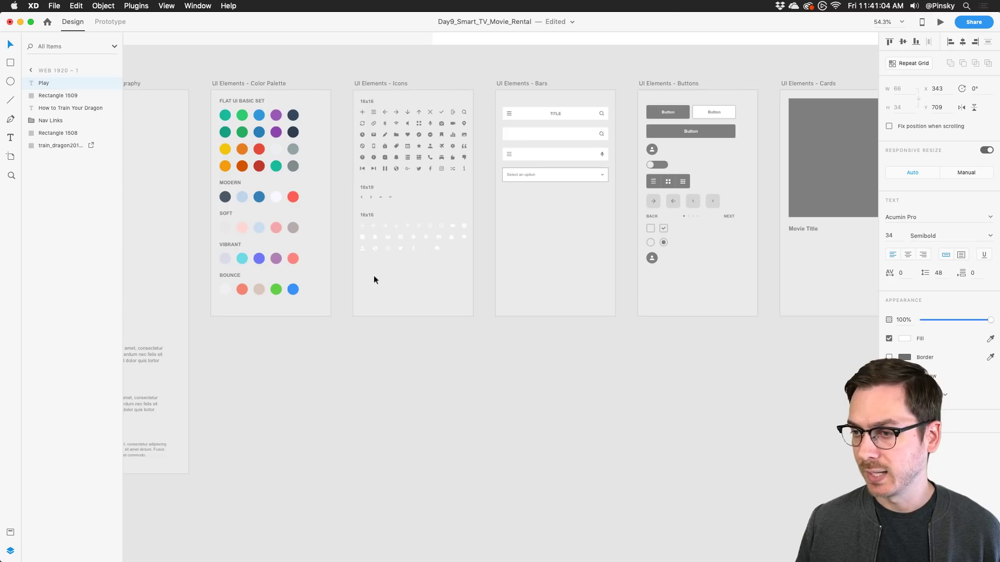
scroll(447, 71, "up", 5)
scroll(393, 143, "down", 1)
scroll(394, 144, "right", 1)
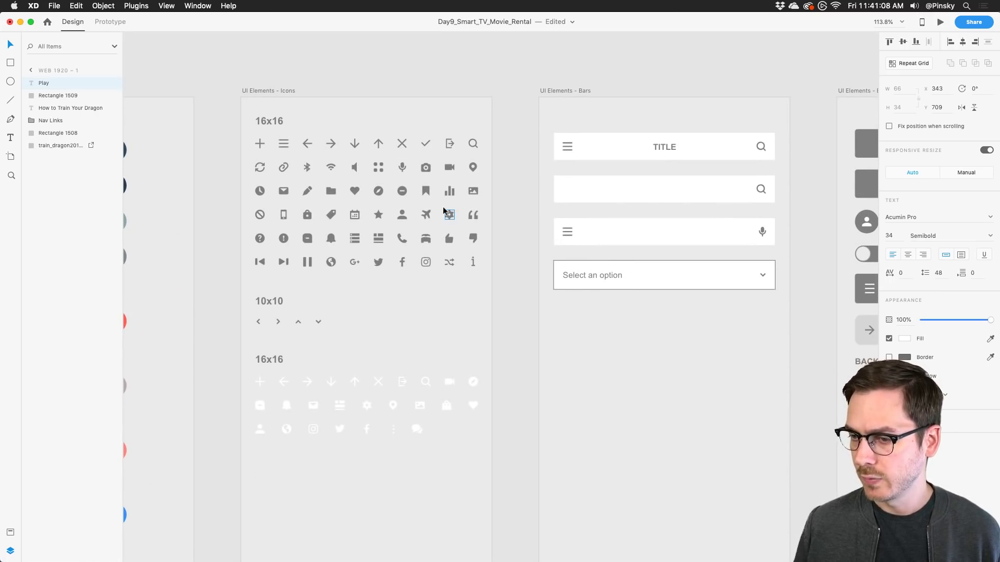
scroll(443, 210, "down", 1)
scroll(444, 210, "right", 1)
scroll(444, 209, "right", 2)
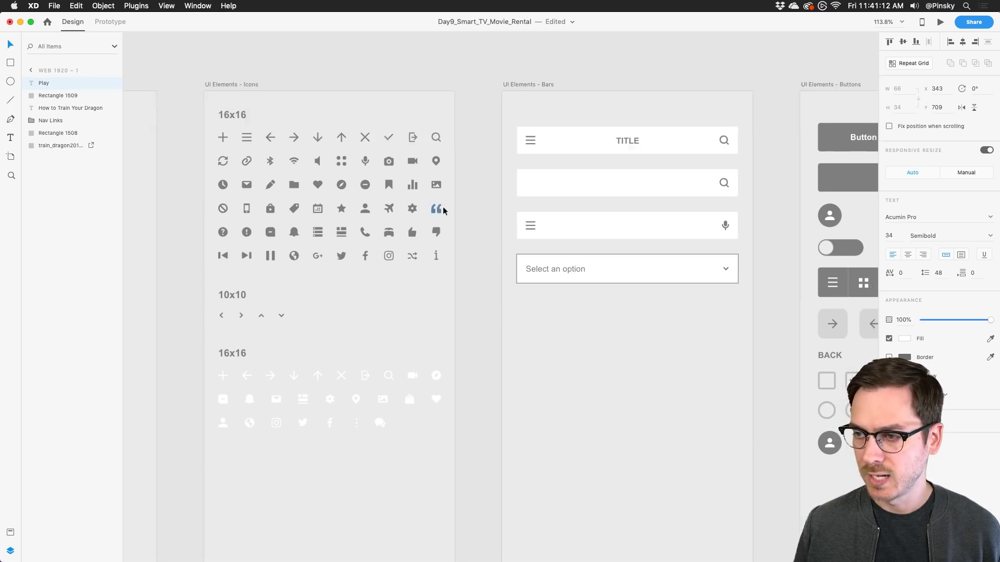
scroll(442, 208, "left", 15)
scroll(443, 206, "right", 5)
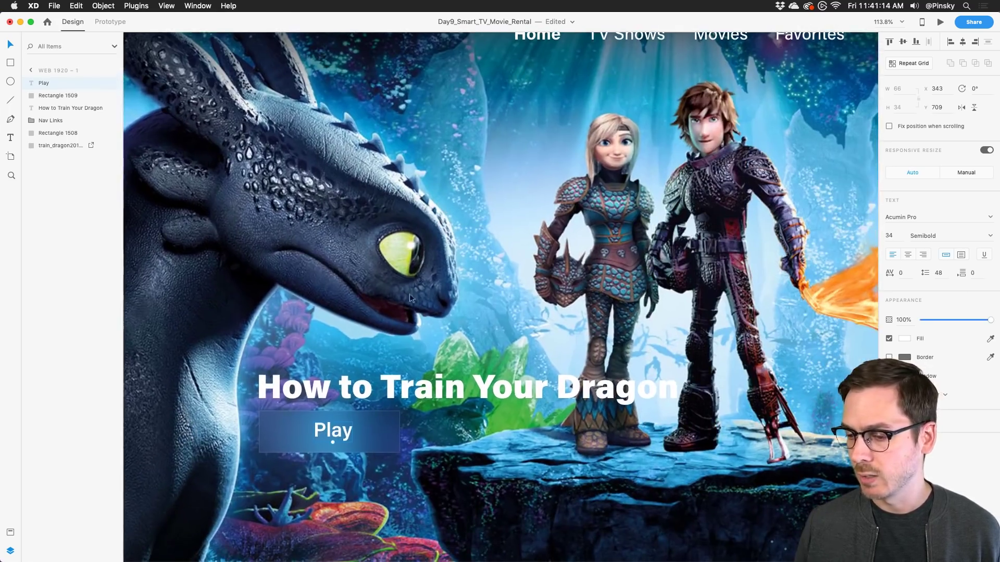
With the square grid shown, draw a closed triangle of about 32 × 32 pointing right, beside the Play label, using the Pen tool.
scroll(237, 454, "up", 6)
scroll(425, 314, "down", 2)
scroll(425, 314, "right", 1)
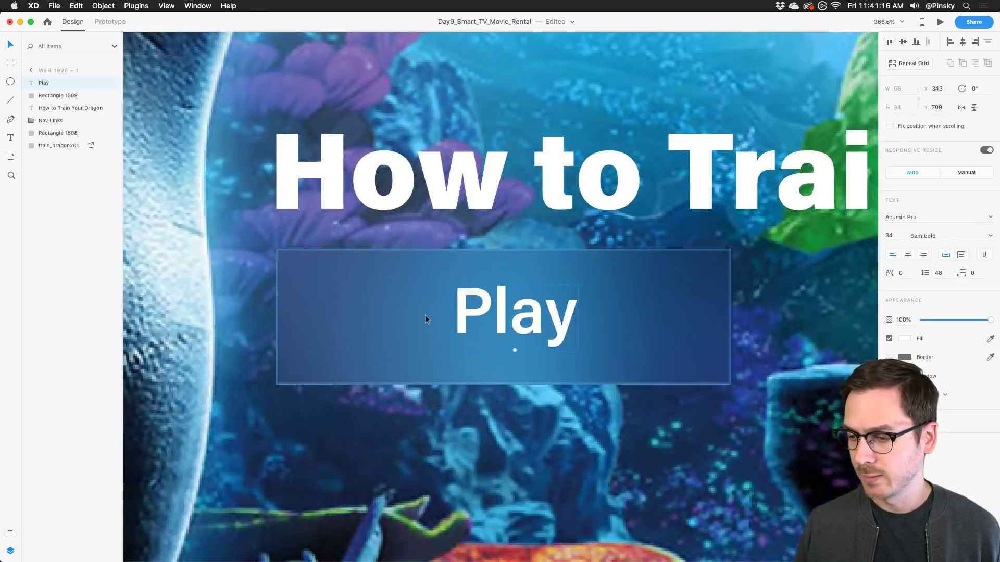
key("super+apostrophe")
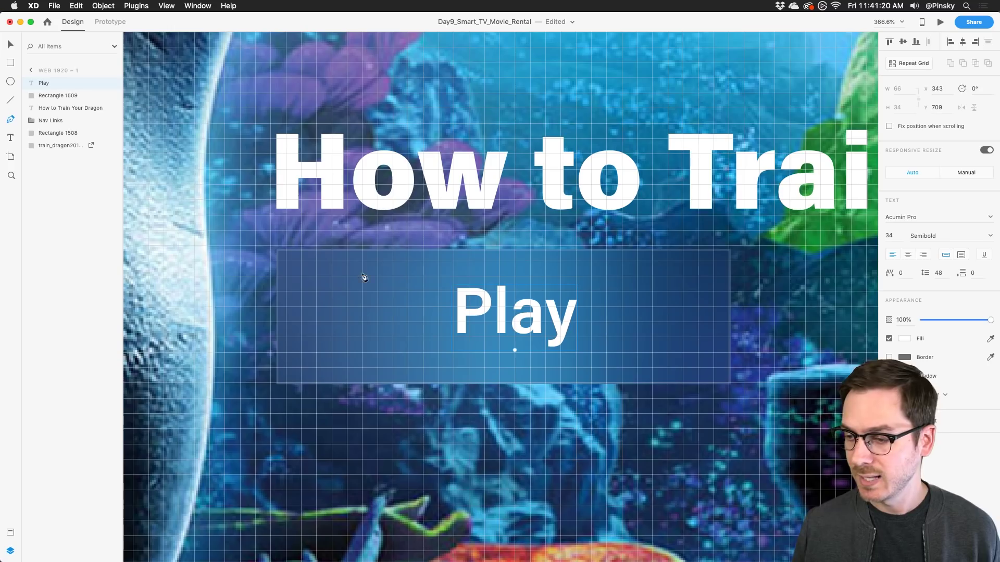
left_click(332, 275)
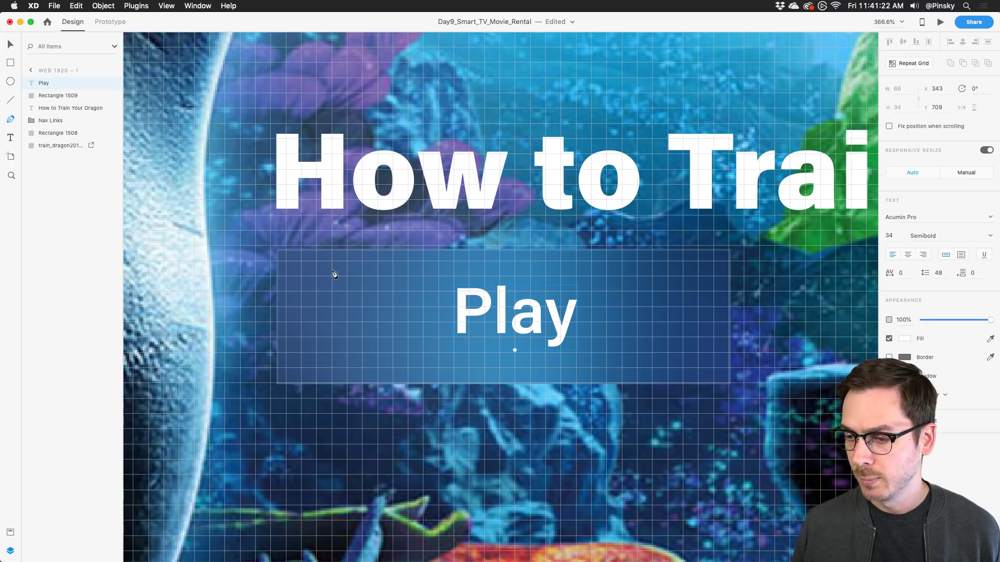
left_click(333, 336)
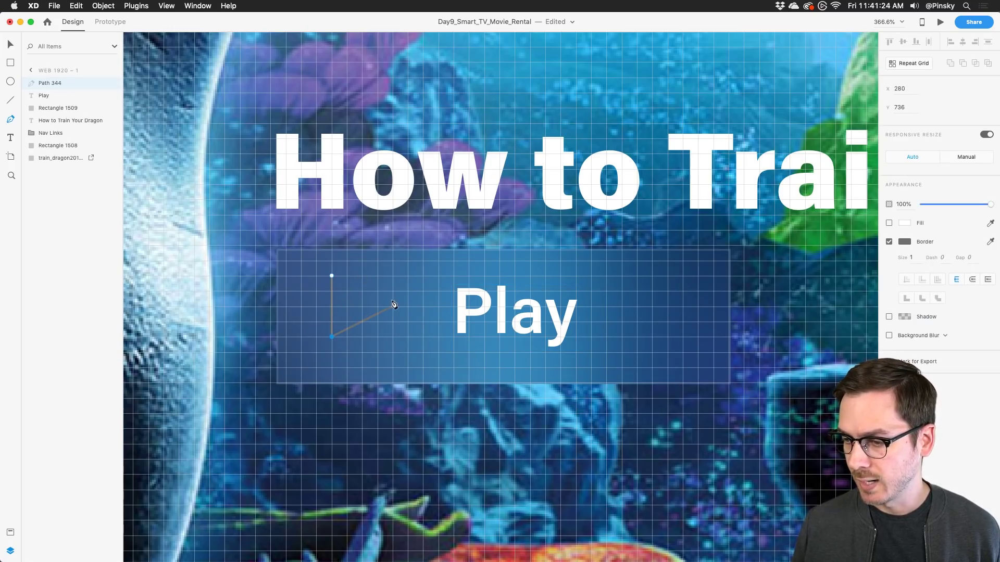
left_click(392, 307)
left_click(332, 276)
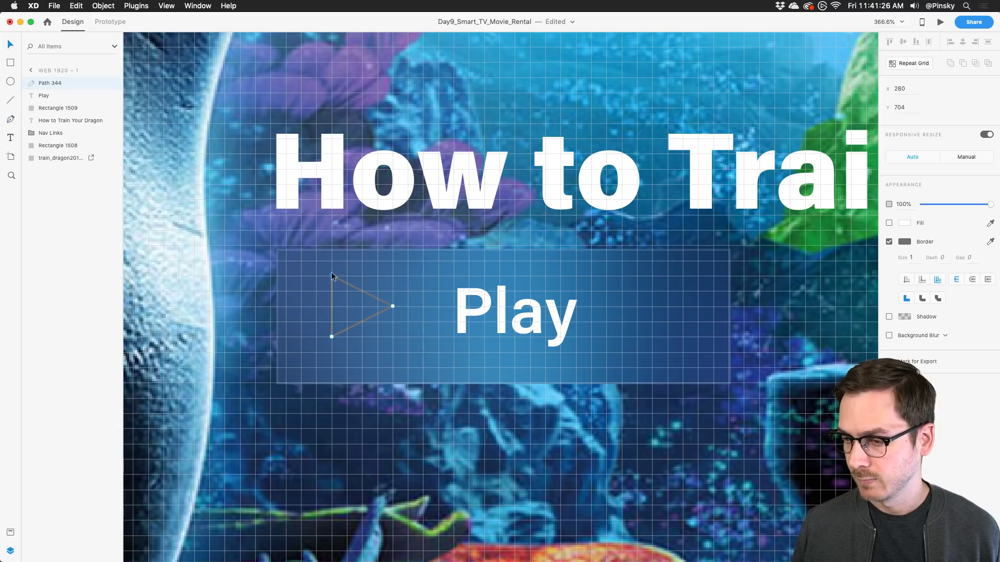
key("Escape")
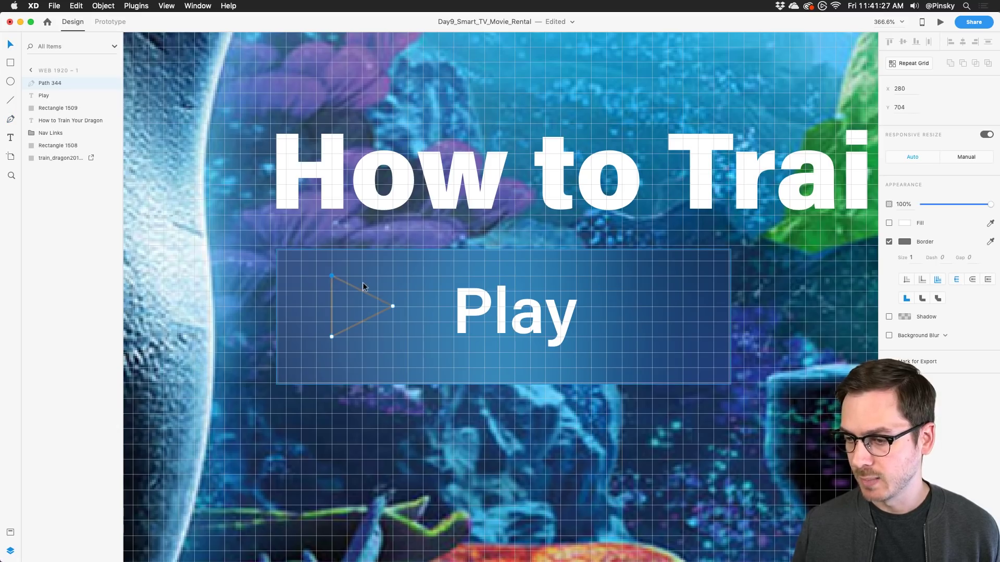
Give the triangle a white #FFFFFF fill without a border and pull its tip in to a width of about 24.9.
left_click(889, 242)
left_click(889, 223)
left_click(906, 223)
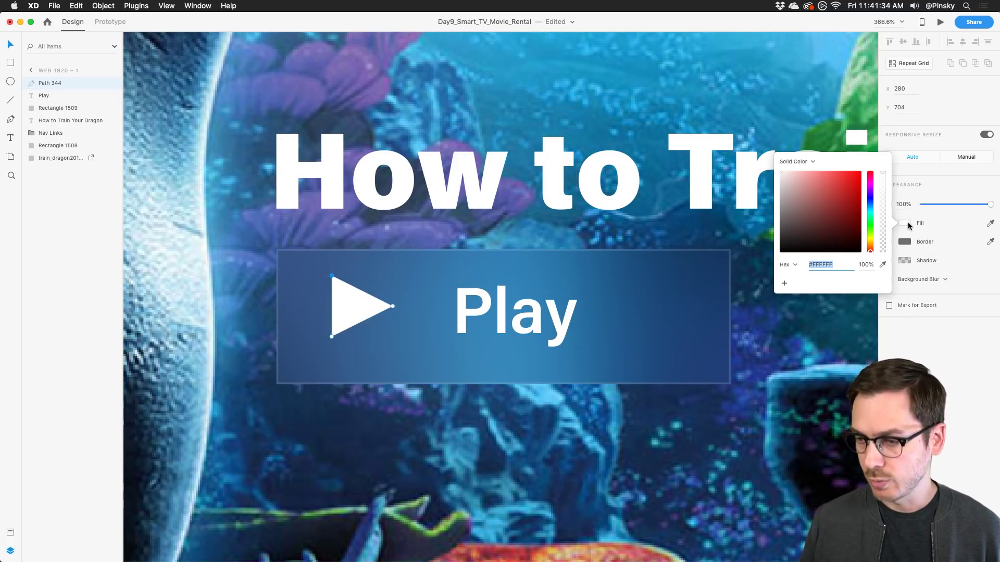
key("Escape")
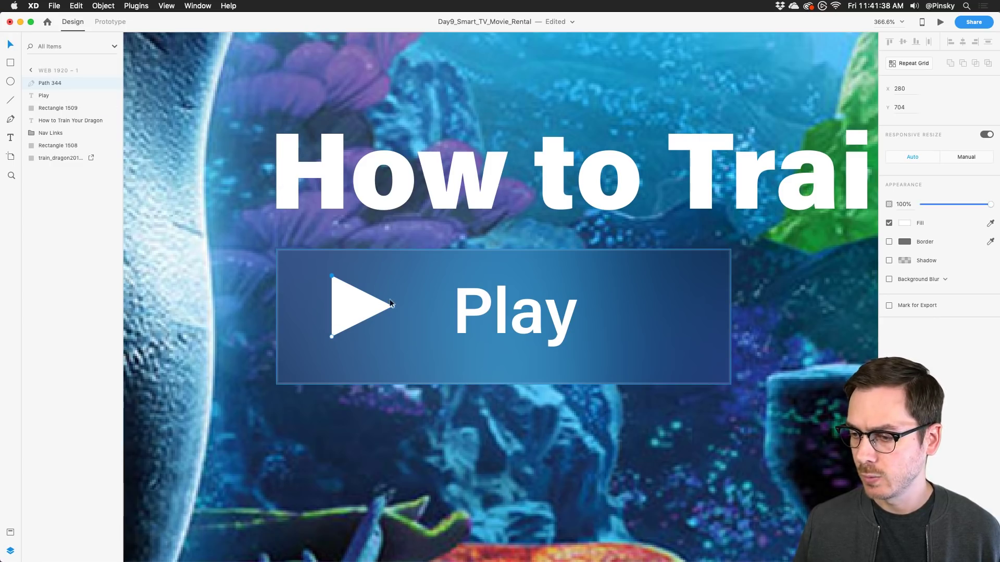
left_click_drag(390, 304, 380, 306)
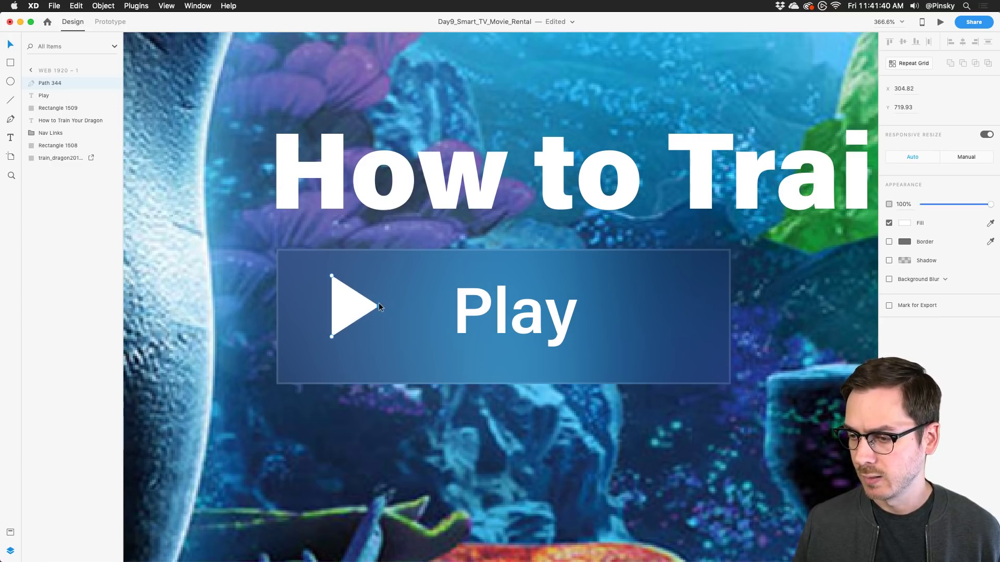
key("Escape")
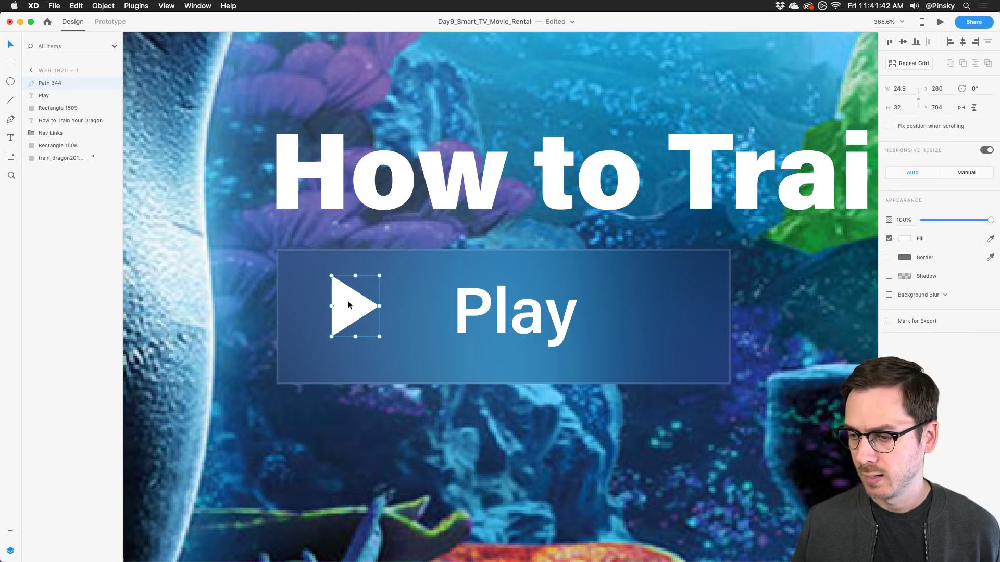
Place the Play label close beside the triangle and move both together to the center of the button, at about X 318.
mouse_move(348, 301)
left_mouse_down()
mouse_move(341, 311)
mouse_move(332, 306)
left_mouse_up()
left_click_drag(490, 325, 410, 321)
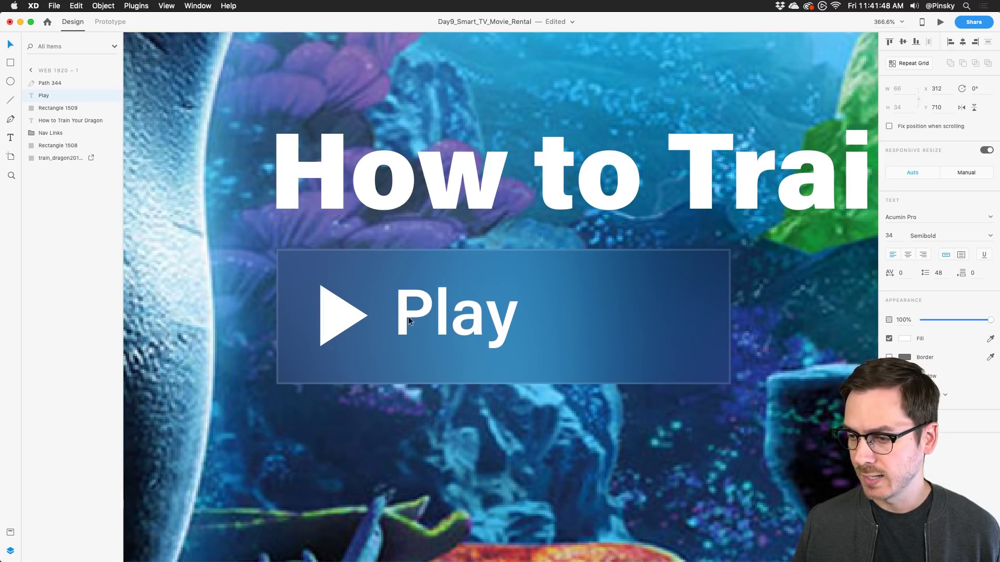
left_click(342, 311, "shift")
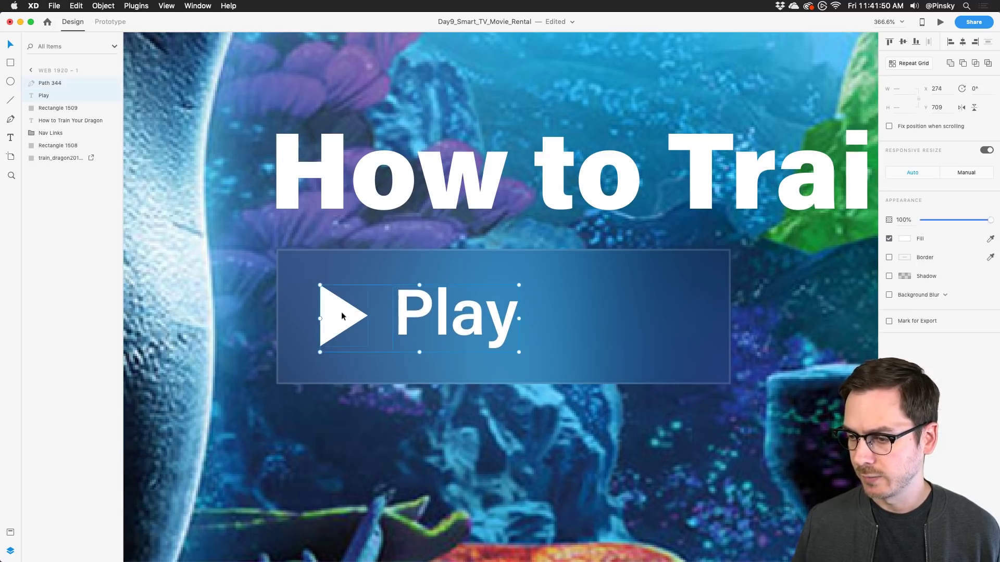
left_click_drag(342, 312, 424, 314)
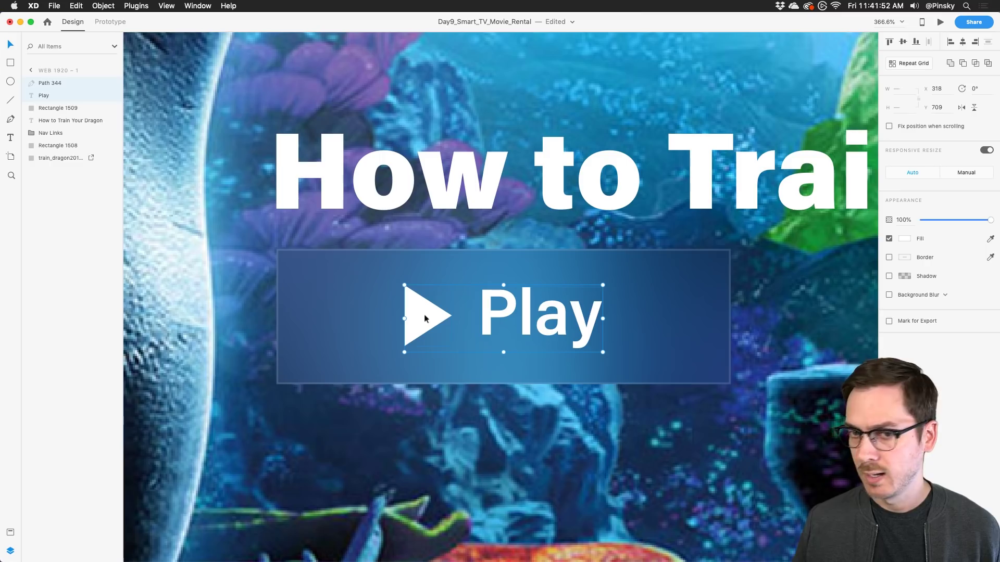
Group the triangle, the Play label and the button rectangle, and name the group "Button".
left_click(71, 107, "shift")
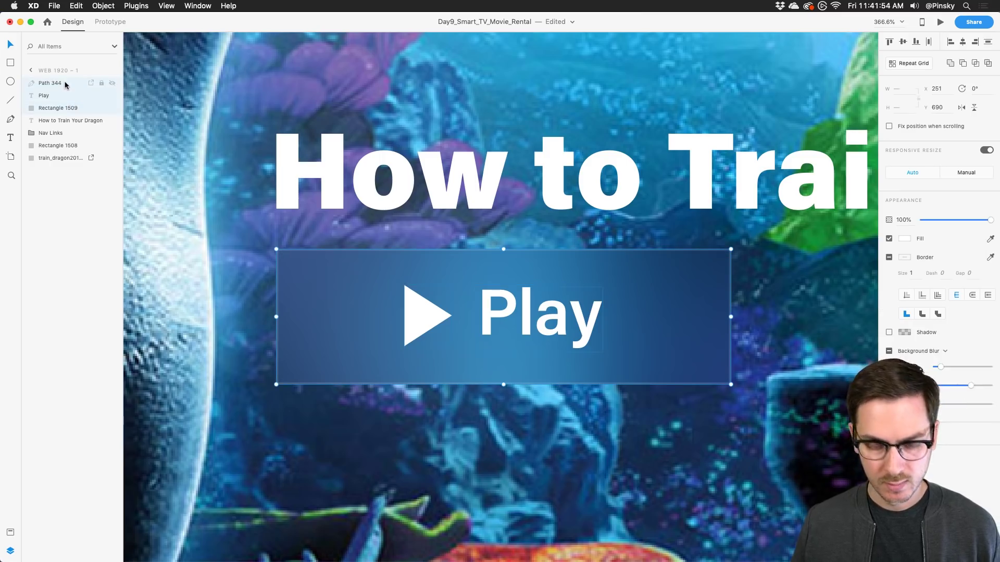
key("super+g")
double_click(49, 84)
type("Bu")
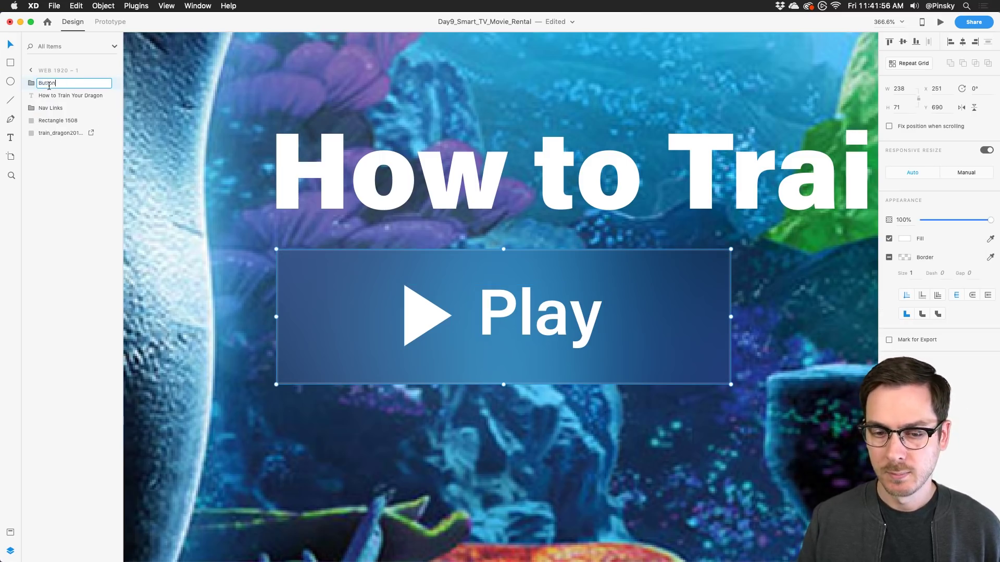
type("tton")
key("Return")
Duplicate the Play button to its right at the same height, at about X 523.
scroll(438, 262, "down", 5)
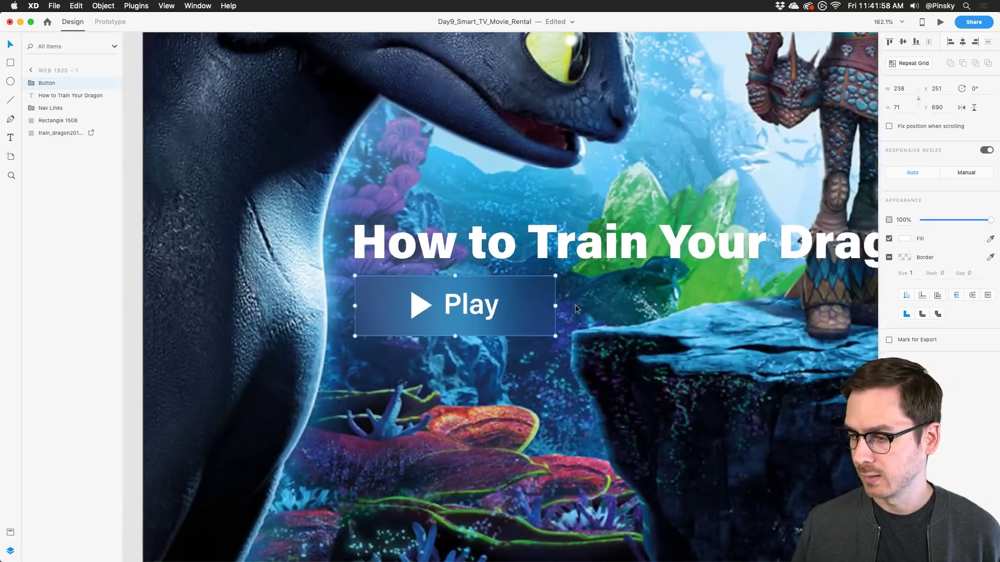
scroll(575, 304, "down", 5)
scroll(458, 298, "up", 5)
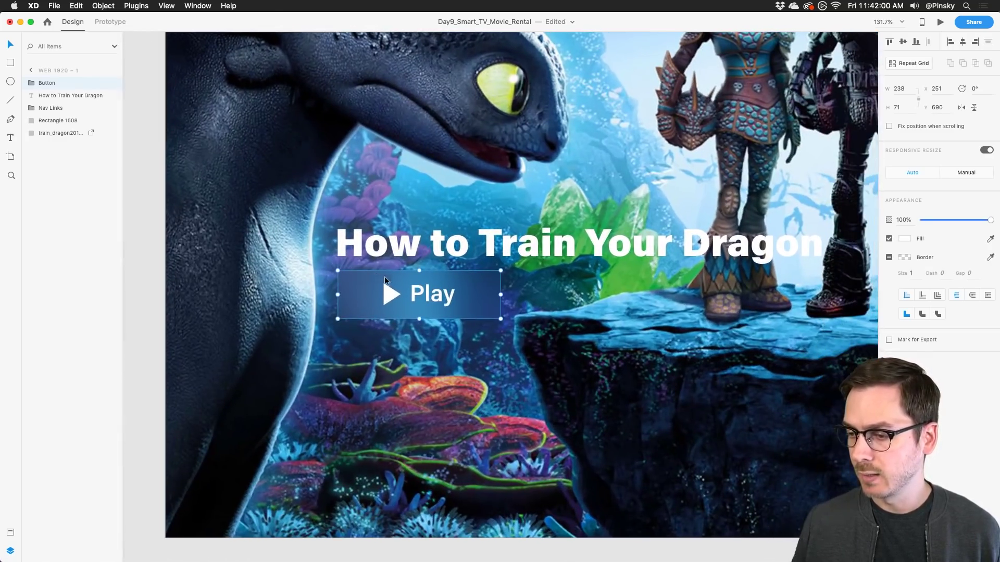
left_click_drag(384, 277, 561, 296)
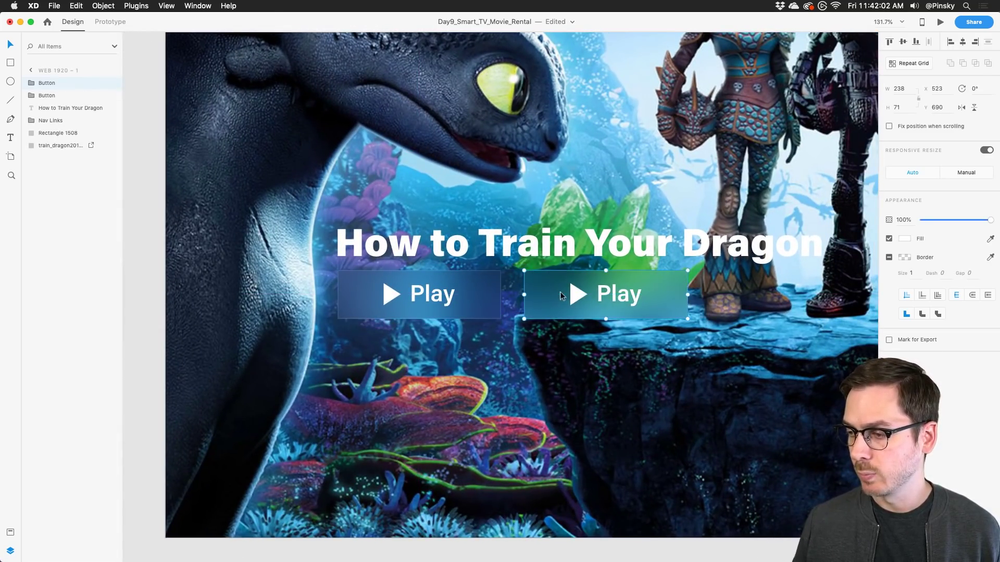
Change the duplicated button's label text to "Rent".
scroll(630, 298, "up", 5)
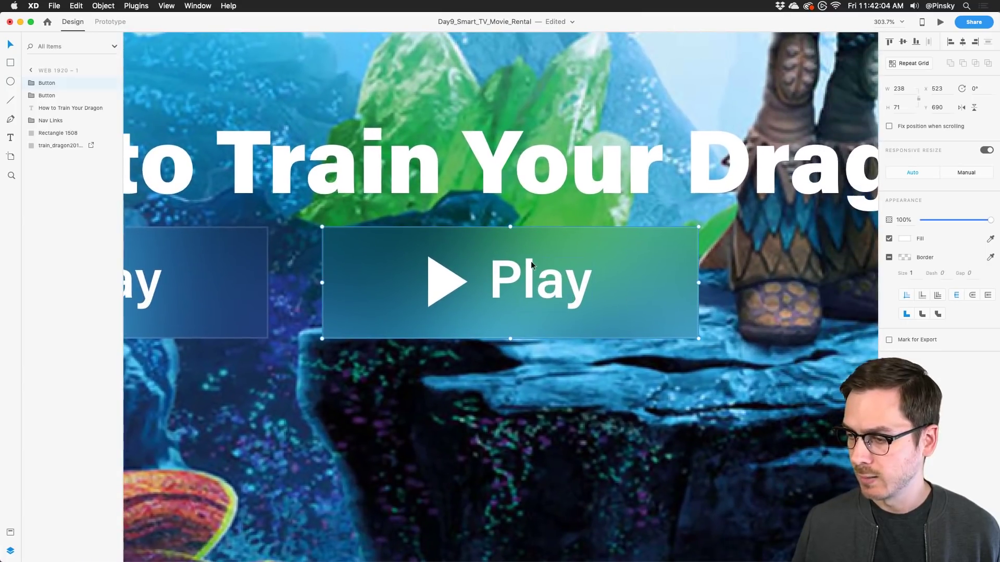
double_click(536, 286)
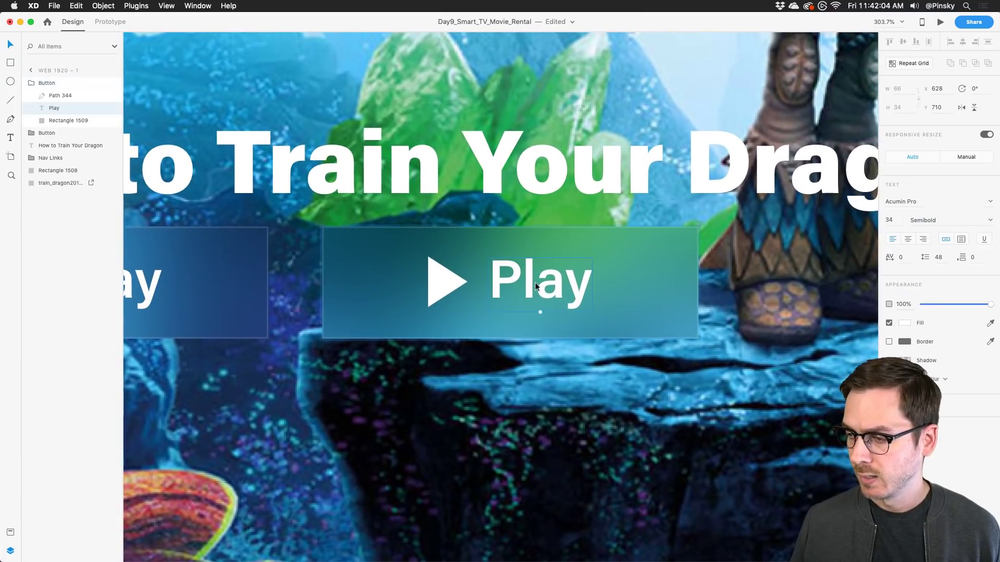
double_click(536, 286)
type("Rent")
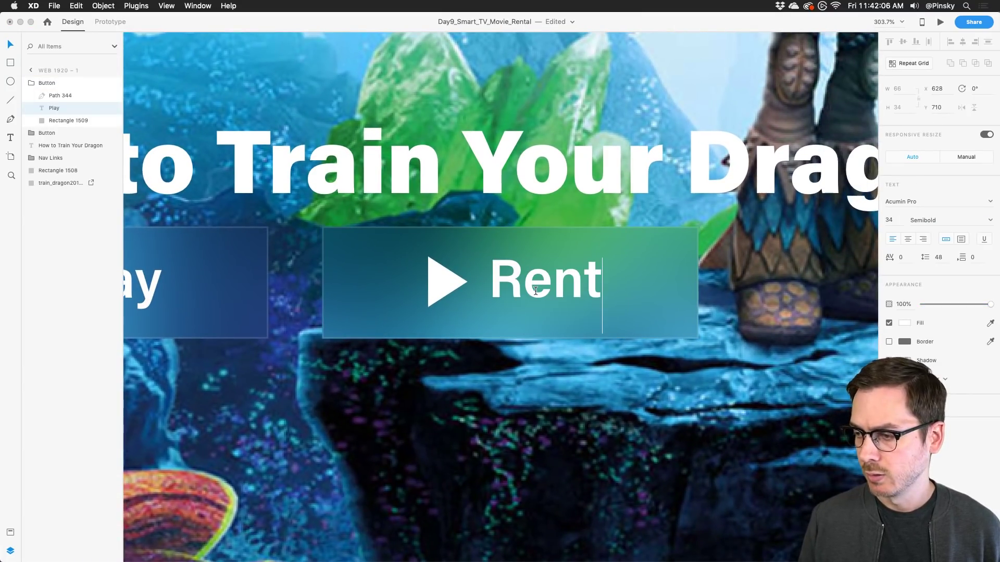
Complete the duplicated button's label as "Rent Movie", delete its play triangle, and move the label back to about X 555.
type(" Movie")
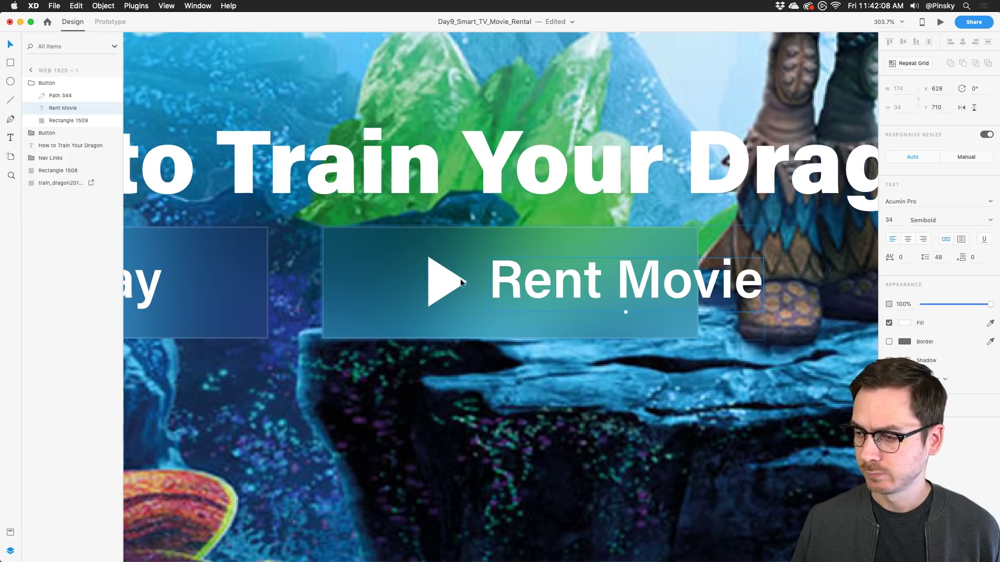
left_click(444, 279)
key("Delete")
left_click_drag(599, 286, 483, 286)
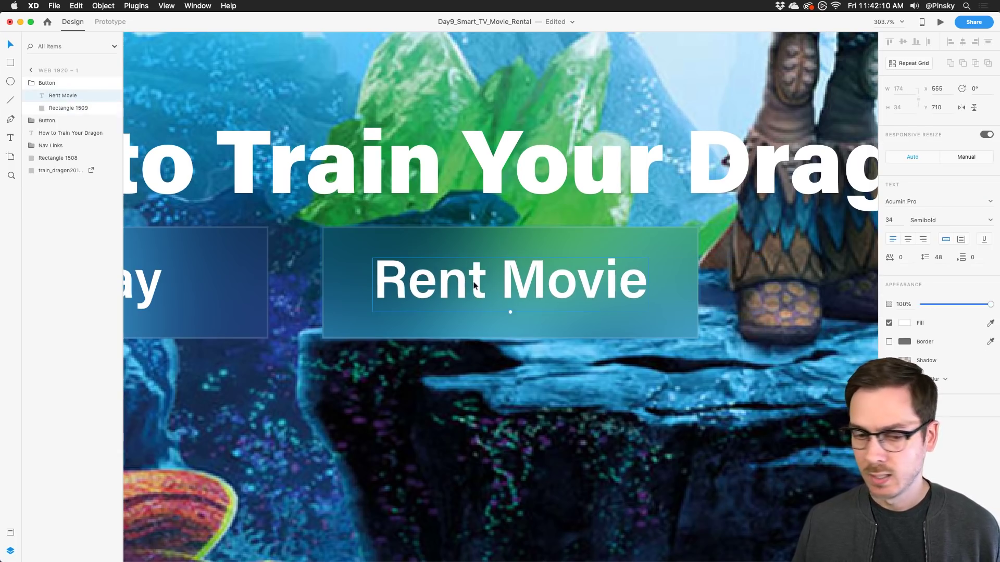
Bring the solid movie ticket icon from Nucleo into the Rent Movie button in XD, placing it before the label at X 545.
key("super+Tab")
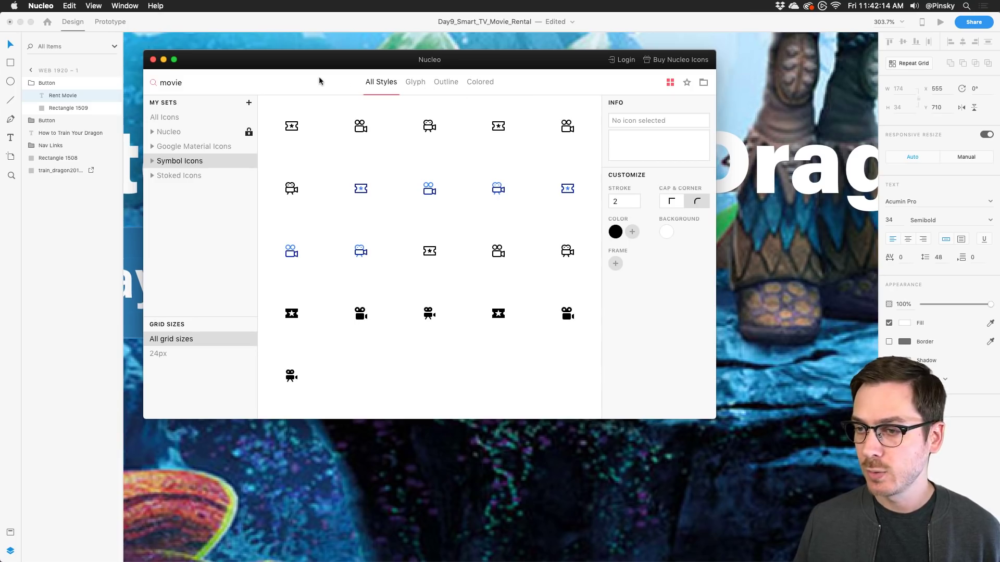
left_click_drag(426, 242, 374, 119)
scroll(361, 339, "down", 10)
scroll(378, 125, "up", 8)
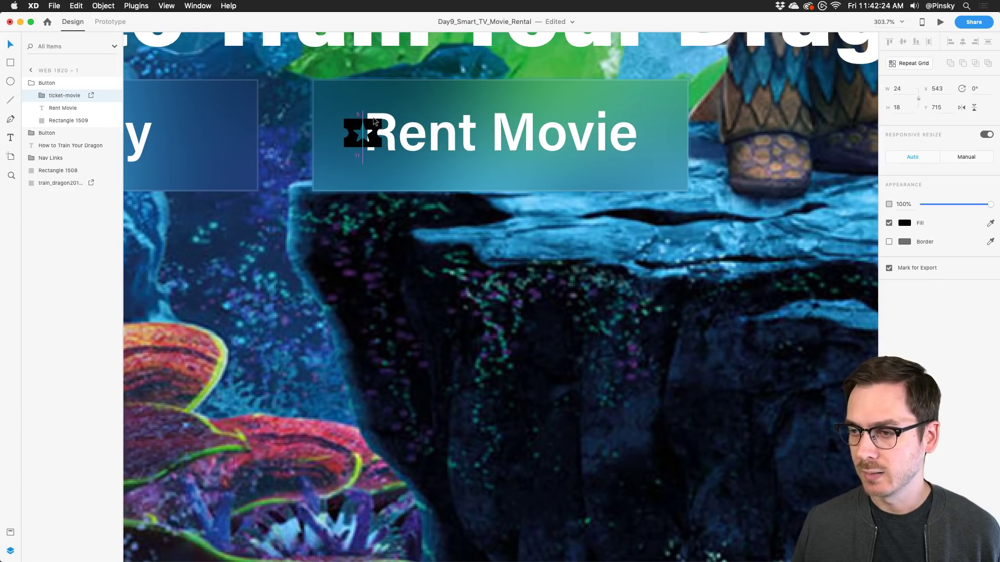
scroll(369, 163, "up", 2)
scroll(370, 163, "right", 2)
key("Right")
key("Right")
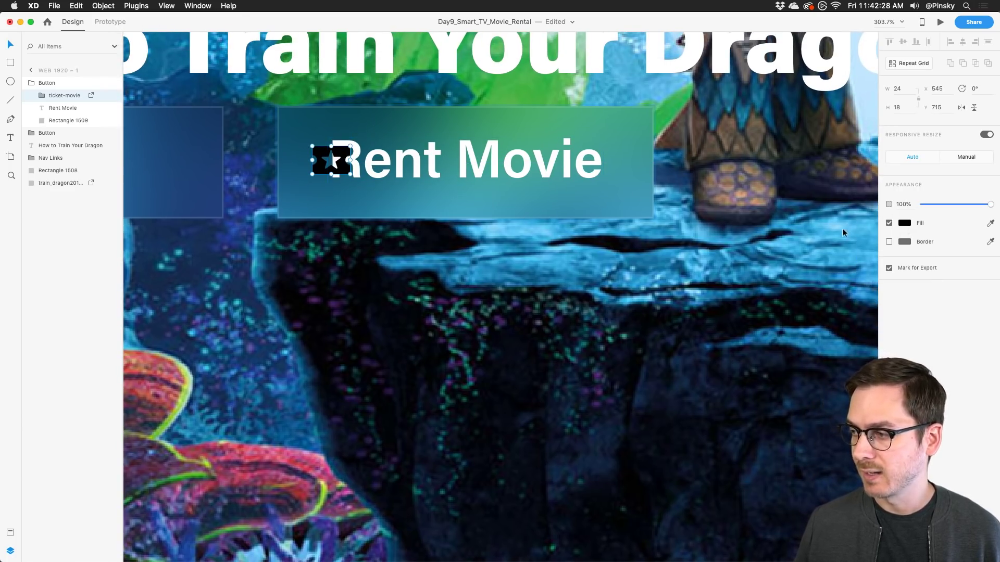
Set the ticket icon's fill color to white, #FFFFFF.
left_click(905, 223)
type("ffffff")
key("Return")
key("Escape")
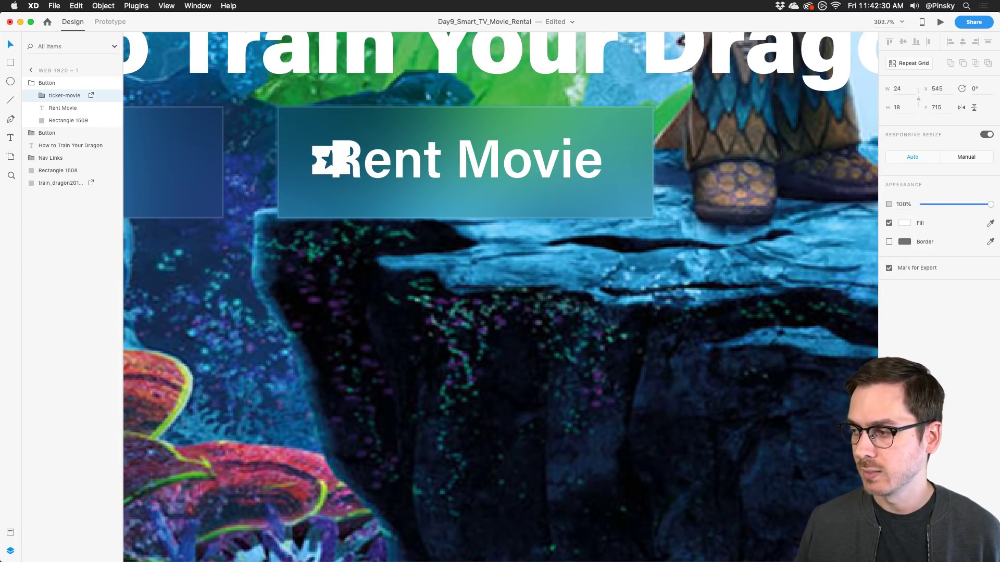
Move the Rent Movie label clear of the icon, raise the icon to Y 714, and shift both together to X 543.
left_click_drag(421, 159, 450, 157)
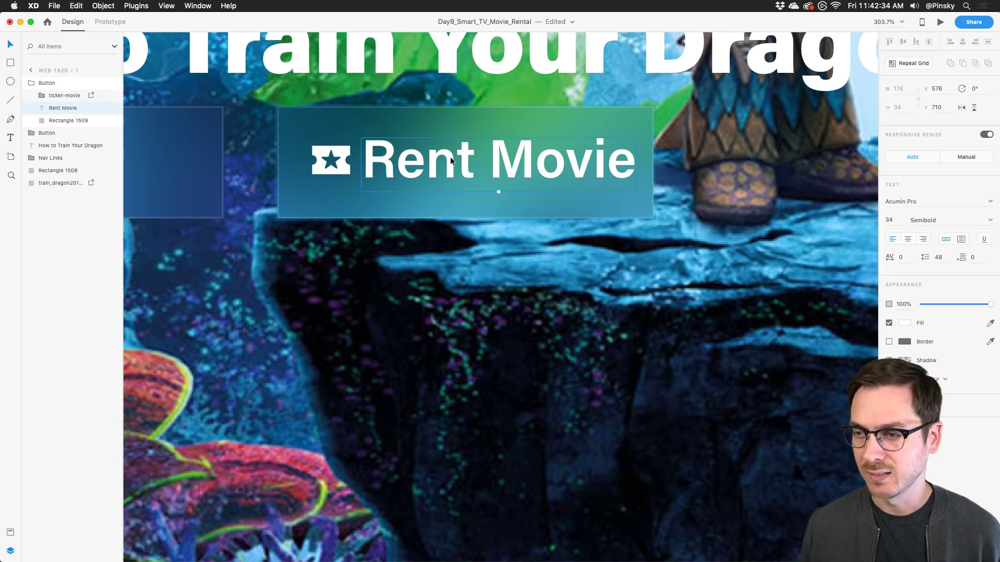
left_click(335, 152)
key("Up")
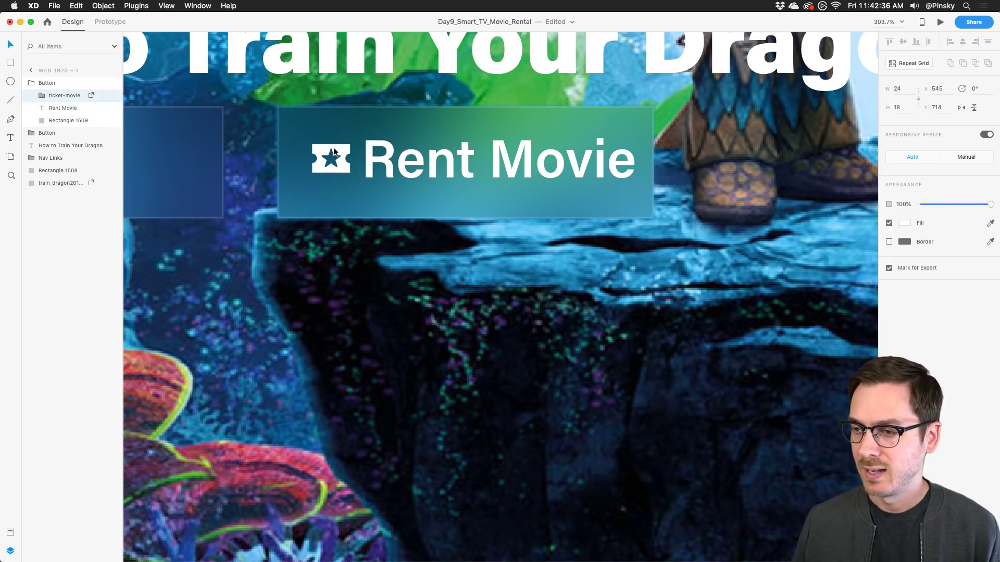
left_click(372, 161, "shift")
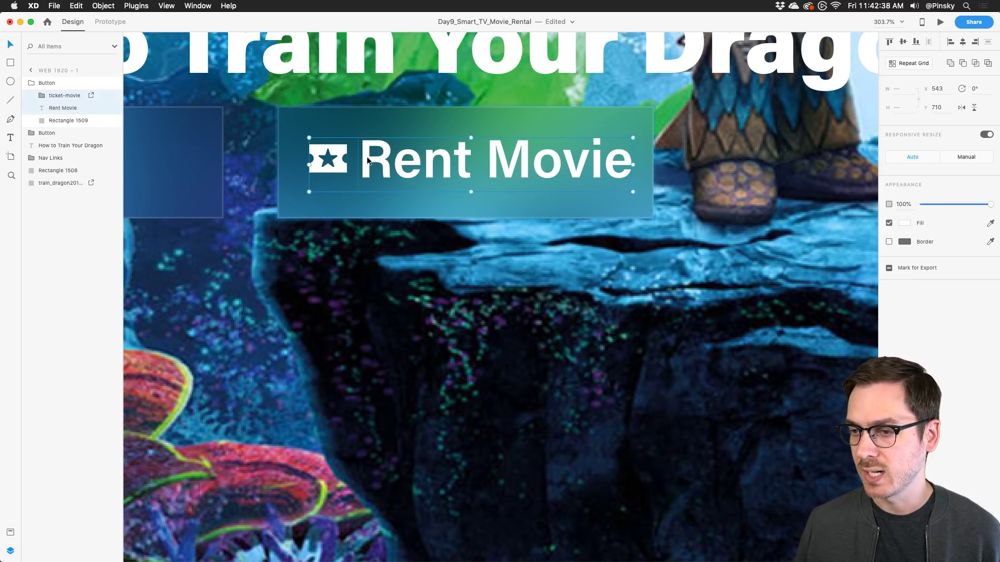
Widen the Rent Movie button's background rectangle to about 245 to fit the icon and label.
left_click(517, 138)
left_click_drag(652, 162, 664, 166)
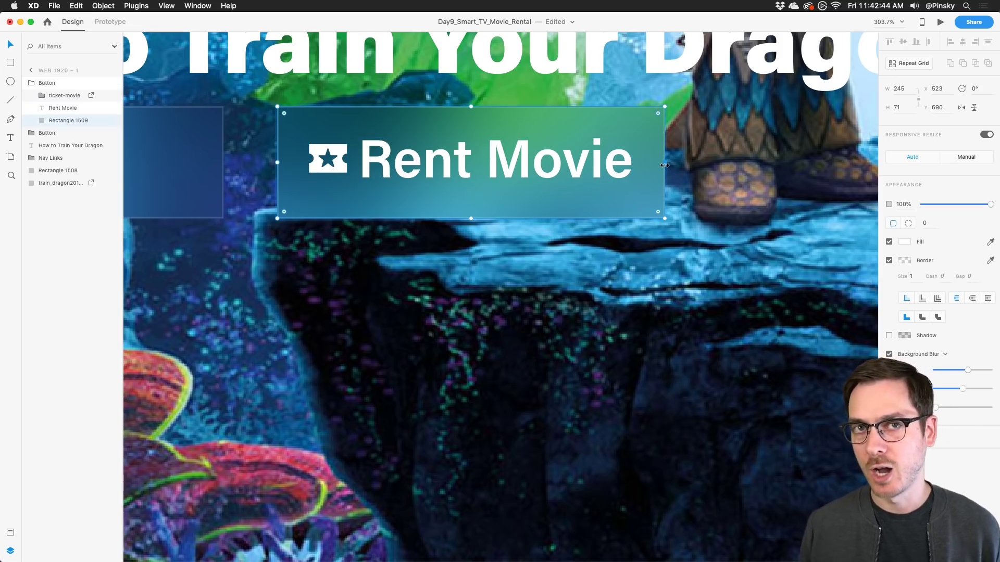
scroll(475, 192, "down", 3)
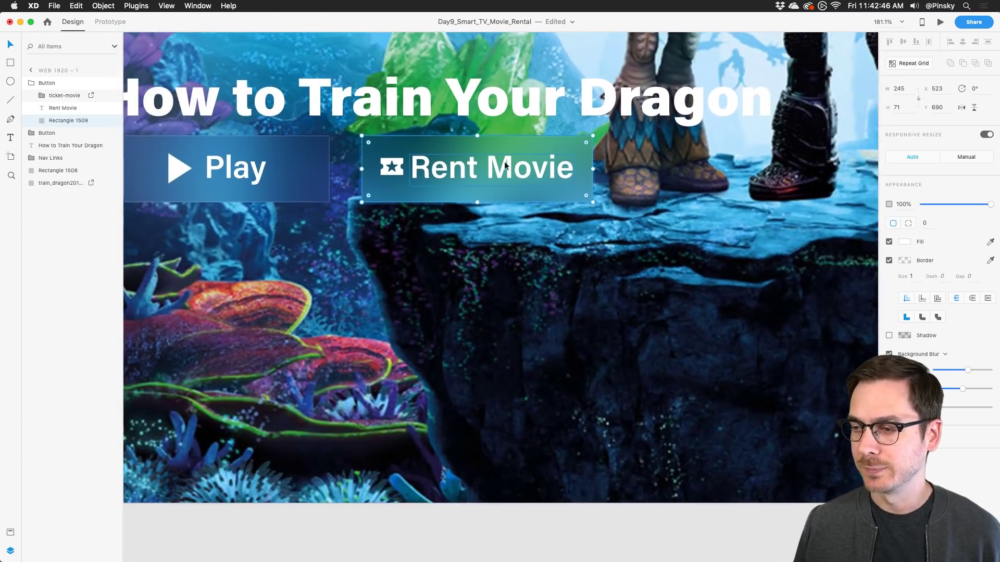
scroll(534, 127, "up", 3)
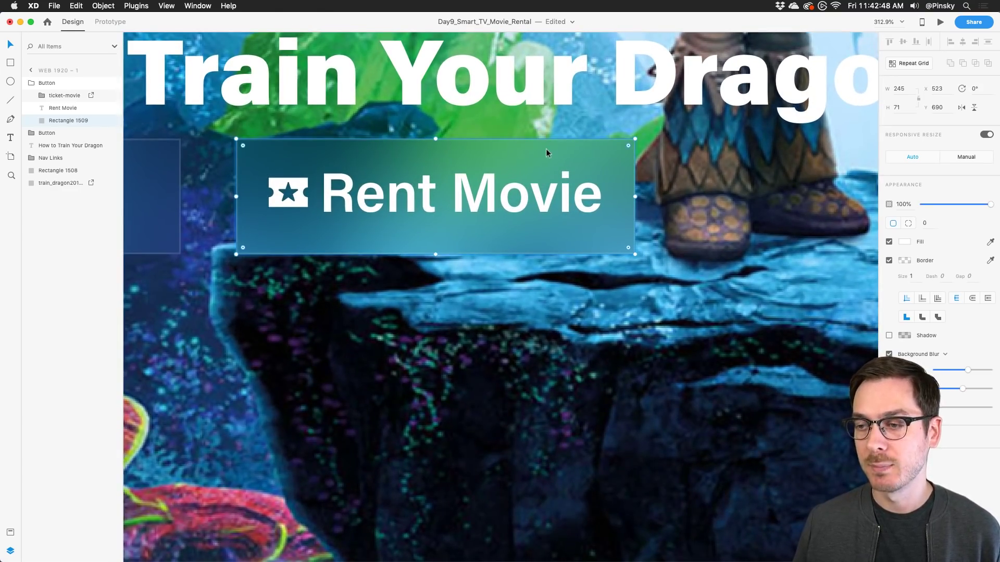
Try a fully opaque white border of size 4 on the Rent Movie button's rectangle.
left_click(903, 260)
key("Escape")
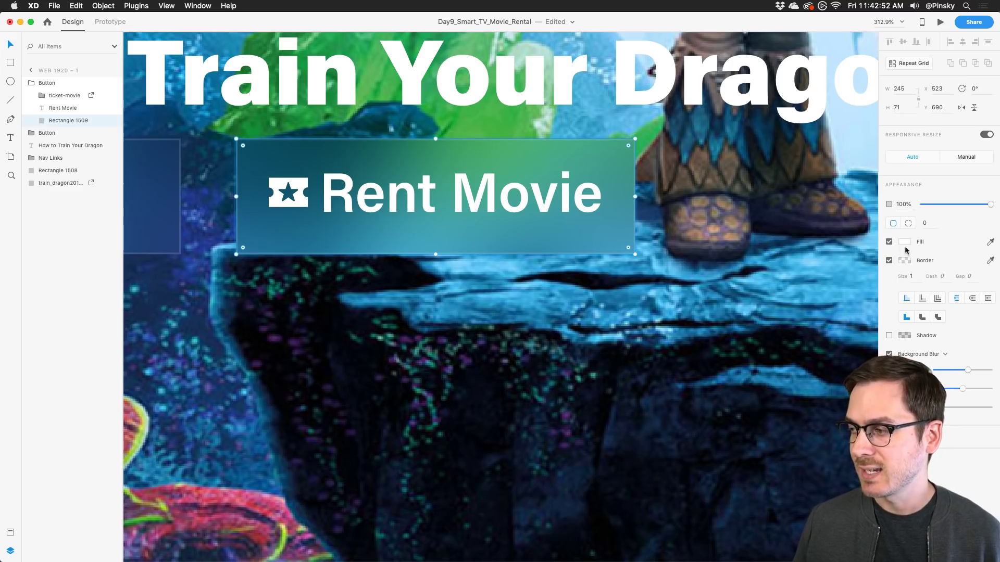
left_click(900, 260)
left_click_drag(878, 236, 882, 169)
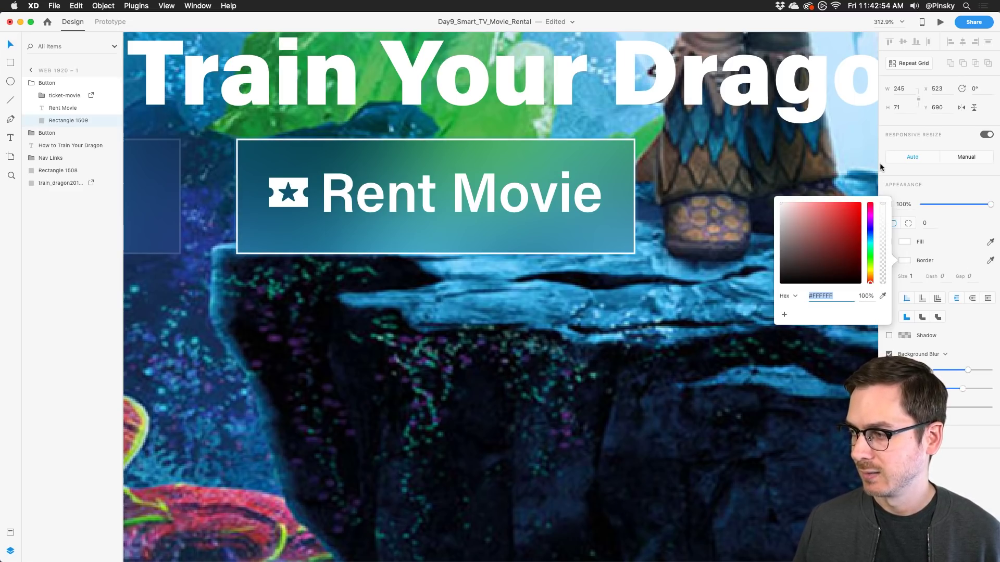
left_click(938, 260)
left_click(909, 277)
key("Up")
key("Up")
key("Up")
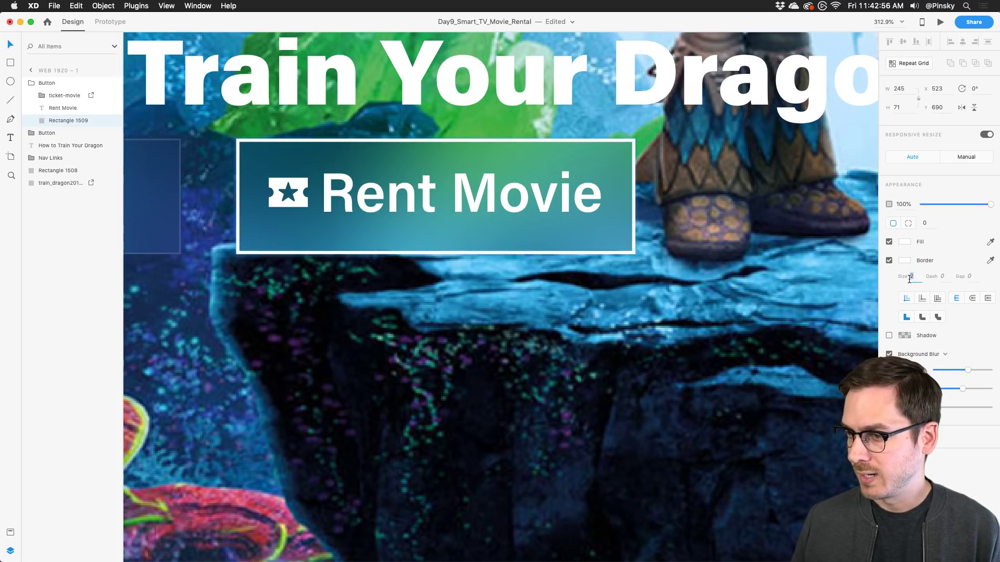
Try the Rent Movie button without its fill, restore the fill, and try it without a border.
left_click(889, 241)
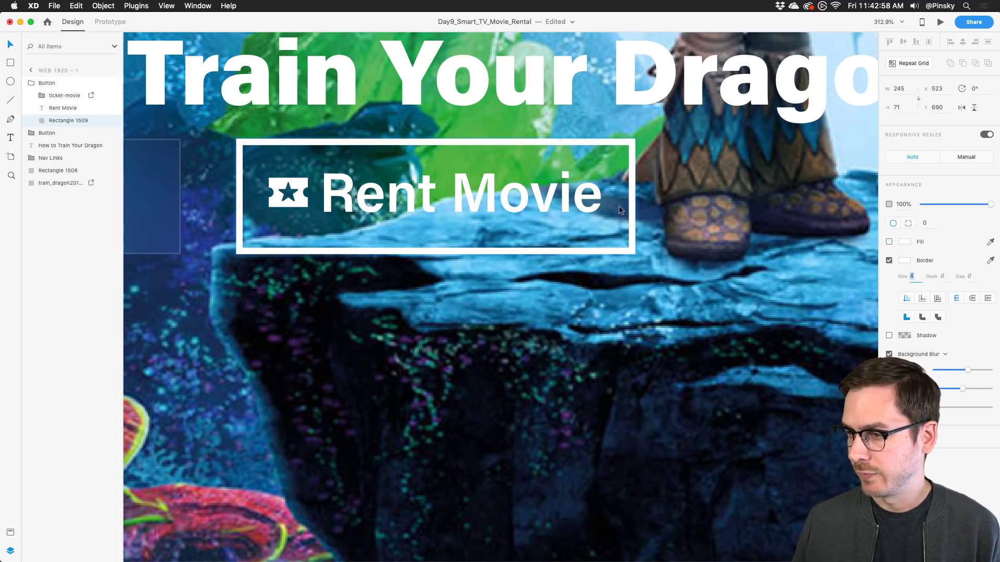
left_click(889, 241)
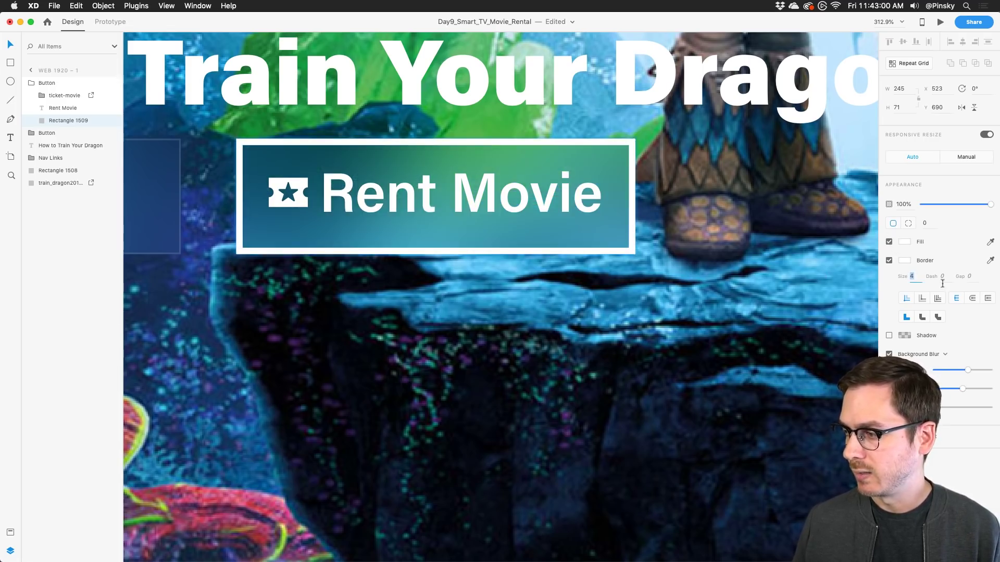
mouse_move(957, 408)
left_mouse_down()
mouse_move(972, 408)
mouse_move(958, 409)
left_mouse_up()
scroll(568, 210, "down", 5)
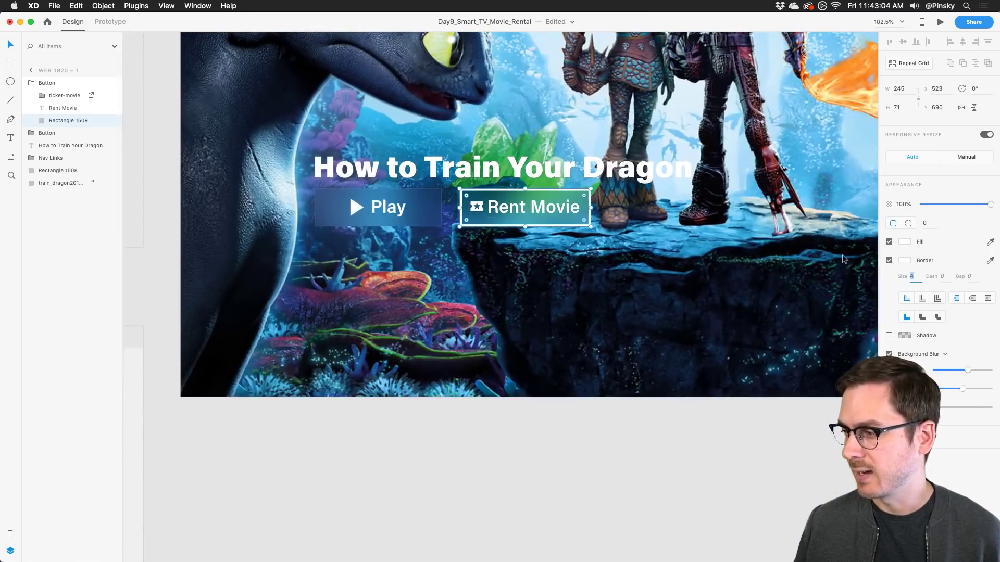
left_click(889, 261)
scroll(468, 178, "down", 2)
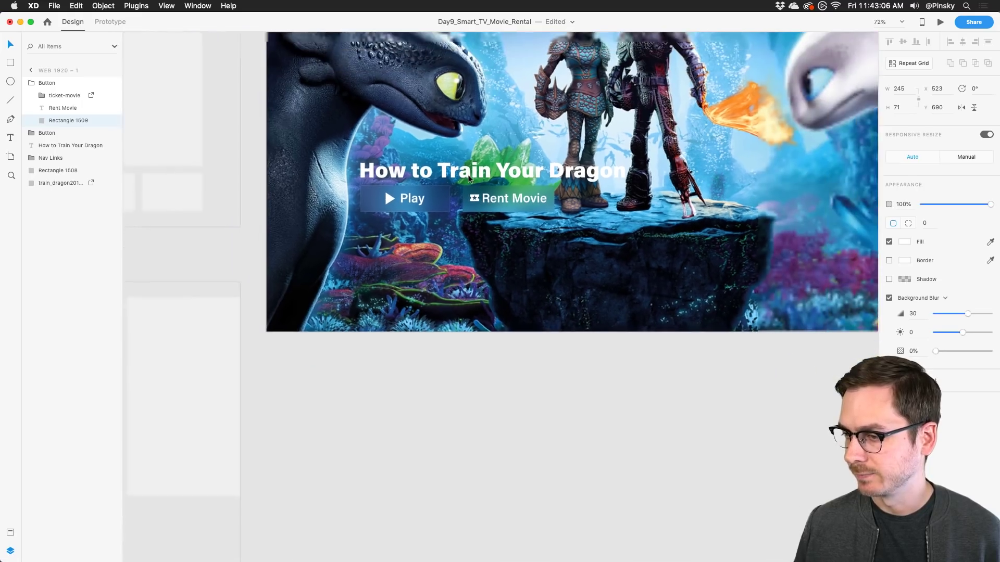
Undo the border experiments on the Rent Movie button and deselect it.
key("super+z")
key("super+z")
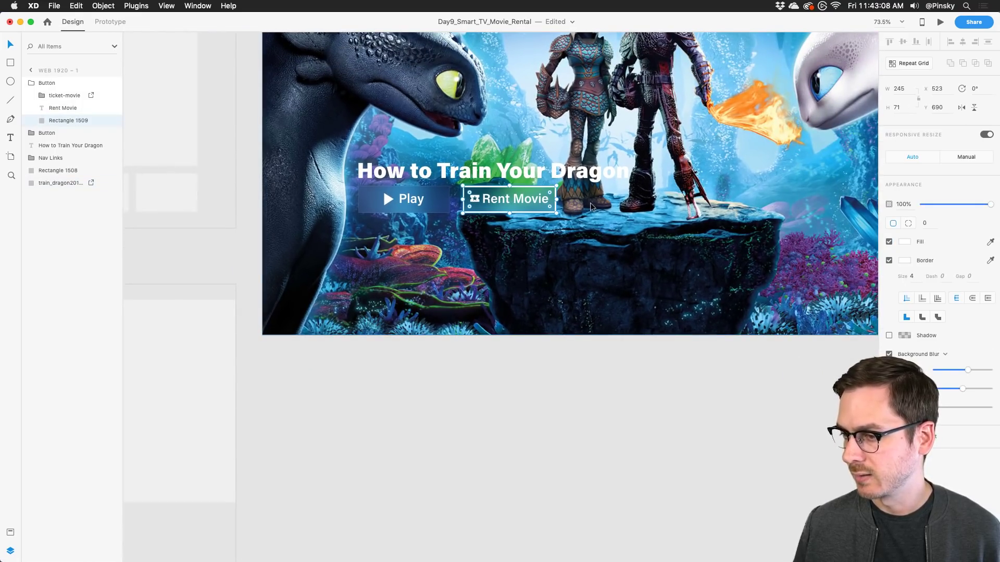
key("super+z")
key("super+z")
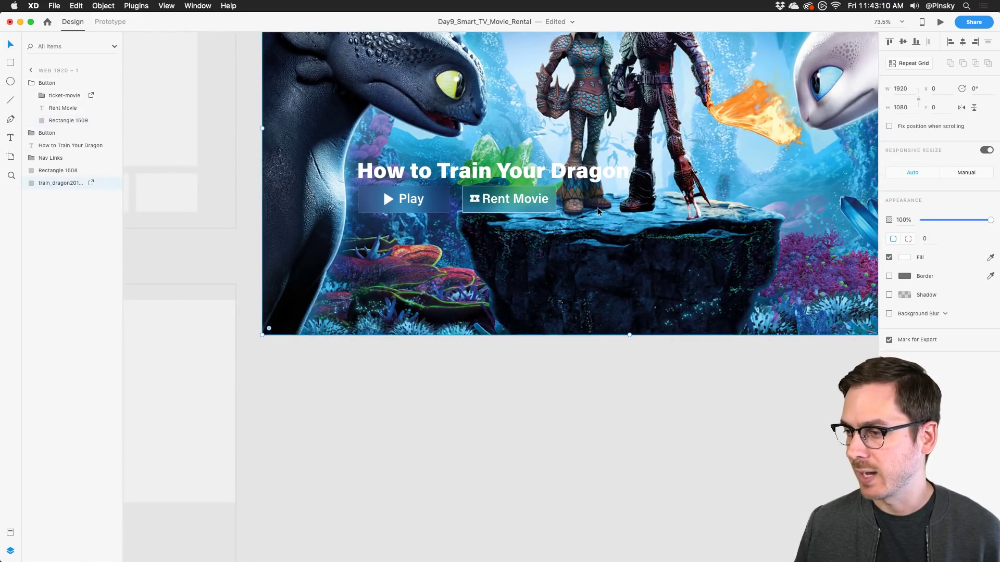
left_click(589, 210)
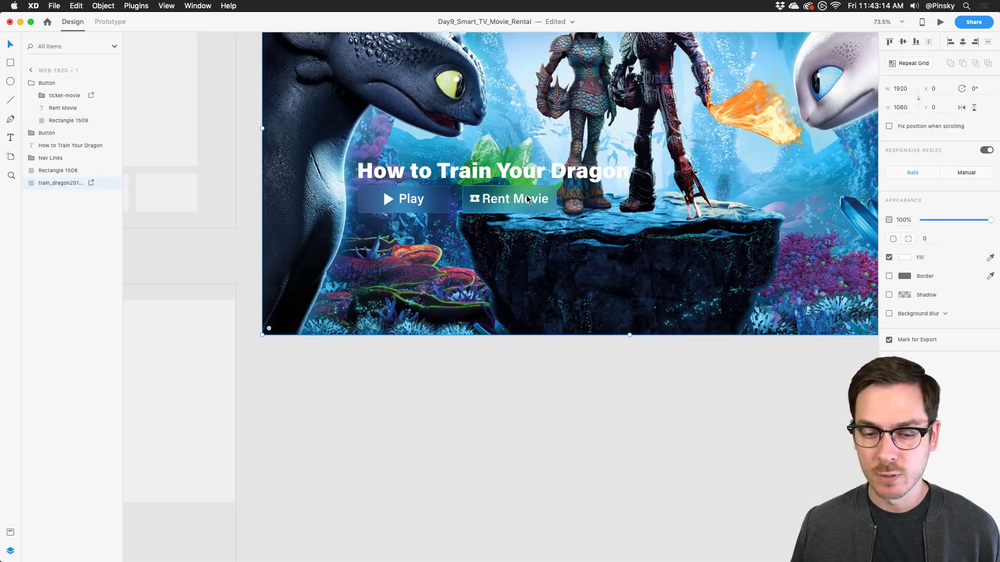
Add an area text box about 709 by 132 below the two buttons, containing the text "Whatever".
scroll(527, 199, "down", 5)
scroll(408, 224, "up", 5)
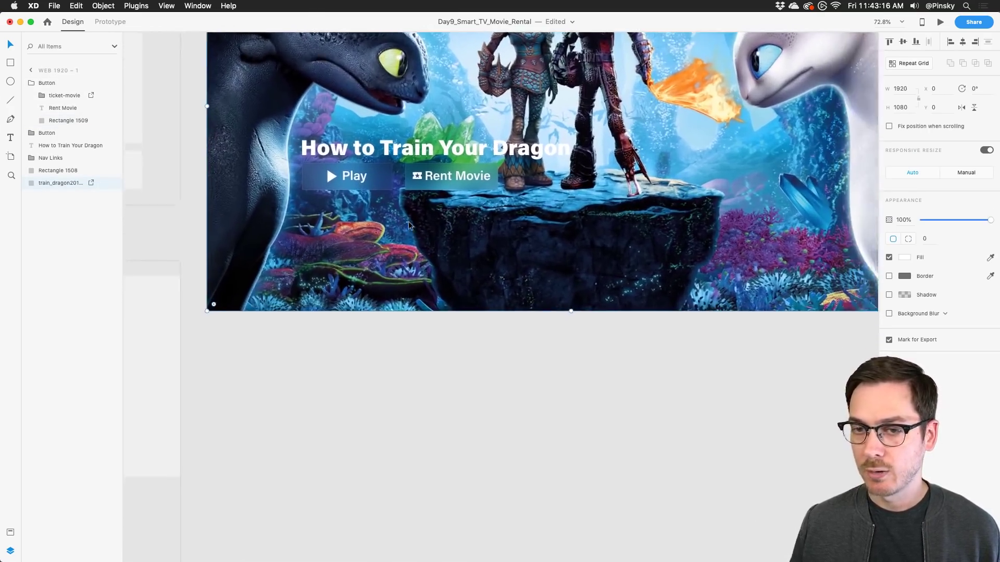
scroll(409, 225, "up", 3)
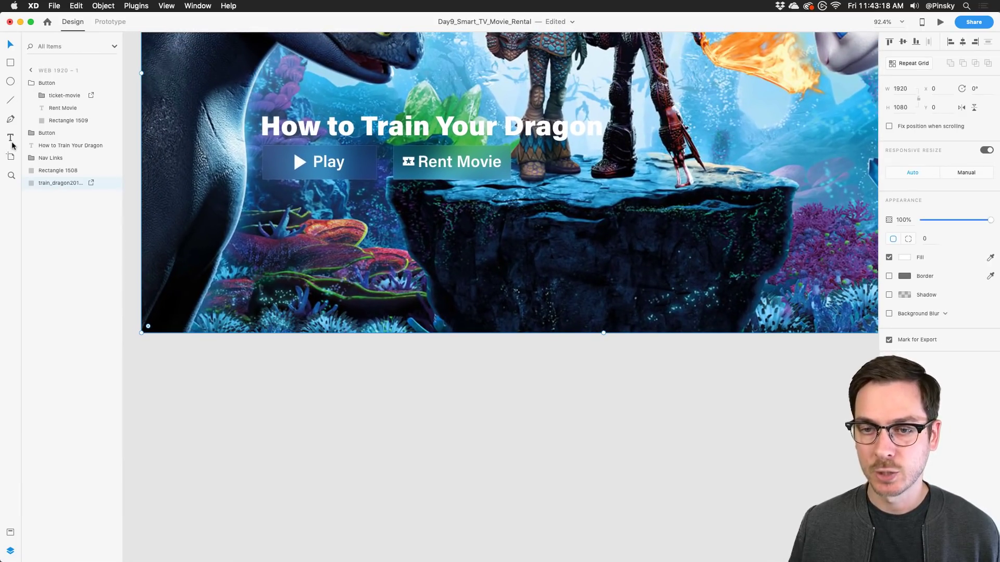
left_click_drag(262, 189, 604, 253)
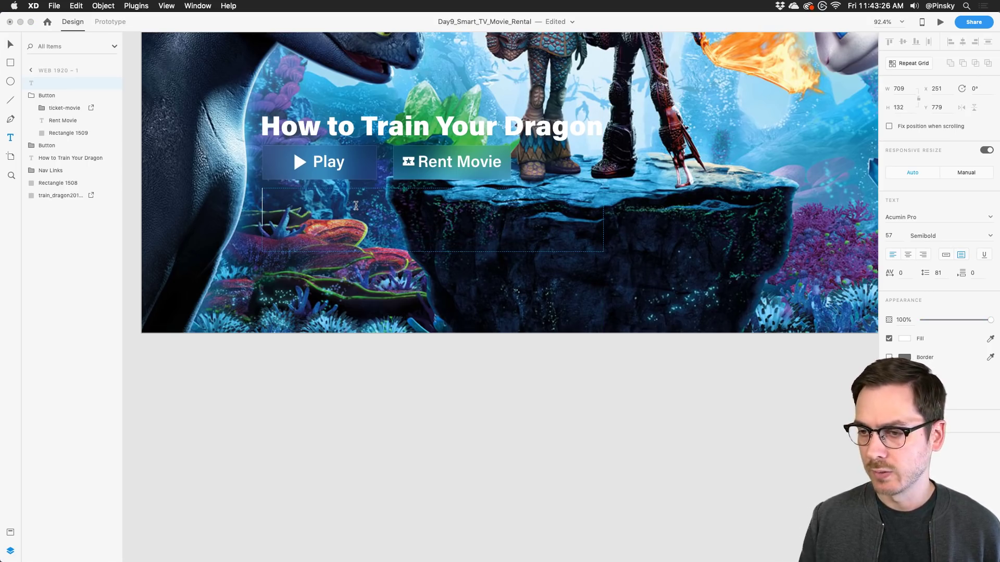
type("Whatever")
key("Escape")
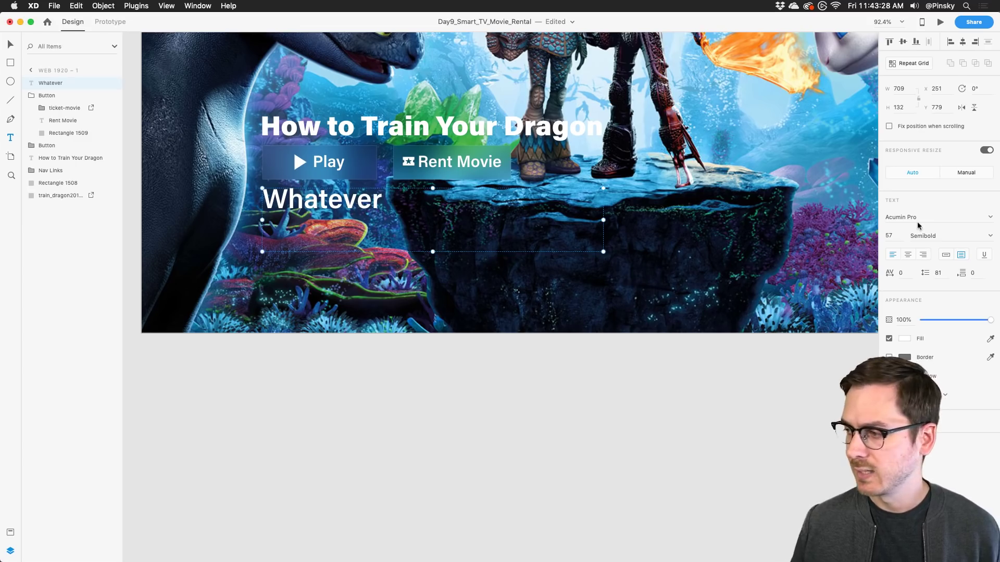
Reduce the font size of the "Whatever" text to 38.
left_click(888, 236)
key("Down")
key("Down")
key("Down")
key("Down")
key("Down")
key("Down")
key("Down")
key("Down")
key("Down")
key("Down")
key("Down")
key("Down")
key("Down")
key("Down")
key("Down")
key("Down")
key("Down")
key("Down")
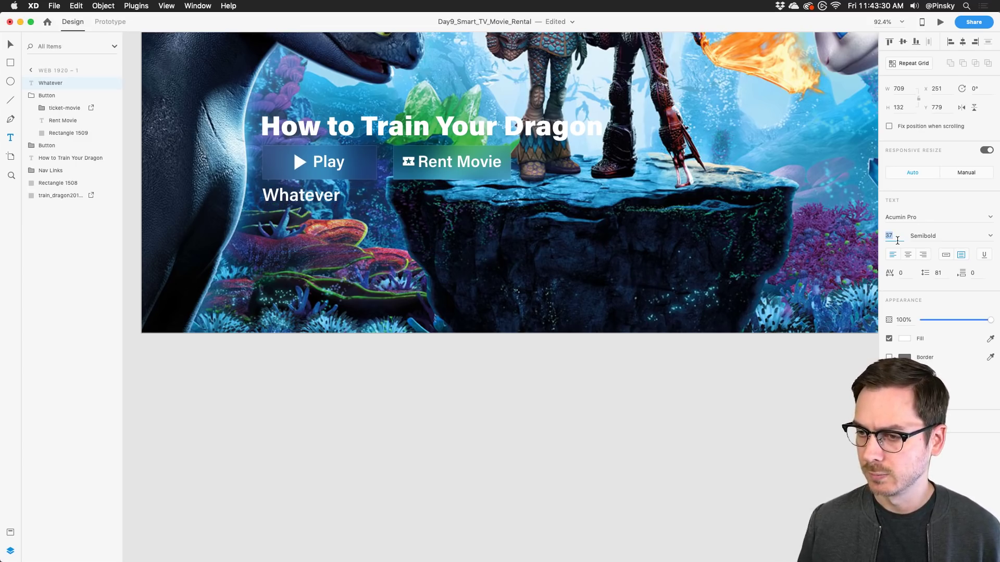
key("Down")
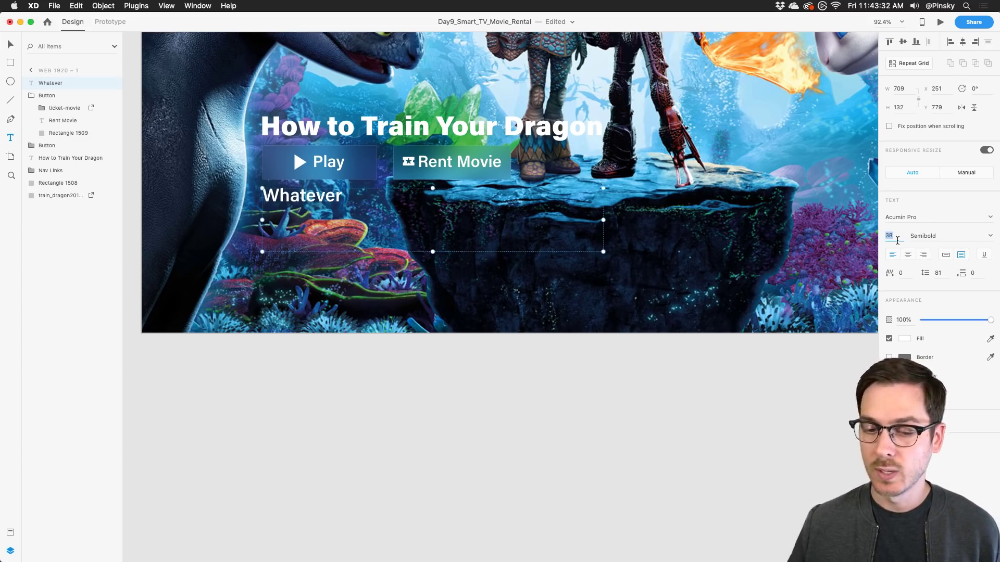
type("4")
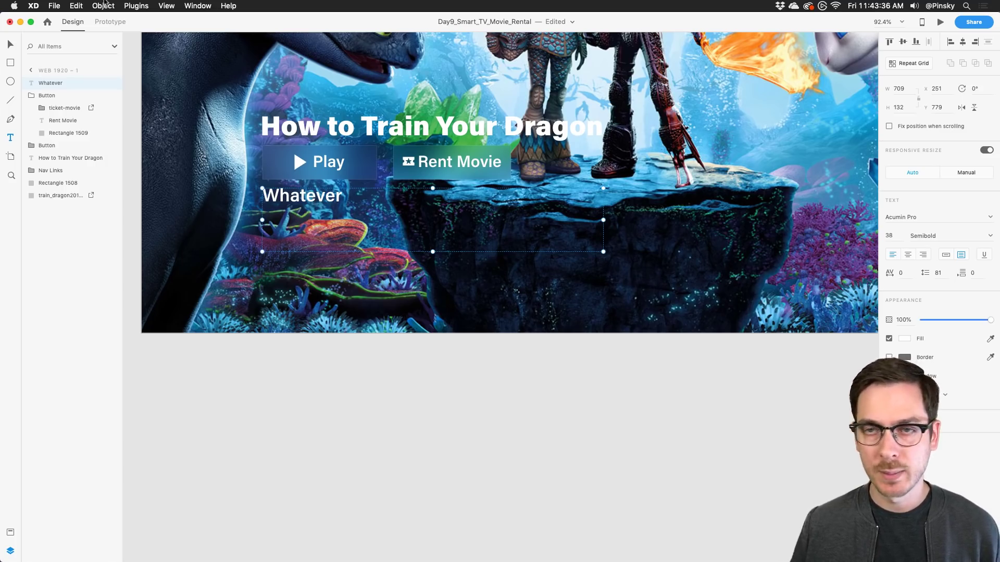
Fill the text box with standard Latin Lorem Ipsum using the plugin, ending with a period and including line breaks.
left_click(146, 5)
mouse_move(164, 69)
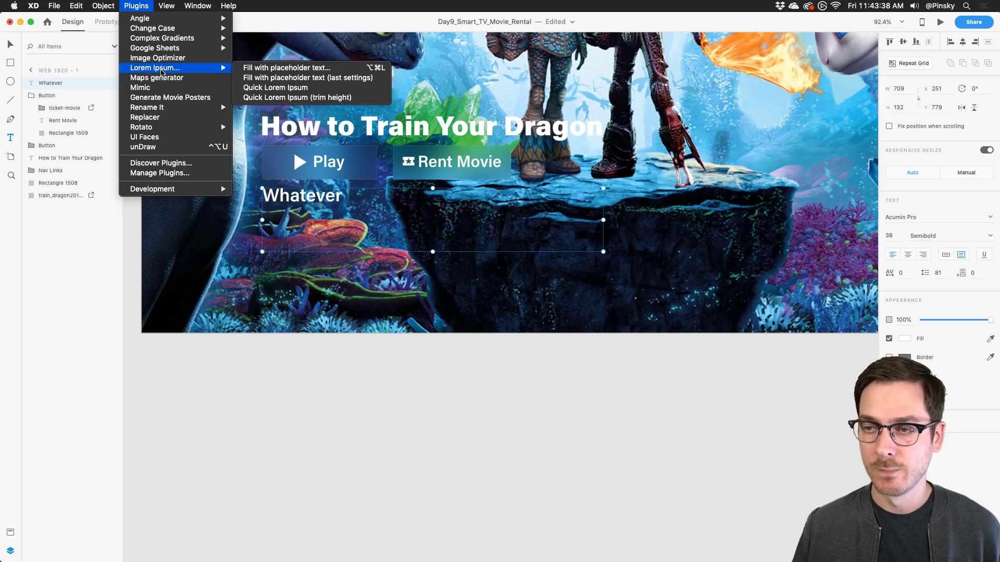
left_click(274, 70)
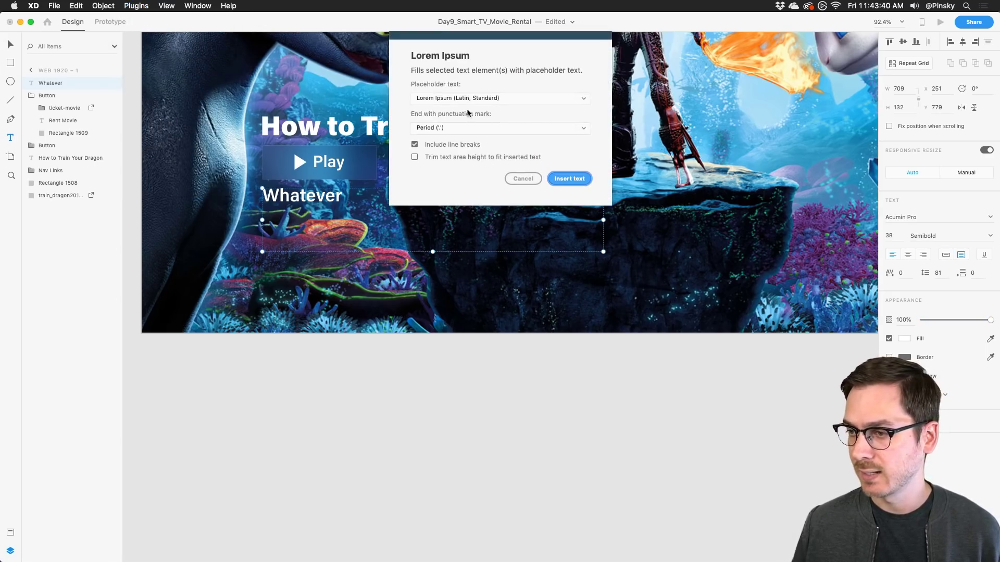
left_click(571, 178)
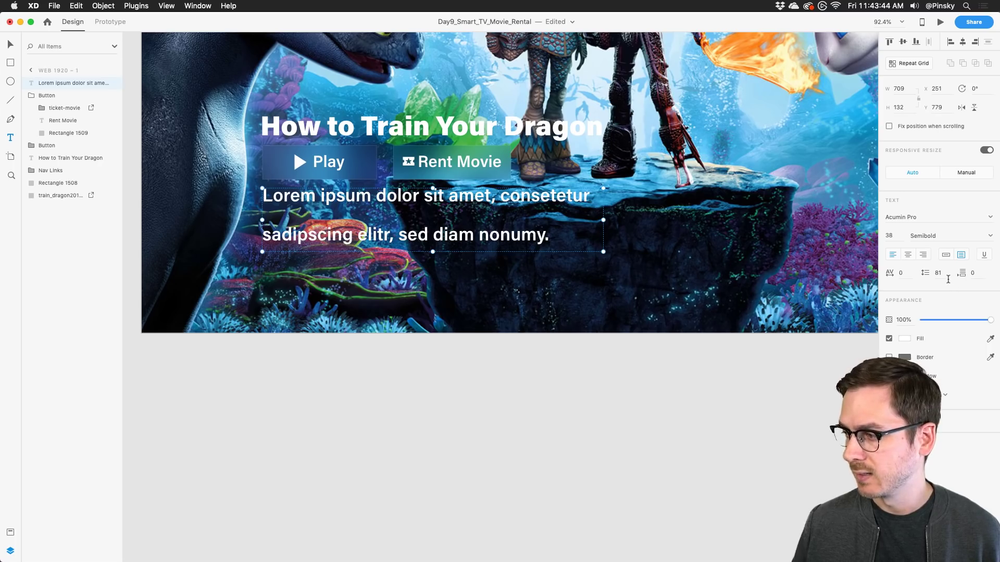
Tighten the line spacing of the placeholder description to 41.
key("shift+Down")
key("shift+Down")
key("shift+Down")
key("shift+Down")
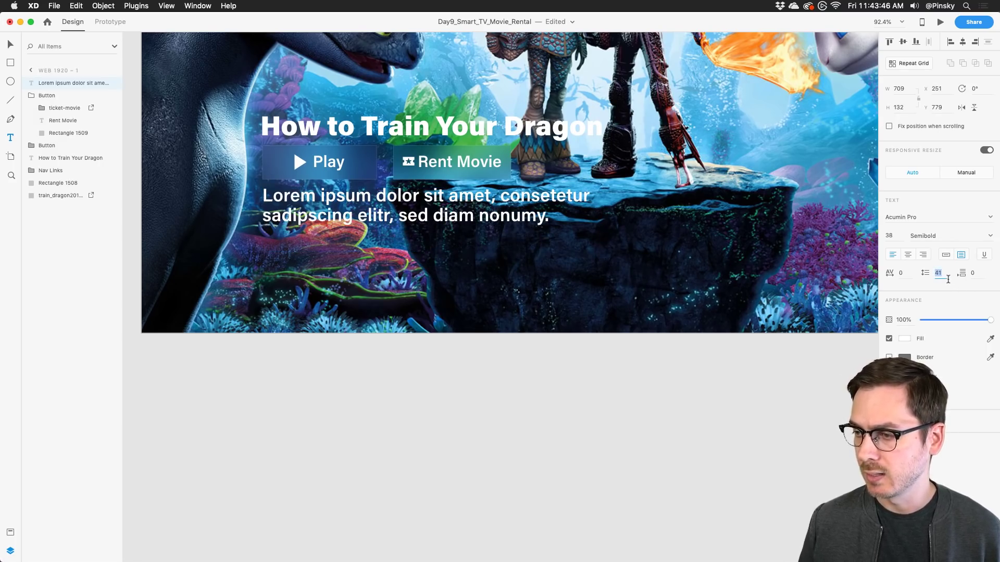
Enlarge the description text box to 163 high and refill it with Lorem Ipsum placeholder text using the last settings.
left_click_drag(433, 254, 434, 268)
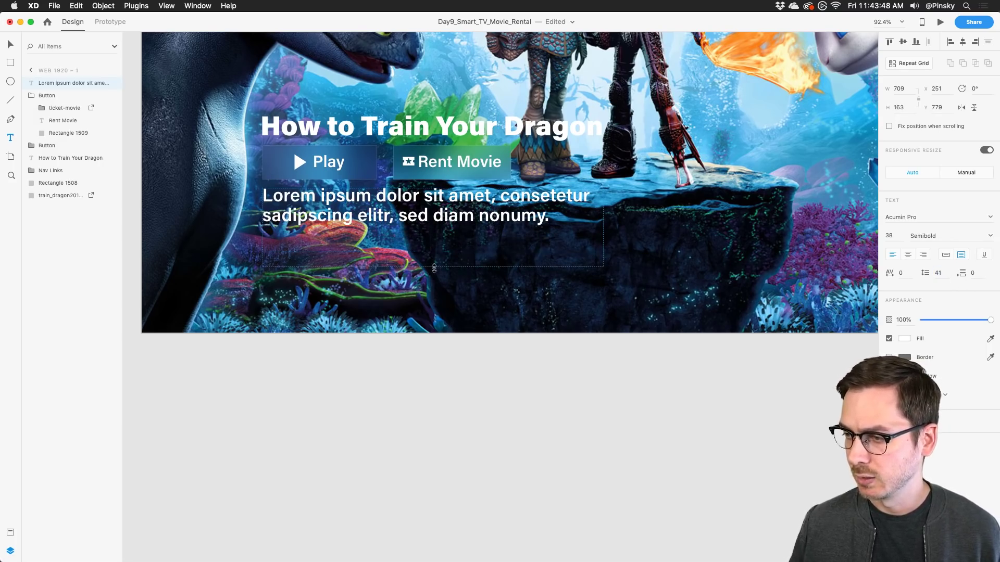
left_click(137, 5)
mouse_move(157, 67)
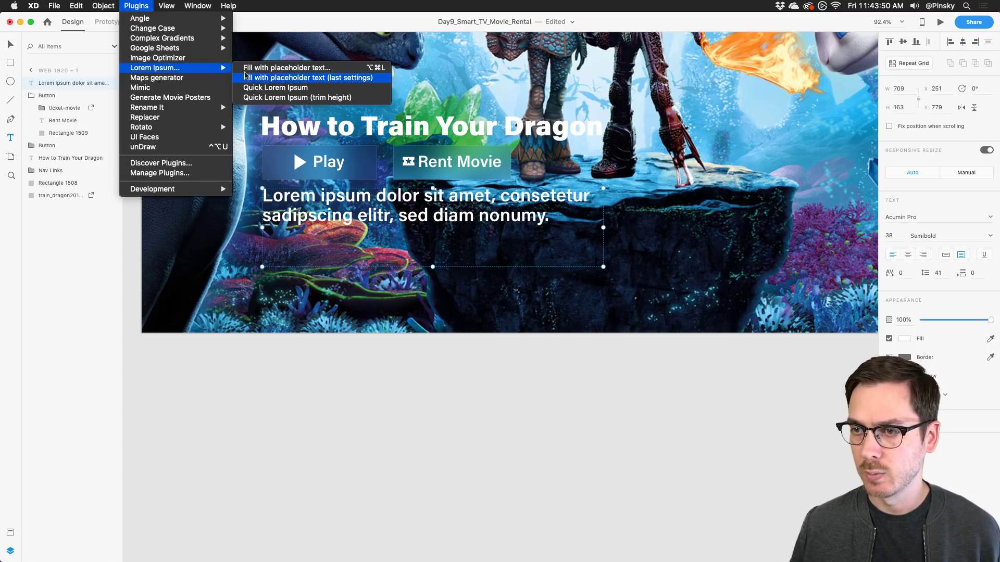
left_click(271, 75)
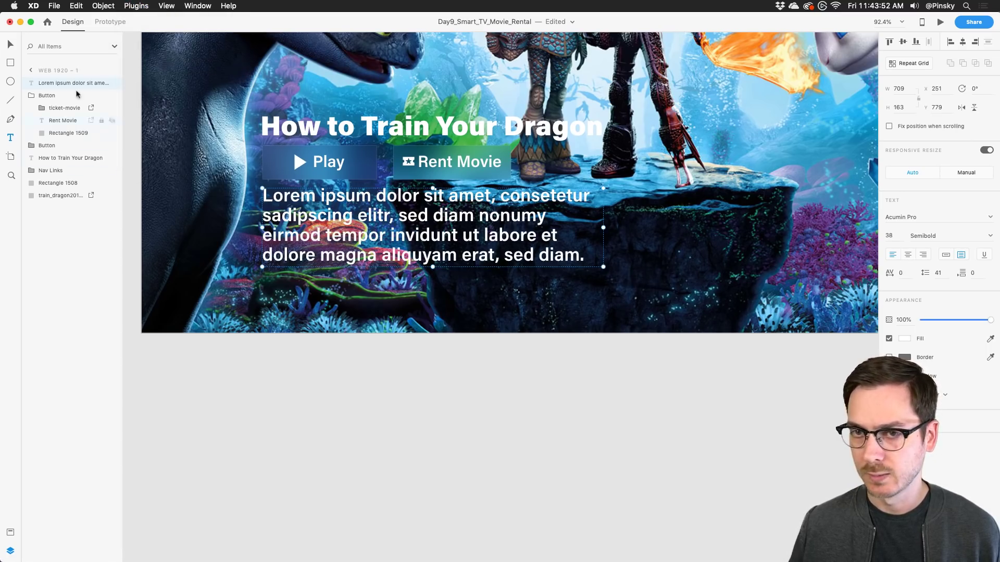
Reduce the font size of the placeholder description to 31.
left_click(10, 45)
scroll(489, 268, "down", 5)
scroll(488, 269, "right", 2)
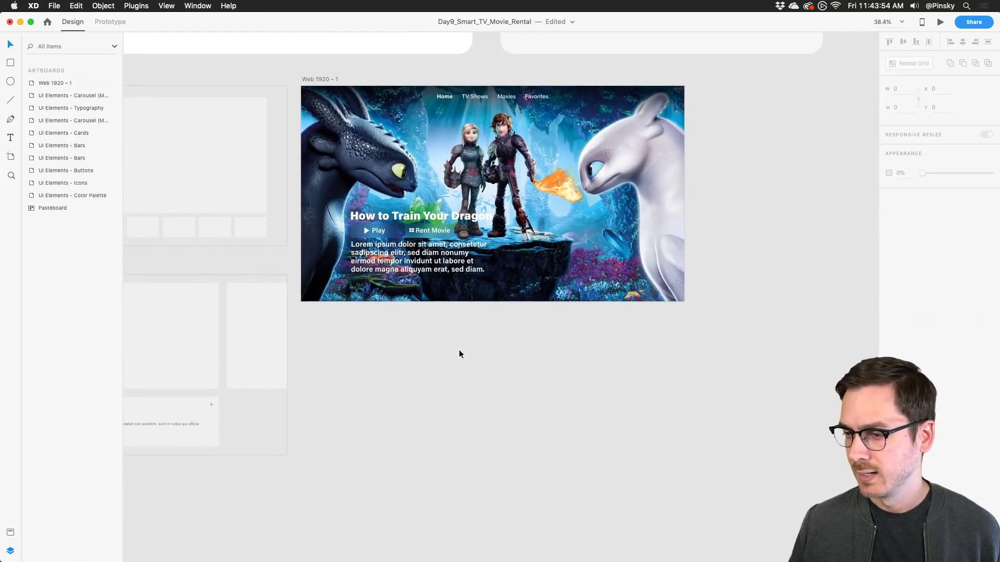
left_click(892, 238)
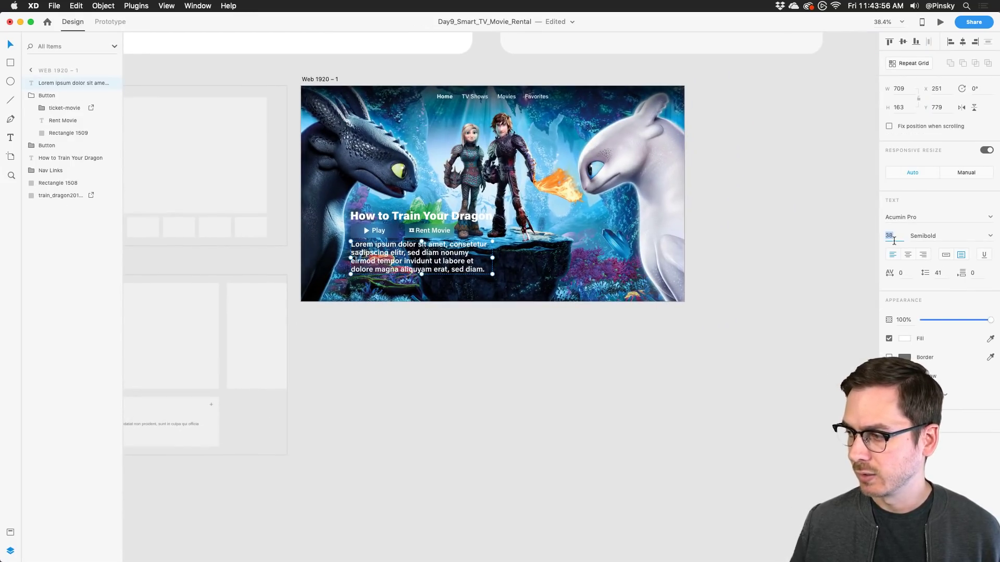
key("Down")
key("Down")
key("Down")
key("Down")
key("Down")
key("Down")
key("Down")
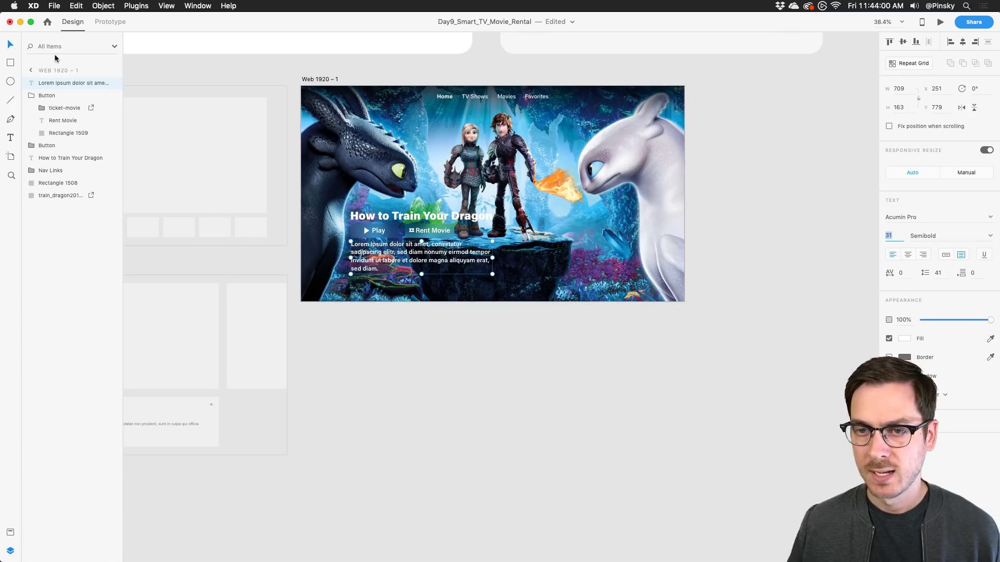
Group the movie title, both buttons and the description as "Header" and move the group up to Y 589.
left_click(60, 157, "shift")
key("super+g")
double_click(52, 82)
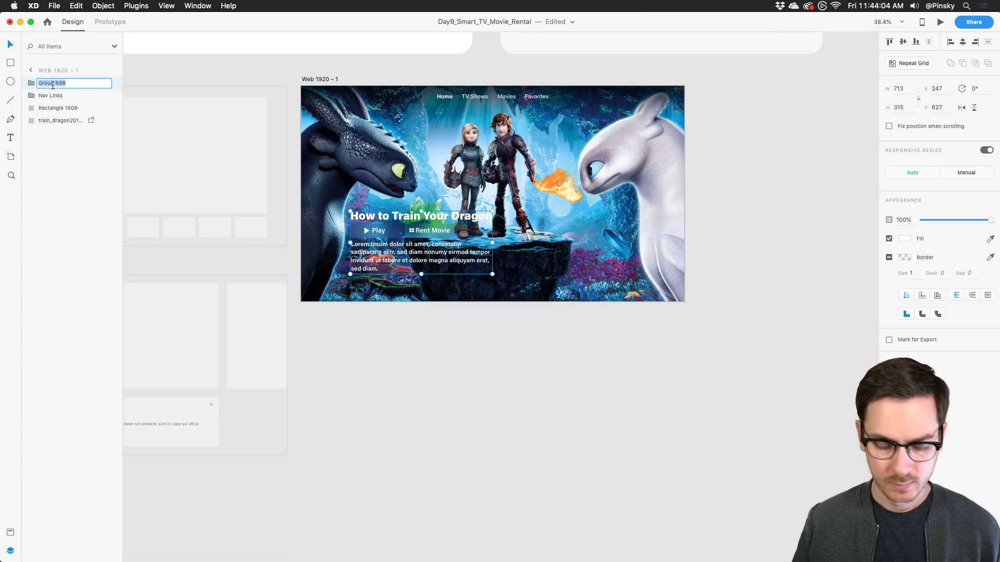
type("Header")
key("Return")
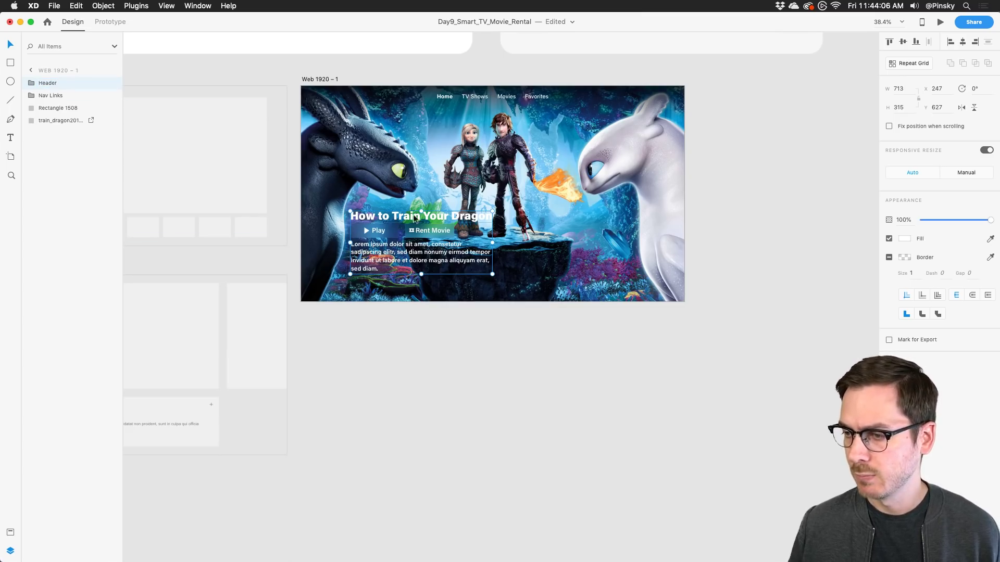
left_click_drag(413, 217, 413, 209)
scroll(414, 210, "right", 3)
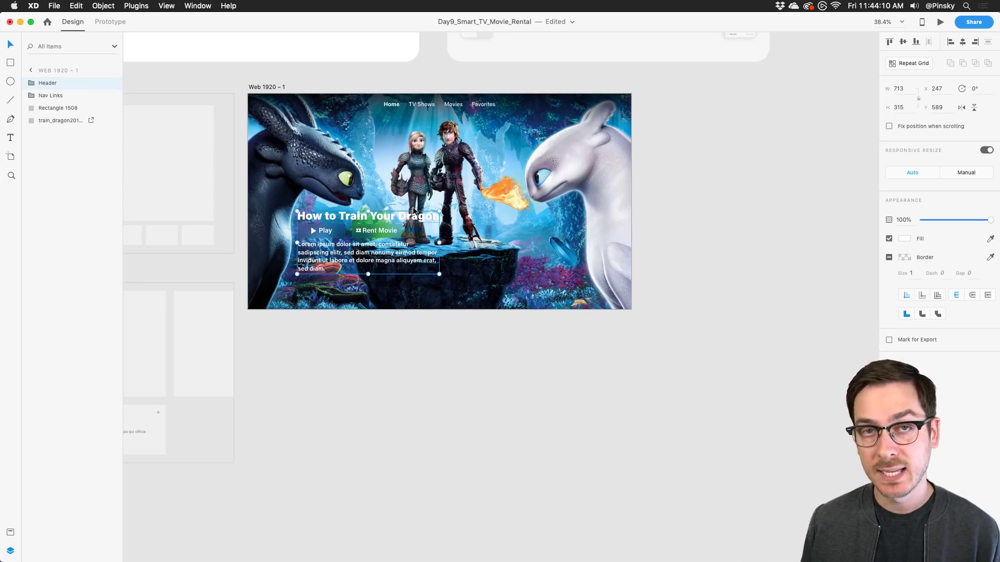
Duplicate the dark gradient rectangle behind the navigation links and flip the copy vertically.
left_click(317, 98)
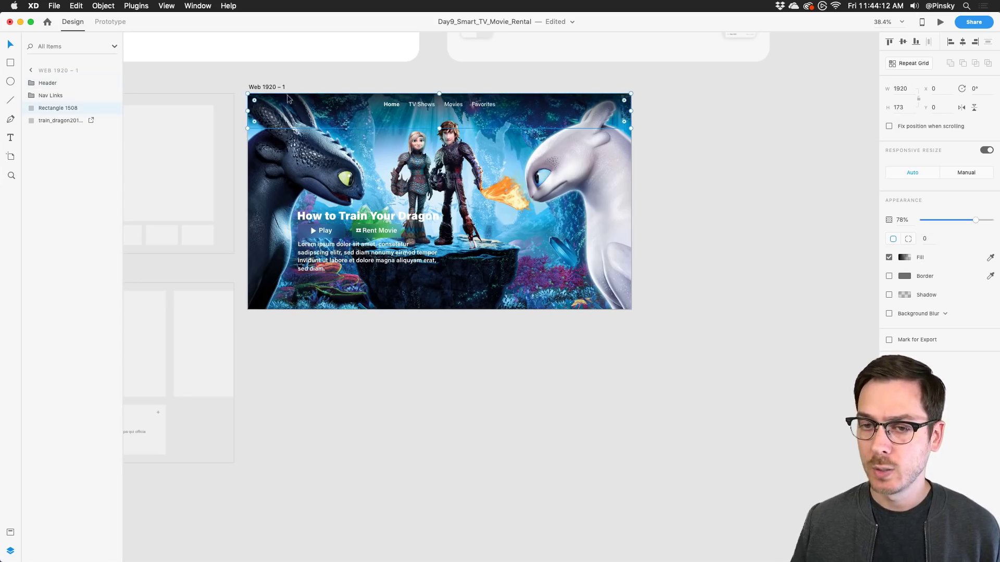
key("super+z")
key("super+z")
key("super+shift+z")
key("super+shift+z")
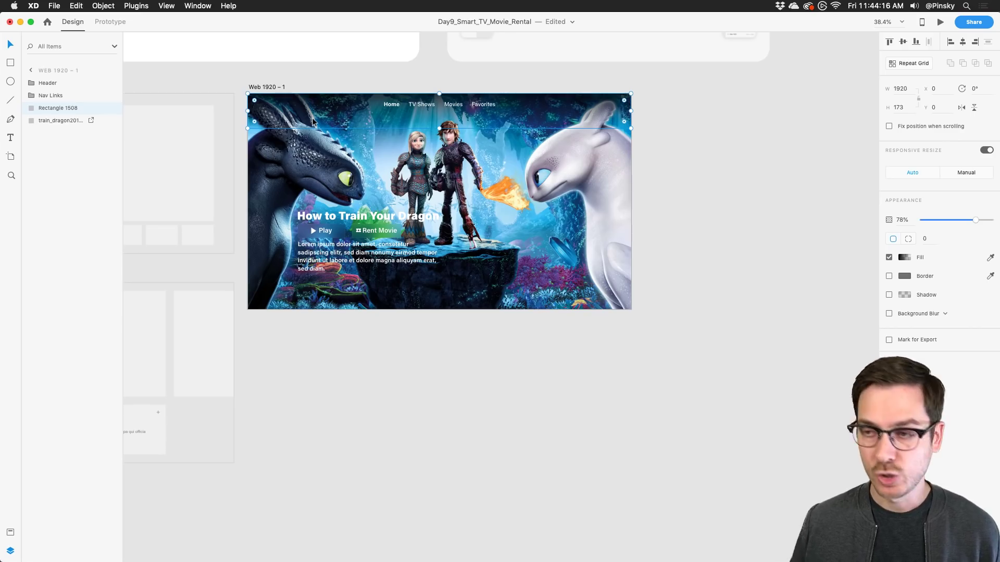
key("super+d")
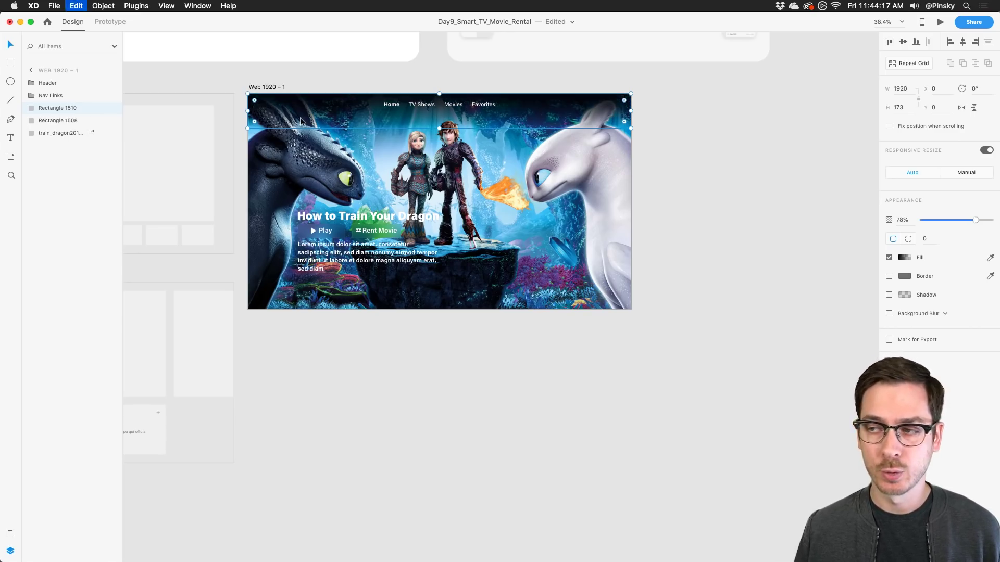
left_click(974, 108)
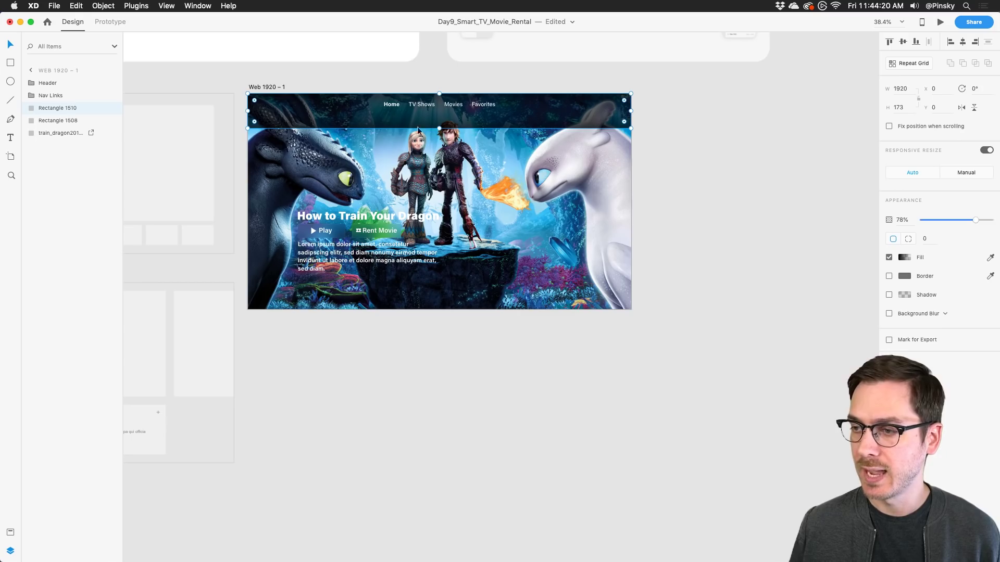
Stretch the flipped gradient over the lower part of the movie image, 491 high from Y 589 to the artboard's bottom edge.
left_click_drag(440, 128, 431, 311)
left_click_drag(439, 97, 433, 212)
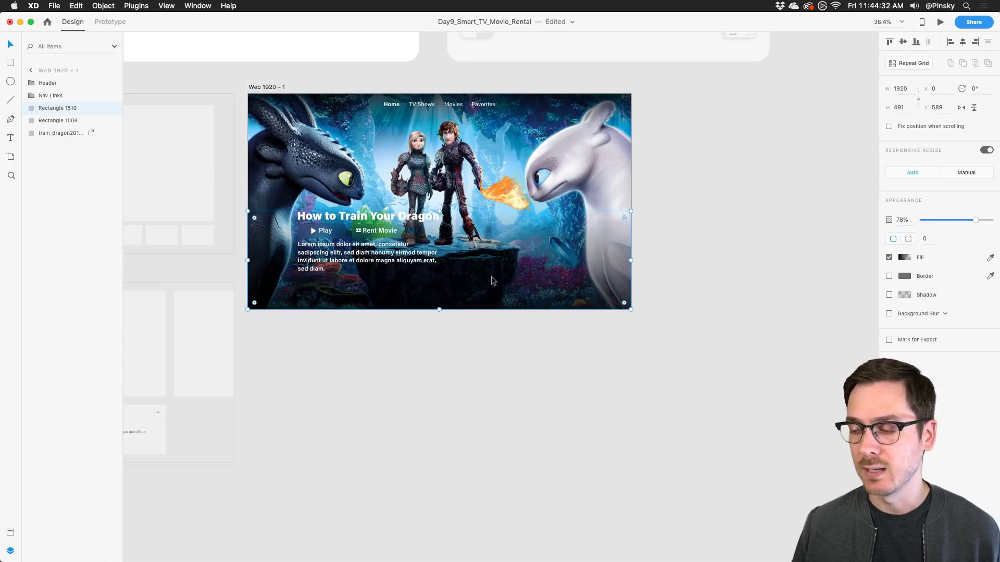
left_click(551, 348)
scroll(552, 349, "right", 1)
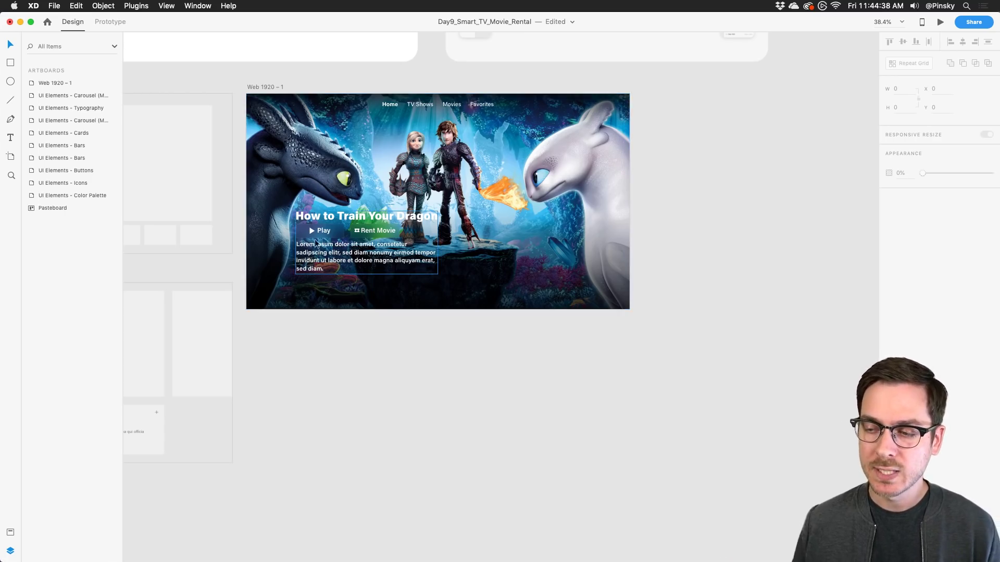
key("super+1")
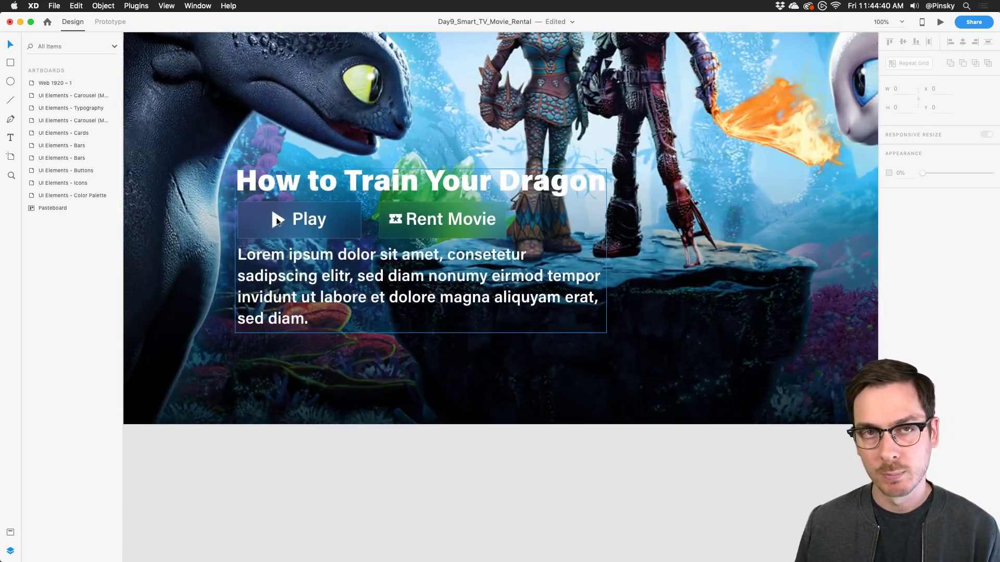
Draw a poster card rectangle about 418 by 470 below the description, extending past the artboard's bottom edge.
scroll(277, 219, "down", 5)
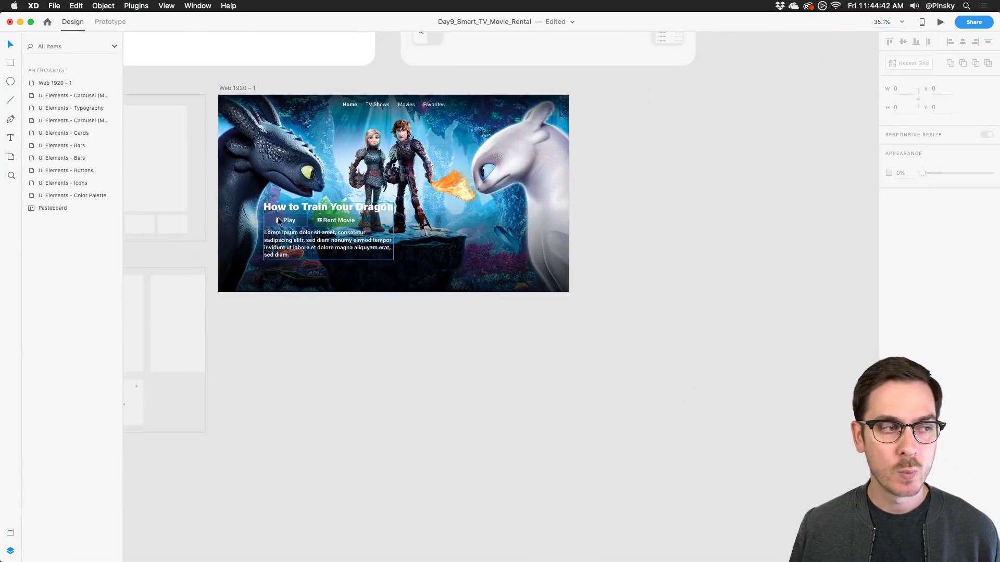
scroll(277, 220, "down", 1)
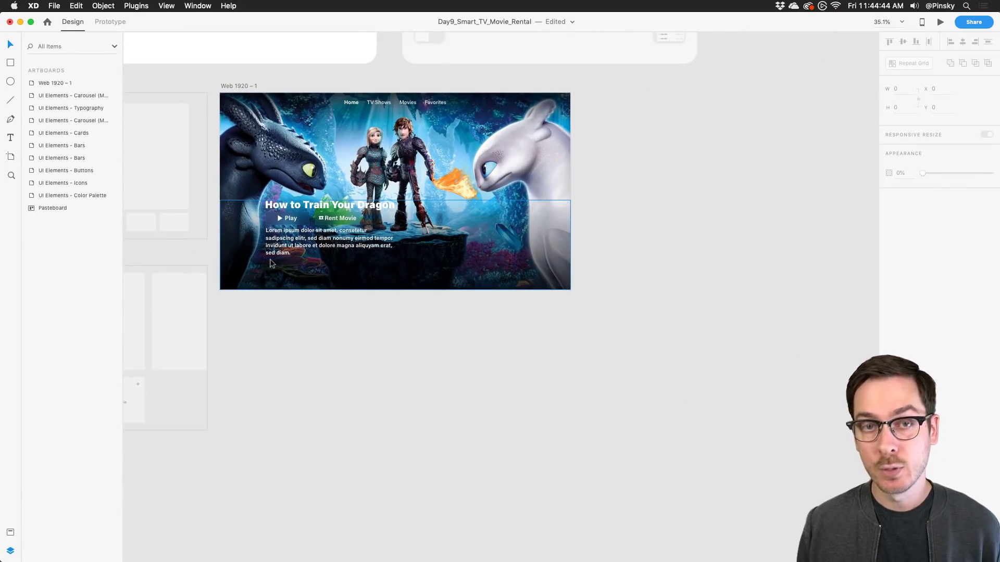
left_click(11, 63)
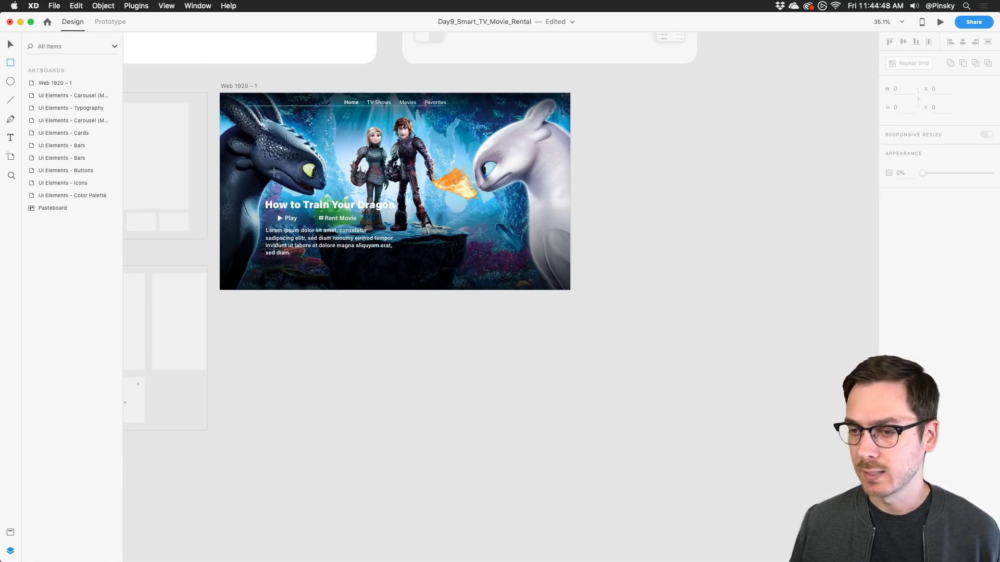
left_click_drag(265, 263, 341, 348)
Extend the Web 1920 – 1 artboard's height to about 1509 and fill it with black, #000000.
left_click(228, 85)
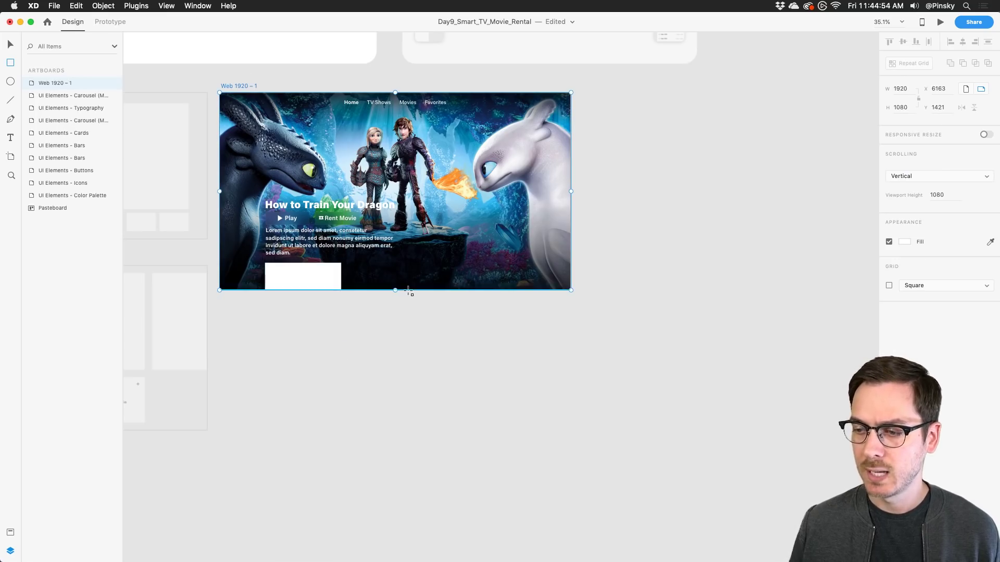
left_click_drag(398, 290, 399, 371)
left_click(904, 243)
left_click_drag(830, 225, 772, 290)
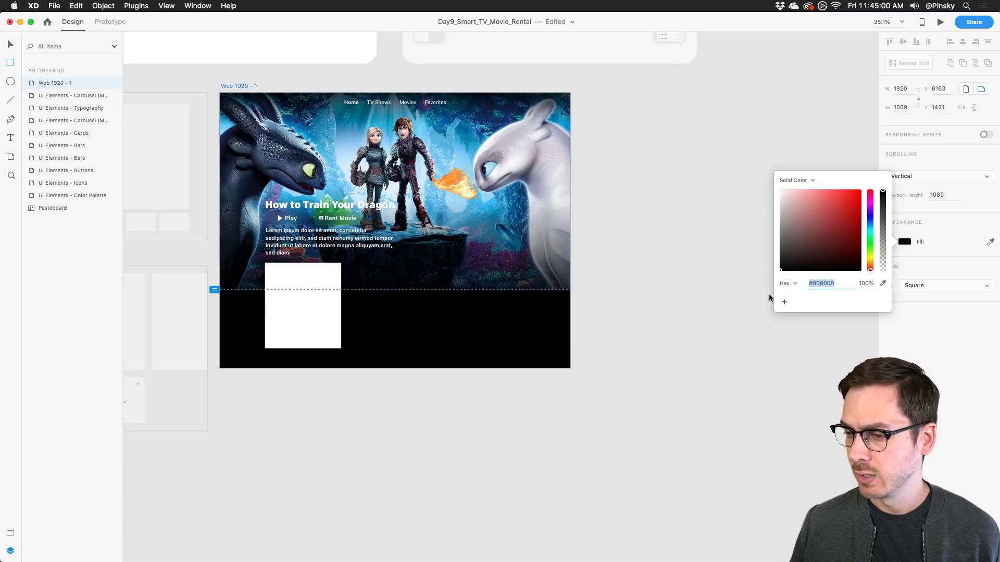
left_click(765, 304)
key("v")
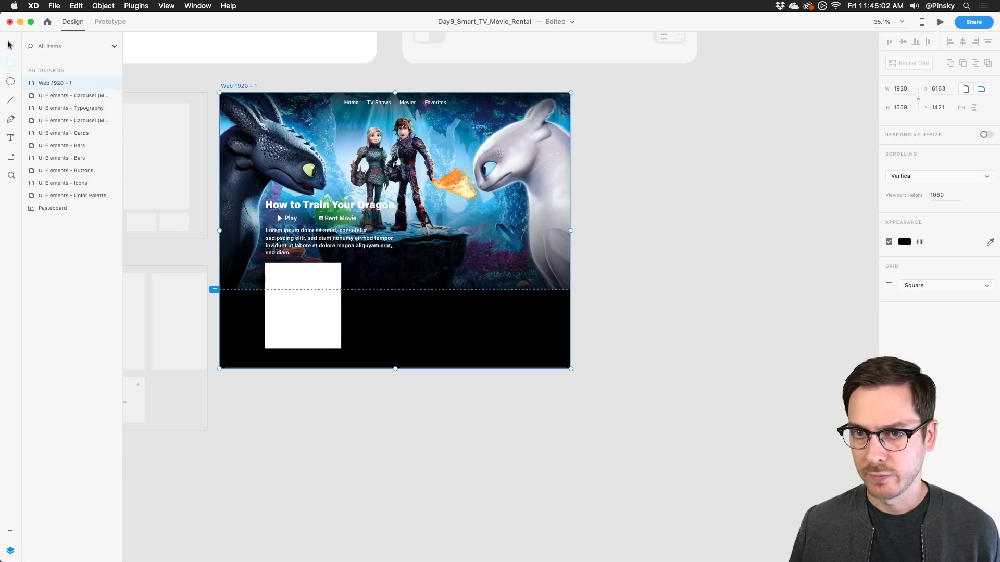
Raise the opacity of the lower gradient rectangle so the movie image fades fully into the black artboard.
left_click(293, 306)
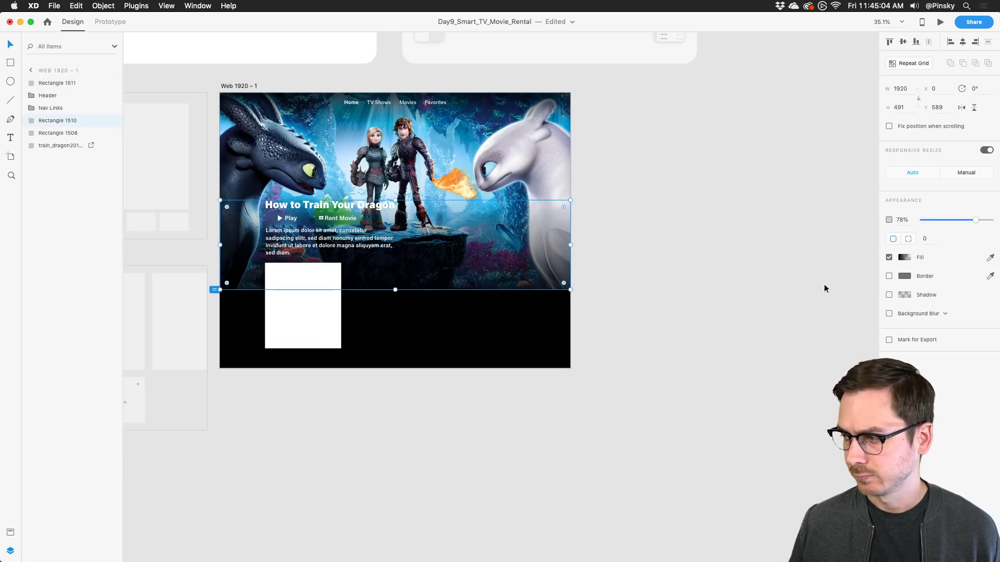
left_click(904, 257)
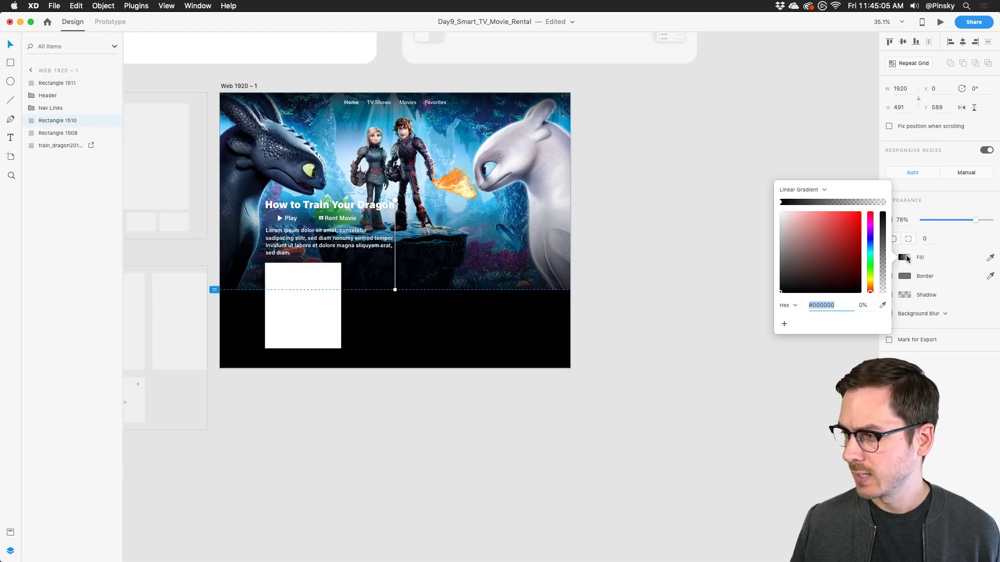
left_click(782, 203)
key("Escape")
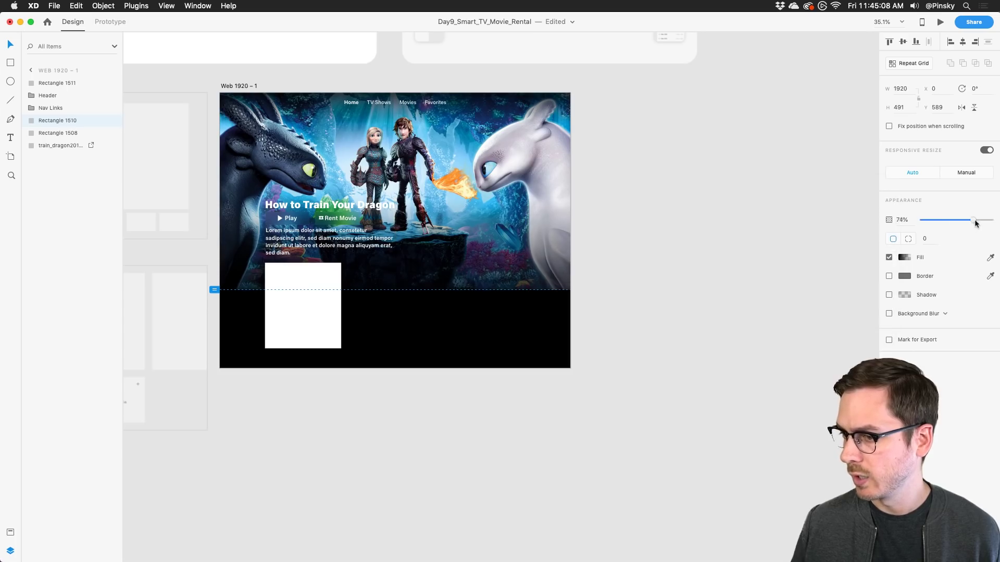
left_click(714, 283)
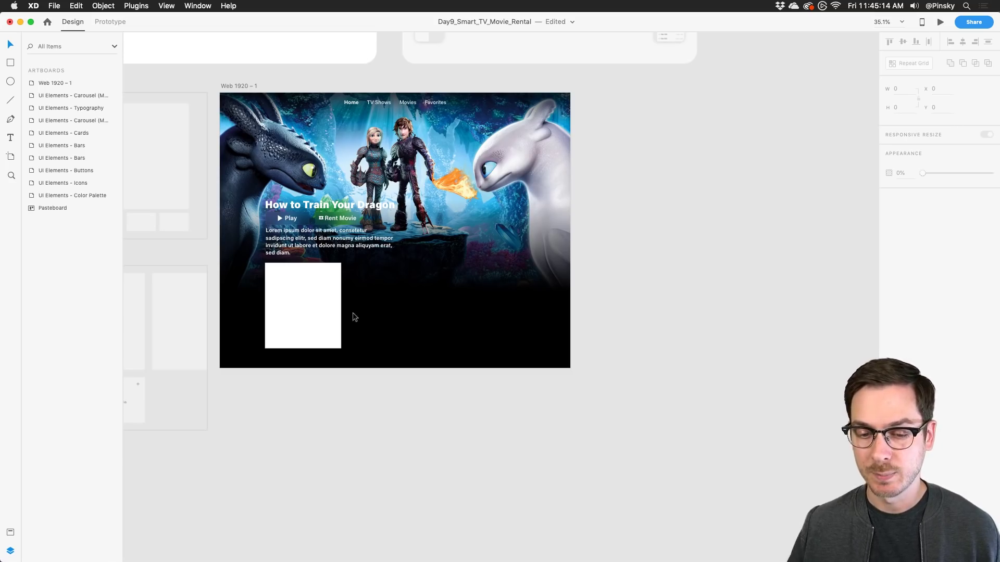
Resize the white card to 374 by 470 at Y 951 and repeat it into a row of four with Repeat Grid.
left_click(295, 291)
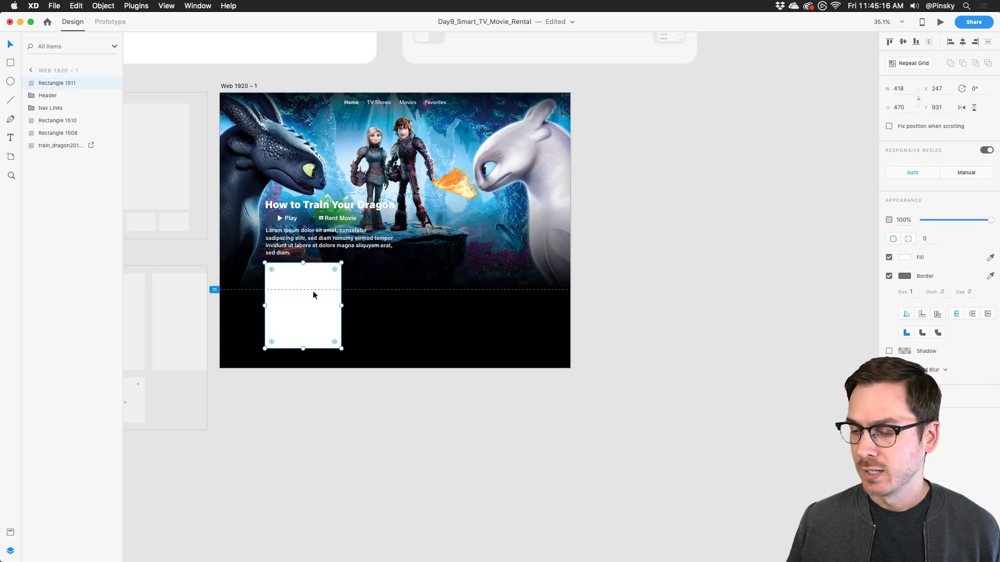
left_click_drag(313, 295, 334, 311)
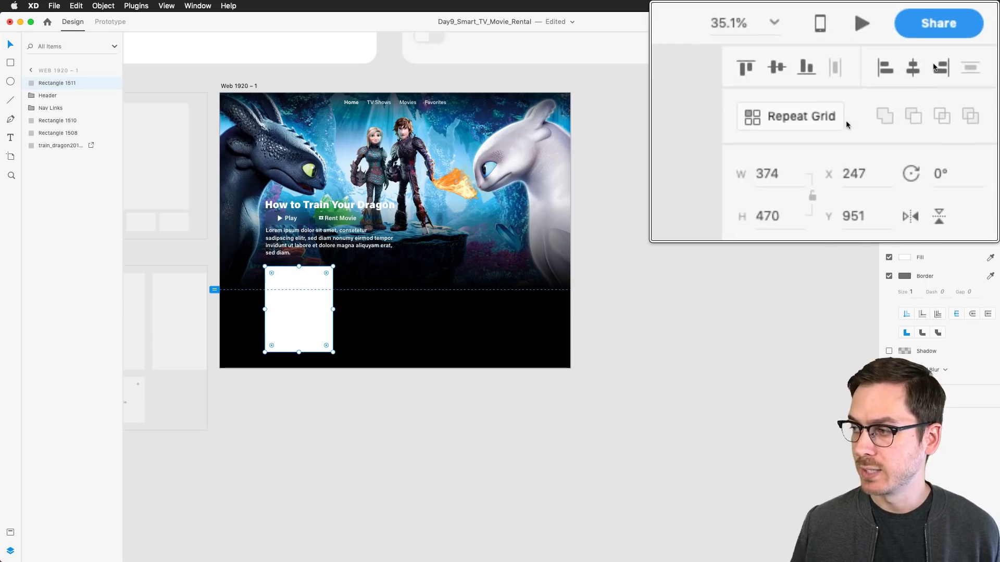
left_click(926, 63)
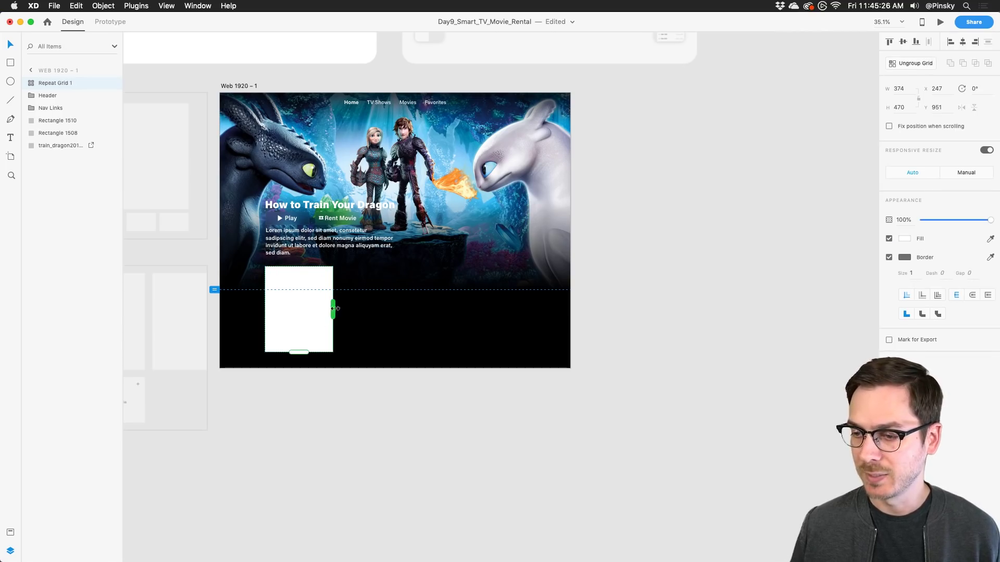
left_click_drag(335, 309, 549, 318)
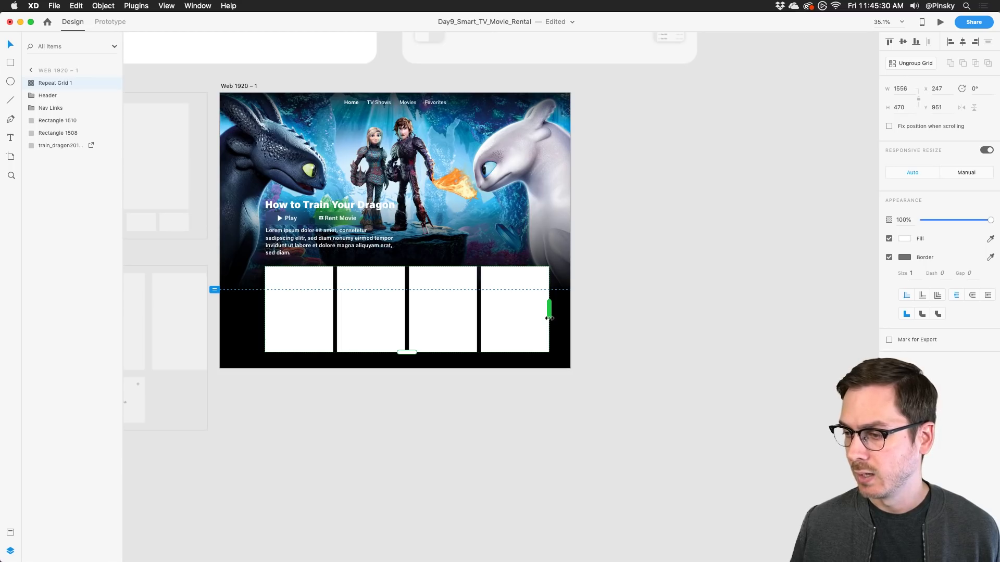
Move the card grid and the Header group left so both align at X 182.
left_click_drag(494, 305, 482, 309)
left_click_drag(277, 198, 265, 196)
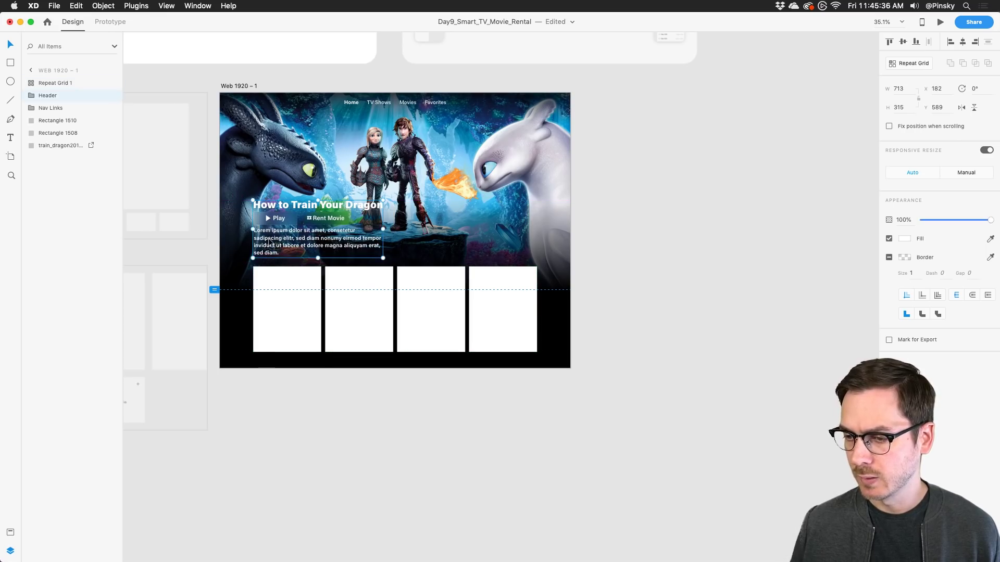
left_click(278, 300)
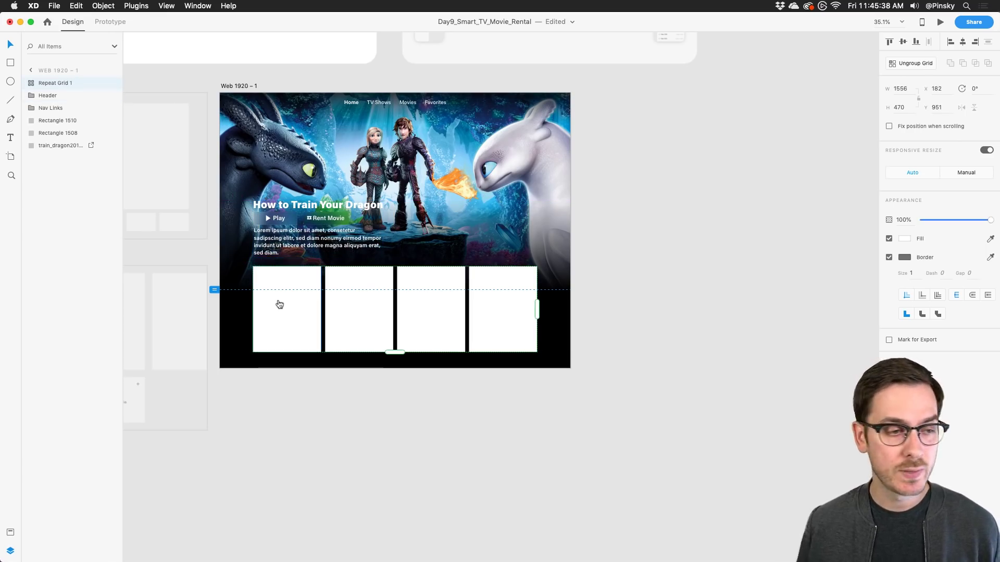
Switch to Finder and fill the repeat grid's cards with the Black Panther, A Star Is Born, Godzilla and Ready Player One posters from Movies.
key("super+Tab")
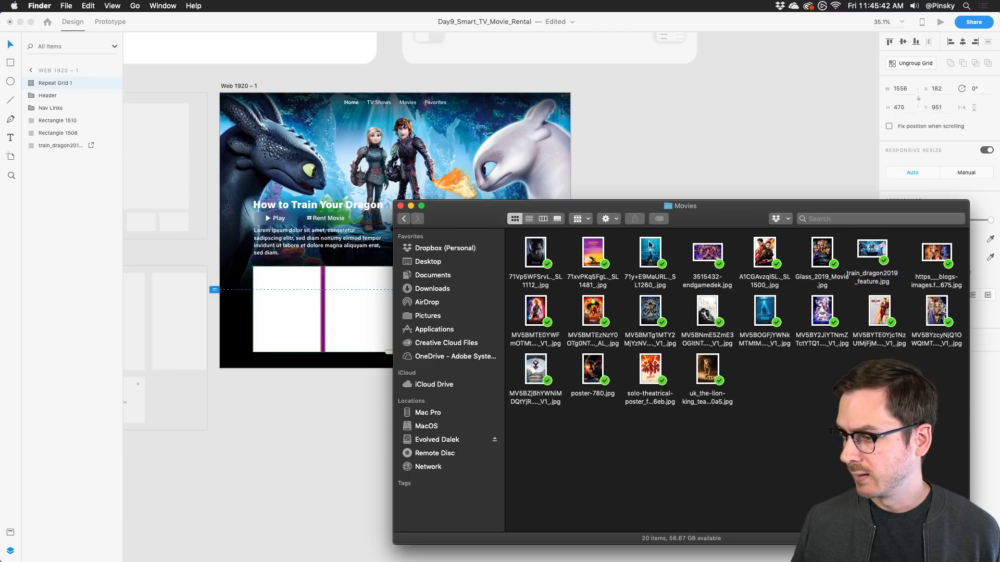
left_click_drag(799, 310, 633, 306)
key("shift+Right")
key("shift+Right")
key("shift+Right")
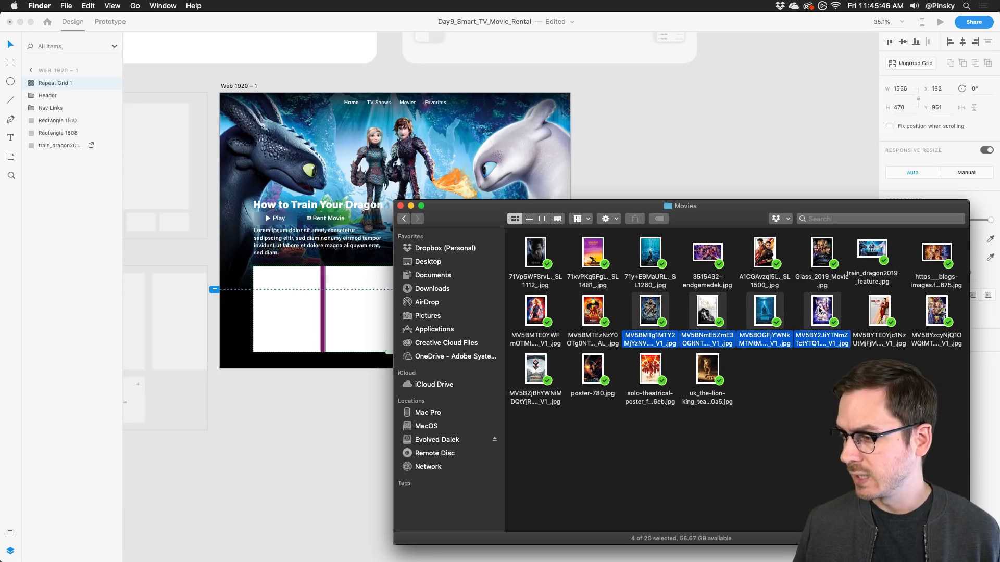
left_click_drag(649, 308, 294, 308)
left_click(292, 308)
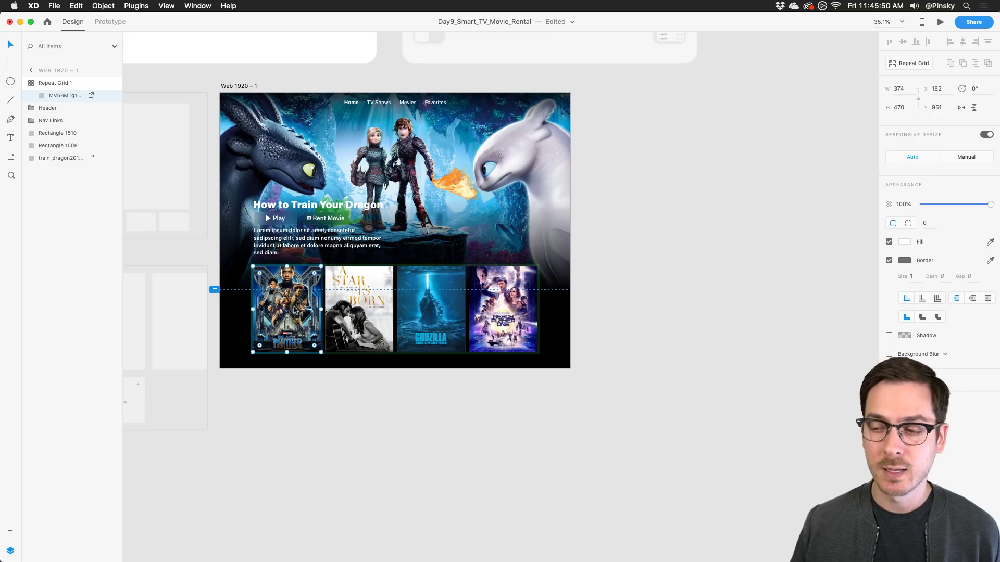
left_click(368, 301)
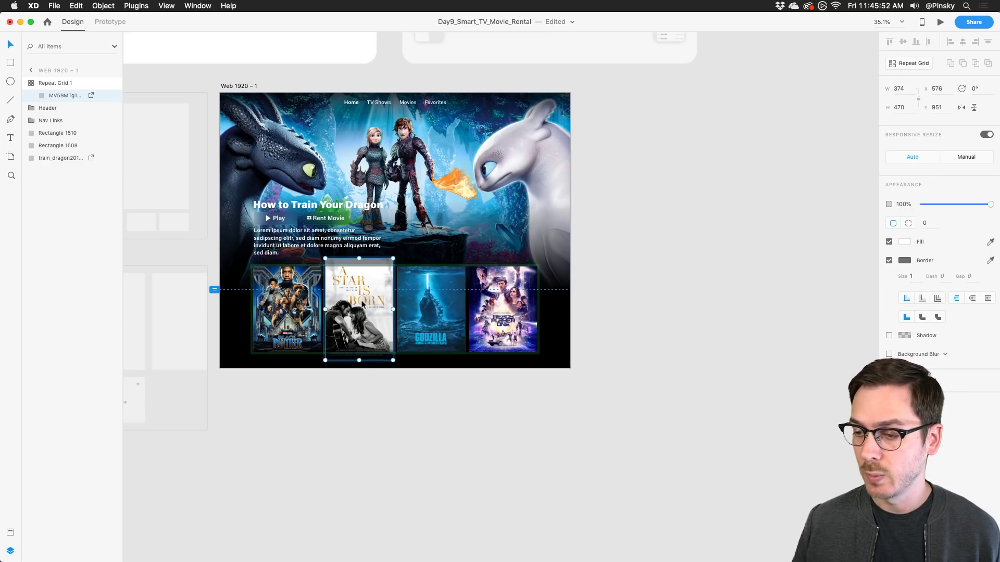
scroll(362, 305, "up", 5)
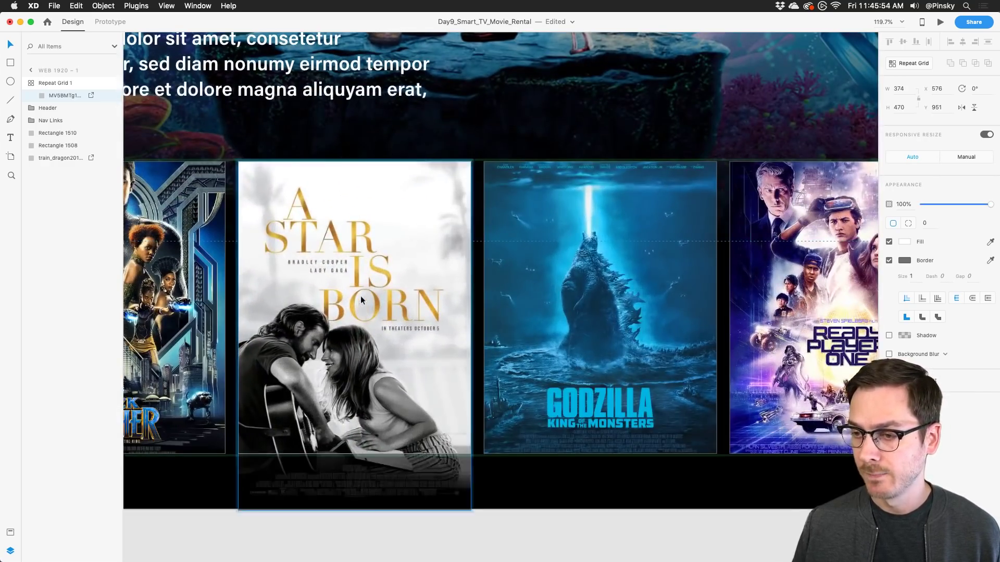
scroll(362, 297, "down", 2)
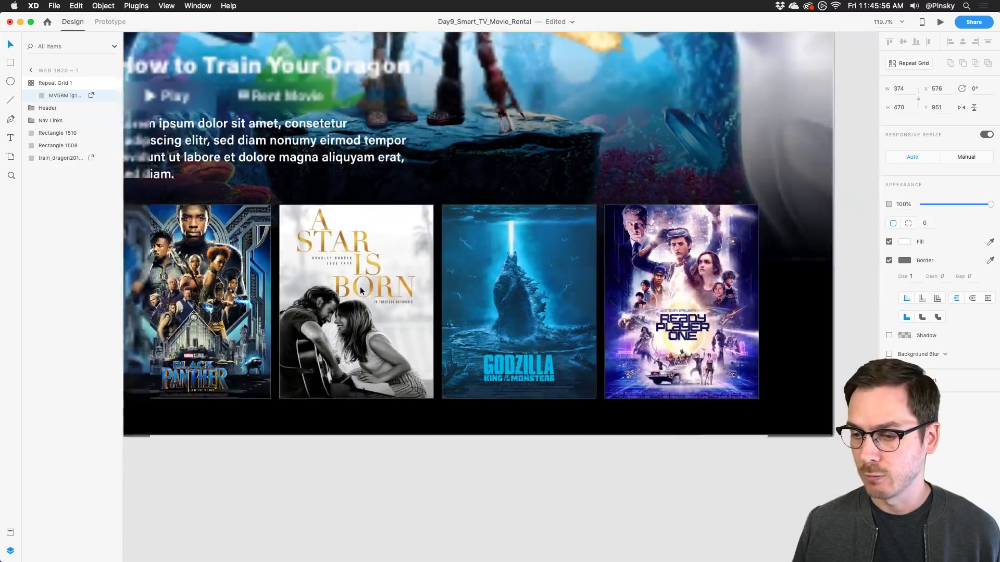
scroll(362, 290, "down", 4)
left_click(255, 417)
Duplicate the movie poster repeat grid onto the pasteboard below the artboard and ungroup the copy into separate cards.
left_click(359, 297)
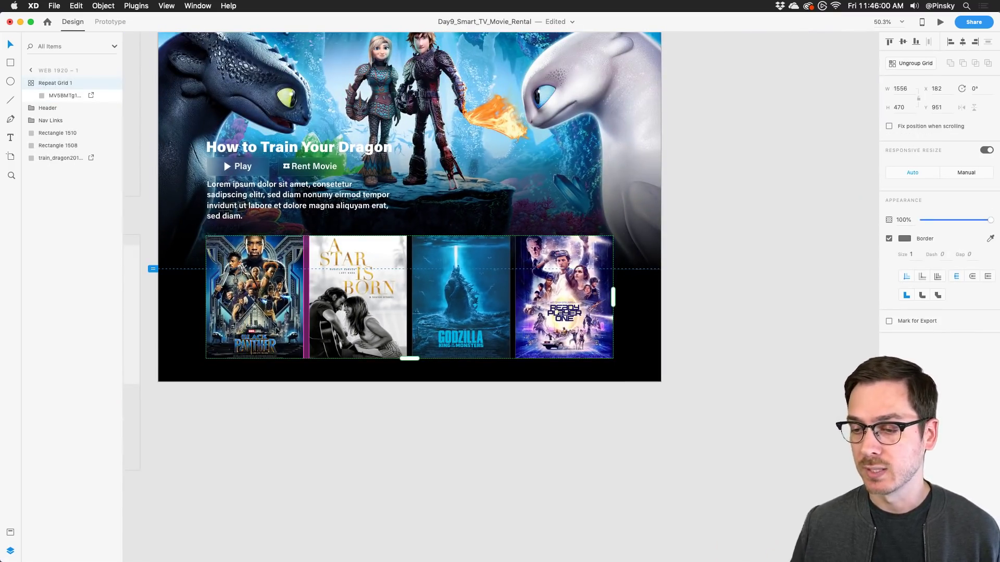
left_click_drag(260, 280, 259, 476)
scroll(260, 476, "down", 3)
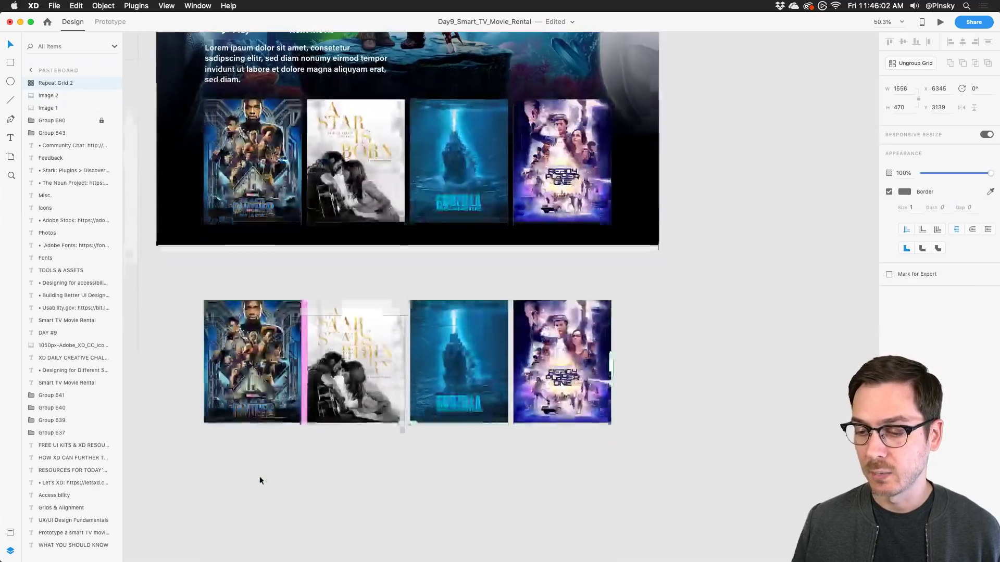
right_click(284, 359)
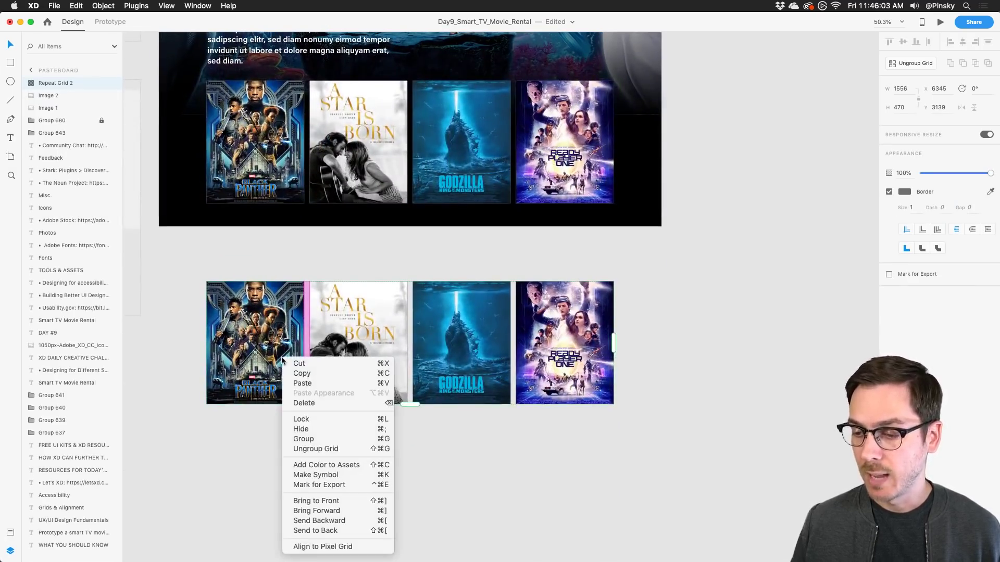
left_click(332, 449)
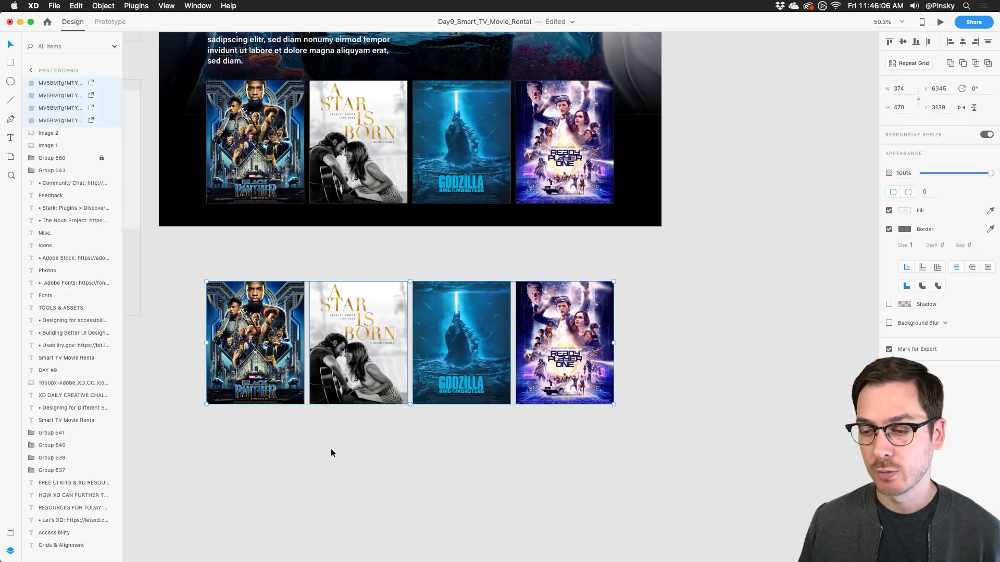
Replace the images in the four duplicated cards with a solid white fill and select all four.
left_click(386, 326)
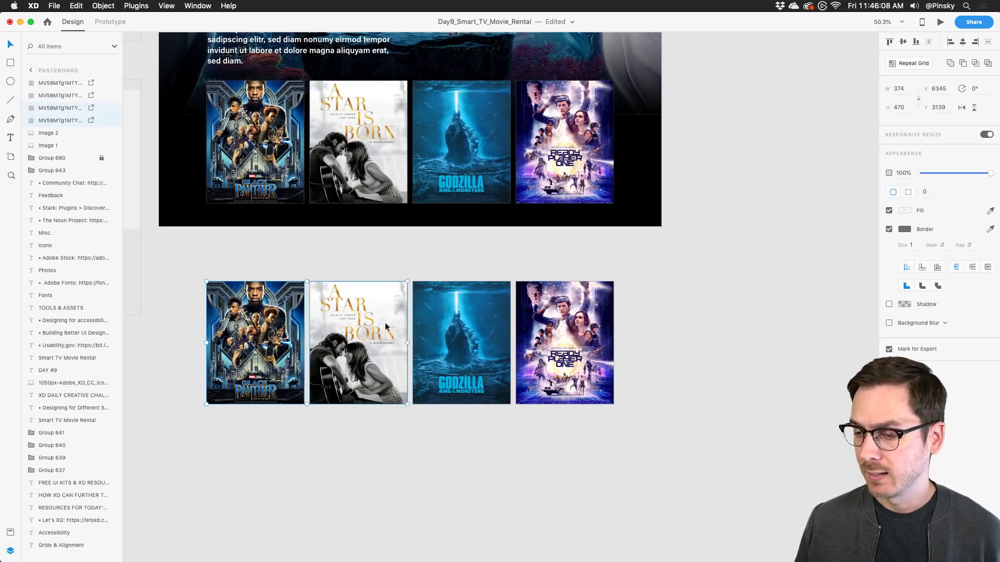
left_click_drag(477, 322, 480, 323)
left_click(907, 212)
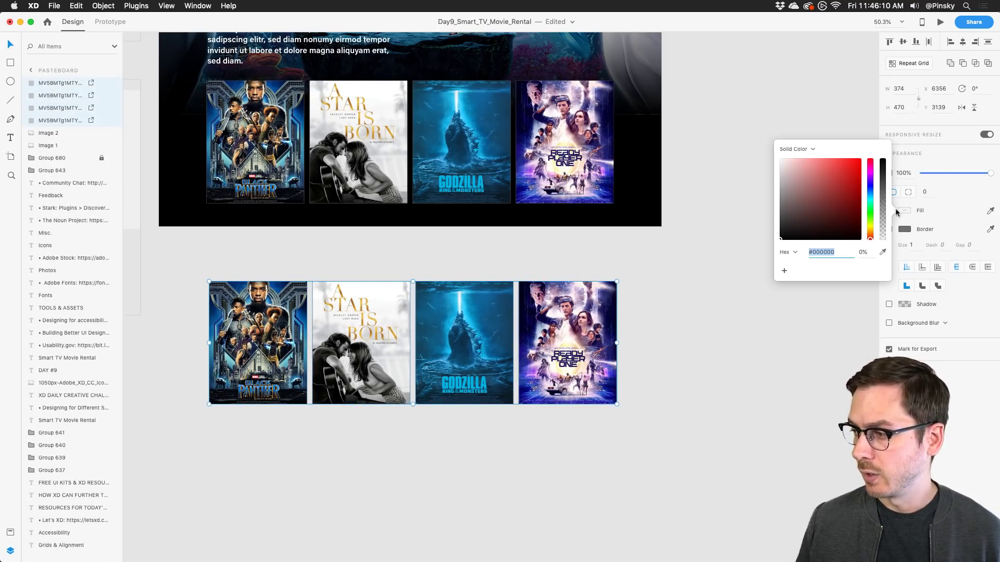
left_click(945, 226)
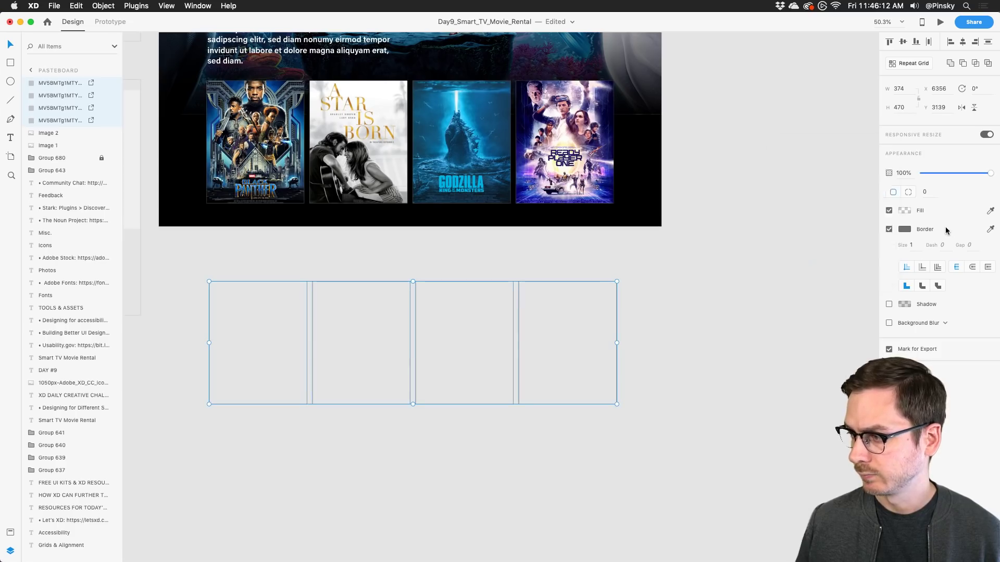
left_click(904, 230)
left_click(949, 255)
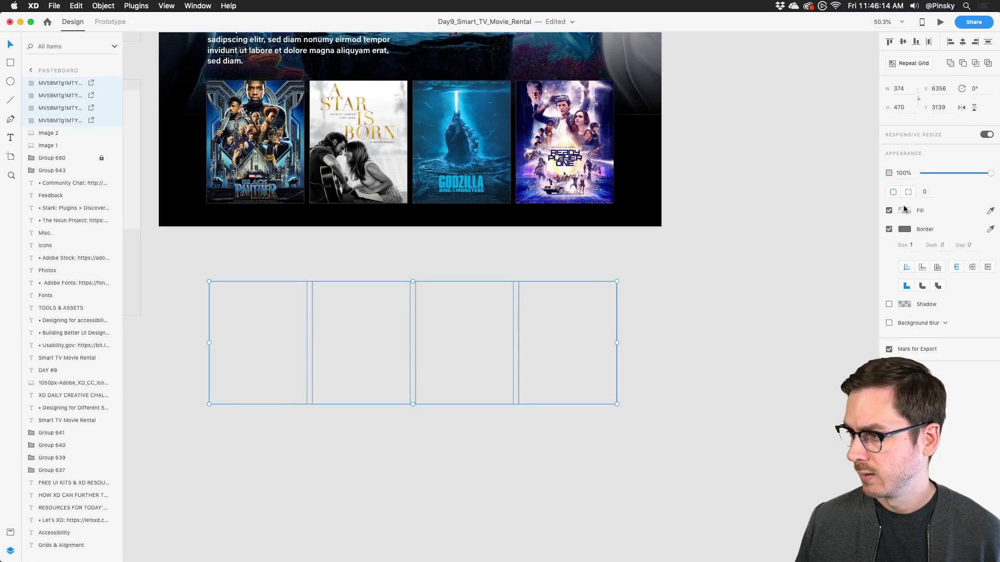
left_click(904, 210)
left_click(886, 198)
left_click(887, 129)
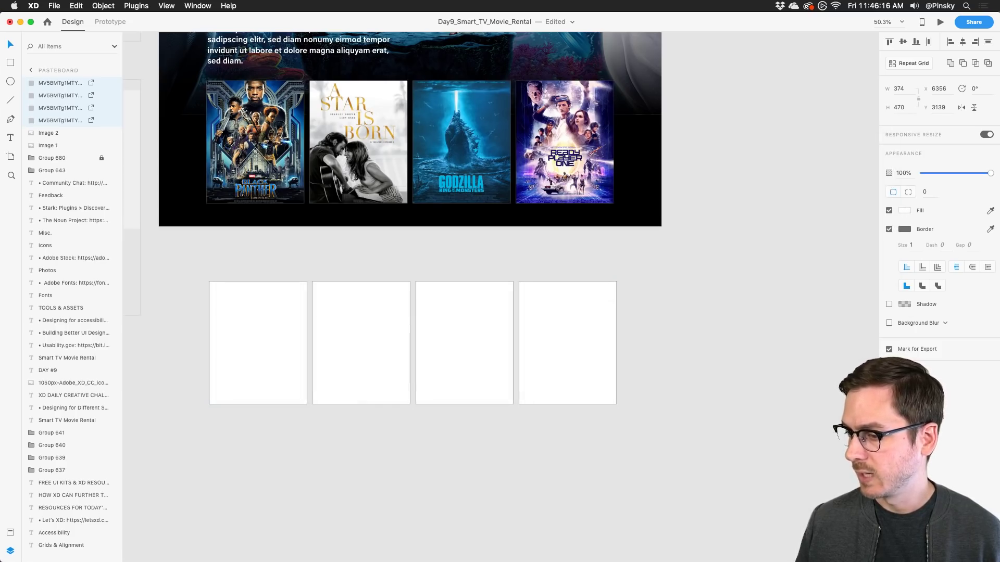
left_click(674, 395)
left_click_drag(183, 275, 640, 410)
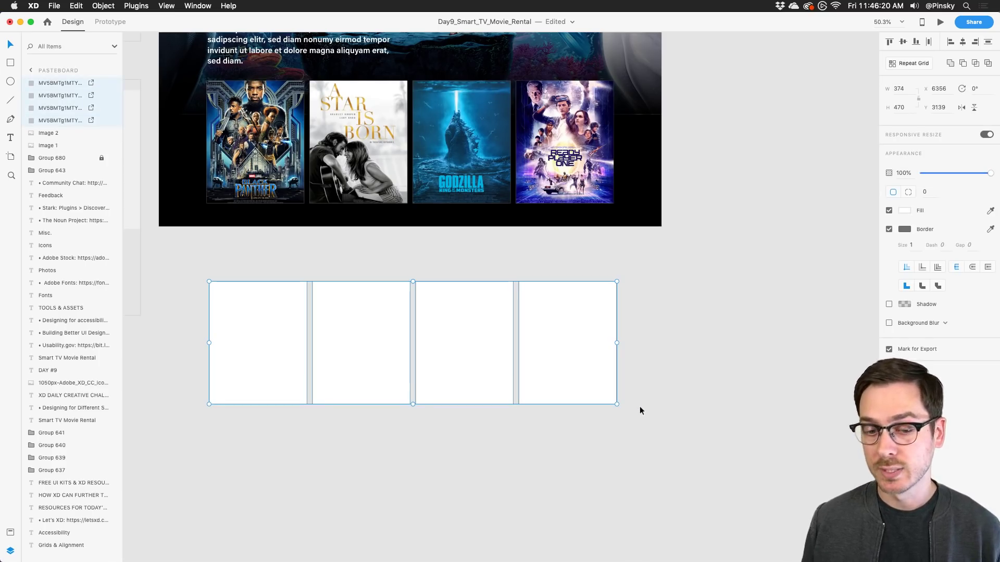
View the directory of all available plugins and close it again.
left_click(136, 6)
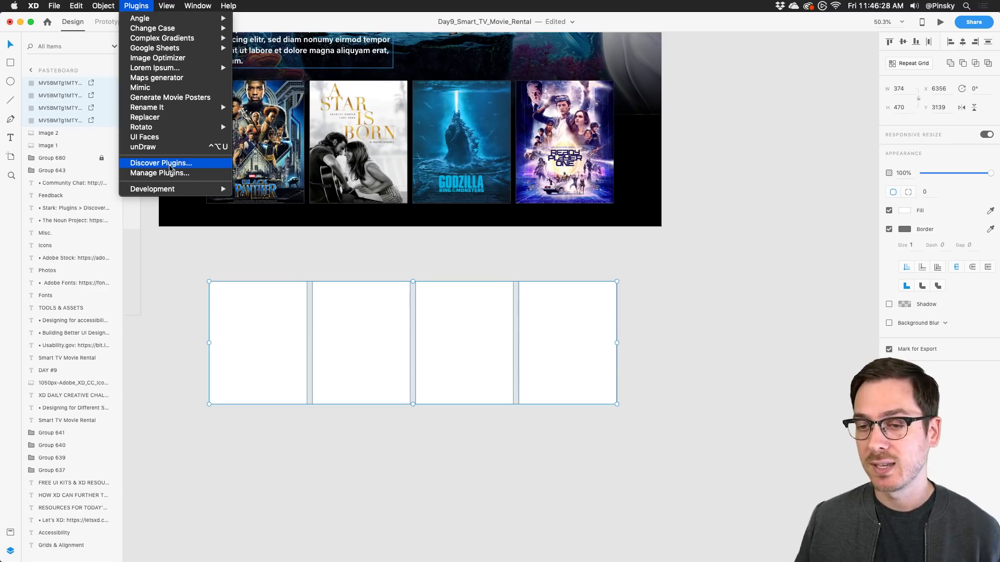
left_click(170, 164)
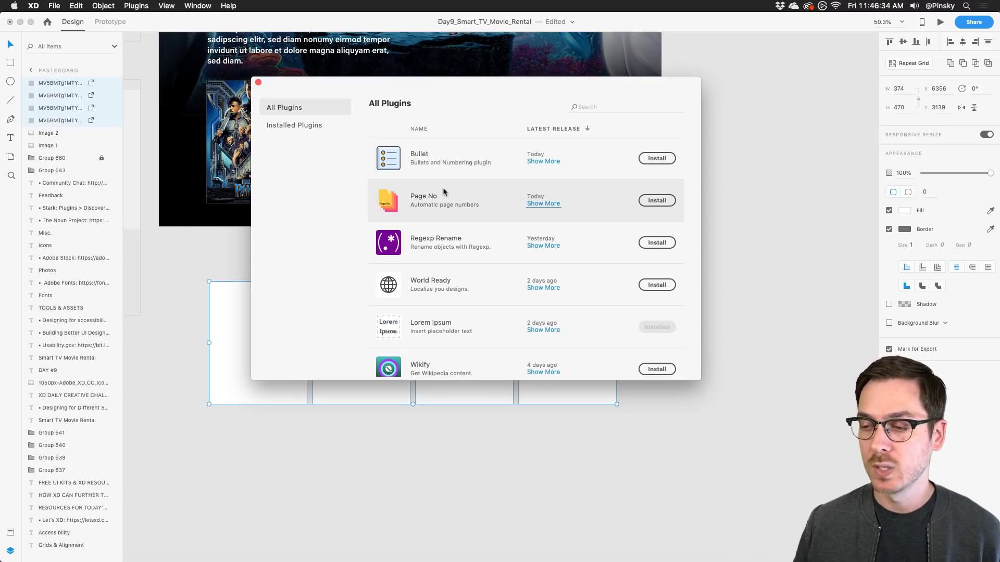
left_click(258, 82)
Fill the four white cards with the Generate Movie Posters plugin, using release year 2018.
left_click(128, 4)
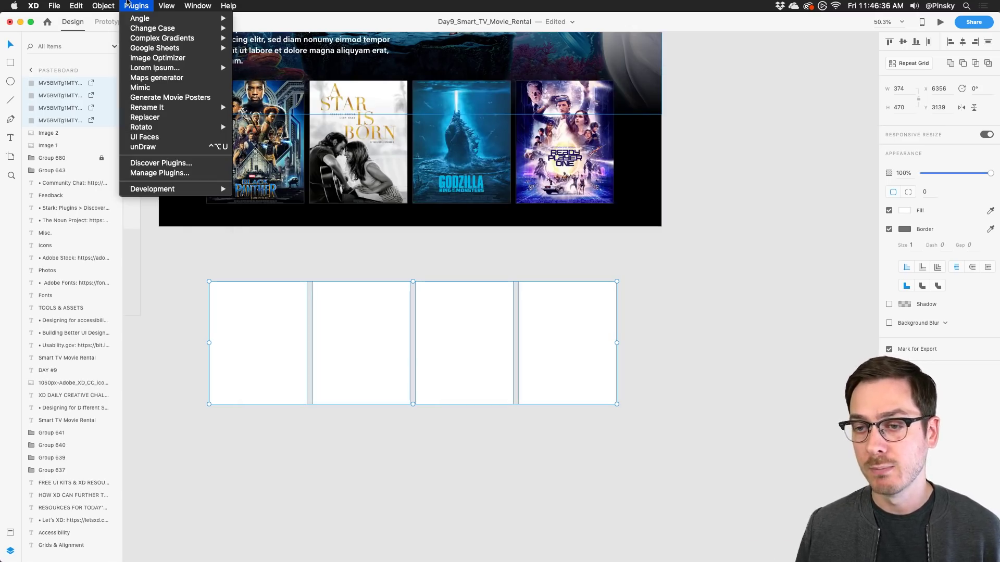
left_click(170, 98)
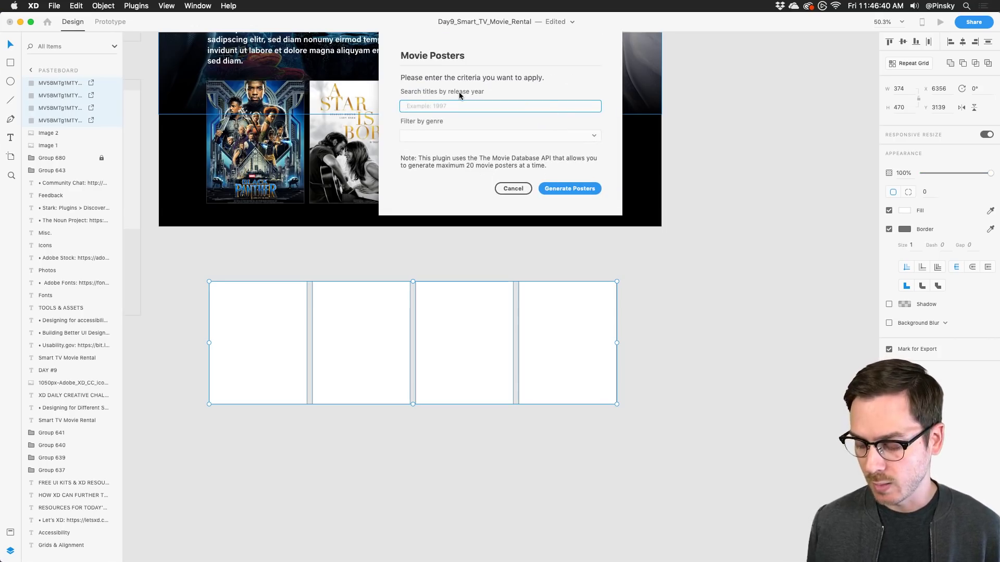
type("2018")
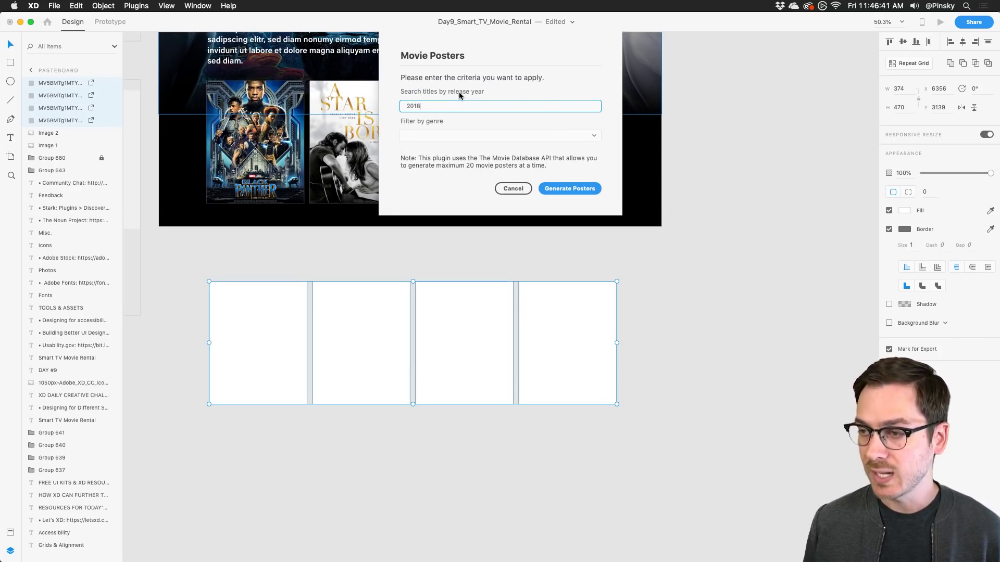
left_click(593, 135)
left_click(593, 136)
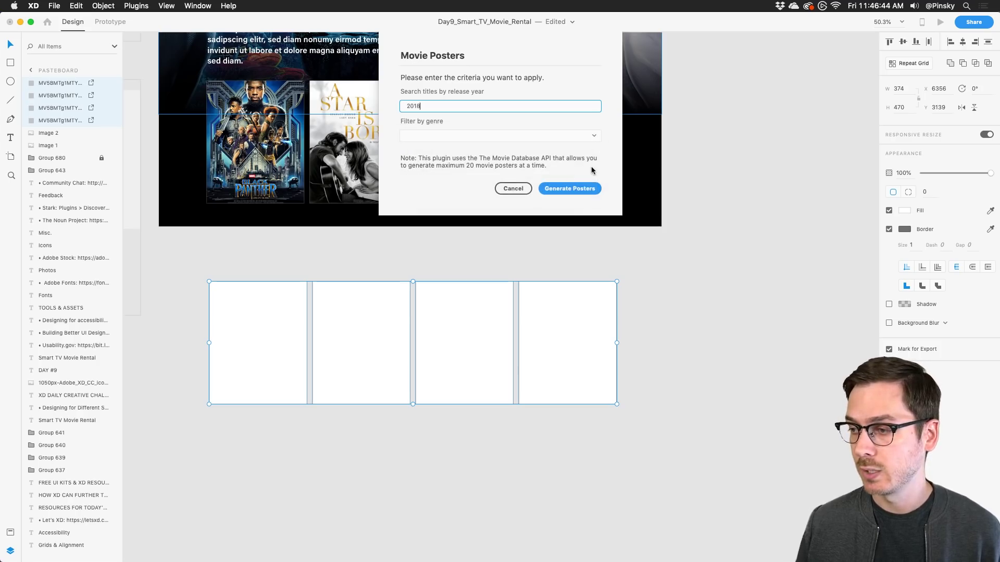
left_click(573, 188)
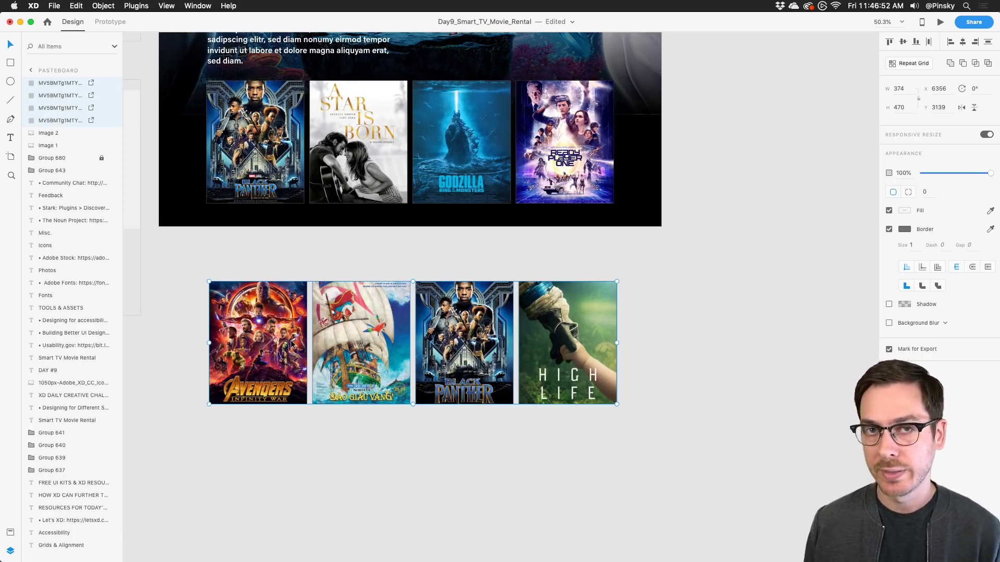
Delete the four plugin-generated poster cards from the pasteboard below the artboard.
left_click_drag(175, 265, 705, 438)
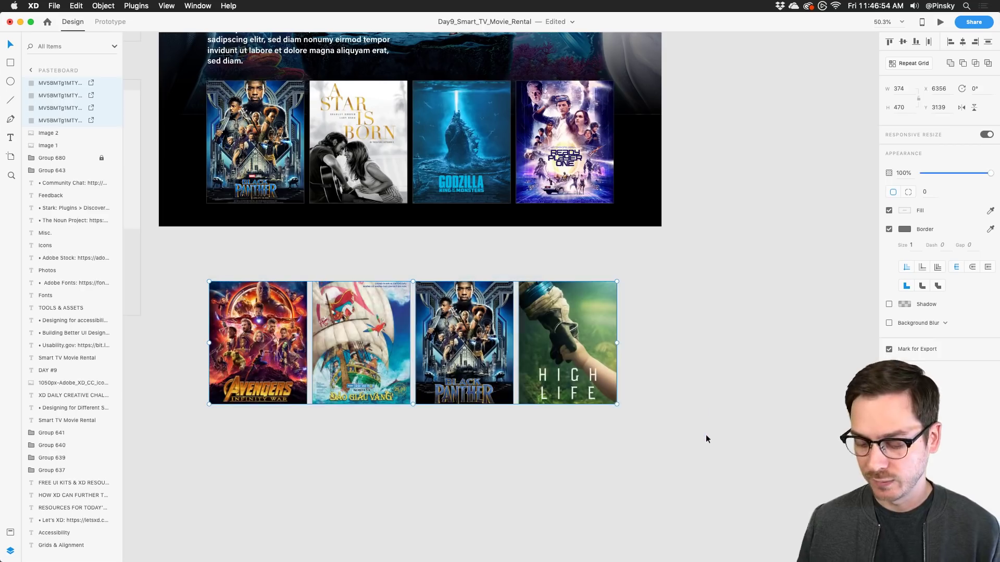
key("Delete")
scroll(510, 318, "up", 5)
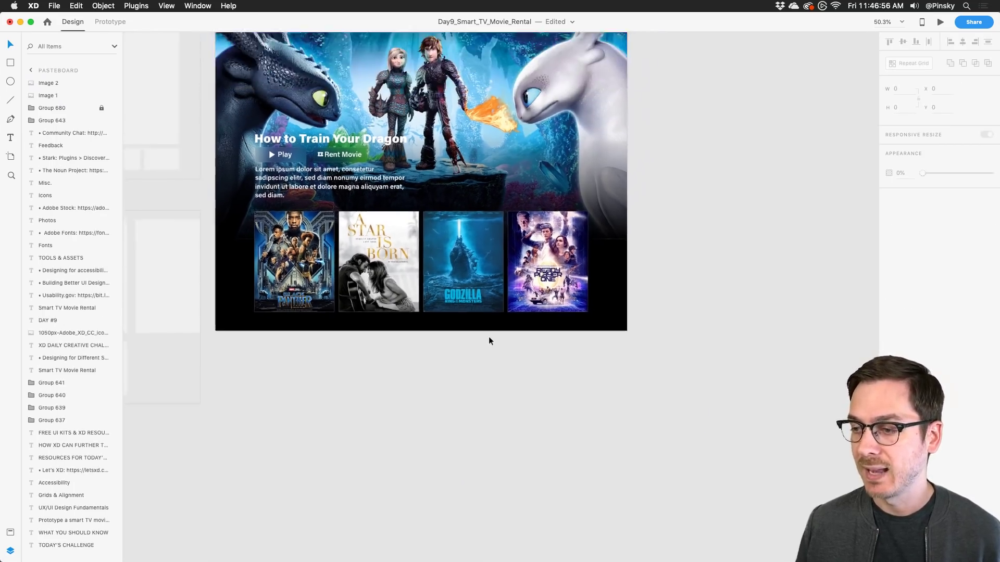
scroll(489, 337, "down", 3)
left_click(502, 312)
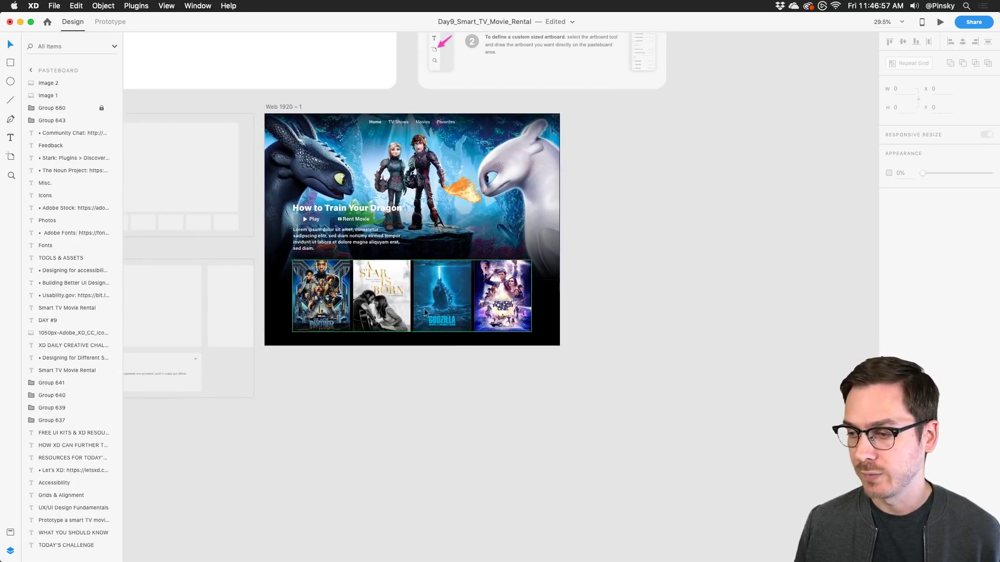
left_click(720, 278)
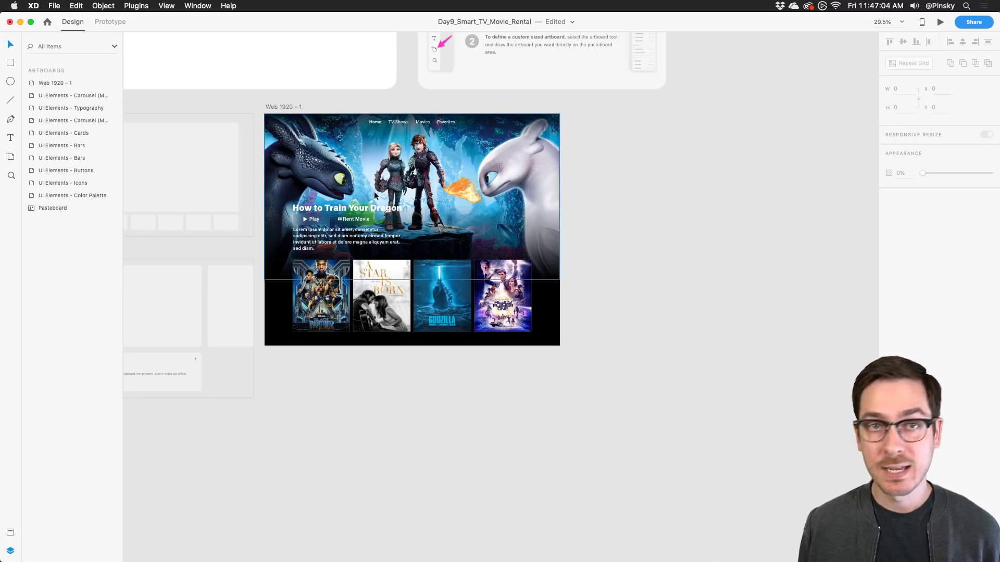
Ungroup the poster repeat grid on the Web 1920 – 1 artboard into four separate poster cards.
scroll(375, 195, "right", 2)
left_click(360, 301)
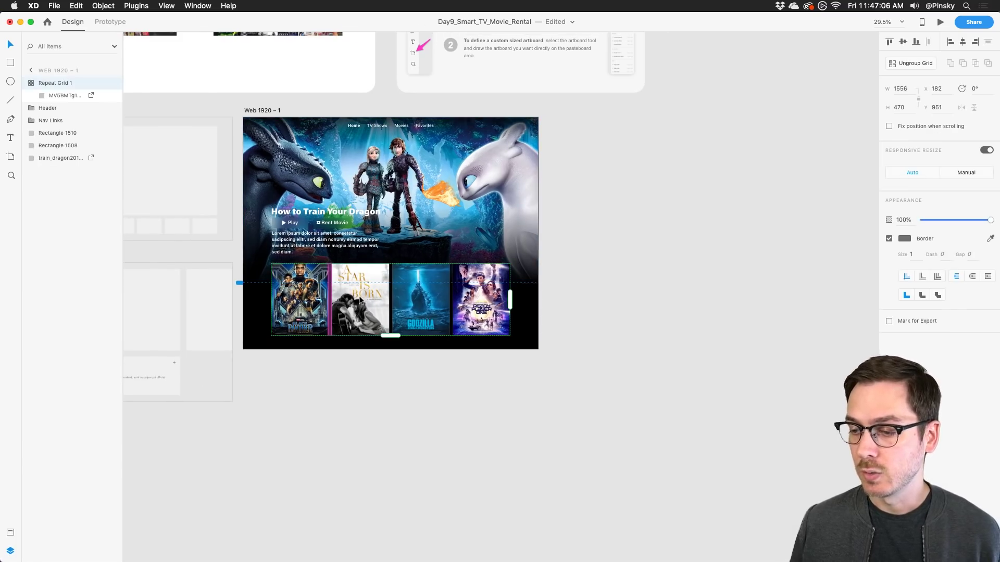
right_click(360, 301)
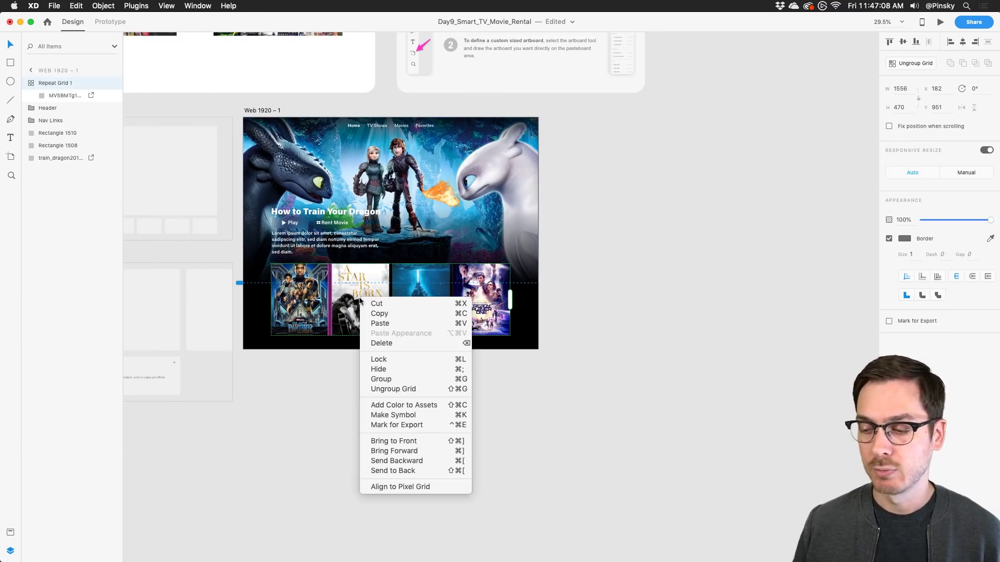
left_click(412, 390)
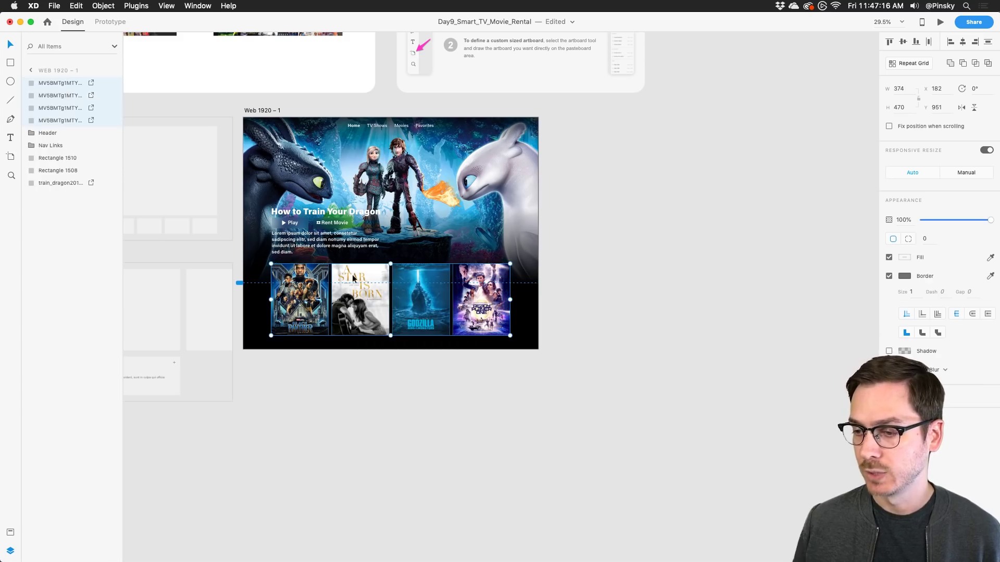
scroll(355, 279, "up", 5)
scroll(354, 280, "down", 5)
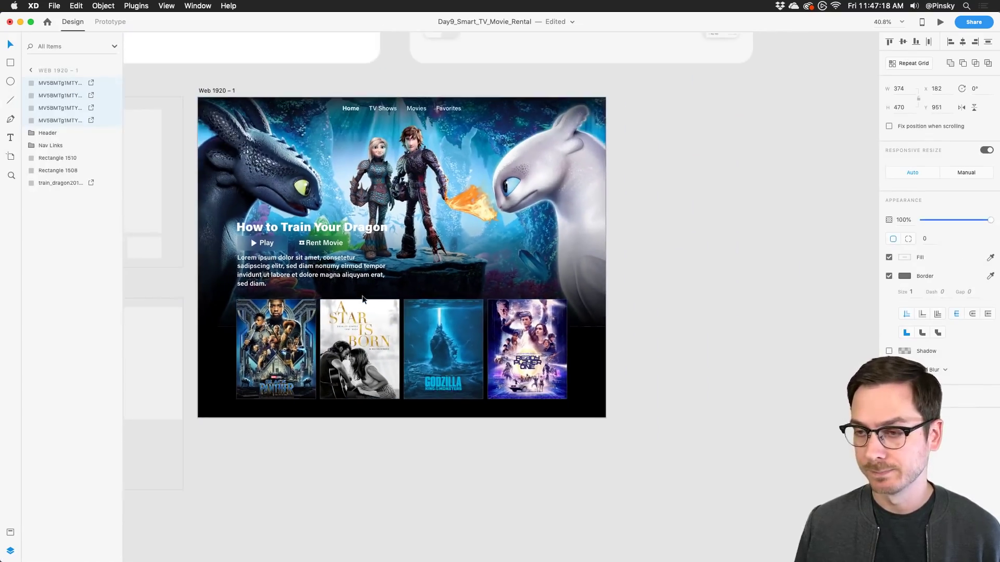
Duplicate the Web 1920 – 1 artboard and place the copy directly to its right, level with the original at Y 1421.
left_click(191, 91)
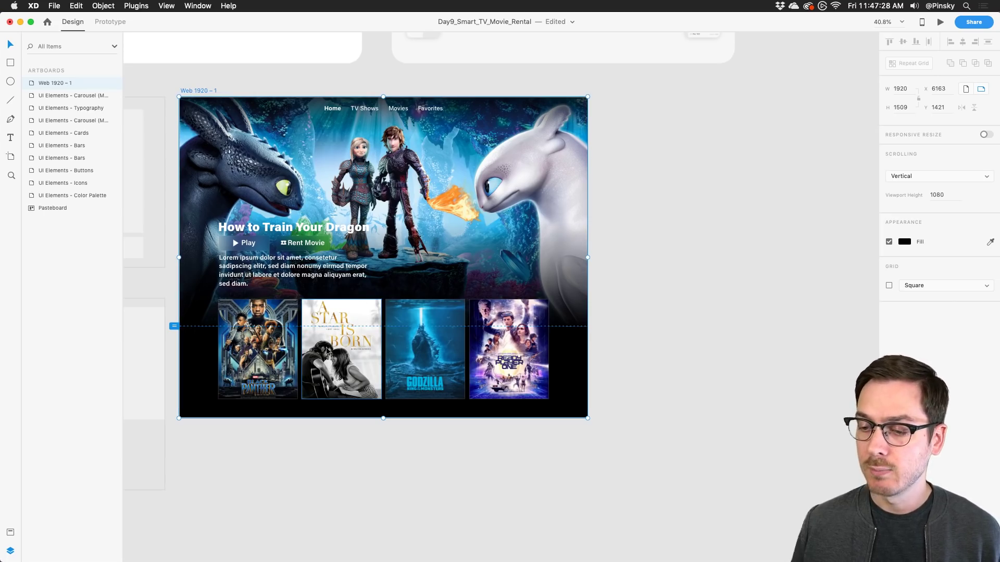
scroll(327, 352, "up", 5)
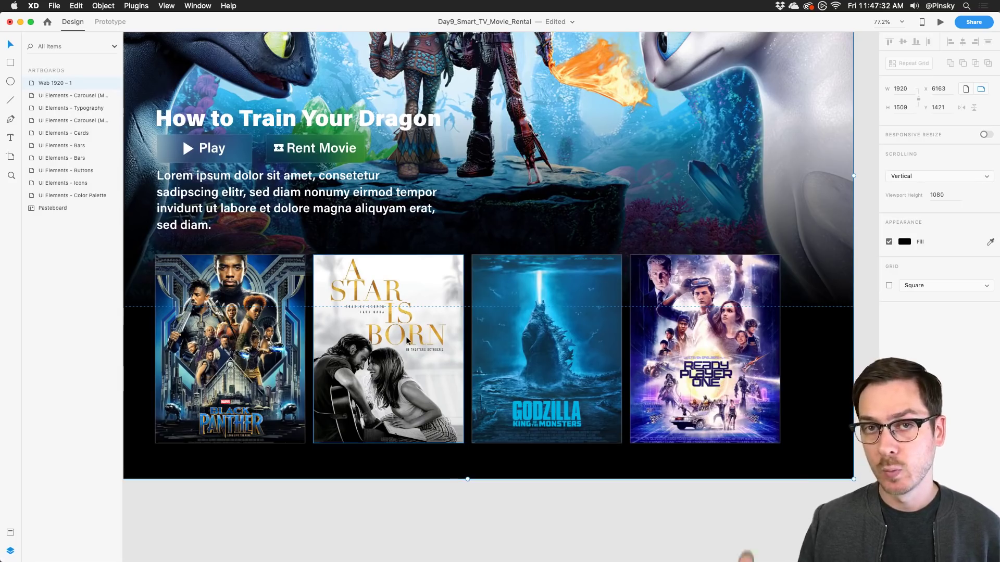
scroll(407, 341, "down", 5)
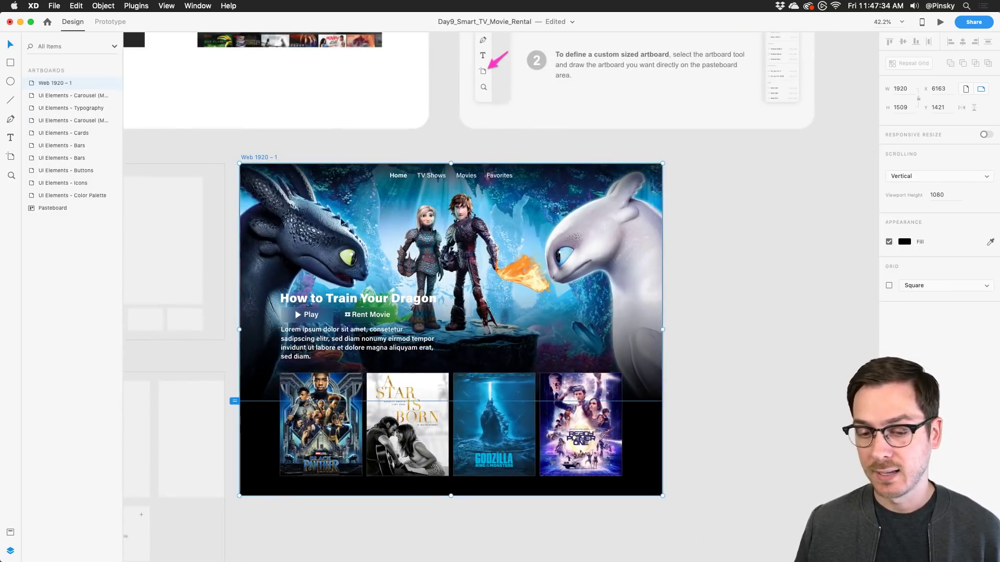
scroll(330, 191, "down", 2)
scroll(331, 191, "right", 1)
left_click_drag(236, 132, 682, 133)
scroll(682, 181, "right", 5)
scroll(682, 180, "down", 1)
scroll(681, 179, "right", 5)
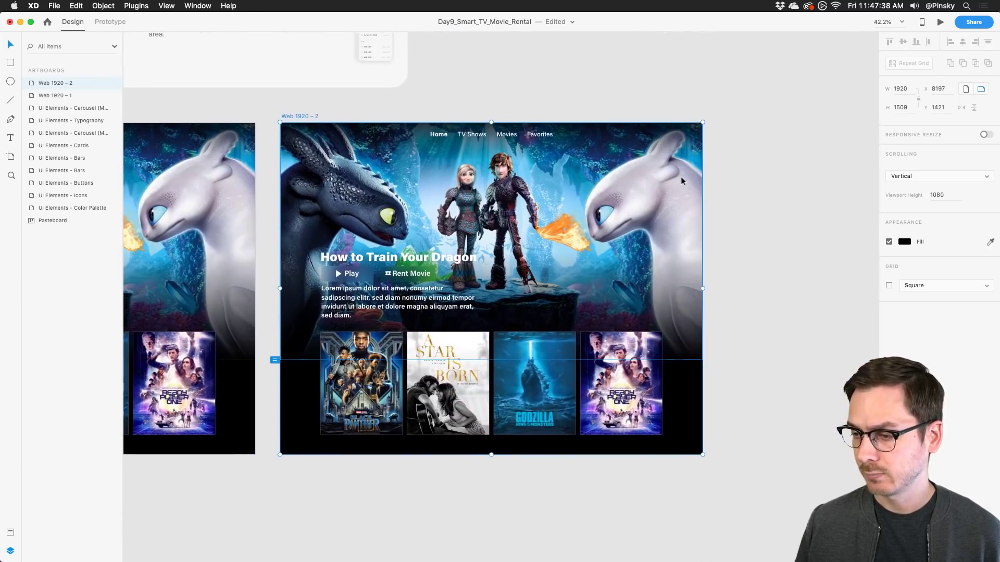
On the duplicated artboard, move the A Star Is Born poster above the row and enlarge it to 626 by 786 at X 182, Y 108.
left_click(470, 401)
left_click_drag(471, 401, 380, 286)
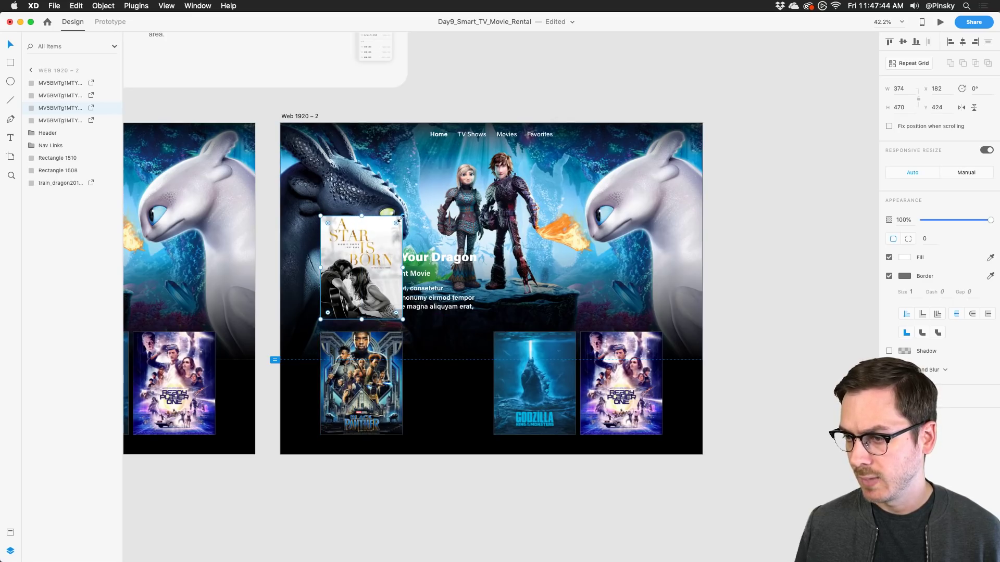
left_click_drag(409, 220, 494, 149)
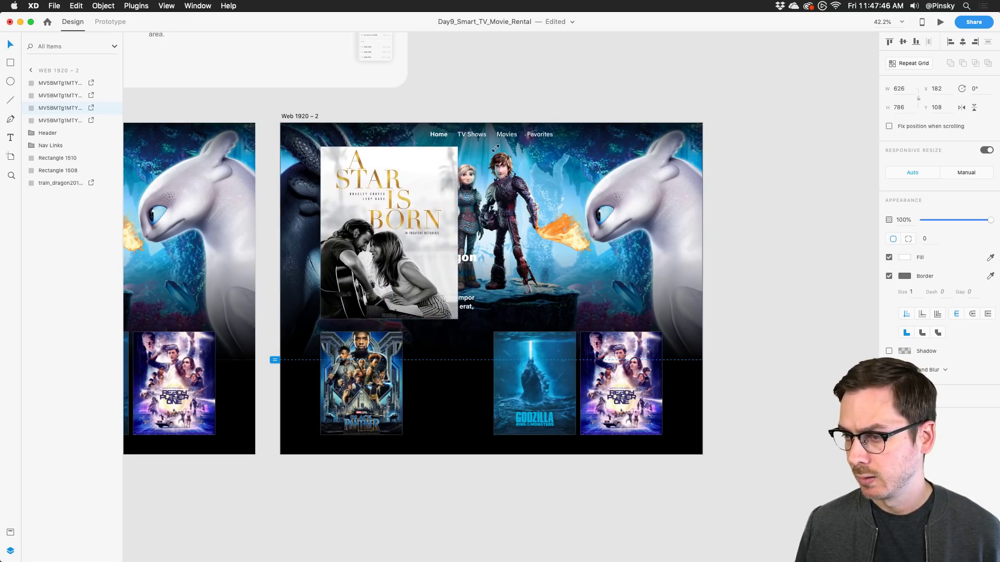
left_click(565, 199)
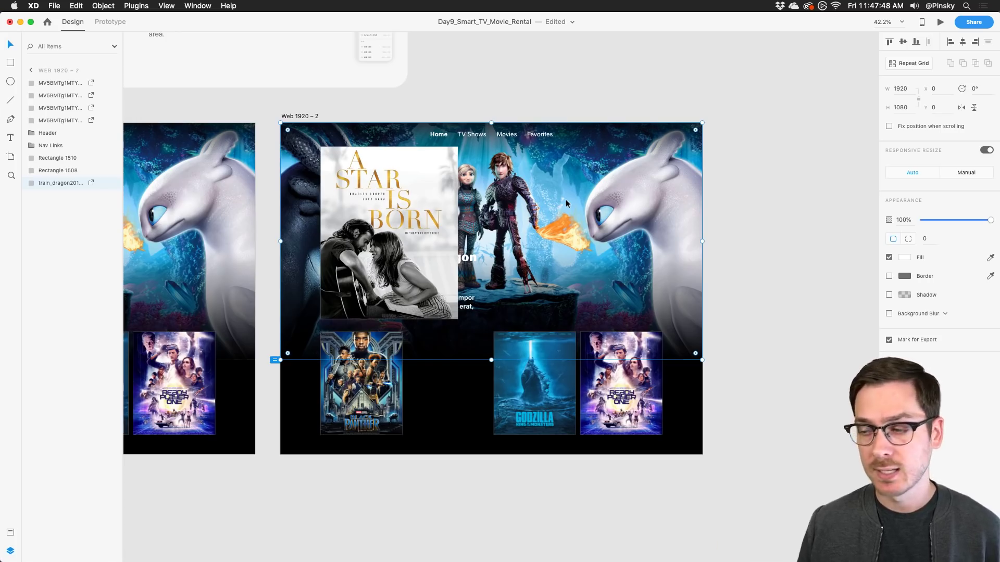
On Web 1920 – 2, make the dragon background image fully transparent and move the header group beside the enlarged poster at X 849, Y 108.
left_click_drag(991, 220, 920, 220)
left_click_drag(471, 256, 617, 155)
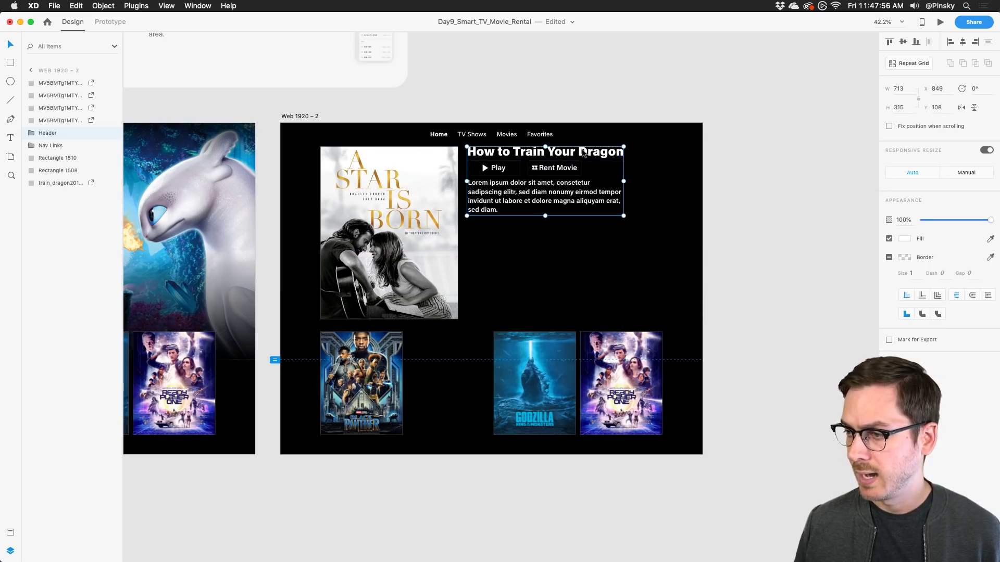
Change the header title on the Web 1920 – 2 artboard to "A Start Is Born".
double_click(583, 153)
double_click(582, 153)
type("A ")
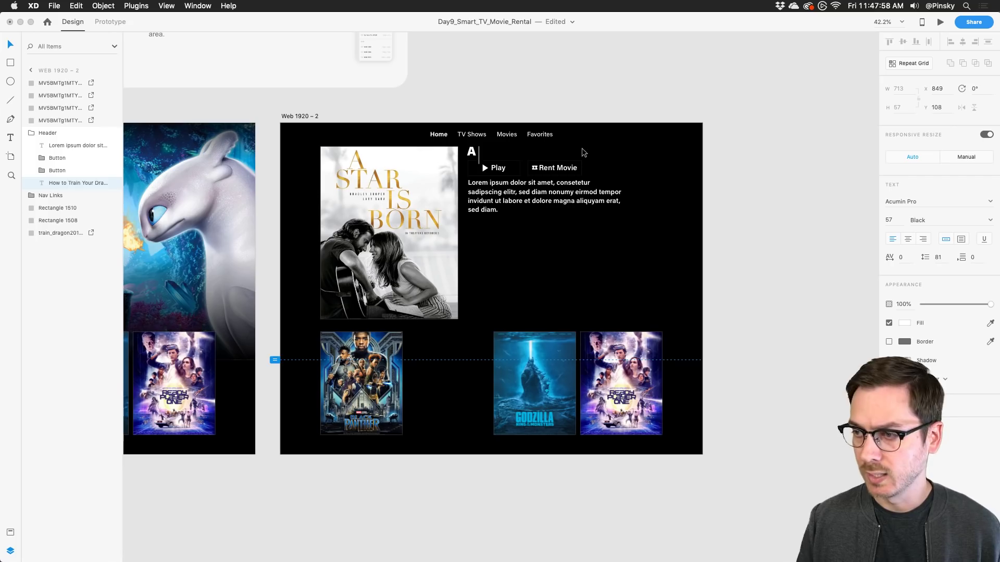
type("Start Is Born")
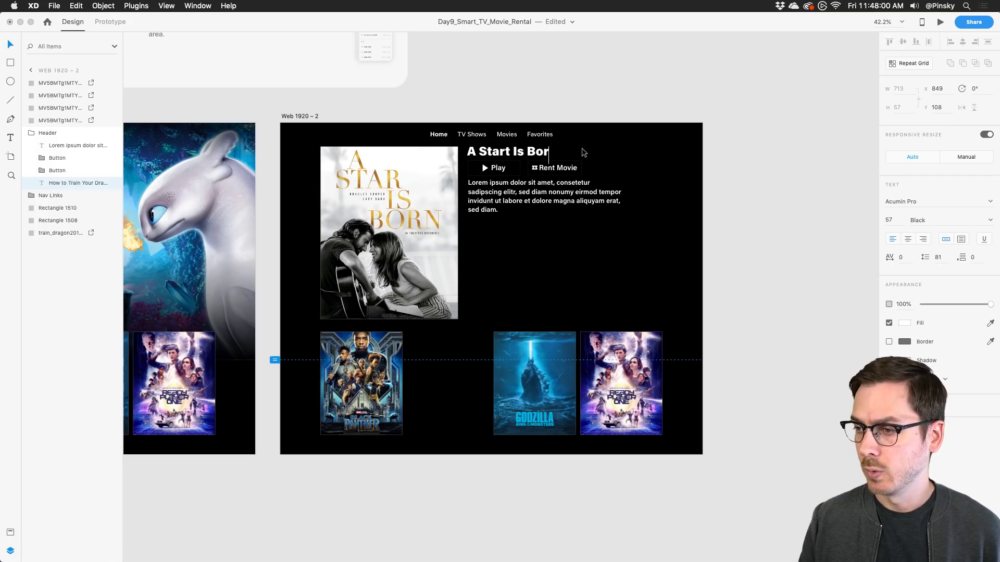
key("Escape")
Close the gap in the second artboard's poster row by moving Godzilla to X 586, Y 951 and Ready Player One next to it.
left_click_drag(555, 375, 470, 364)
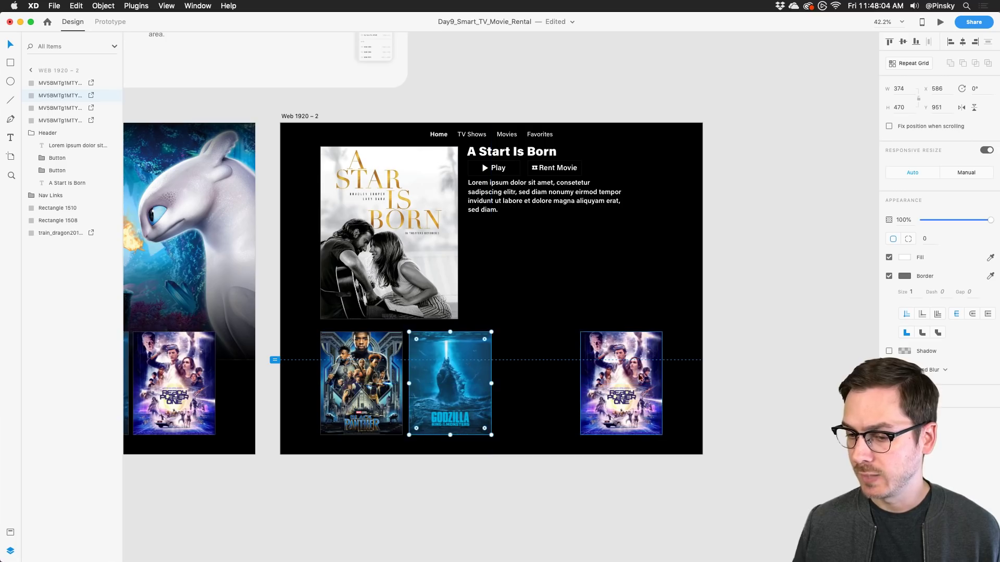
left_click_drag(619, 383, 533, 383)
scroll(557, 380, "left", 5)
left_click(464, 367)
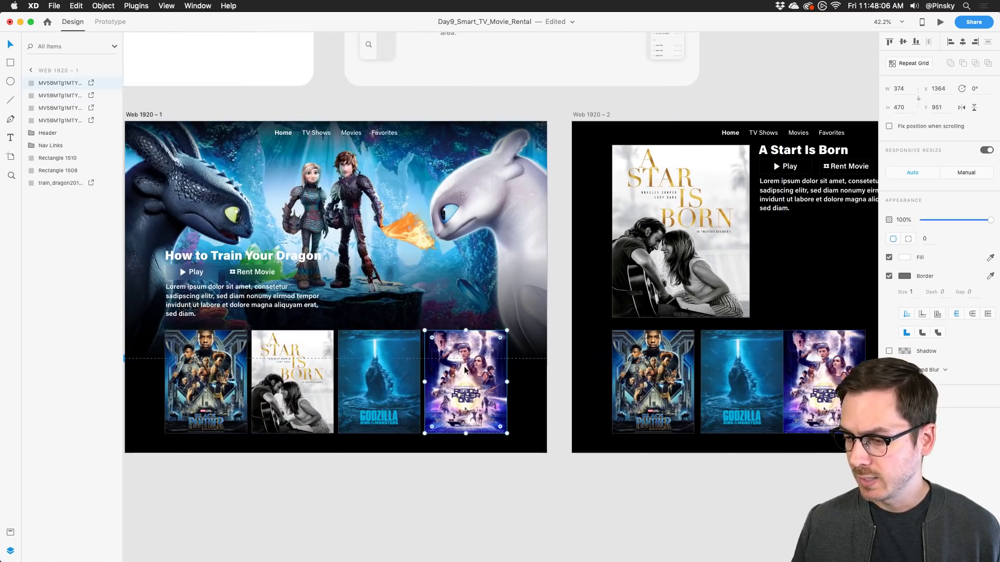
scroll(421, 368, "up", 3)
scroll(421, 369, "up", 3)
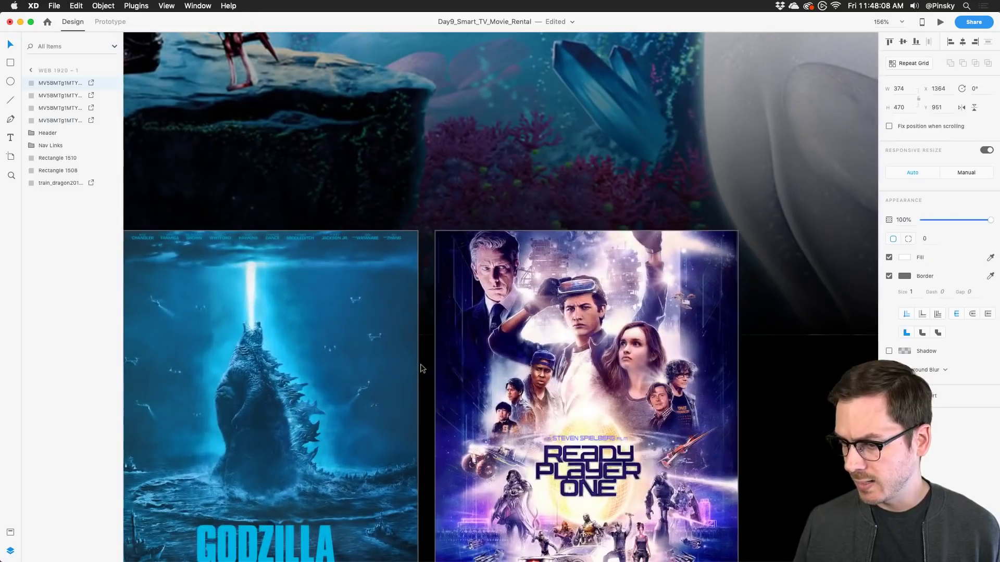
scroll(412, 366, "down", 3)
scroll(412, 370, "right", 5)
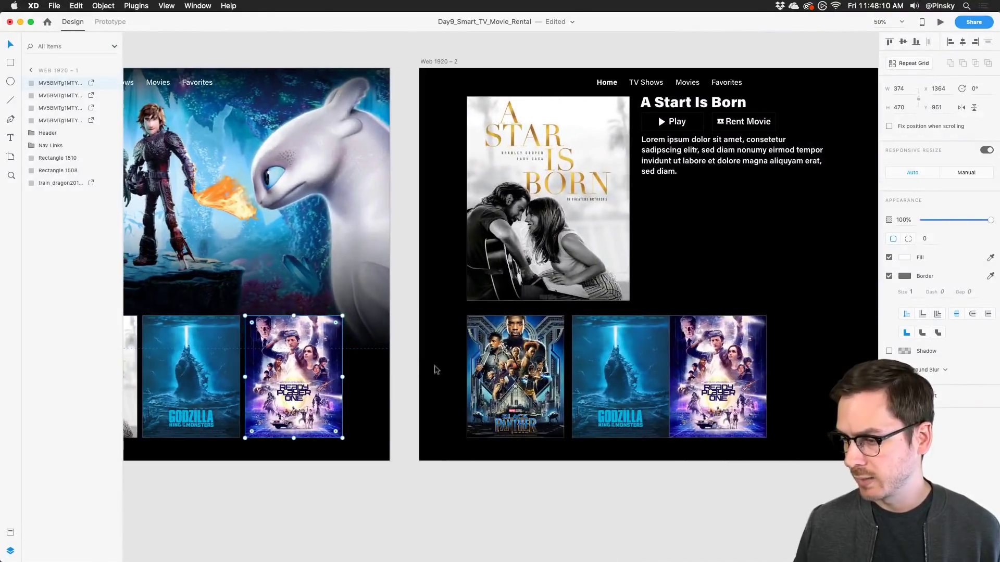
Match the first artboard's poster spacing by nudging Godzilla closer to Black Panther and placing Ready Player One at X 970, Y 951.
scroll(640, 406, "up", 5)
left_click(543, 285)
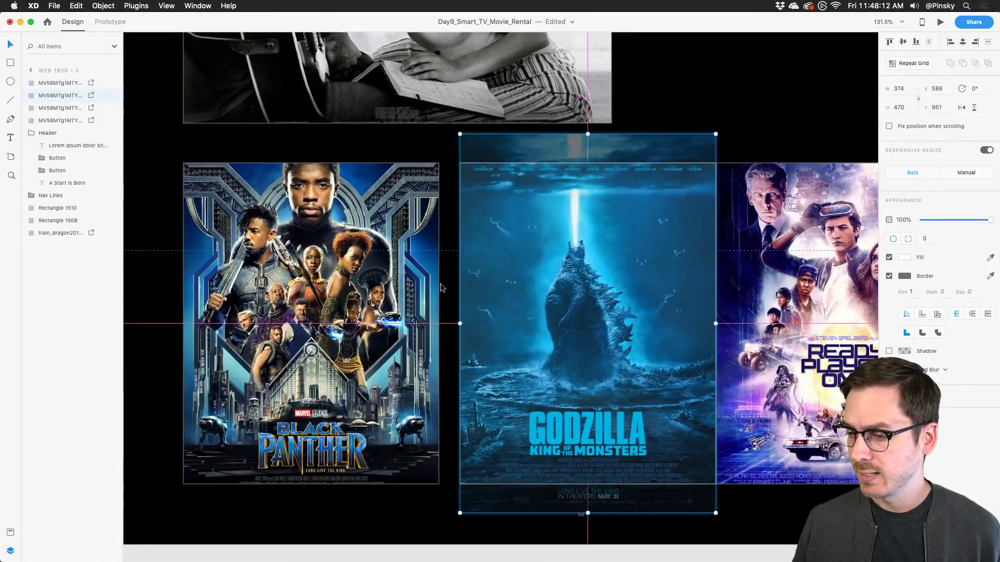
left_click_drag(543, 283, 527, 286)
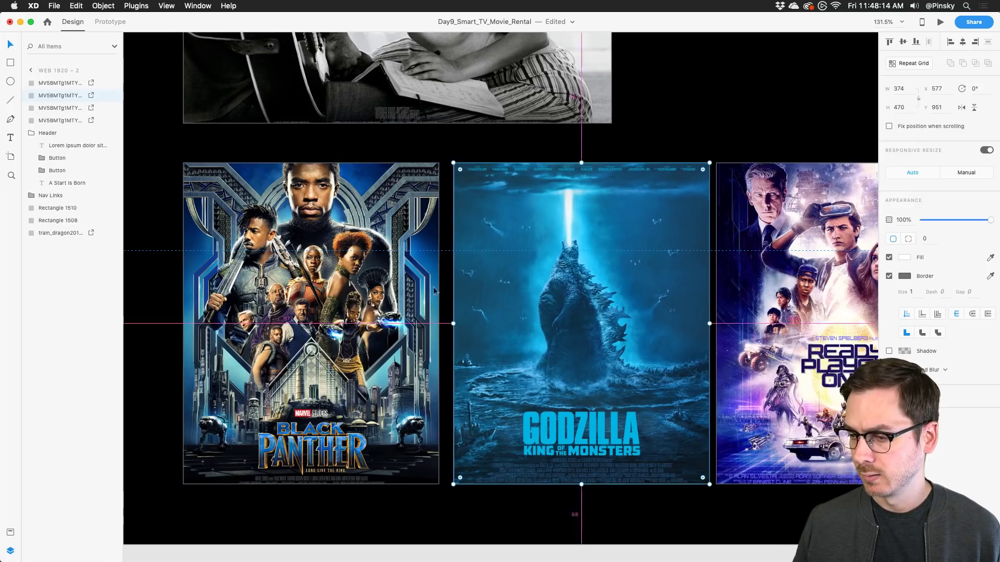
key("Left")
key("Left")
left_click_drag(750, 258, 758, 260)
scroll(758, 260, "down", 10)
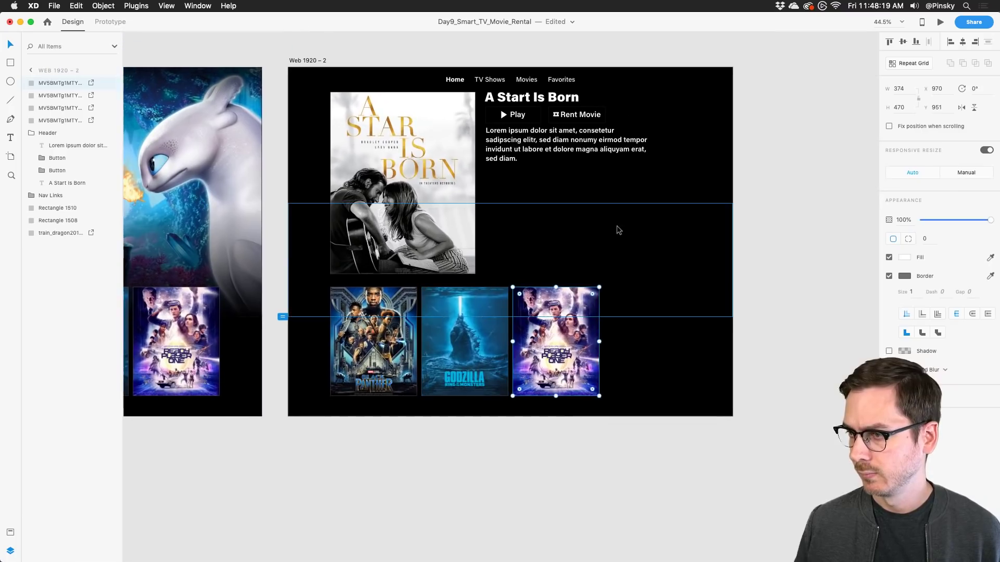
Shrink the large A Star Is Born poster slightly from its upper corner and move the header group beside it at X 801, Y 165.
left_click(810, 225)
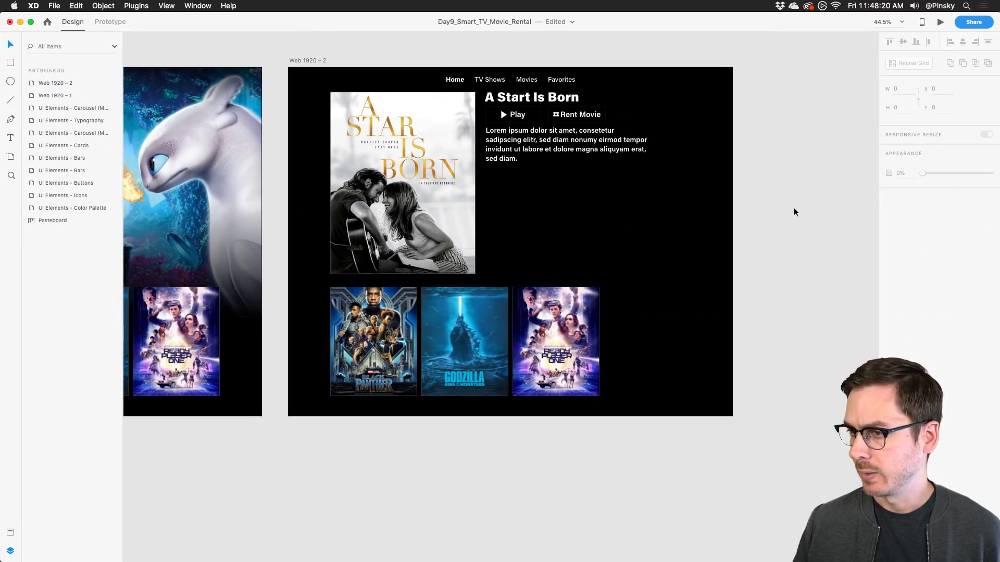
scroll(677, 183, "up", 1)
left_click(438, 109)
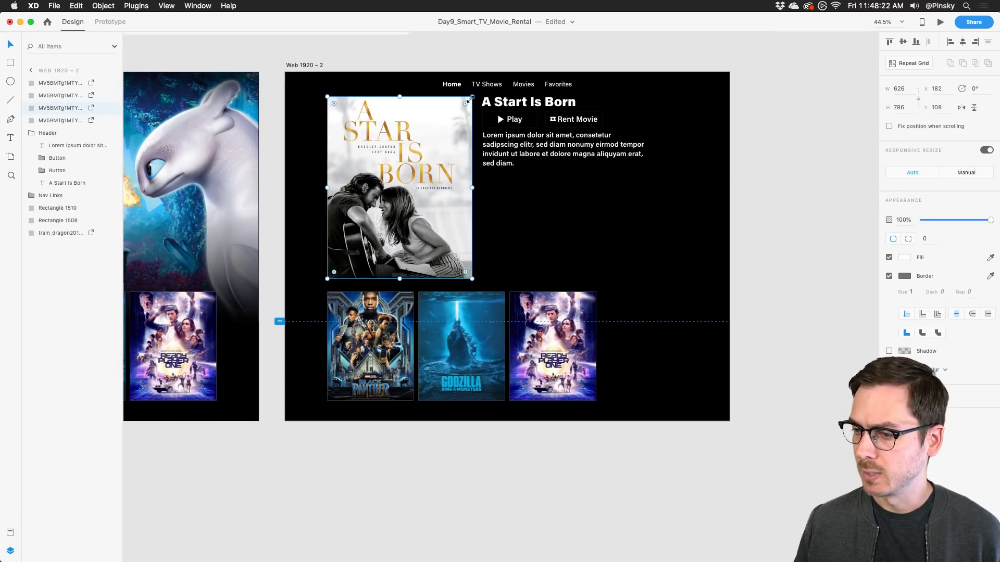
left_click_drag(469, 101, 491, 117)
left_click(505, 110)
scroll(490, 117, "down", 3)
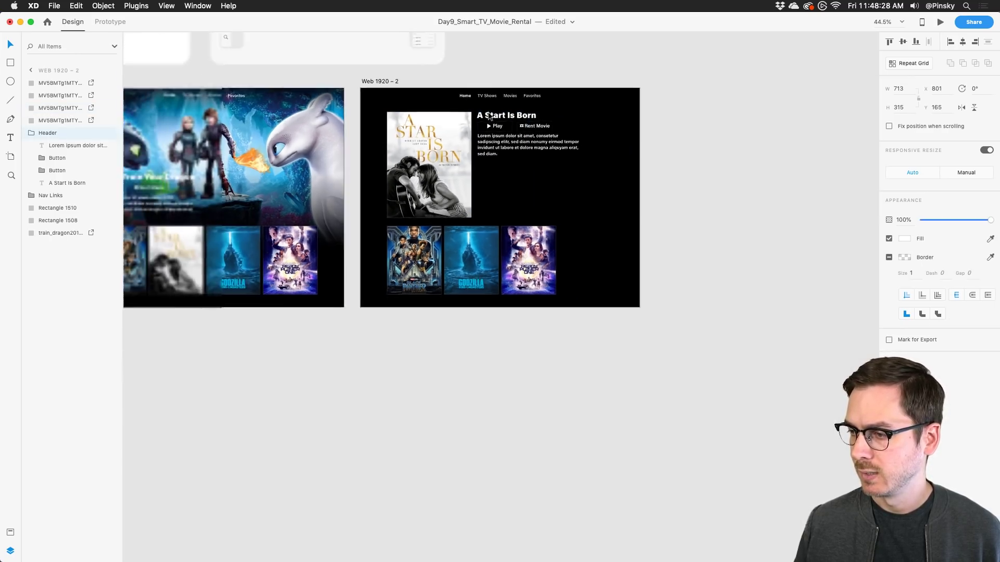
left_click(299, 151)
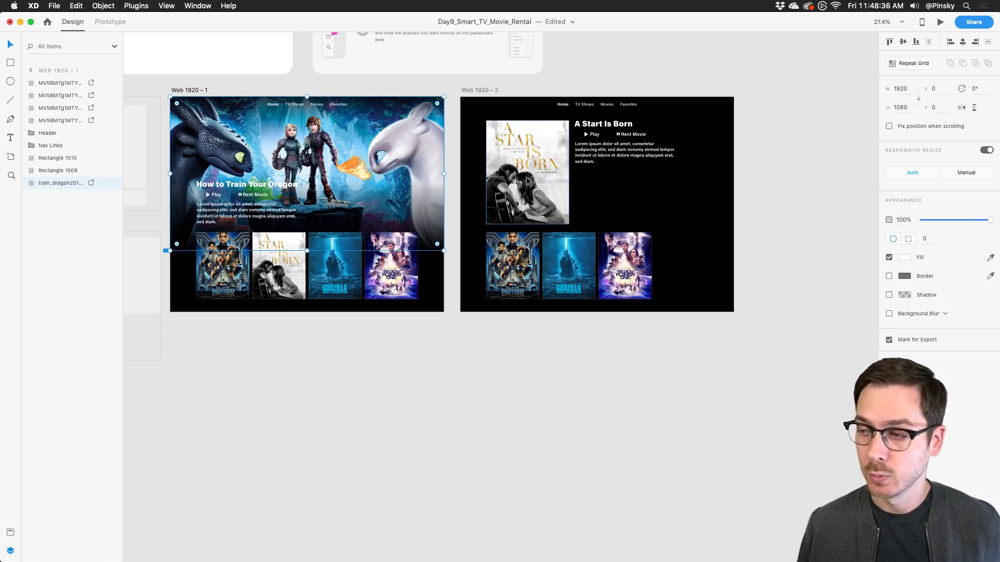
scroll(671, 156, "up", 3)
scroll(440, 205, "left", 5)
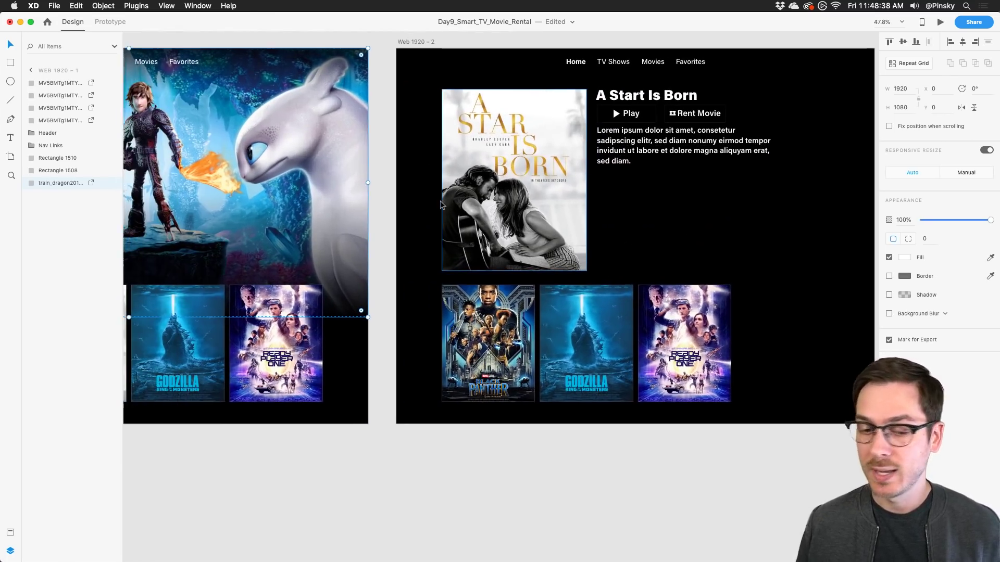
scroll(230, 187, "down", 3)
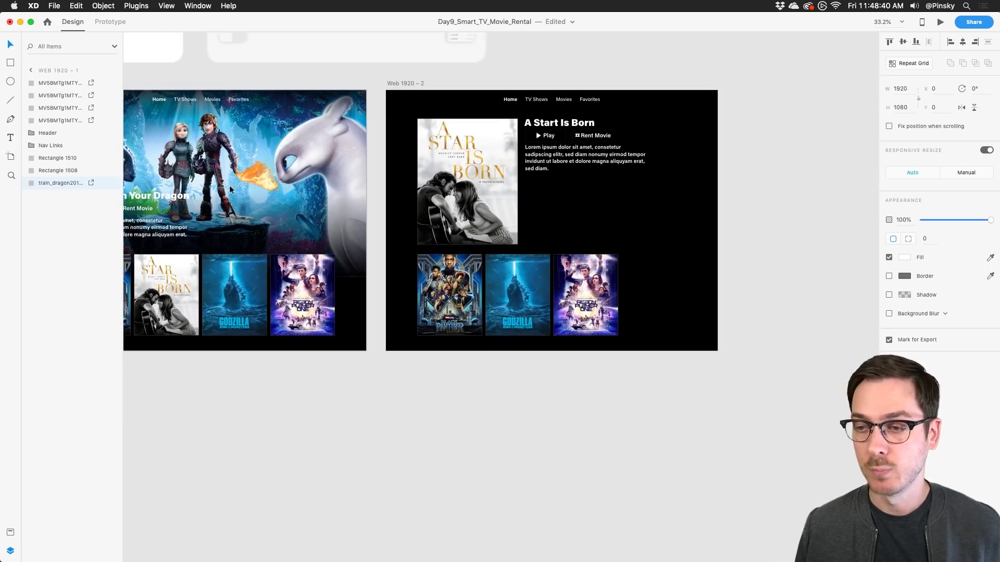
scroll(230, 189, "left", 2)
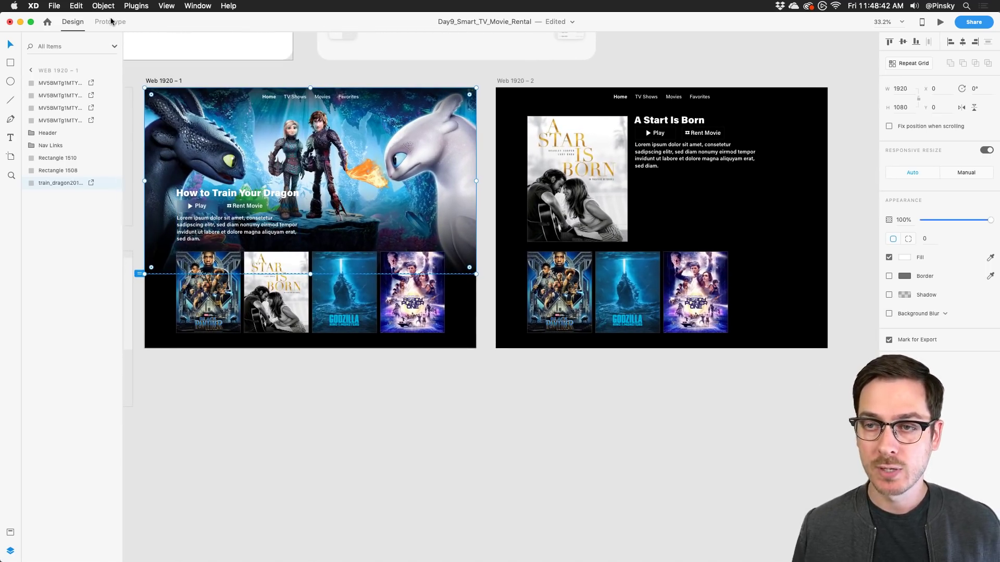
In Prototype mode, link the A Star Is Born poster on Web 1920 – 1 to the Web 1920 – 2 artboard.
left_click(111, 22)
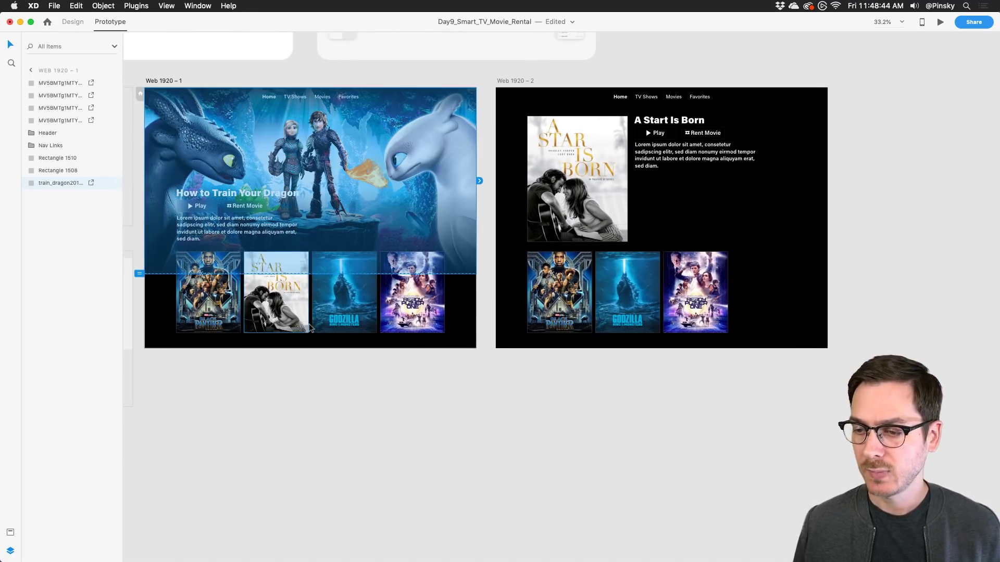
scroll(281, 300, "up", 3)
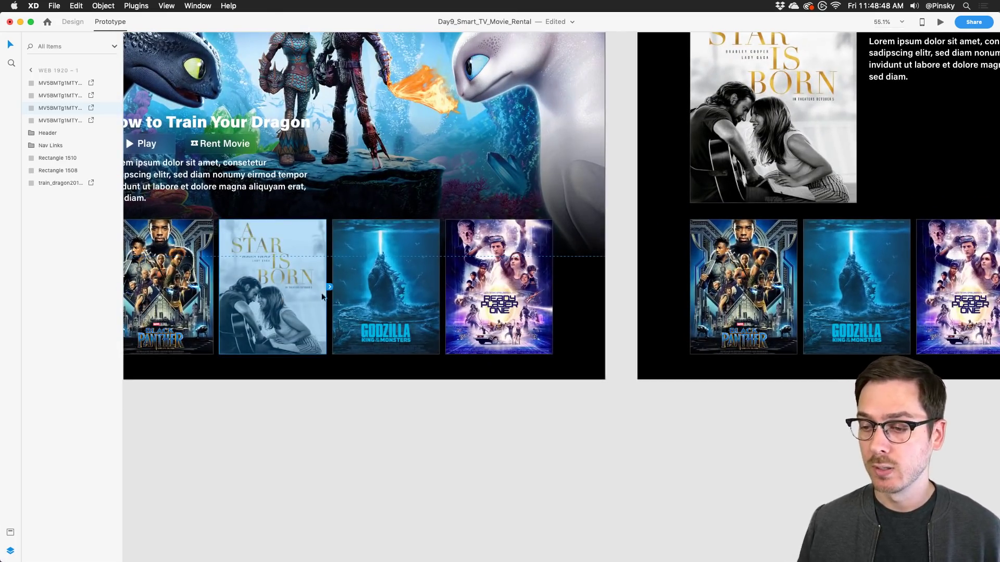
left_click_drag(330, 287, 718, 110)
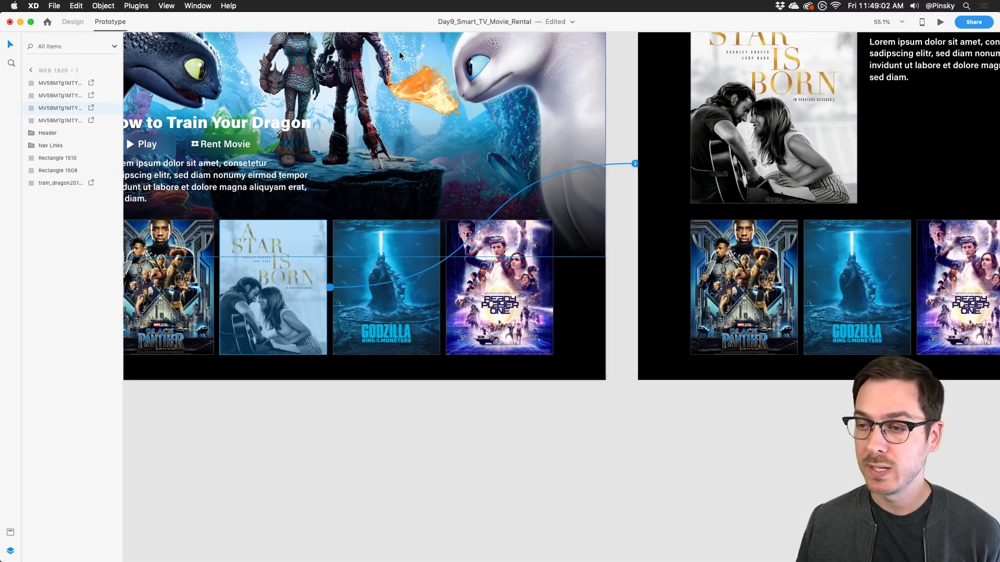
scroll(399, 51, "up", 5)
scroll(399, 51, "left", 5)
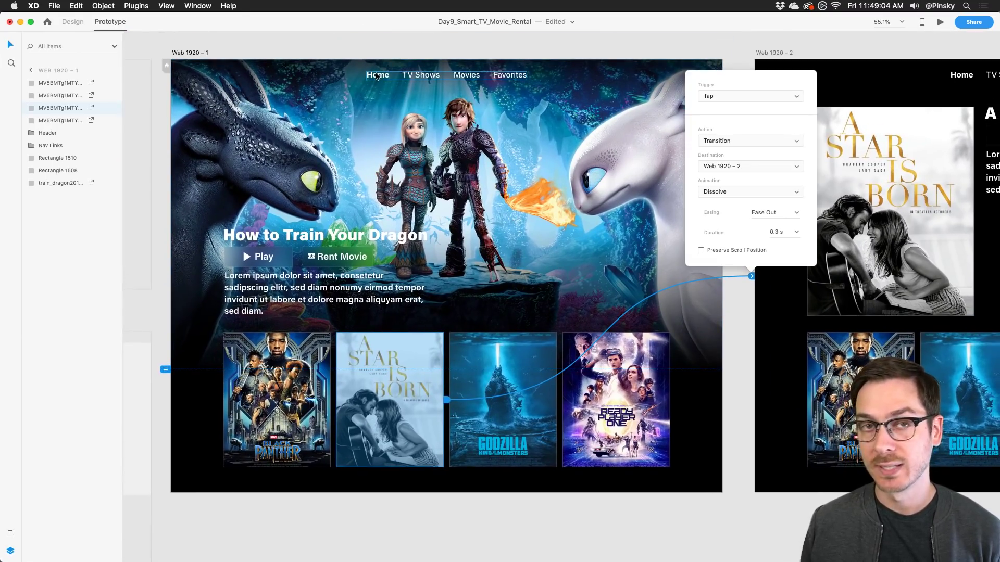
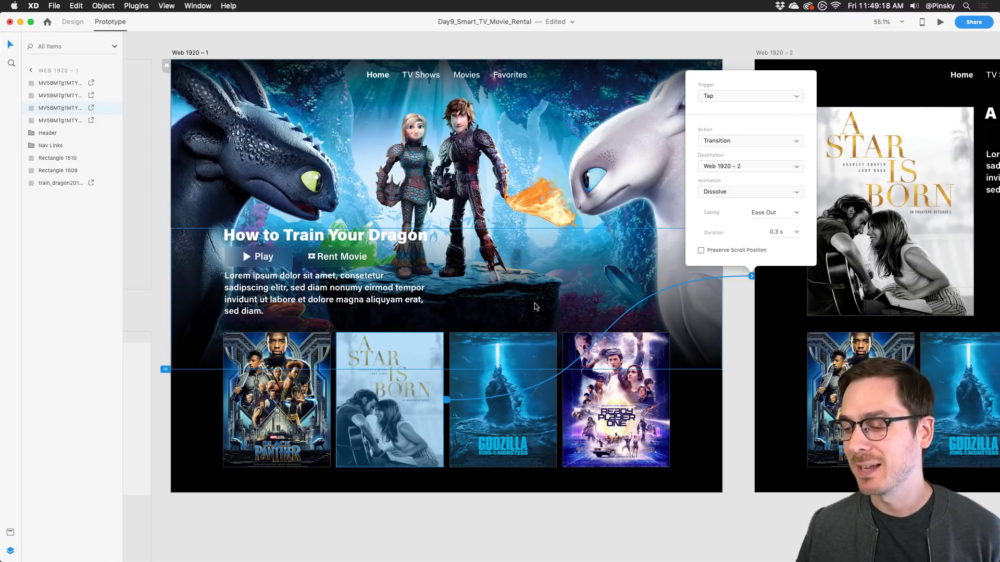
Keep Tap as the poster link's trigger and set its action to Auto-Animate.
scroll(531, 305, "right", 6)
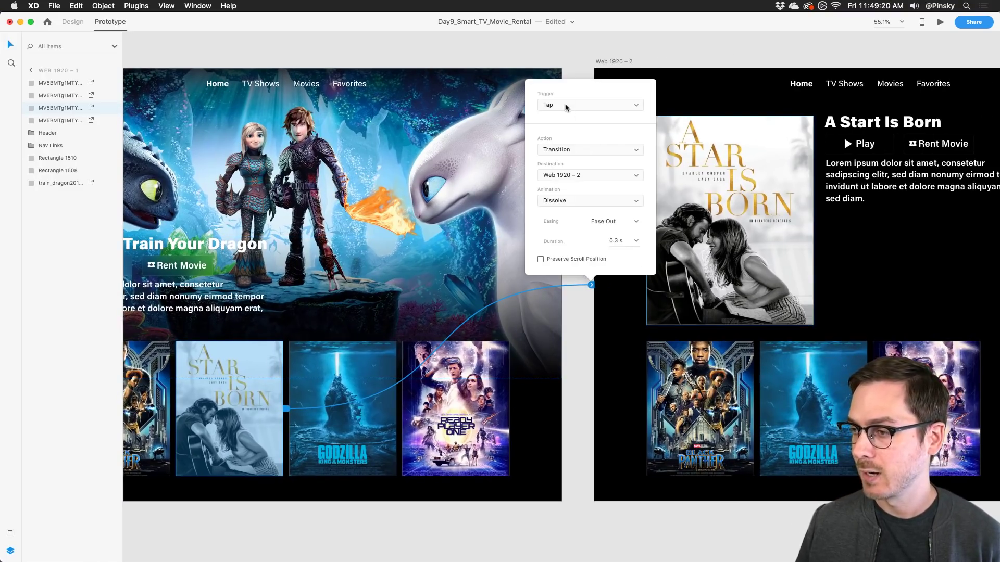
left_click(565, 105)
left_click(566, 105)
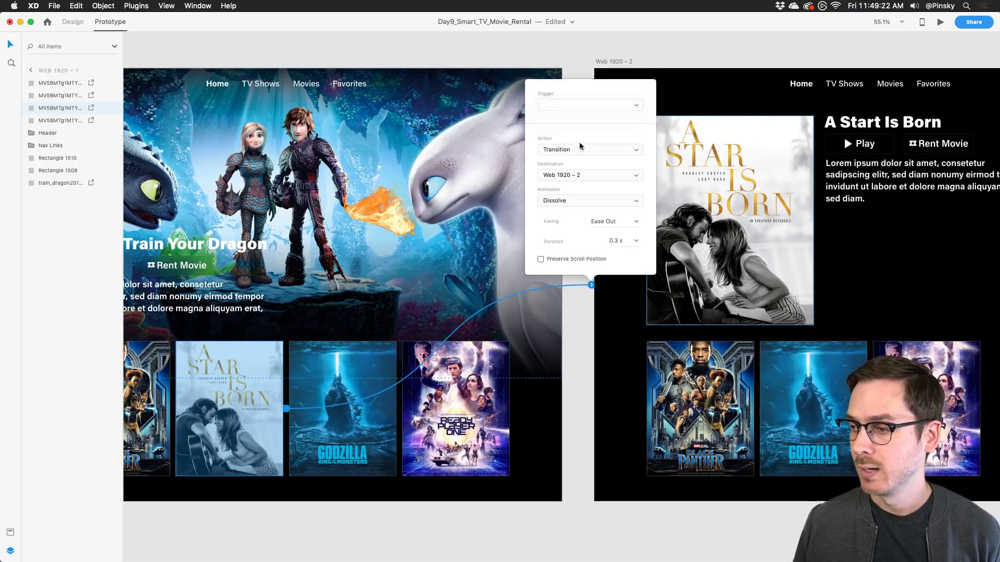
left_click(575, 150)
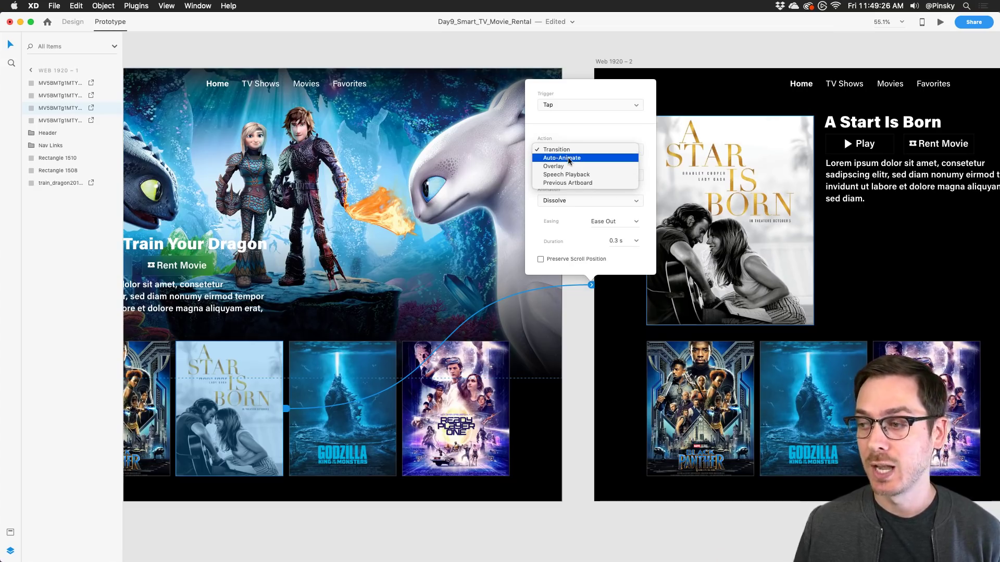
left_click(569, 159)
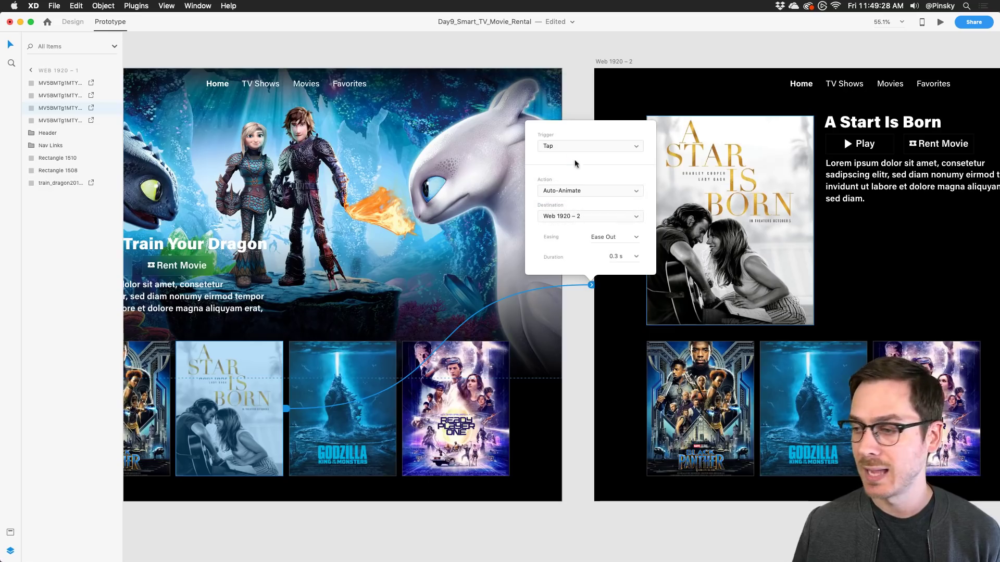
Set the Auto-Animate easing to Ease In-Out and its duration to 0.6 s.
left_click(635, 244)
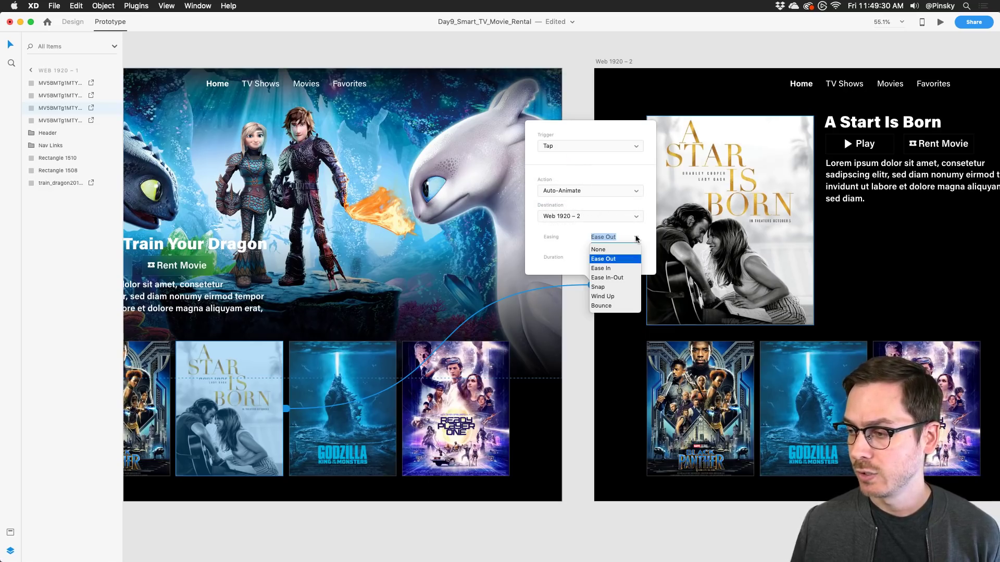
left_click(613, 280)
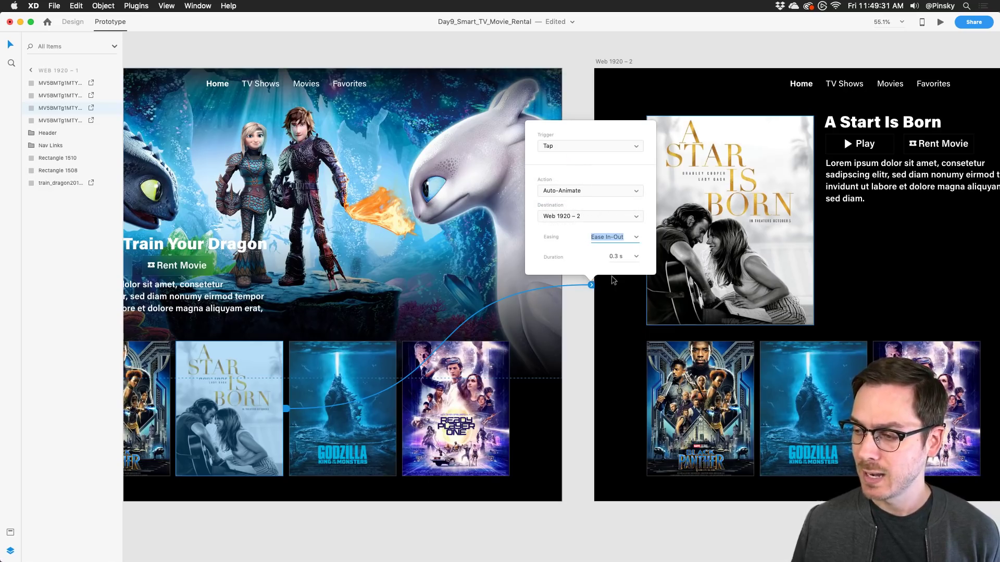
left_click(638, 256)
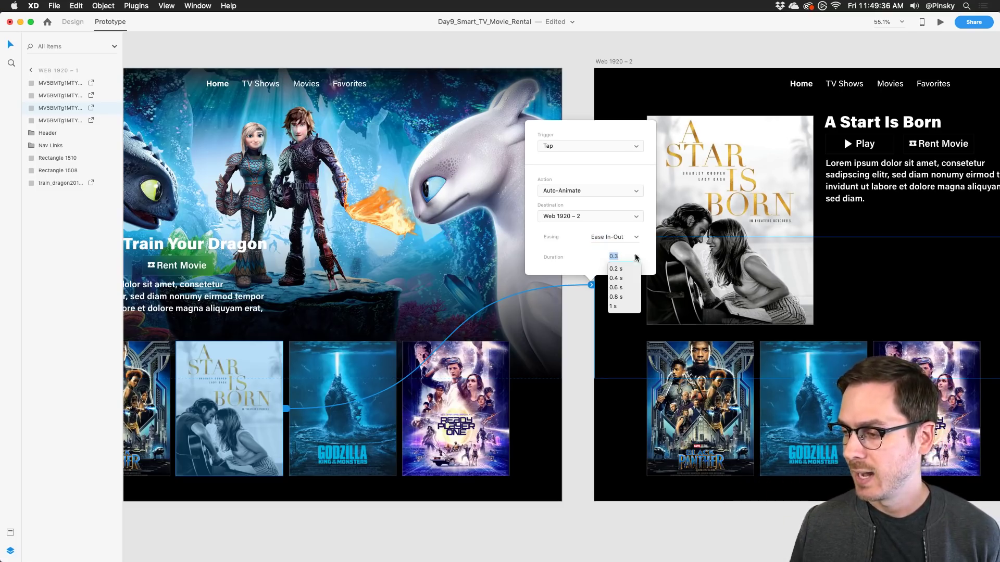
left_click(616, 288)
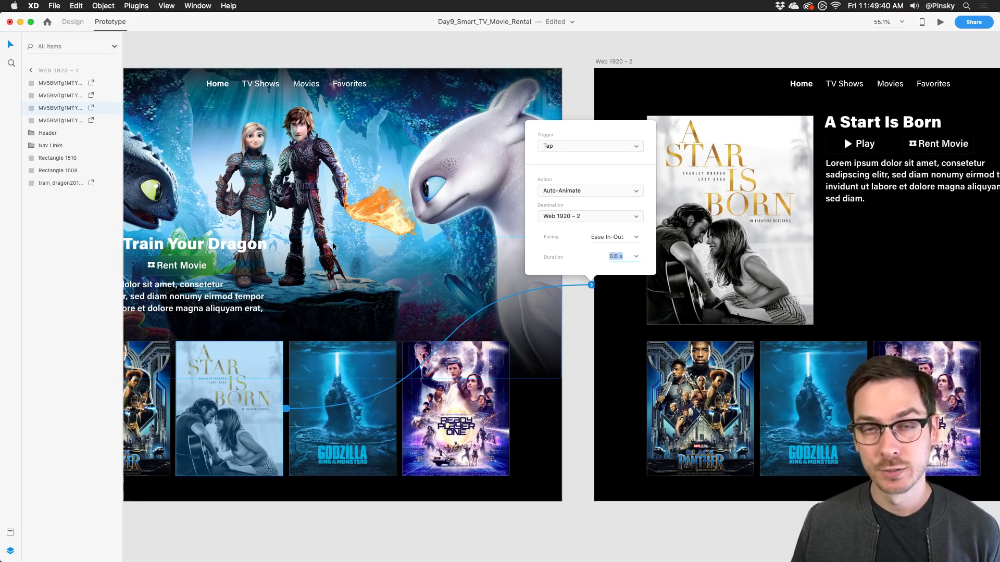
Preview the prototype starting from the Web 1920 – 1 artboard.
key("super+minus")
scroll(333, 248, "left", 3)
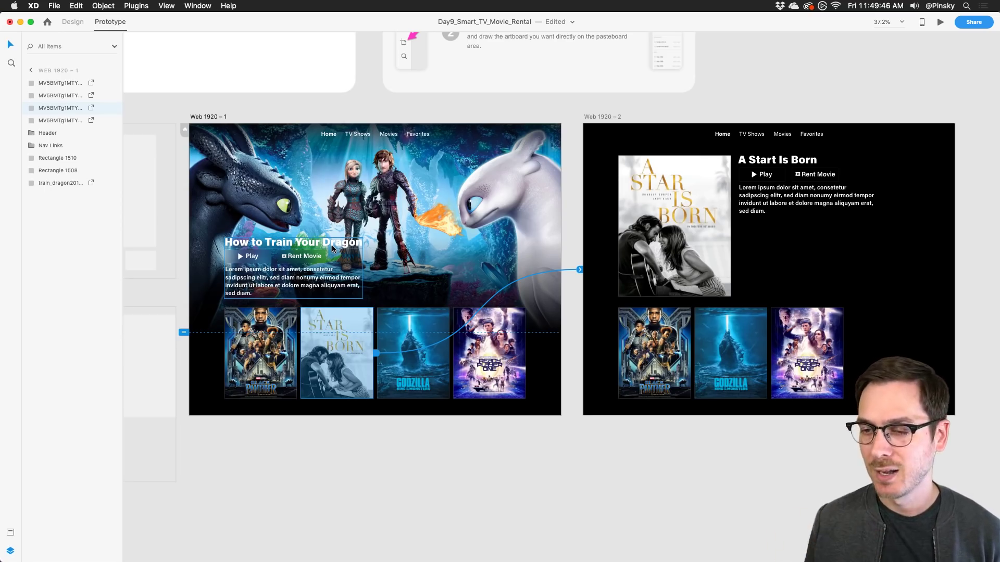
scroll(333, 249, "left", 2)
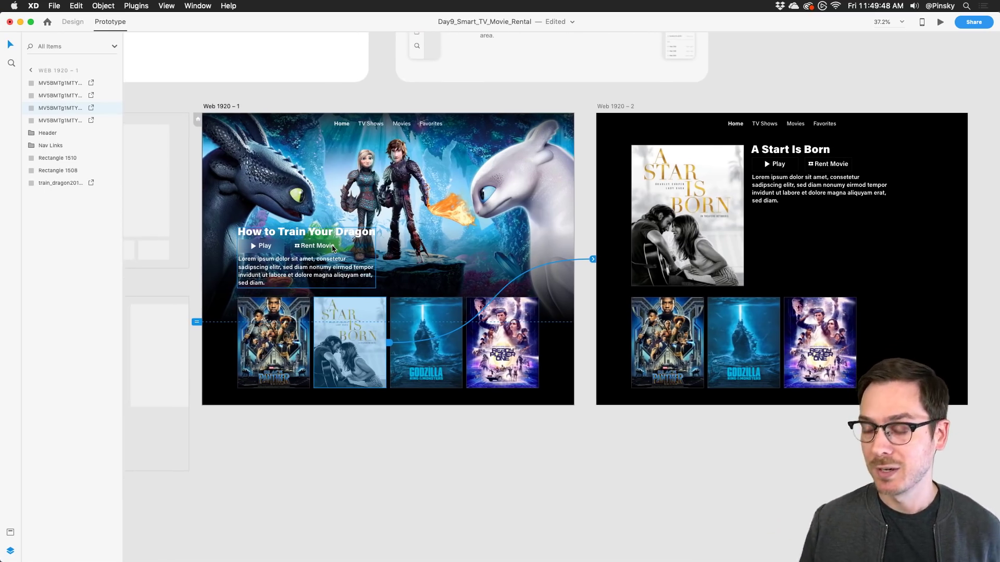
left_click(225, 107)
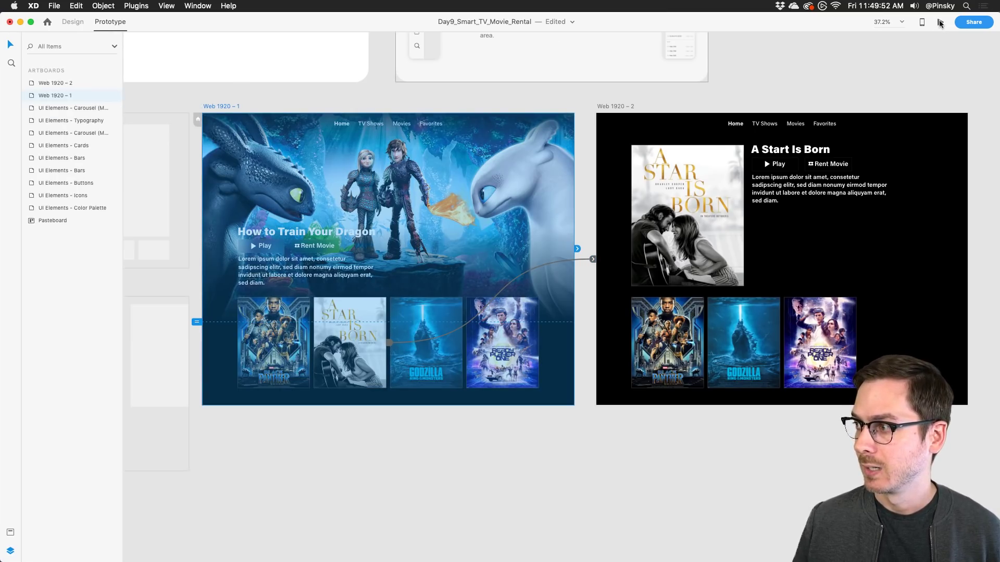
left_click(940, 23)
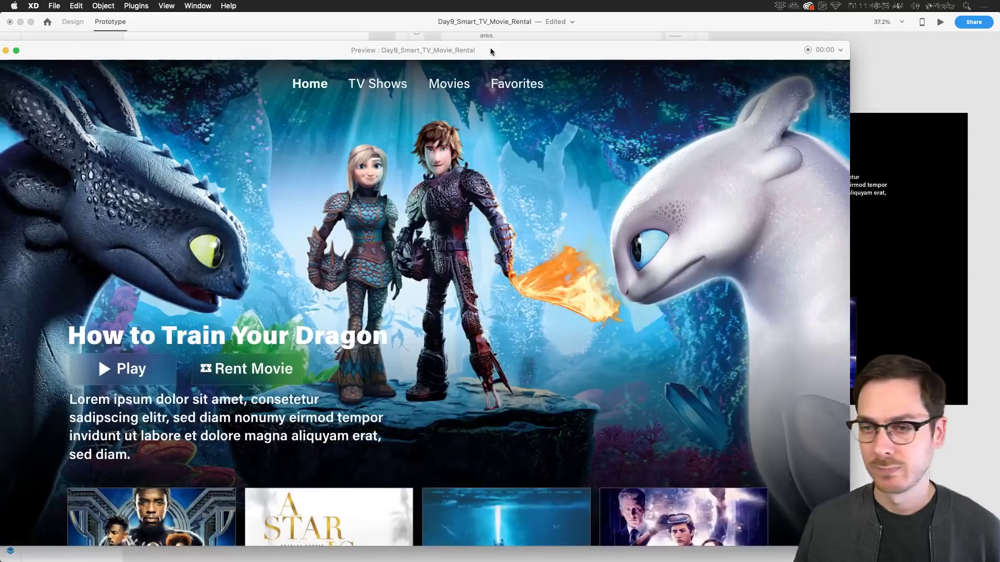
scroll(234, 380, "down", 5)
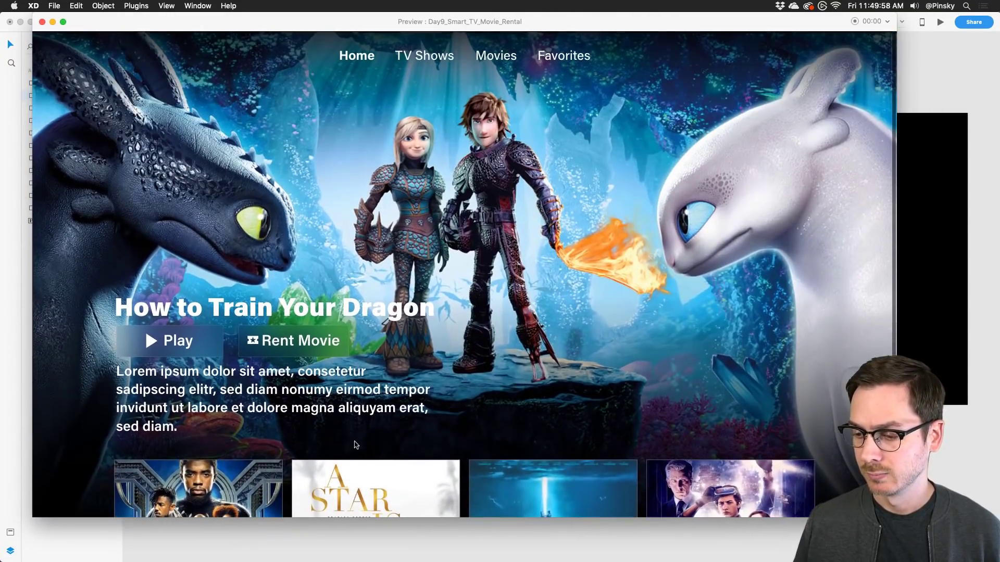
Test the A Star Is Born poster transition in the preview and close the preview.
mouse_move(397, 483)
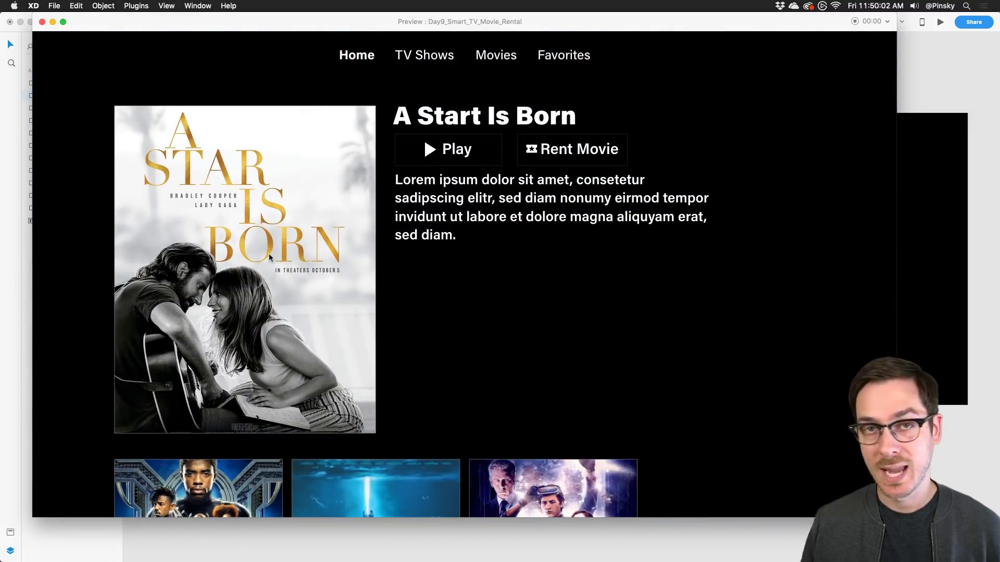
key("super+w")
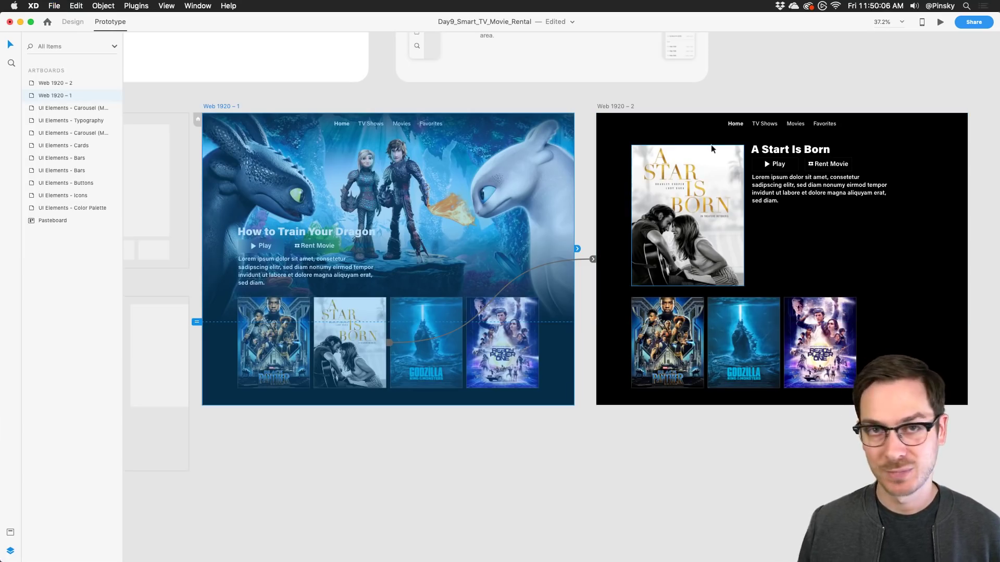
Copy the Backward button from the UI Elements – Buttons artboard and place it above the poster on Web 1920 – 2 at X 182, Y 87.
scroll(548, 151, "left", 15)
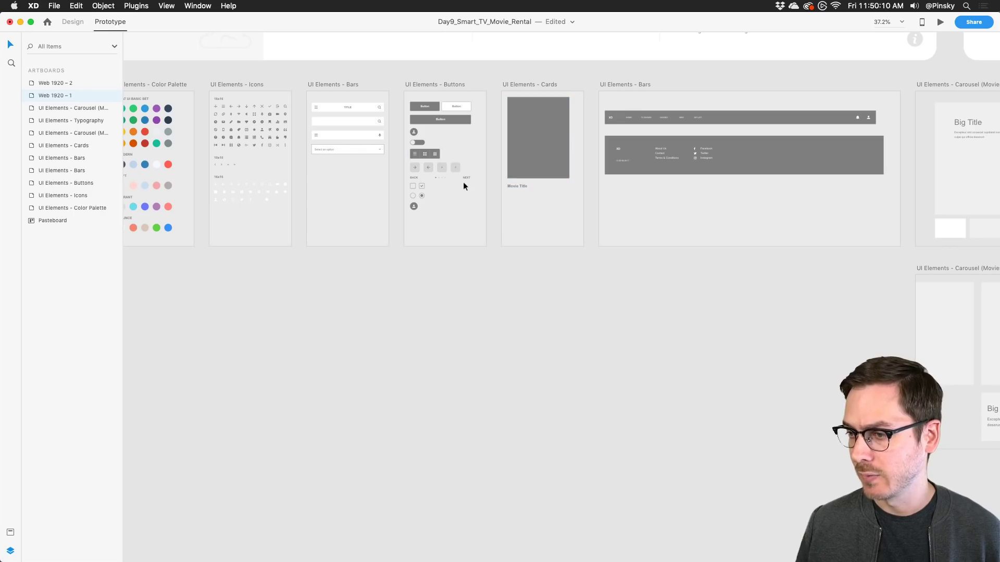
scroll(463, 182, "up", 5)
left_click(442, 111)
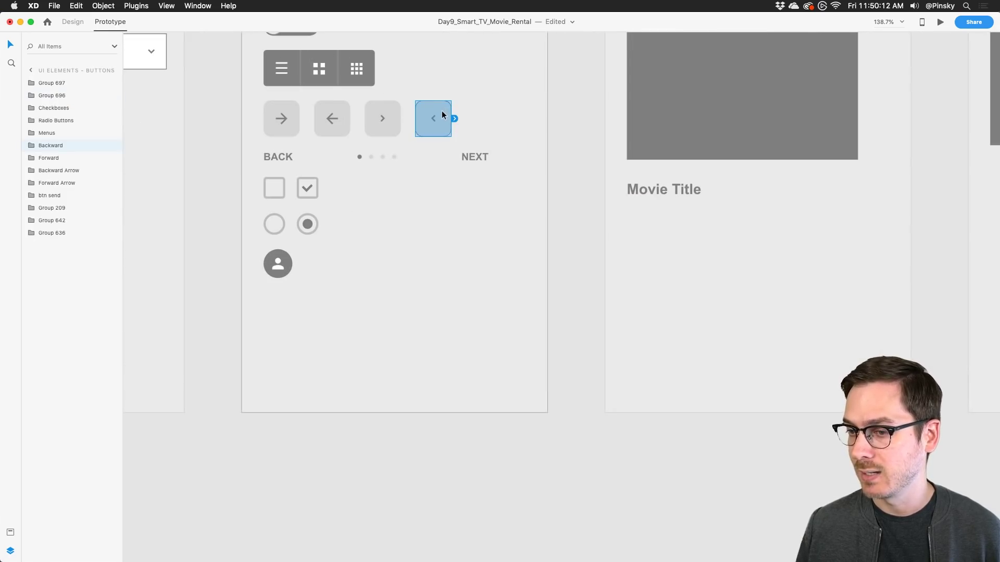
key("ctrl+Tab")
scroll(477, 206, "down", 8)
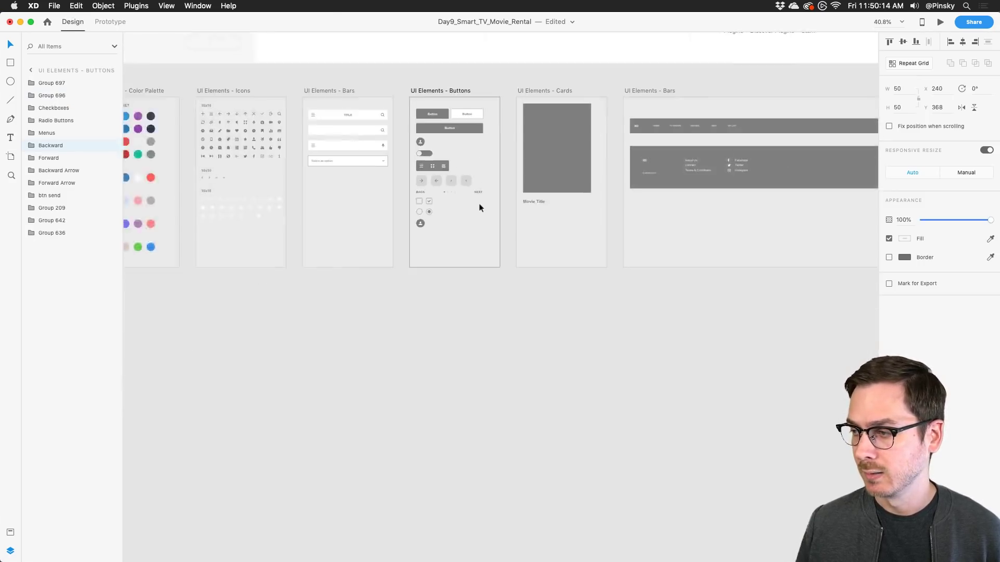
scroll(478, 205, "right", 10)
scroll(646, 202, "right", 10)
key("super+v")
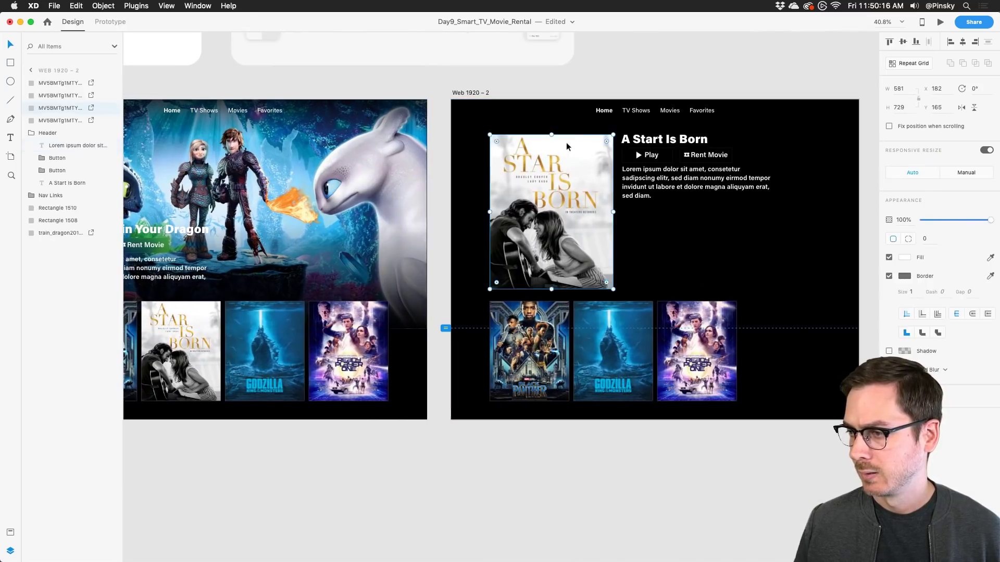
scroll(567, 142, "up", 3)
scroll(567, 142, "up", 3)
left_click_drag(471, 204, 453, 110)
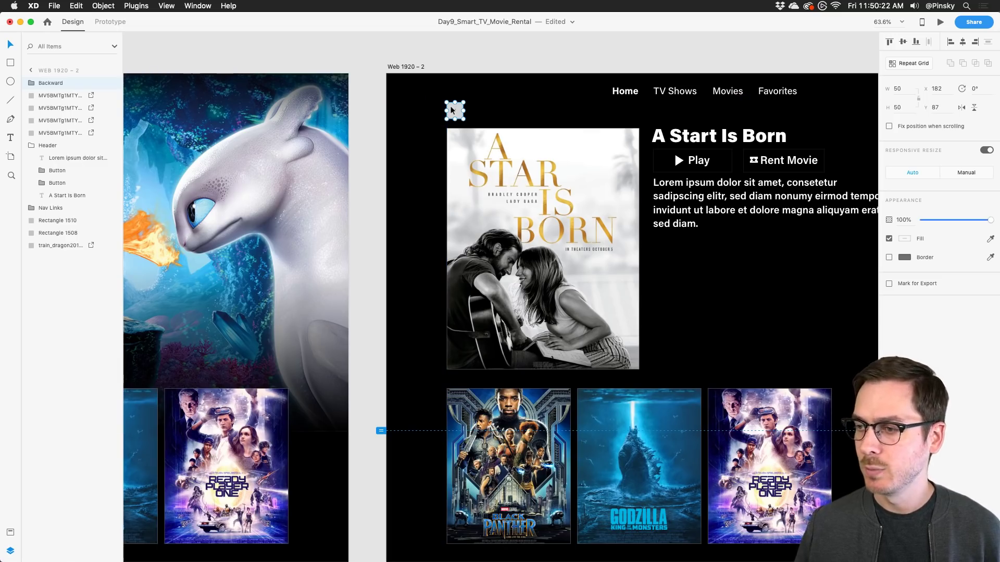
Make the Backward button's rounded background shape transparent by setting its opacity to 0%.
scroll(454, 110, "up", 6)
double_click(474, 116)
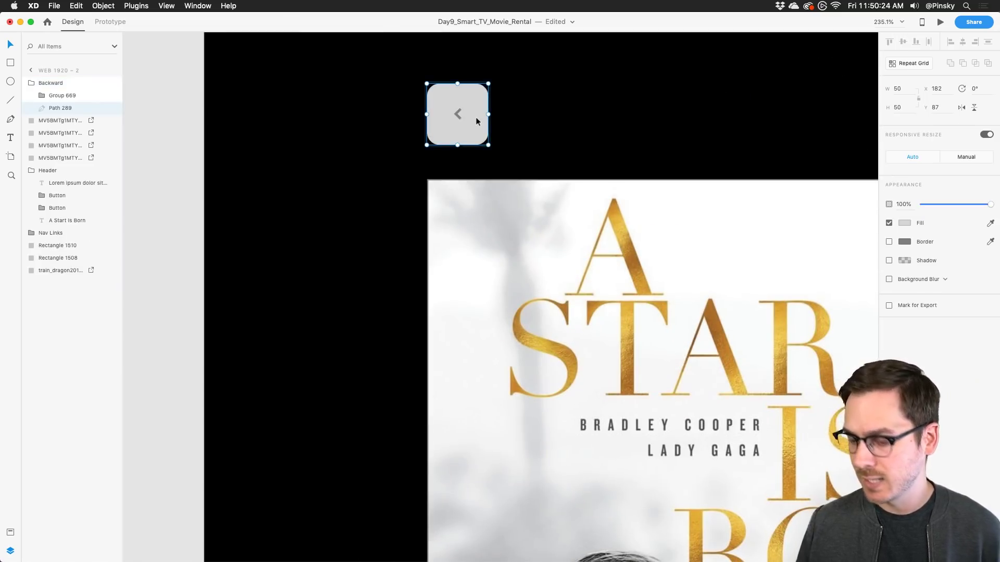
key("Delete")
key("super+z")
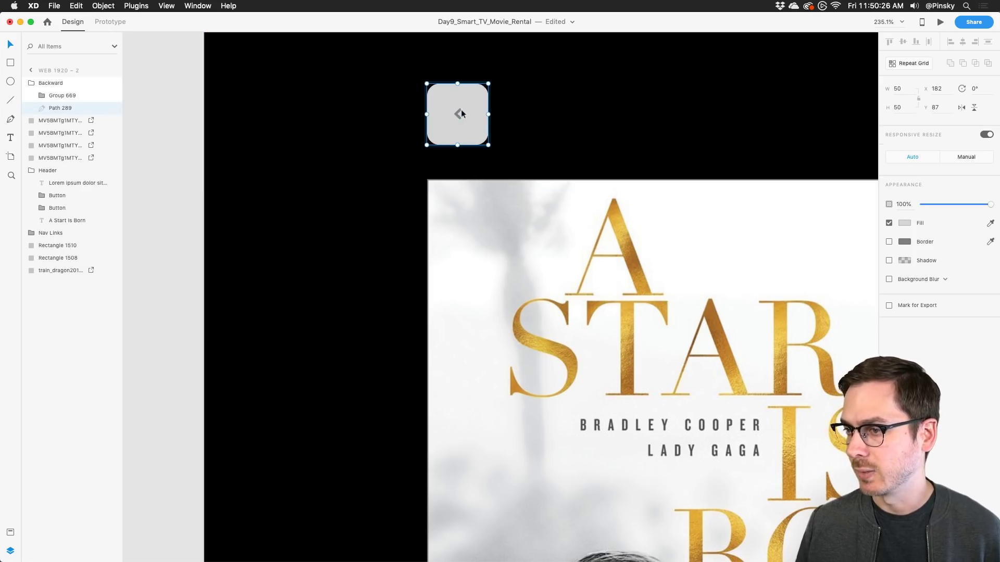
key("2")
key("8")
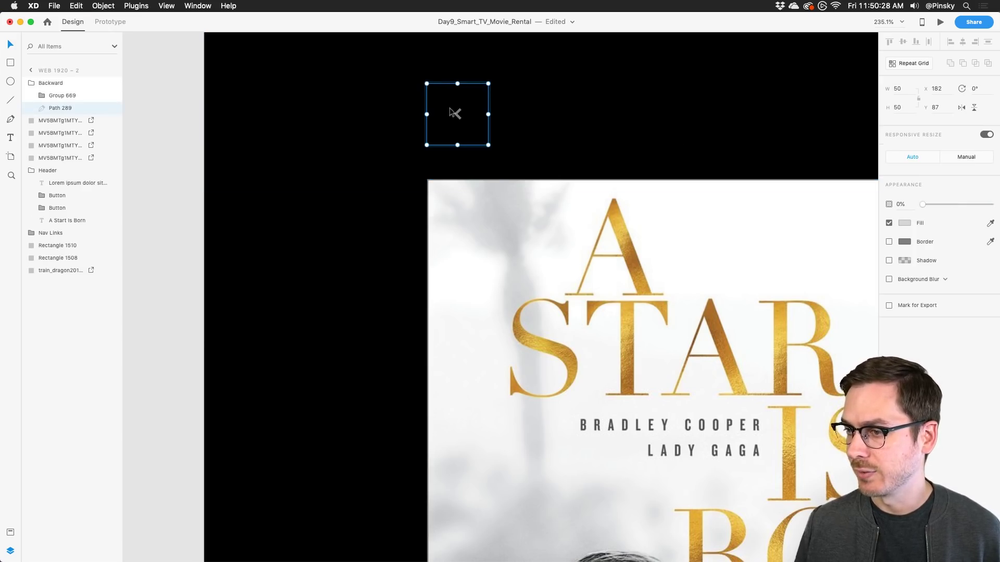
Enlarge the back button's chevron to about 21.5 × 33 and fill it with #FFFFFF.
left_click(453, 112)
left_click_drag(461, 122, 472, 134)
left_click(904, 223)
type("ffffff")
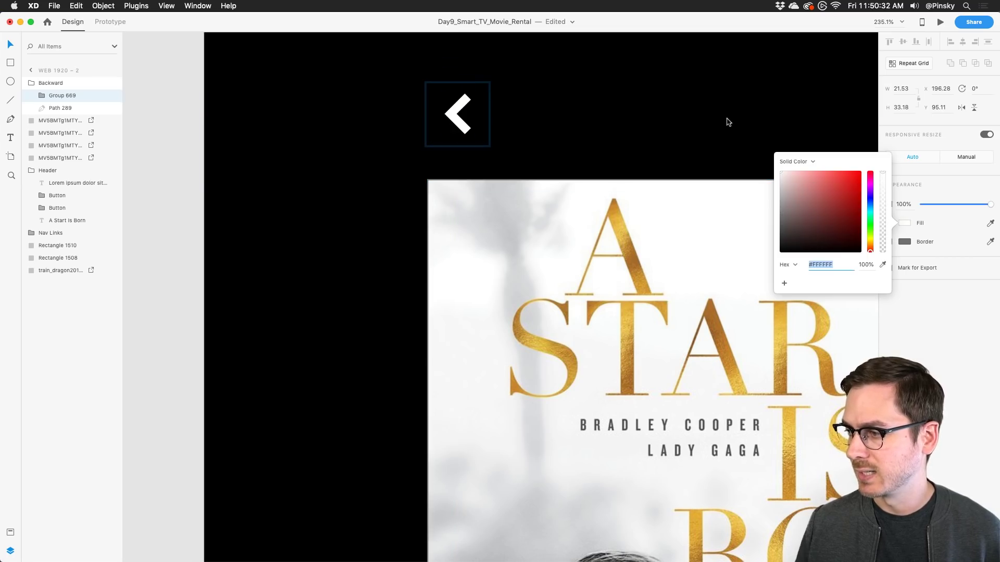
left_click(949, 323)
Move the whole Backward button group left to X 166 so its chevron lines up with the poster's left edge.
scroll(568, 172, "down", 2)
scroll(566, 172, "down", 3)
scroll(567, 172, "up", 3)
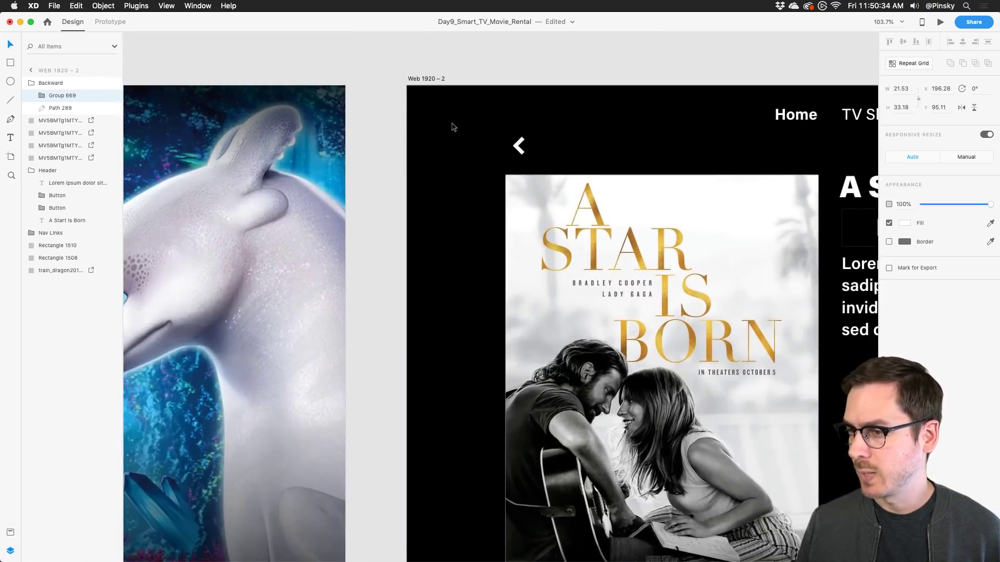
left_click(58, 83)
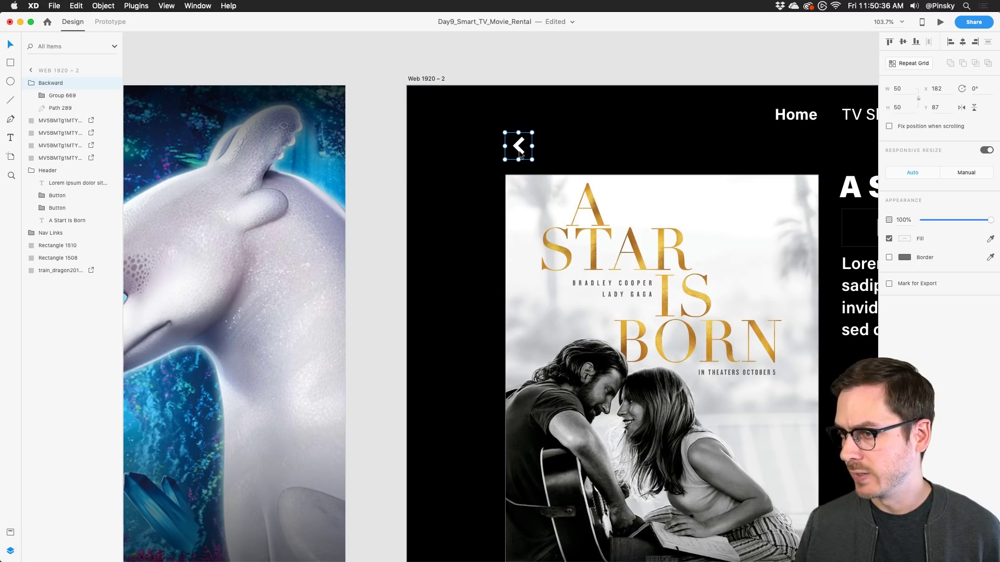
left_click_drag(516, 149, 506, 153)
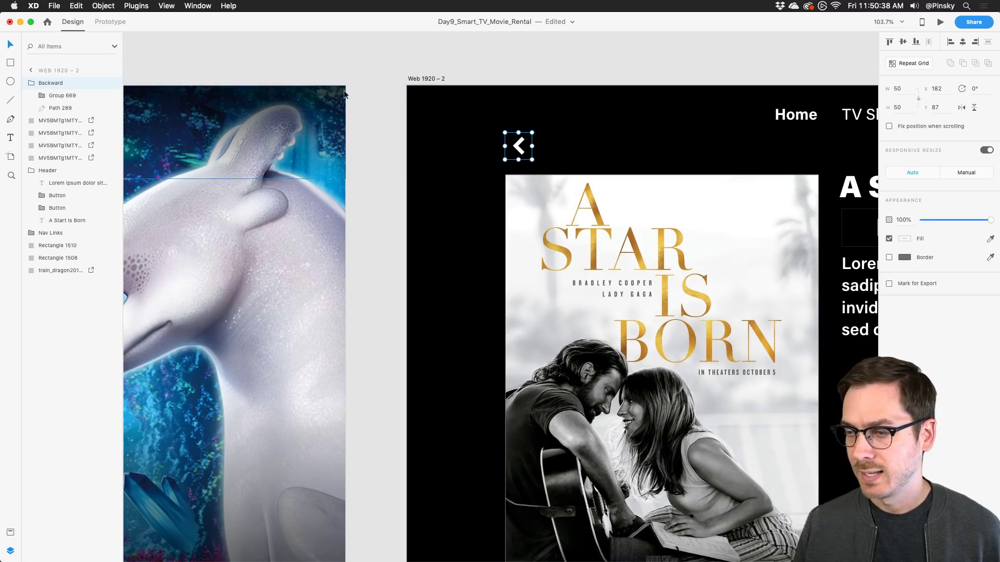
key("Left")
key("Left")
key("Left")
key("Left")
key("Left")
key("Left")
key("Left")
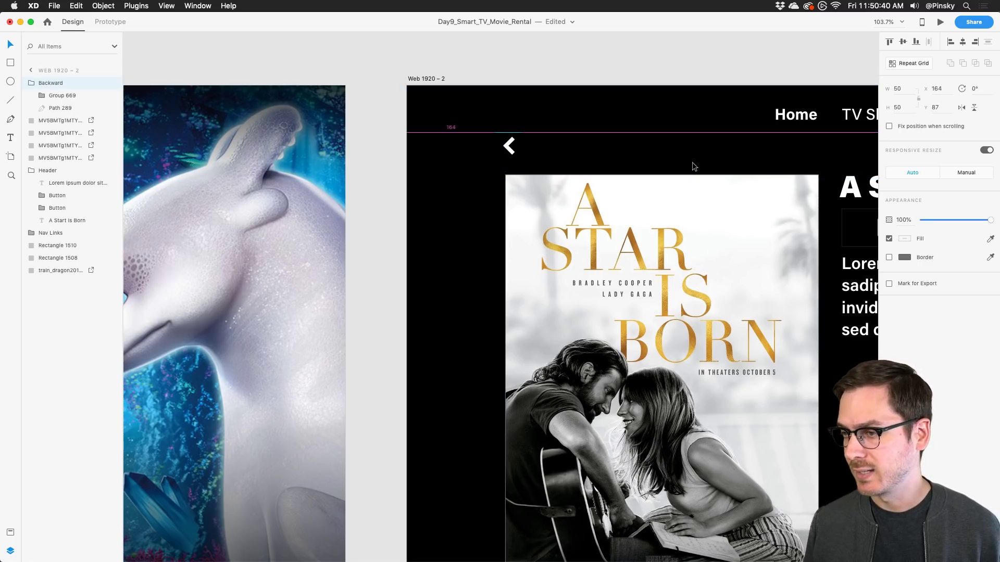
key("Right")
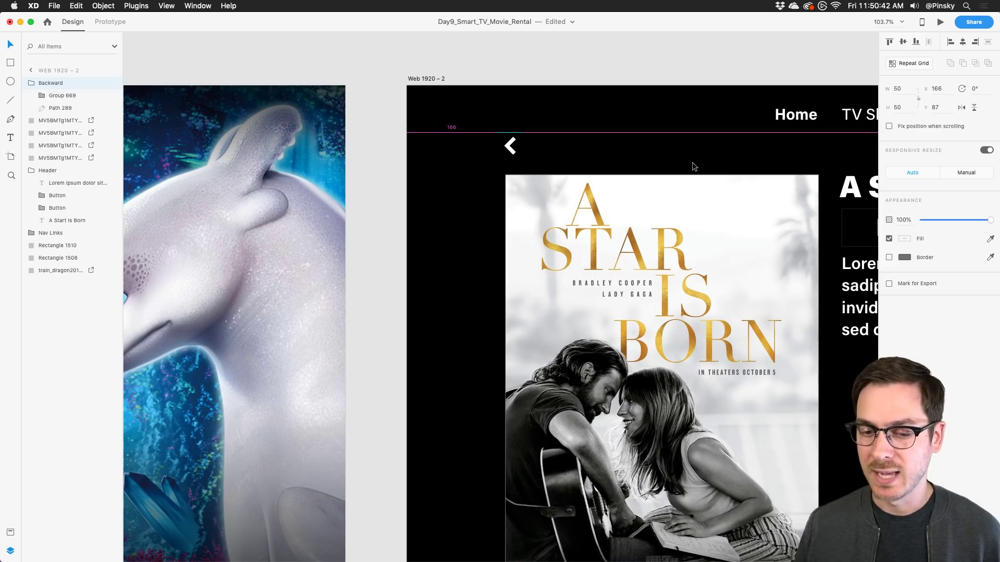
left_click(499, 373)
In Prototype mode, link the back button on Web 1920 – 2 to Web 1920 – 1 with a Tap trigger and Auto-Animate, Ease In-Out, 0.6 s.
scroll(499, 372, "down", 5)
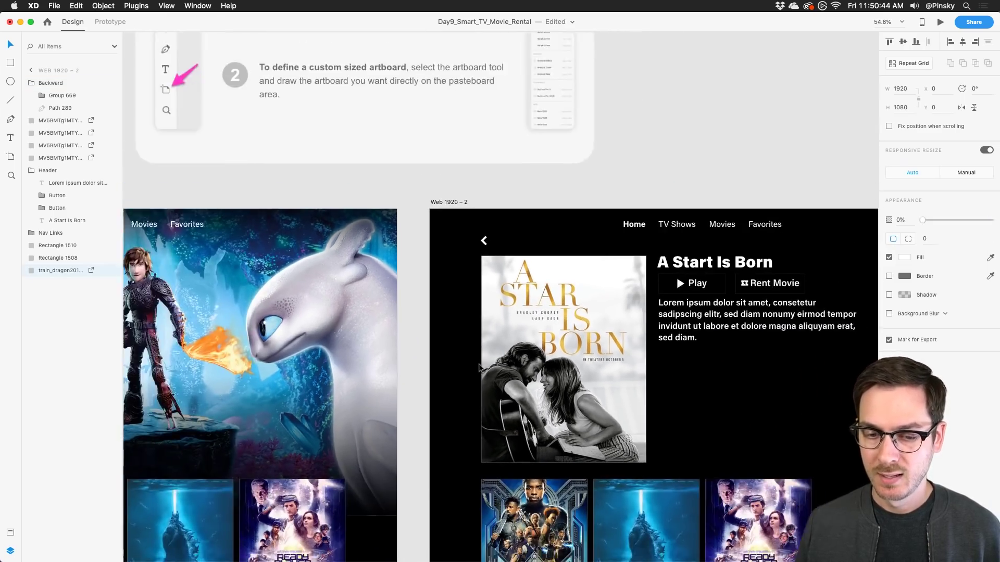
scroll(479, 368, "down", 2)
scroll(479, 368, "right", 2)
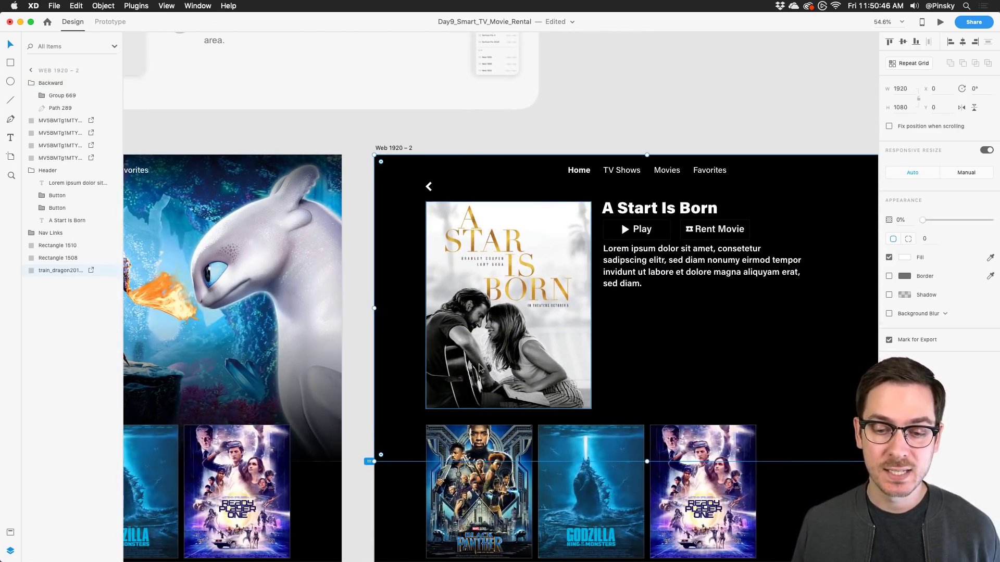
scroll(480, 368, "down", 3)
scroll(479, 367, "right", 4)
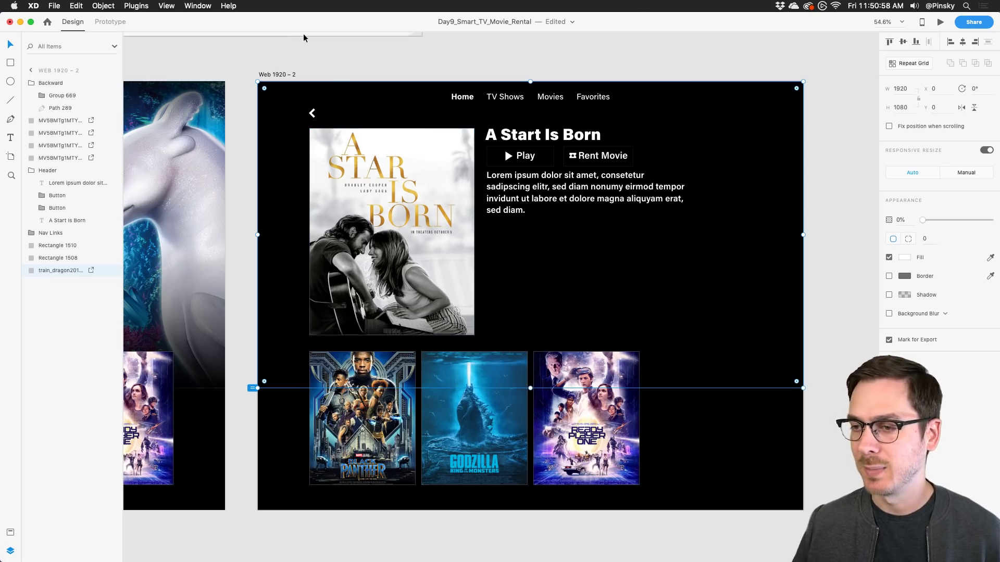
scroll(352, 113, "left", 1)
scroll(352, 114, "left", 3)
scroll(372, 117, "down", 2)
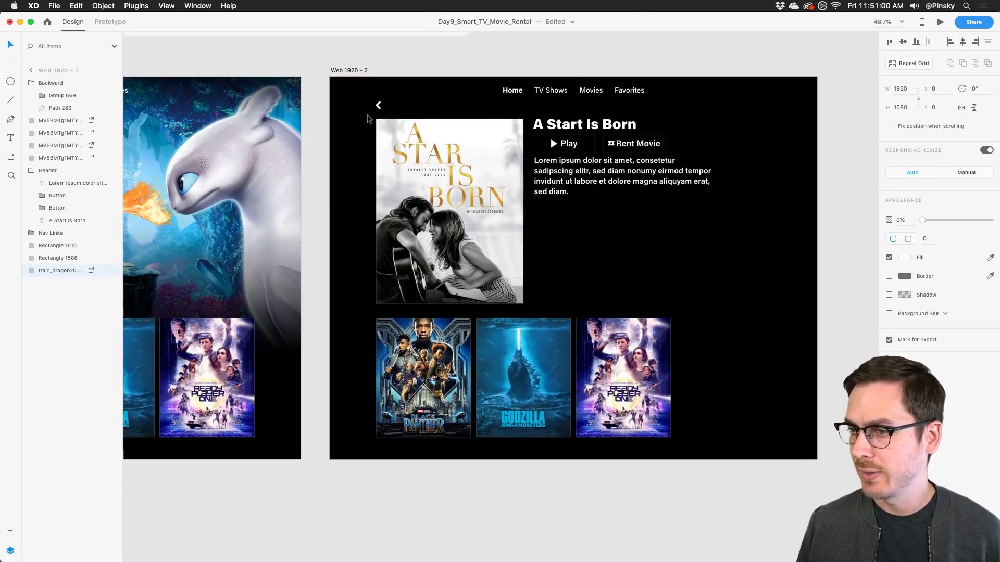
left_click(110, 22)
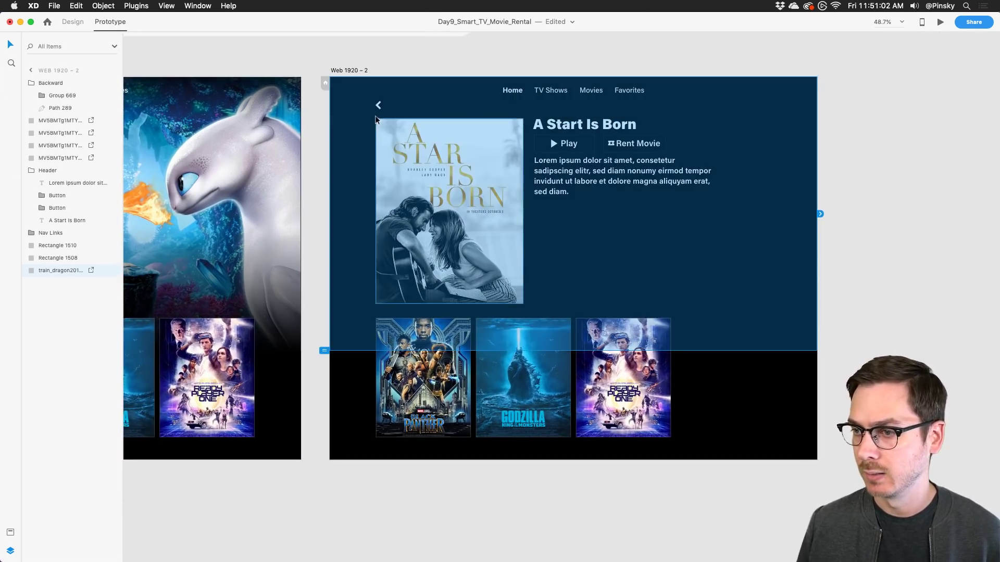
left_click(381, 104)
left_click_drag(388, 104, 246, 208)
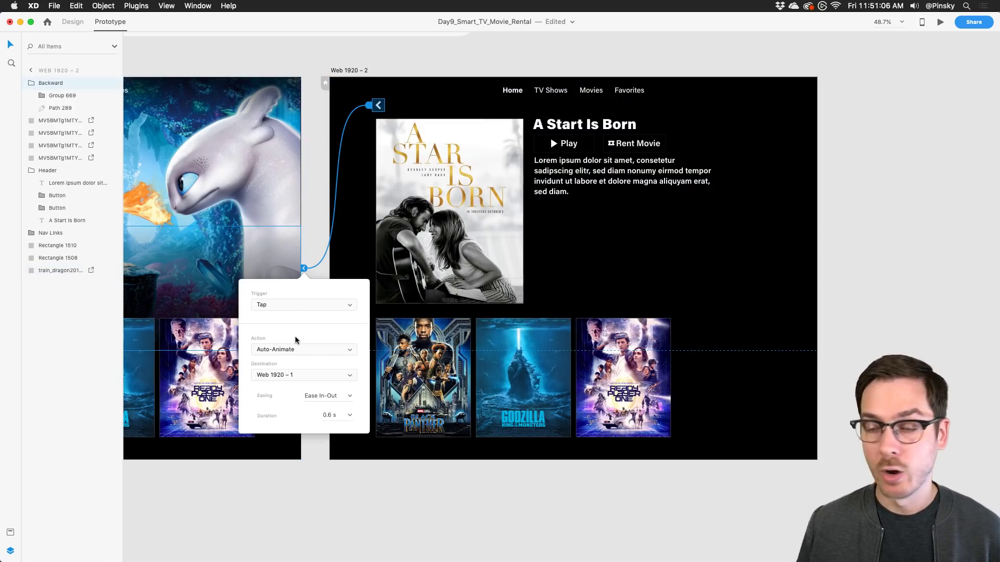
left_click(219, 252)
Preview the prototype, going to the A Star Is Born screen and returning home with the back arrow, and close the preview.
scroll(219, 253, "left", 6)
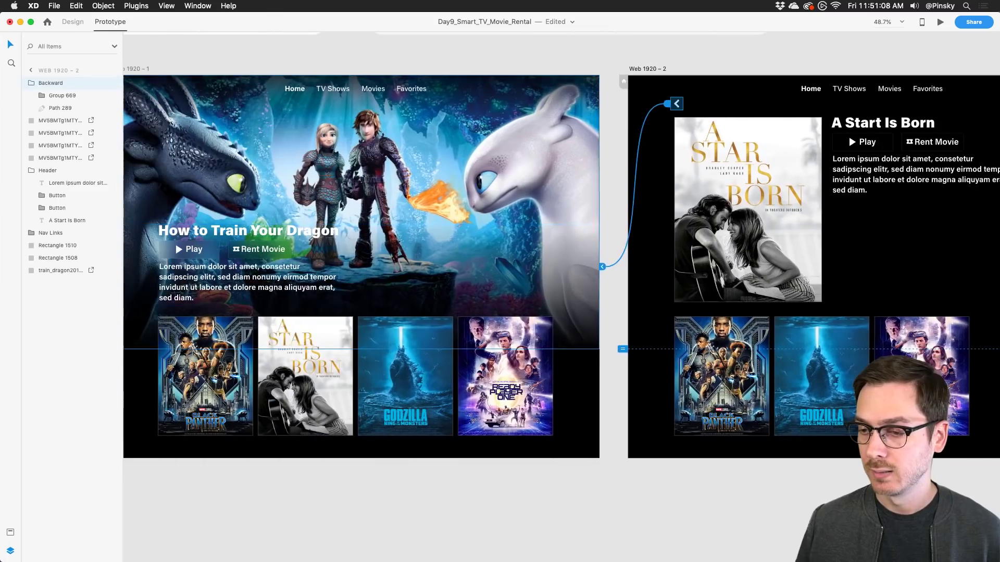
left_click(940, 23)
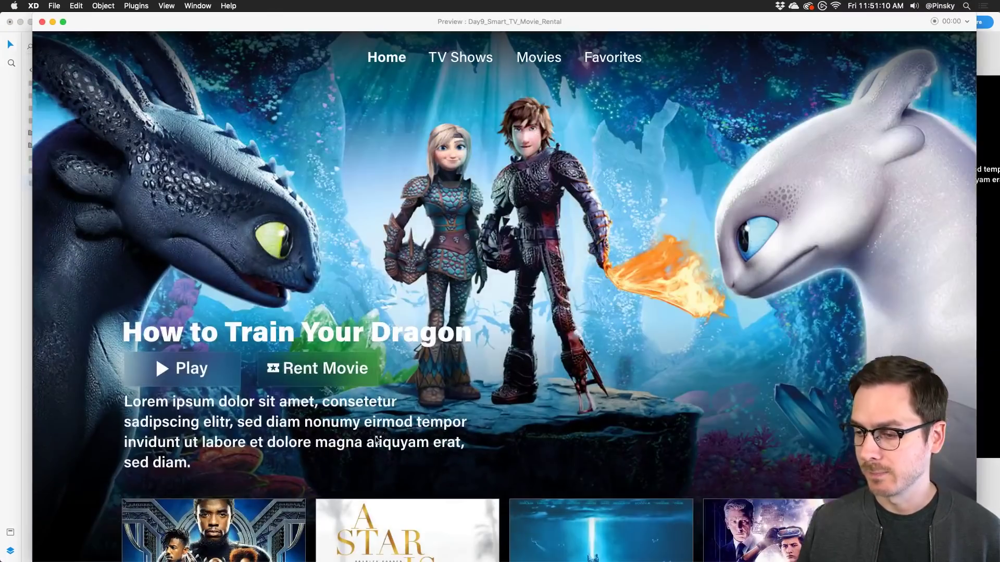
scroll(393, 463, "down", 5)
scroll(424, 528, "up", 5)
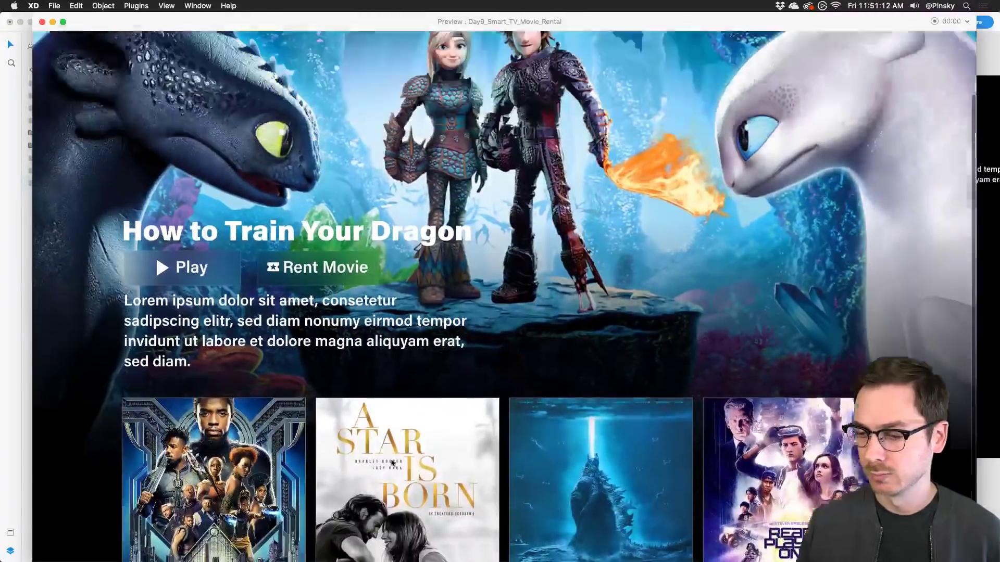
left_click(424, 529)
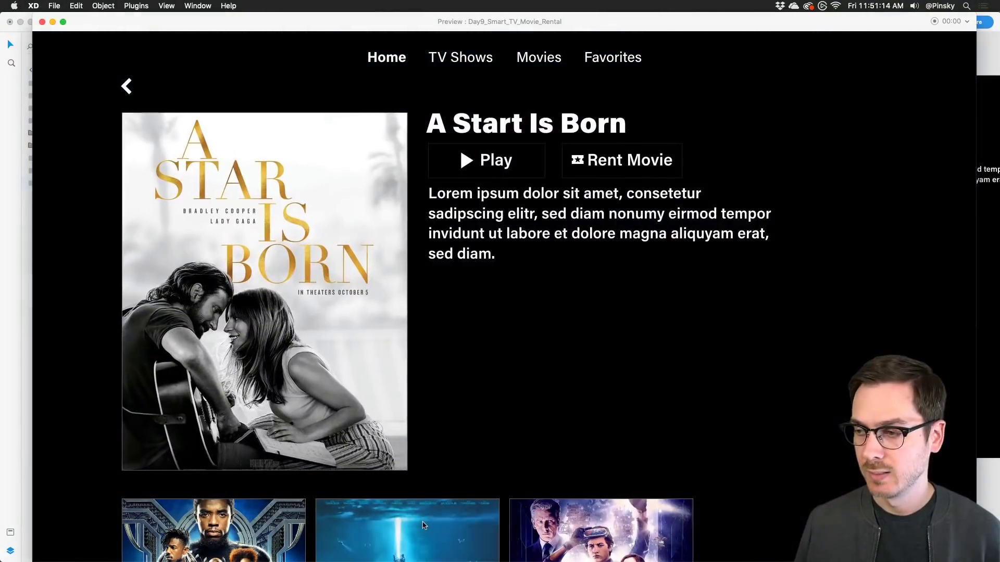
left_click(126, 88)
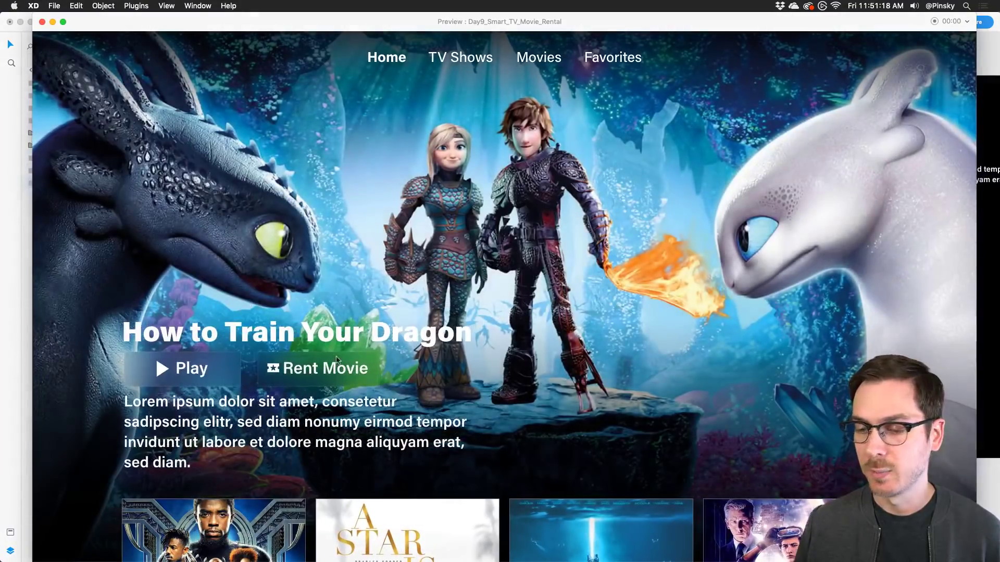
key("super+w")
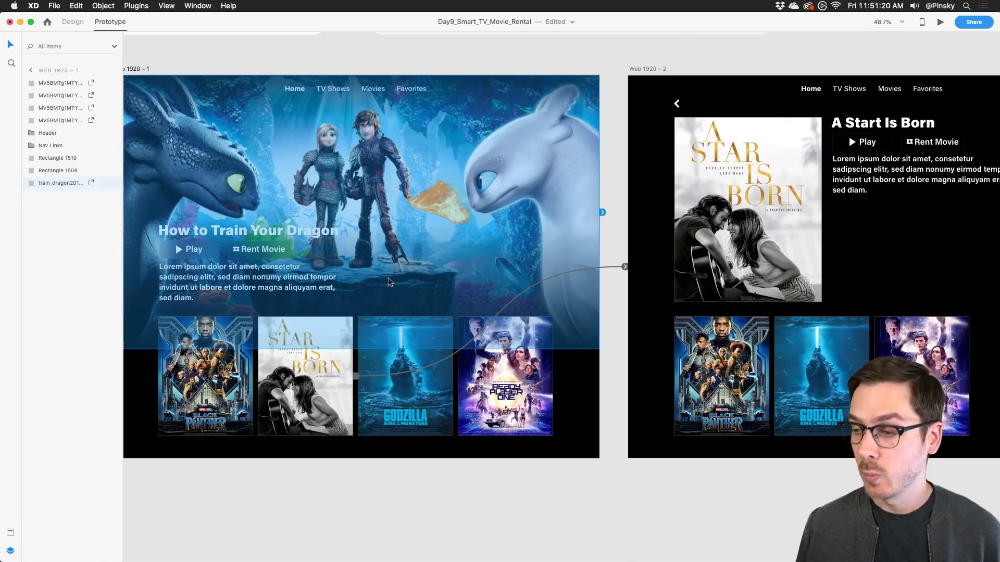
In Design mode, copy the A Star Is Born poster from Web 1920 – 1 and paste it onto Web 1920 – 2.
left_click(72, 22)
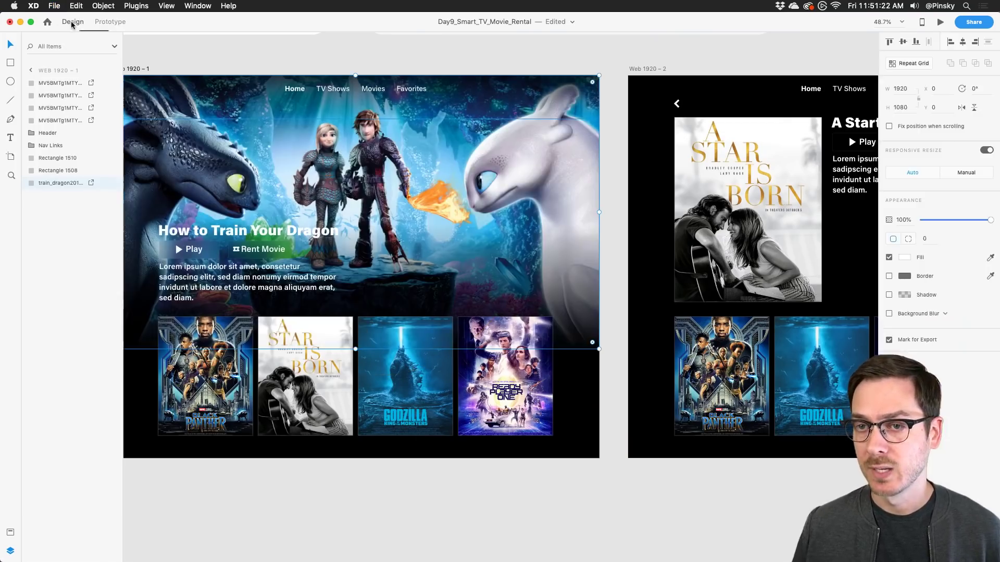
left_click(335, 385)
key("super+c")
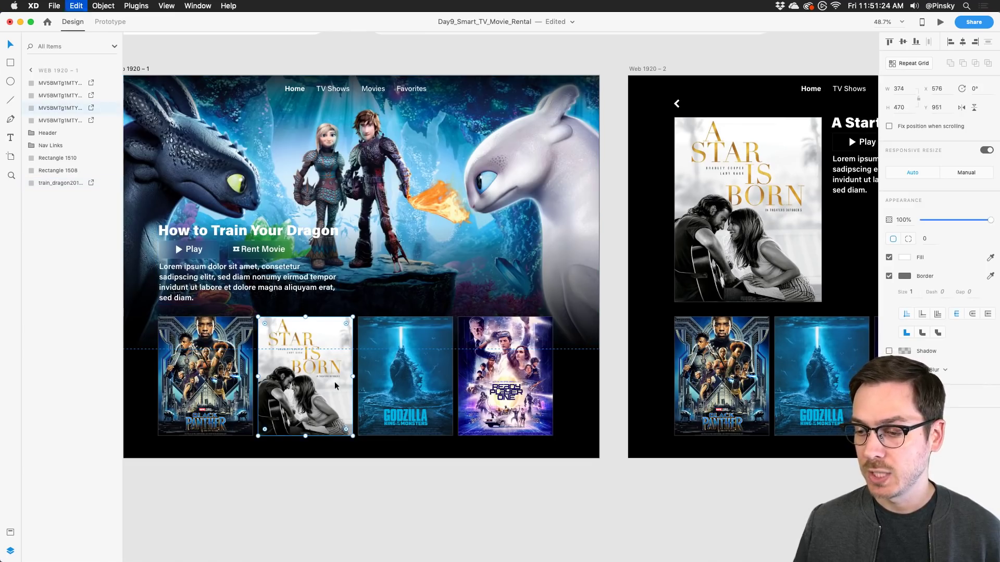
scroll(451, 376, "up", 1)
scroll(451, 376, "right", 10)
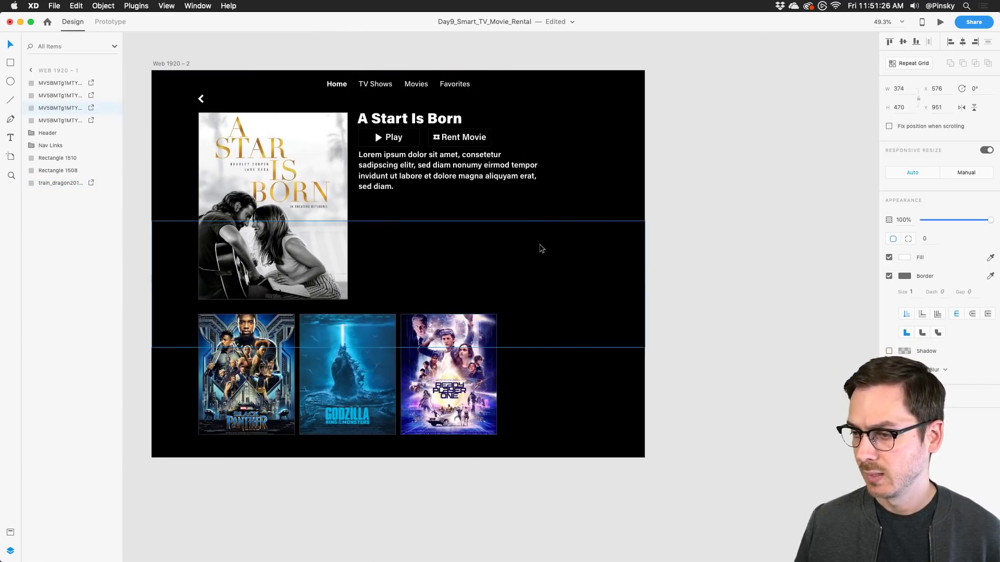
left_click(538, 248)
key("super+v")
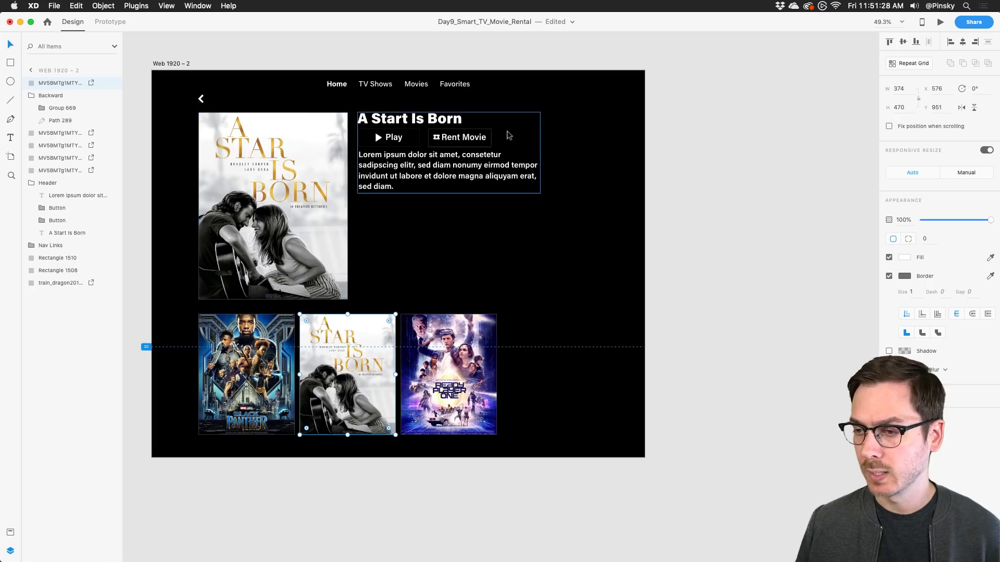
Resize the pasted poster to a 1920 × 1080 banner at the artboard's top-left corner and shift its image up to frame the couple.
left_click_drag(366, 345, 218, 101)
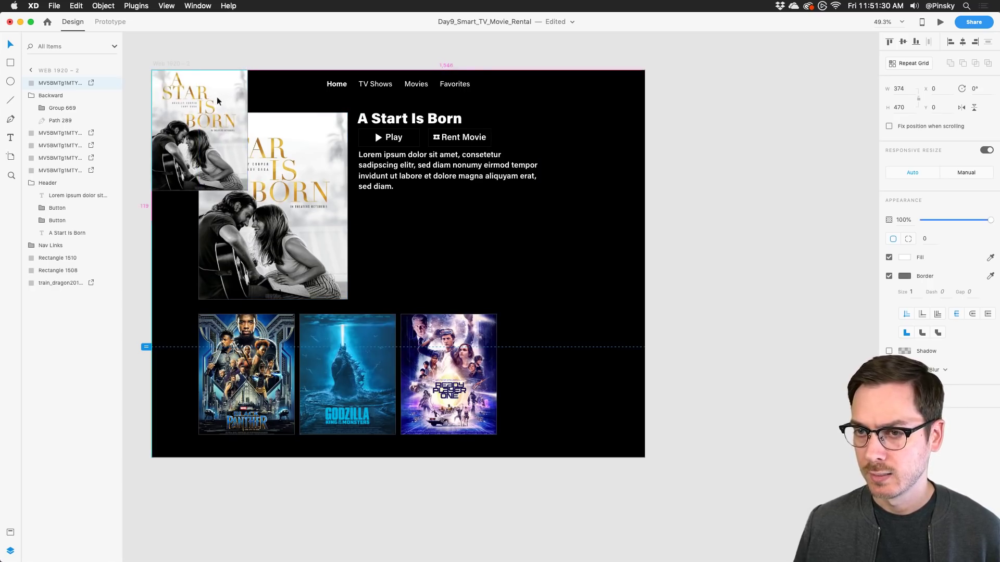
left_click_drag(248, 190, 645, 348)
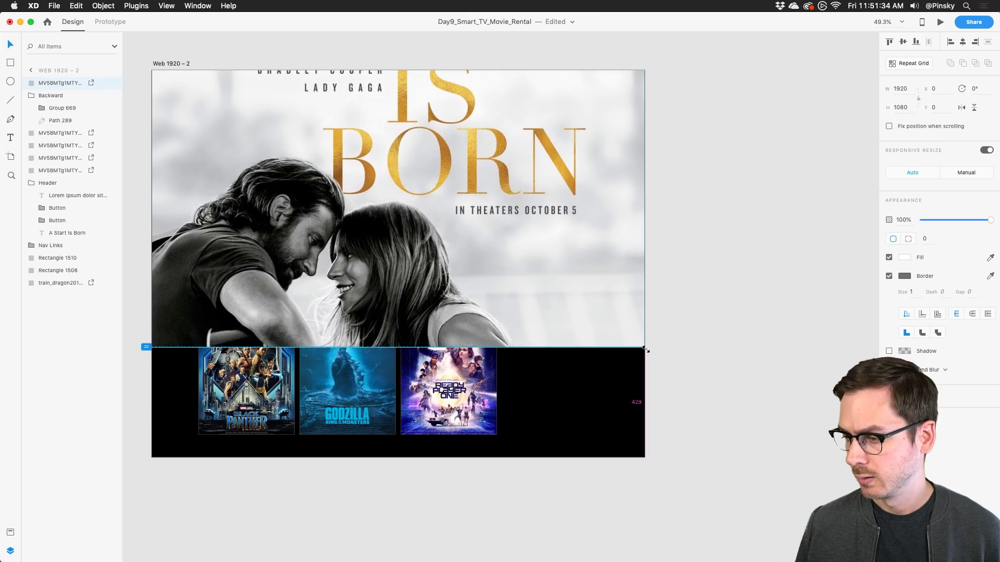
double_click(511, 262)
left_click_drag(512, 262, 511, 116)
key("Escape")
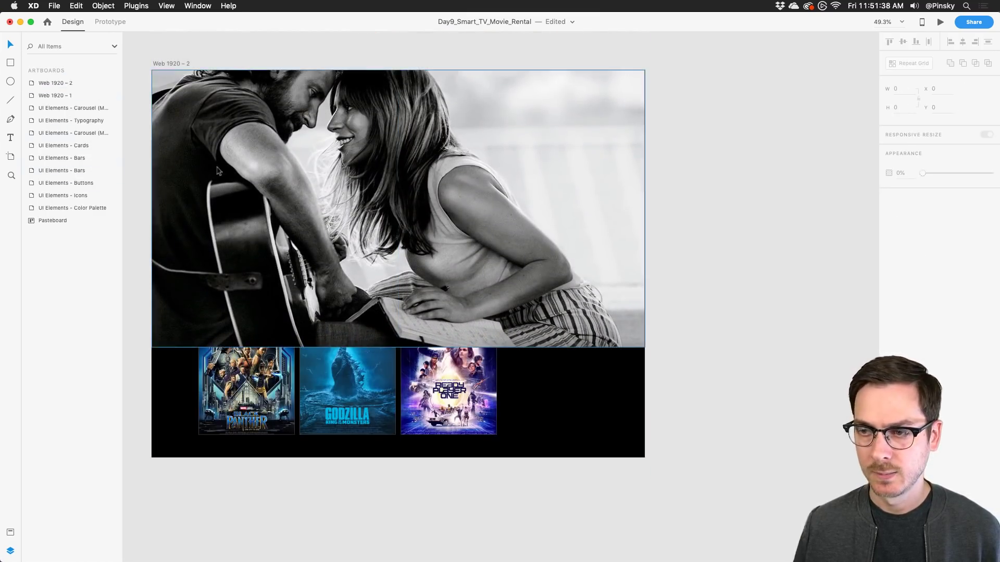
Move the Web 1920 – 2 banner image behind the content and gradient rectangles, directly above the train_dragon image, and set its opacity to 35%.
left_click(552, 184)
left_click_drag(51, 84, 51, 282)
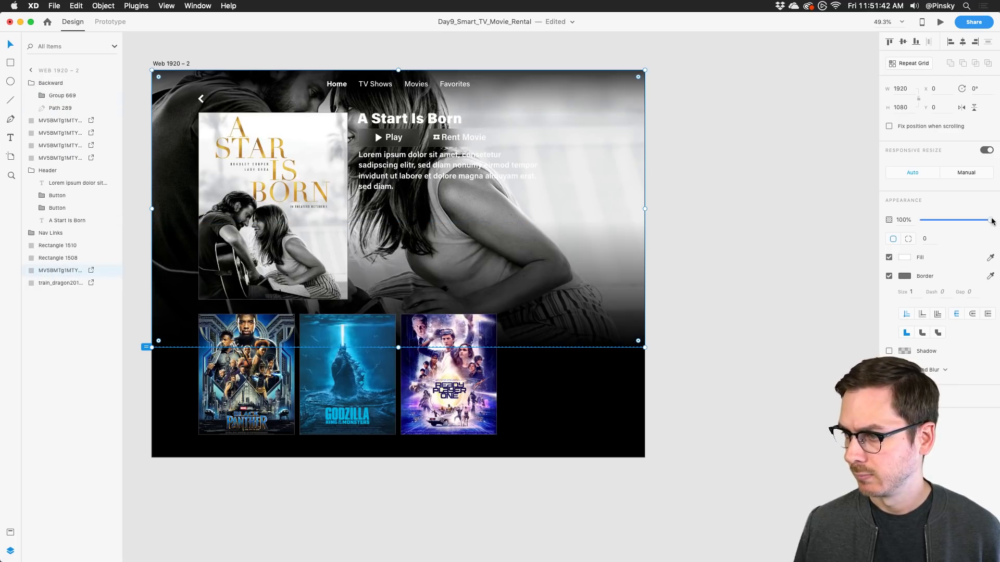
left_click_drag(991, 221, 948, 225)
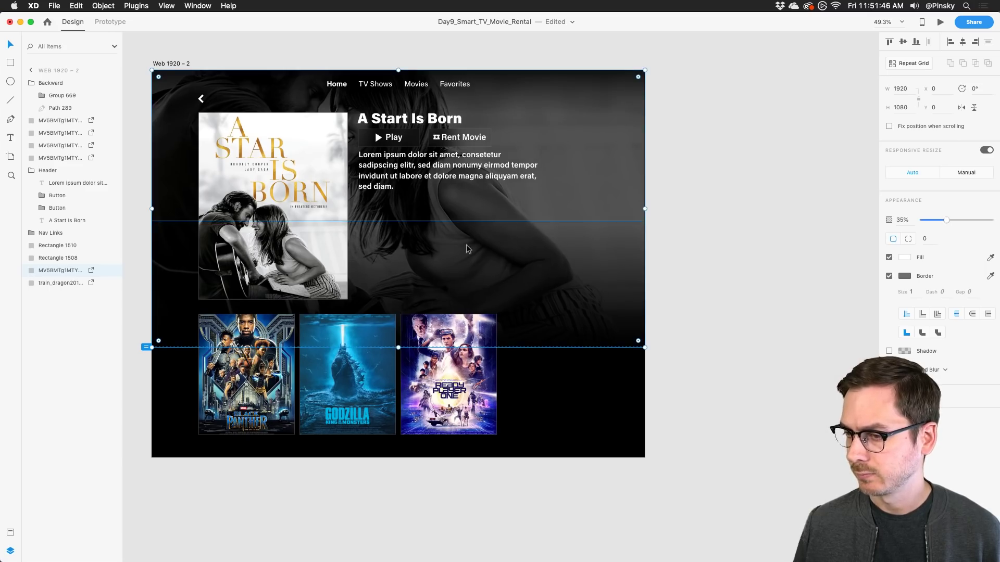
Preview the prototype from Web 1920 – 1, open the A Star Is Born detail screen to check the dimmed background, and close the preview.
scroll(334, 240, "left", 10)
left_click(334, 240)
scroll(334, 239, "left", 1)
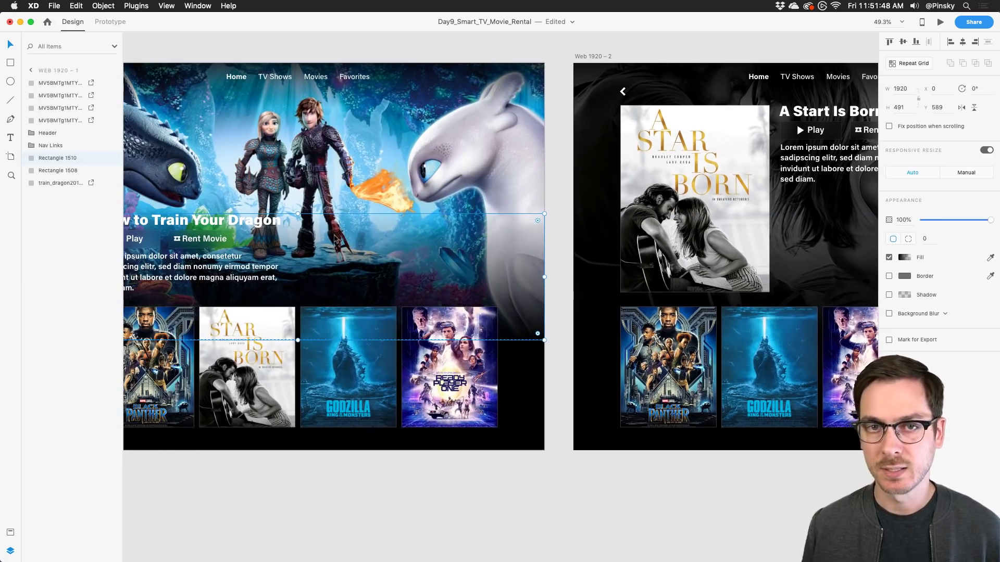
left_click(940, 22)
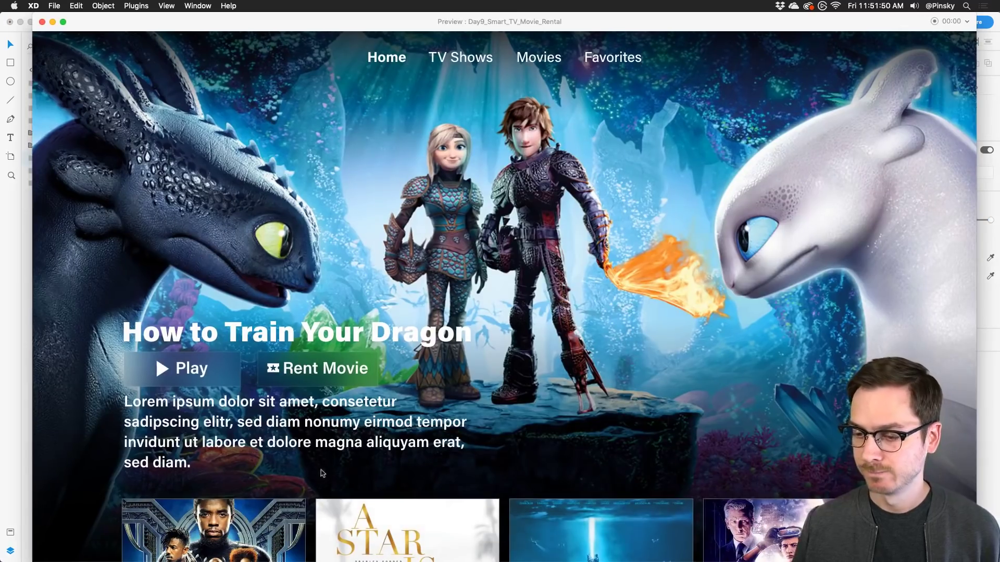
left_click(399, 511)
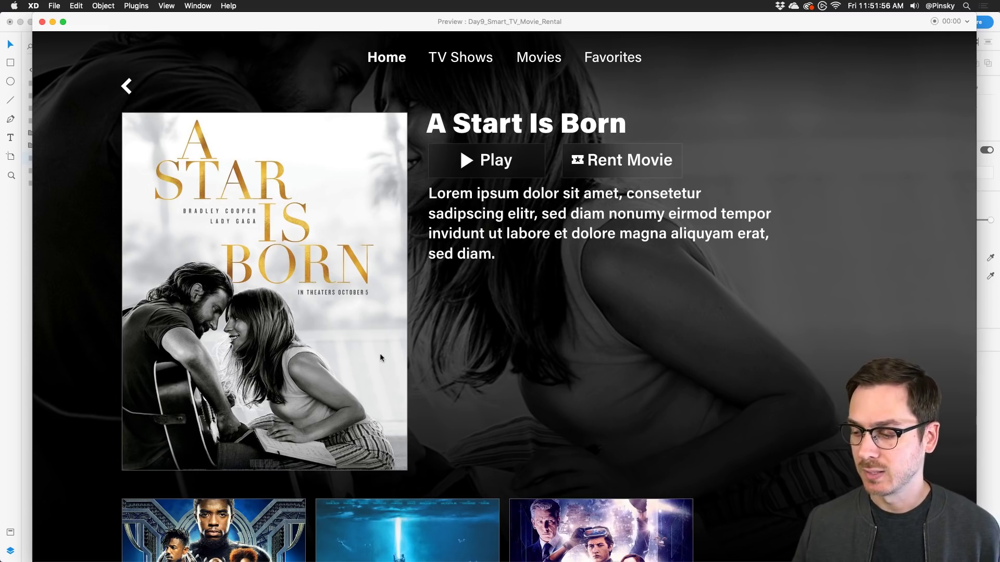
key("super+w")
scroll(581, 354, "down", 5)
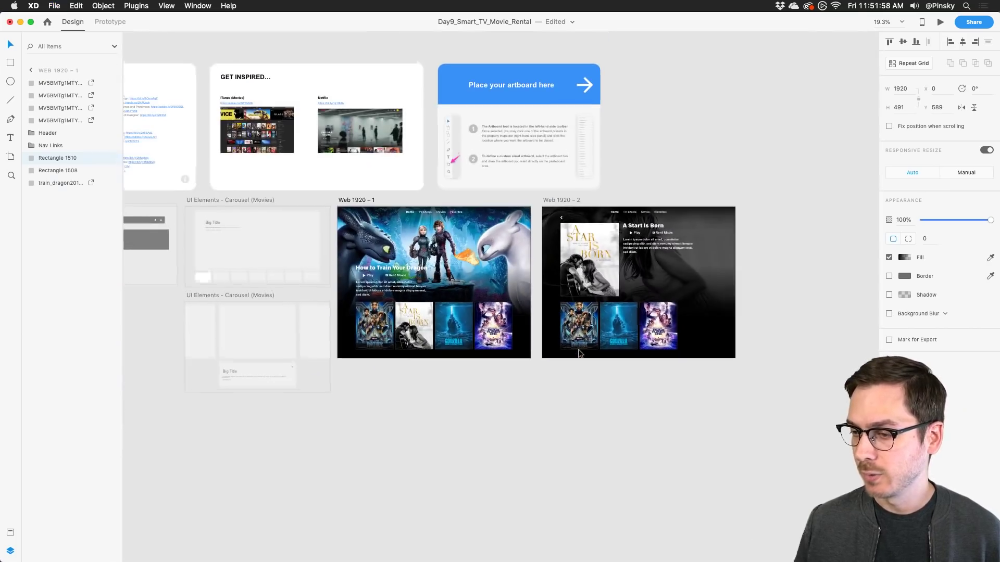
scroll(473, 306, "right", 1)
scroll(474, 307, "down", 1)
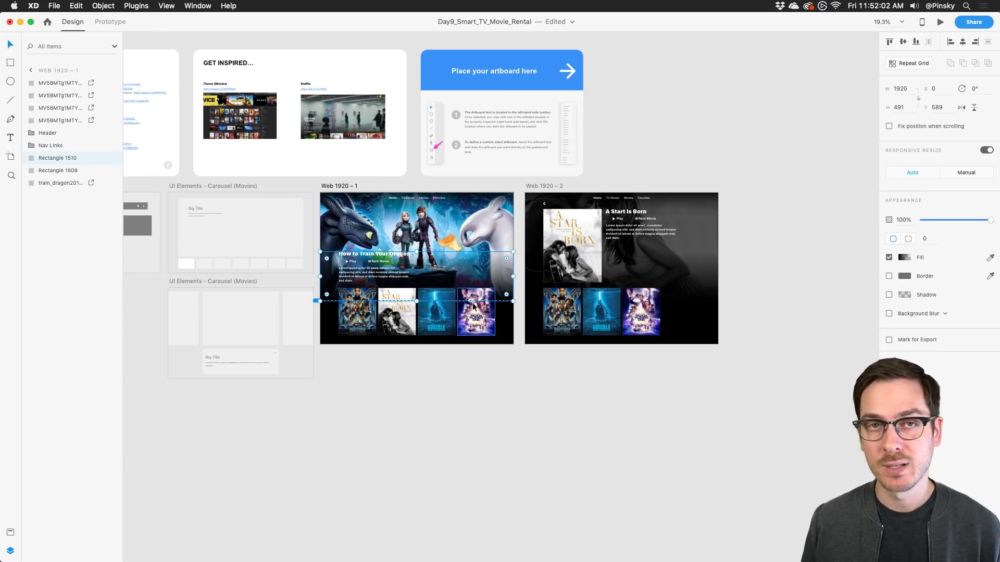
scroll(350, 261, "up", 5)
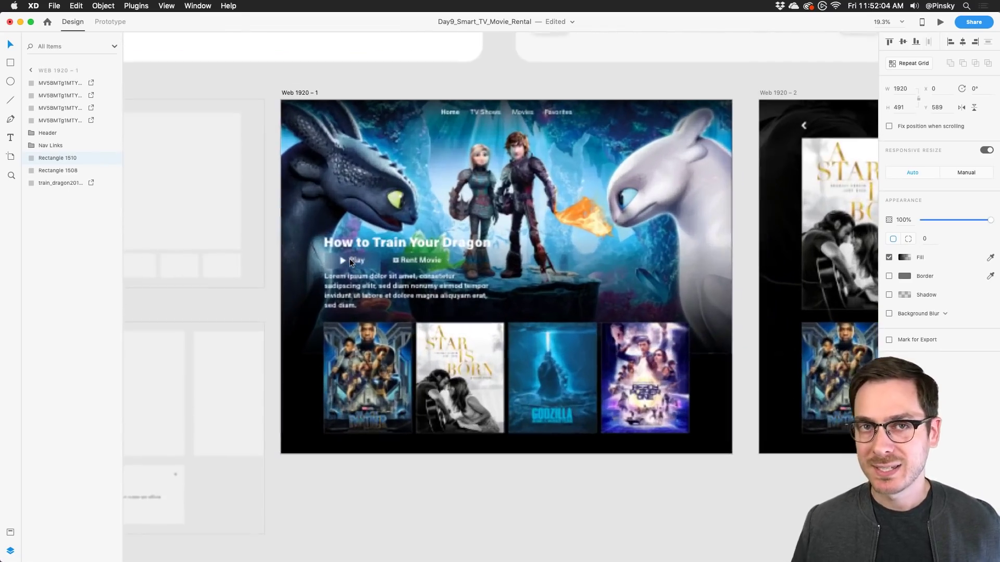
scroll(350, 261, "up", 3)
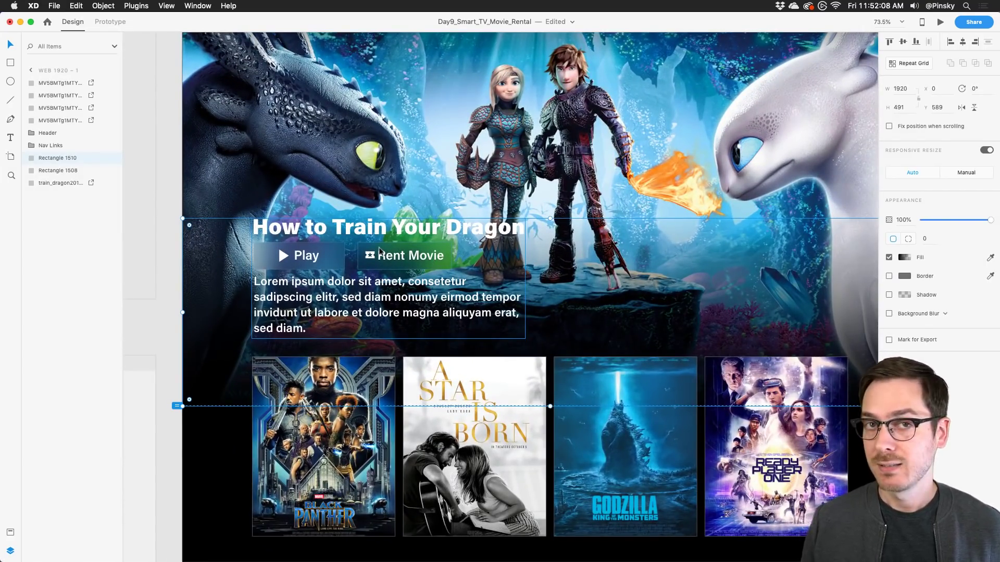
scroll(380, 252, "down", 5)
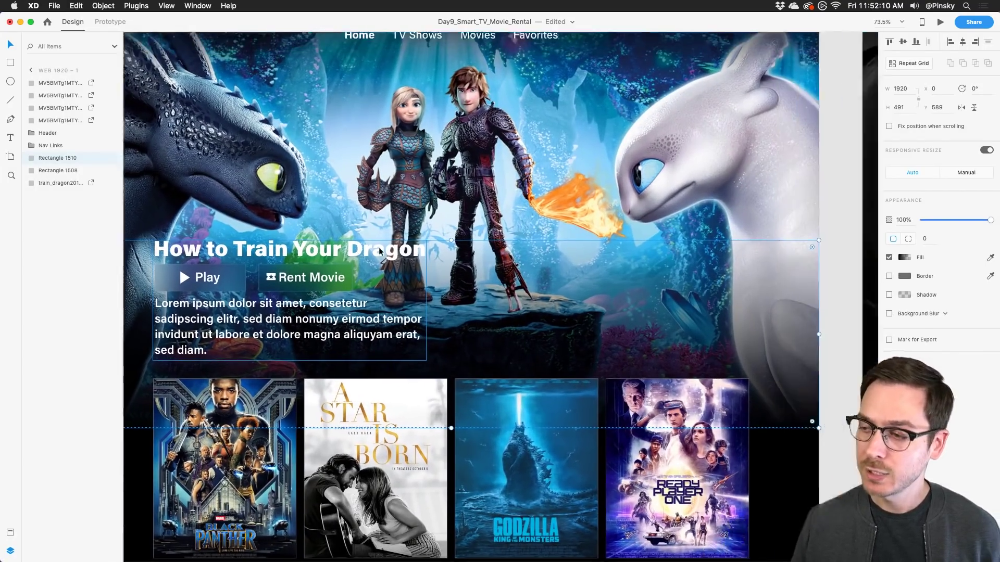
scroll(524, 231, "right", 3)
scroll(646, 238, "up", 5)
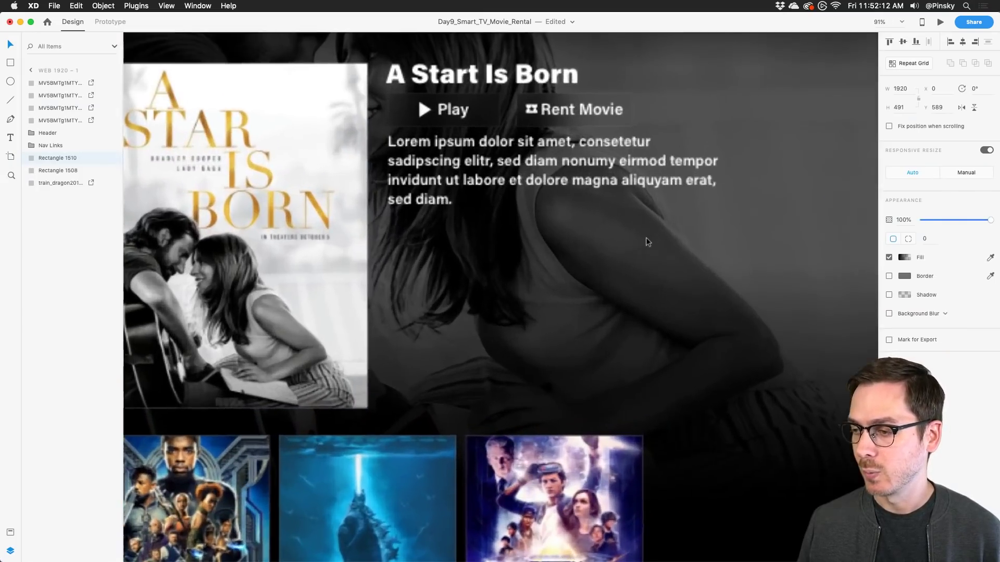
left_click(625, 180)
Look through the UI Elements icons, bars and buttons artboards for a star suitable for a movie rating.
scroll(356, 298, "left", 15)
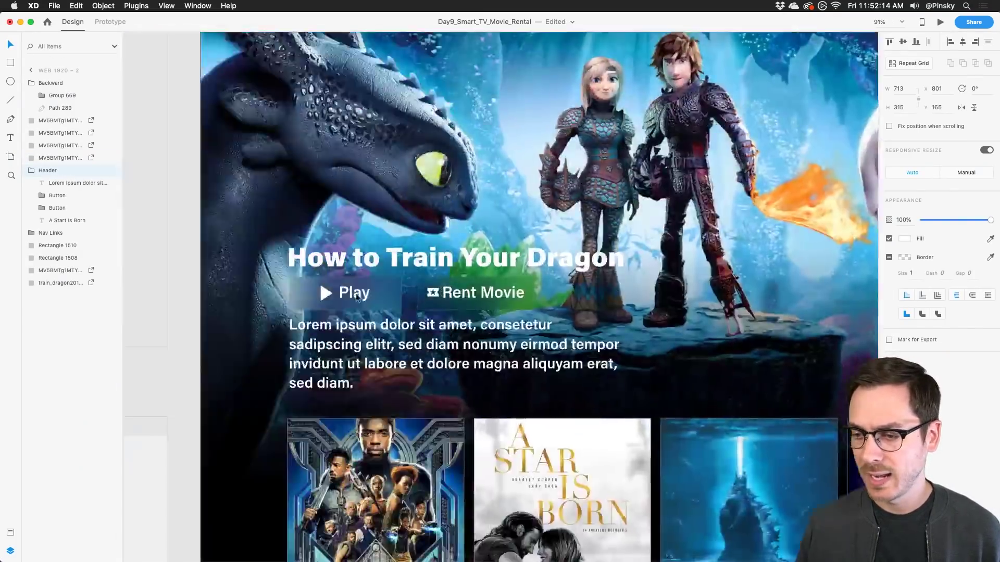
scroll(356, 298, "down", 3)
scroll(356, 298, "left", 8)
scroll(356, 298, "right", 8)
scroll(357, 298, "up", 2)
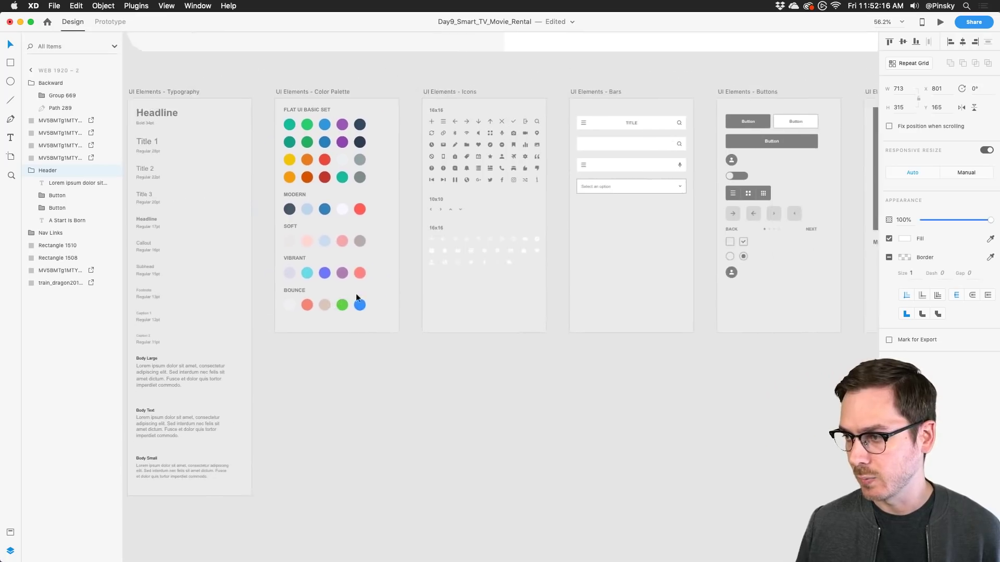
scroll(264, 142, "up", 5)
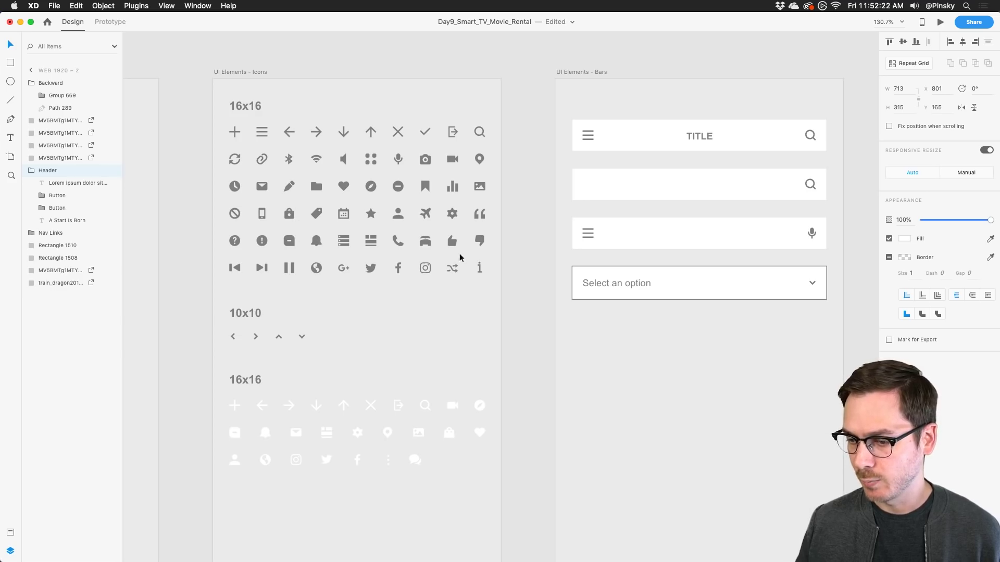
scroll(417, 344, "right", 2)
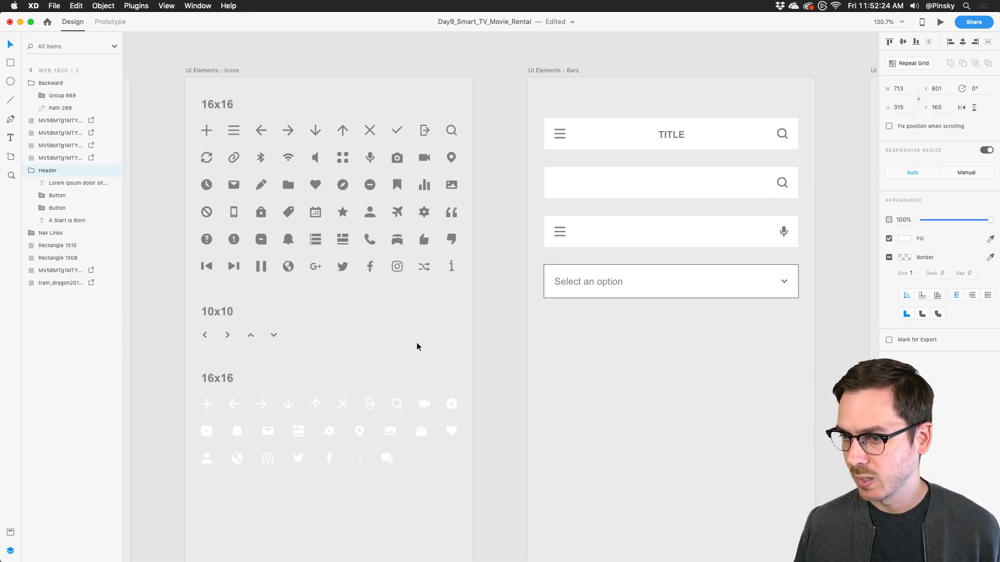
scroll(417, 347, "right", 2)
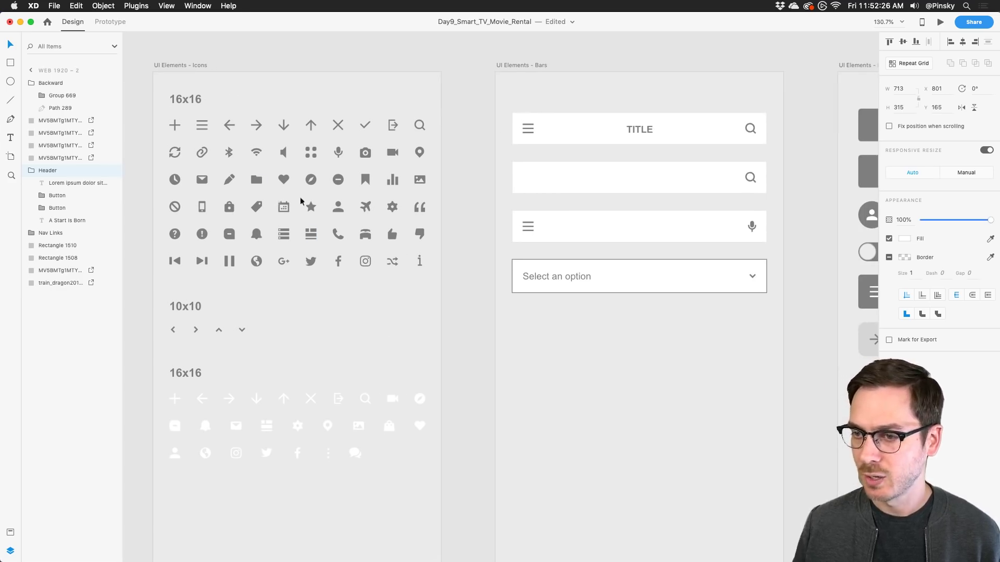
scroll(423, 220, "down", 2)
scroll(424, 219, "right", 10)
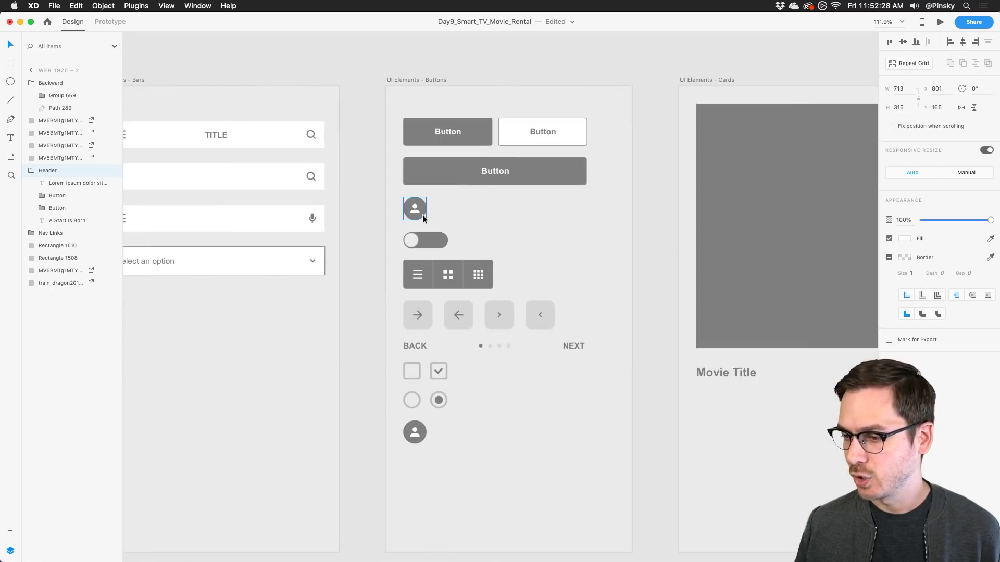
Switch to Nucleo, search the Symbol Icons set for "star", and place the solid five-point star on the XD pasteboard.
key("super+Tab")
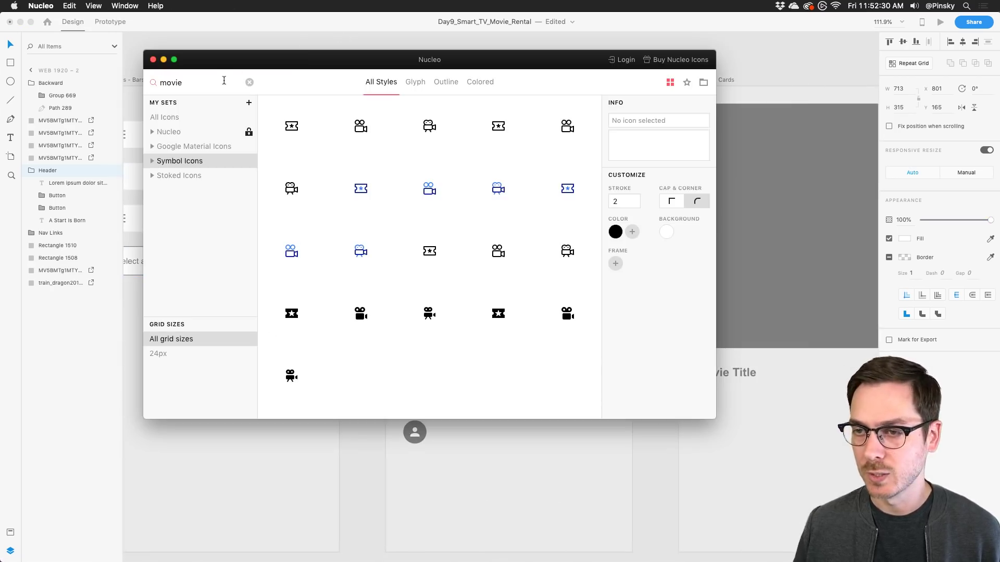
type("star")
key("super+a")
type("star")
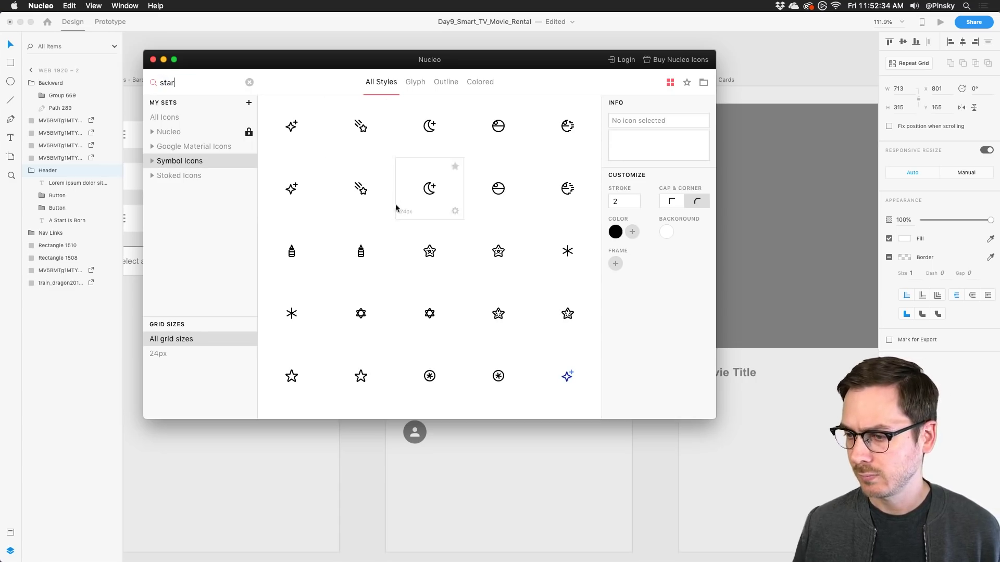
scroll(425, 245, "down", 10)
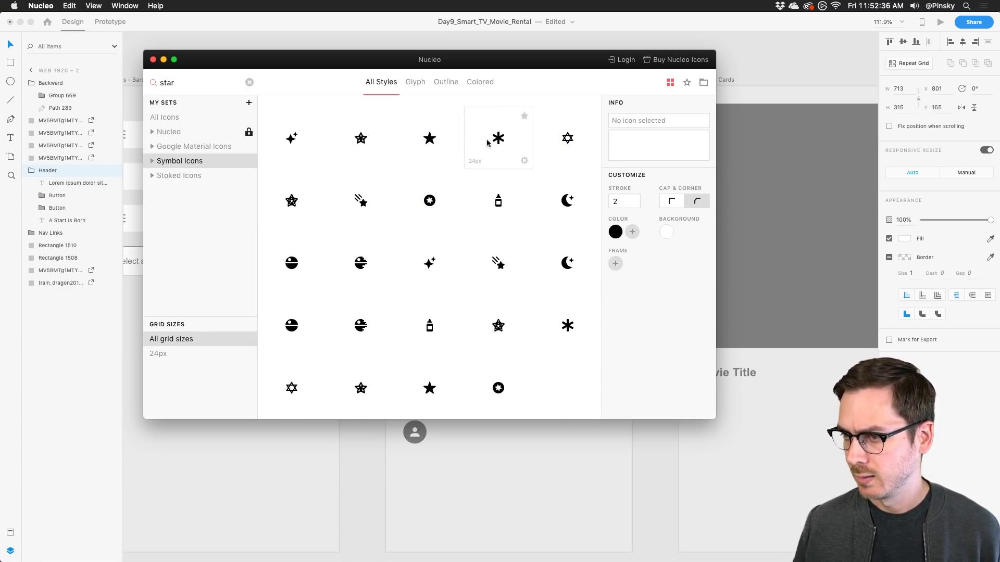
left_click_drag(430, 138, 798, 59)
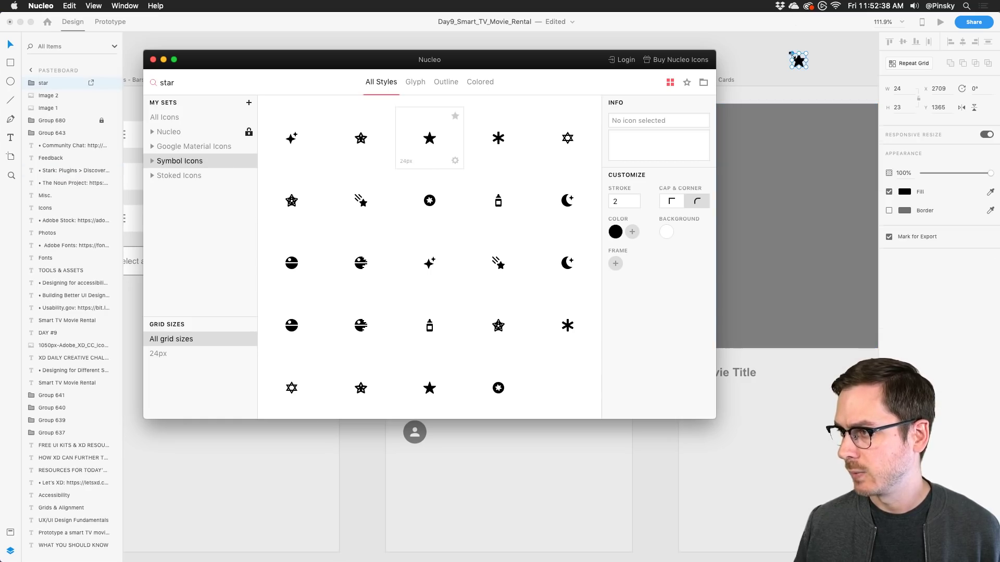
Cut the star icon from the pasteboard and paste it onto Web 1920 – 2.
left_click(800, 60)
key("Delete")
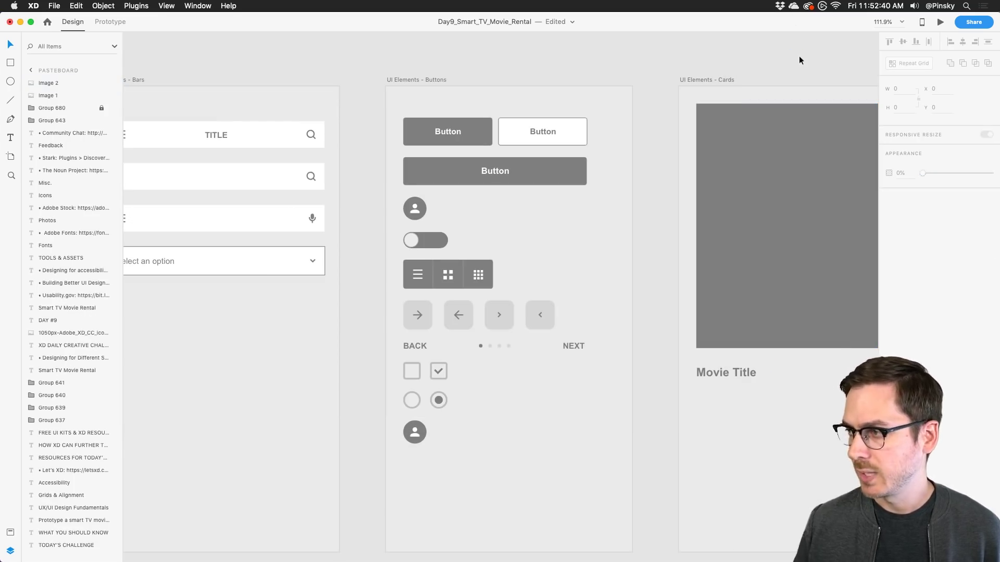
scroll(799, 61, "down", 15)
scroll(799, 60, "right", 15)
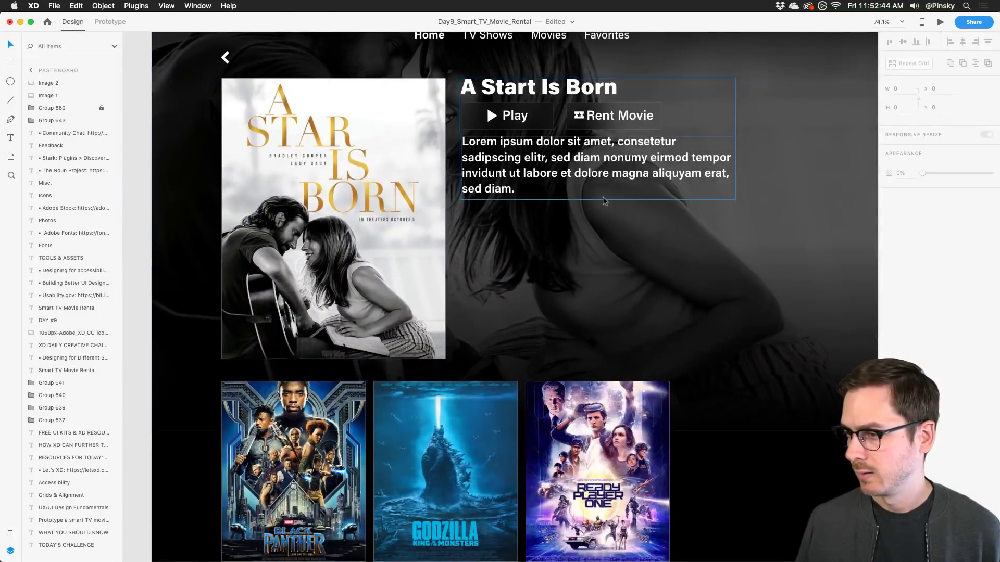
scroll(604, 194, "up", 3)
key("super+v")
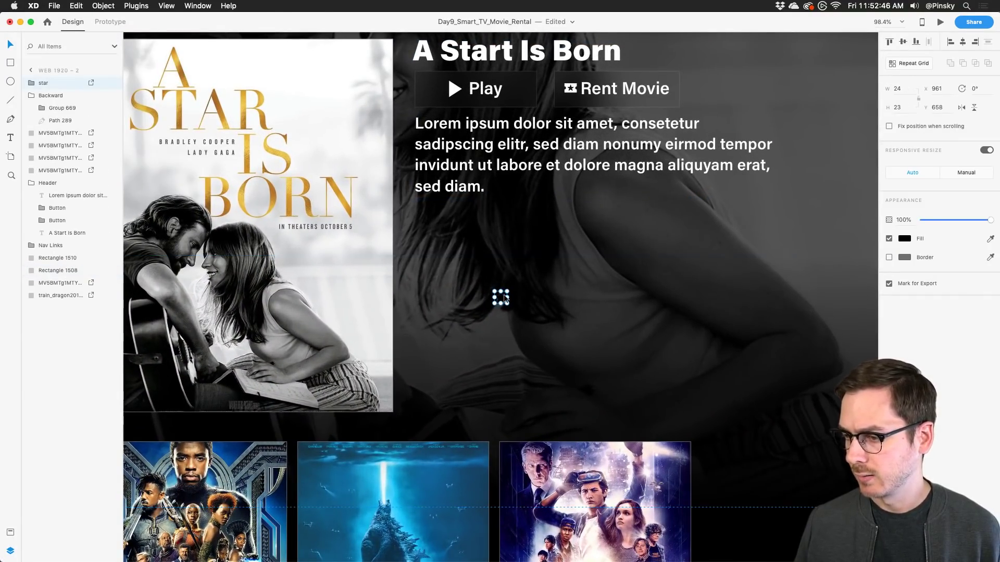
Fill the star with #FFFFFF, enlarge it to about 41 × 39, and place it below the movie description.
left_click(910, 244)
left_click_drag(833, 219, 745, 103)
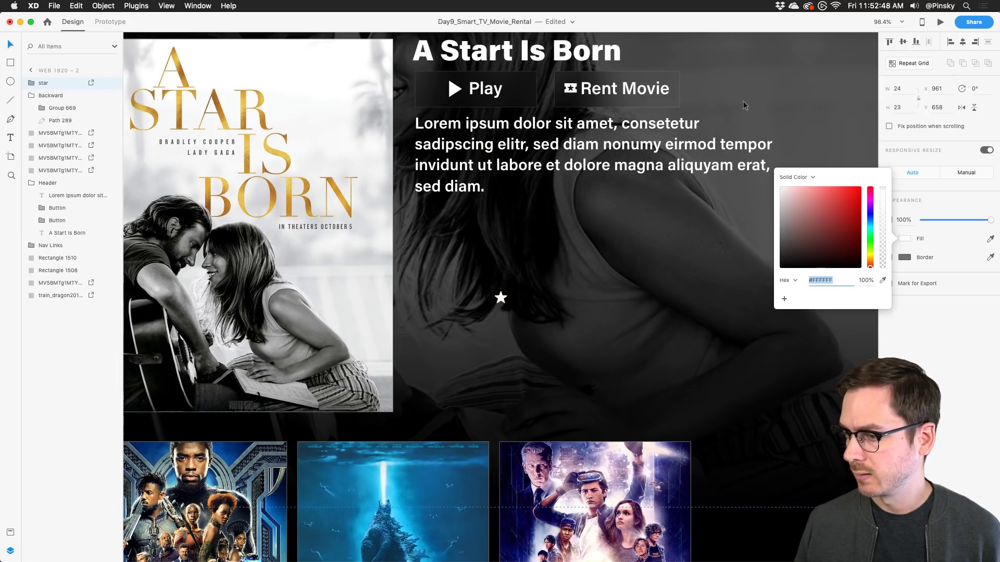
key("Escape")
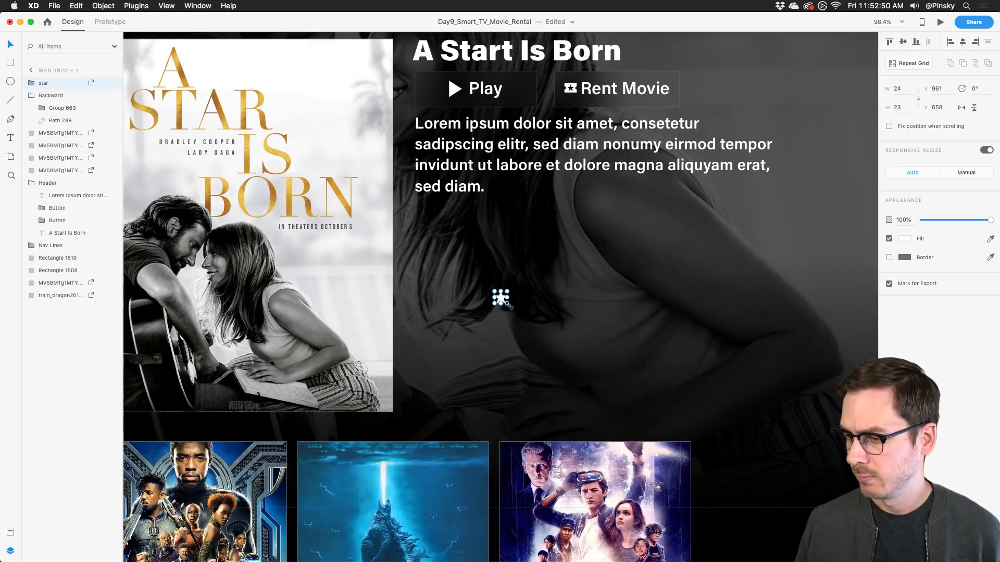
left_click_drag(508, 305, 433, 213)
scroll(434, 212, "right", 5)
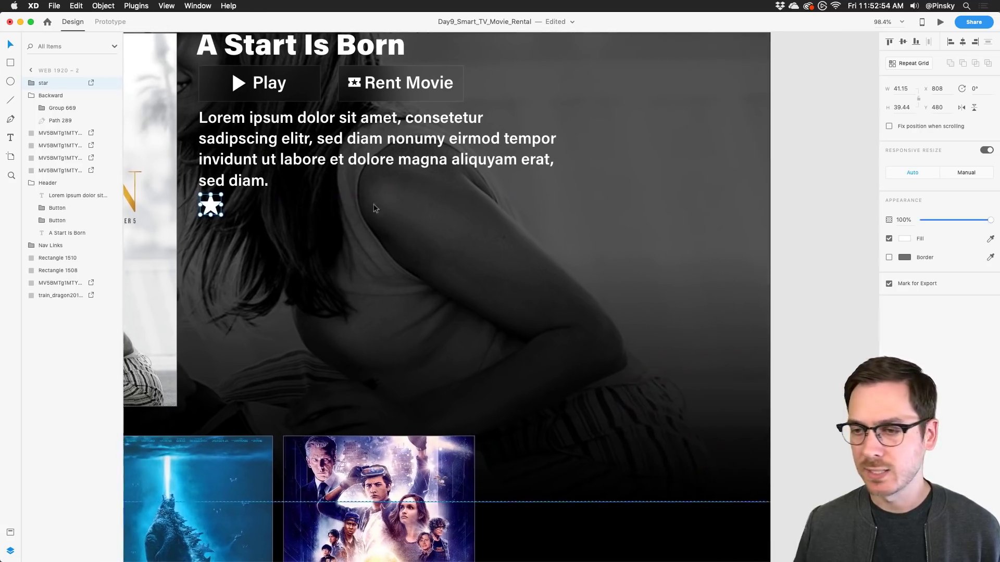
Build a 4.5-star rating from two overlapping Repeat Grids of the star, with the full five-star row behind at 15% opacity.
left_click_drag(211, 204, 321, 210)
key("super+r")
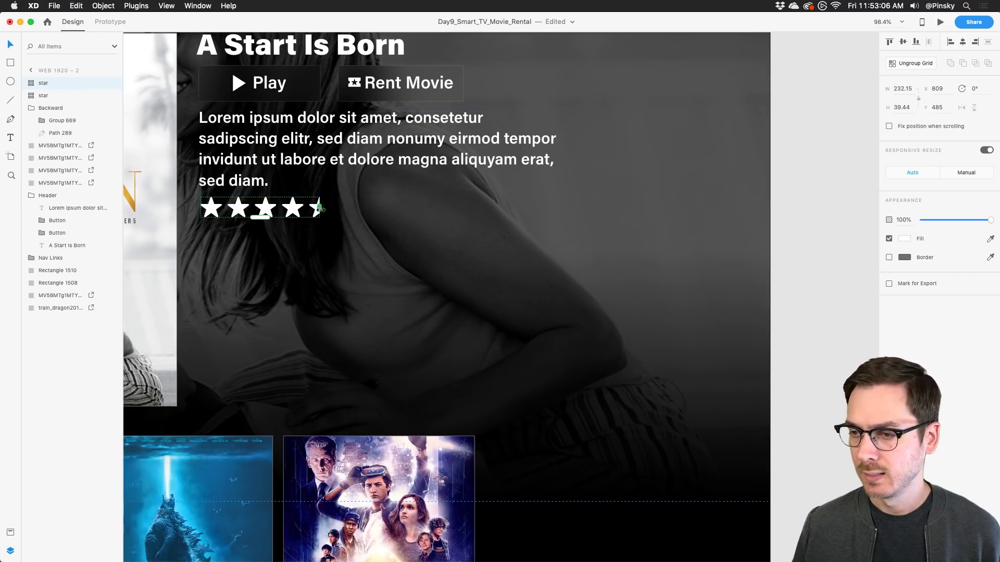
left_click_drag(319, 209, 332, 209)
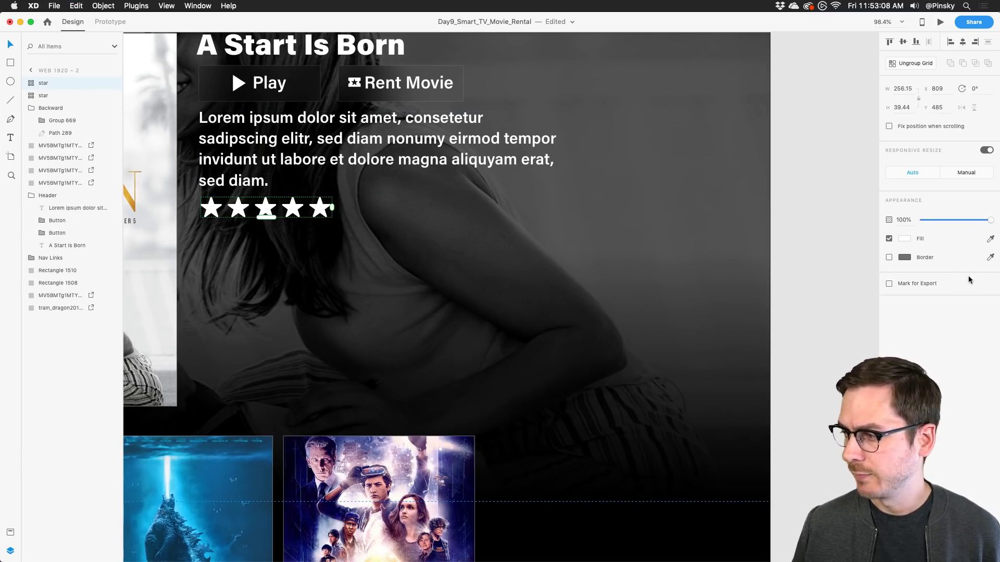
left_click_drag(976, 220, 934, 220)
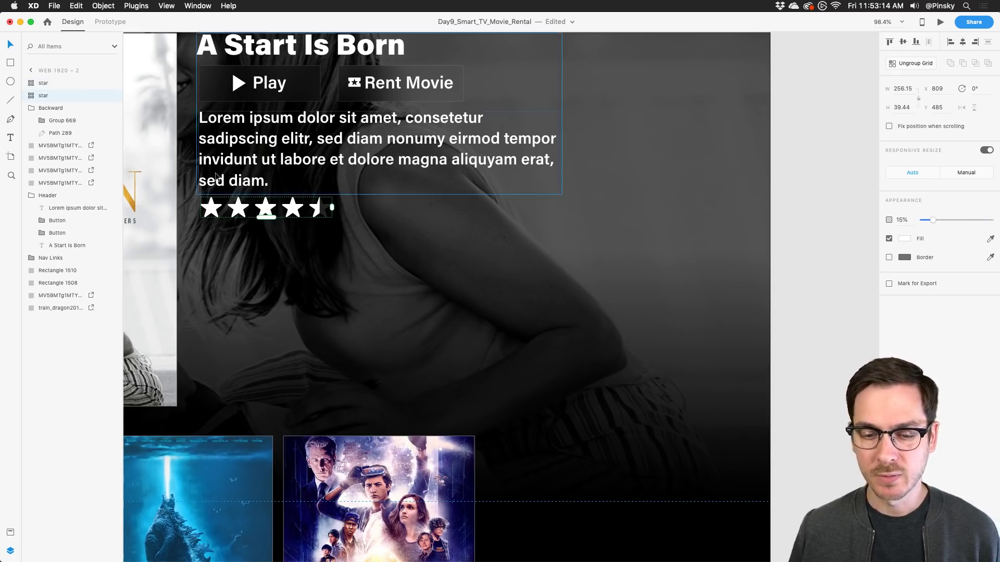
scroll(254, 189, "down", 3)
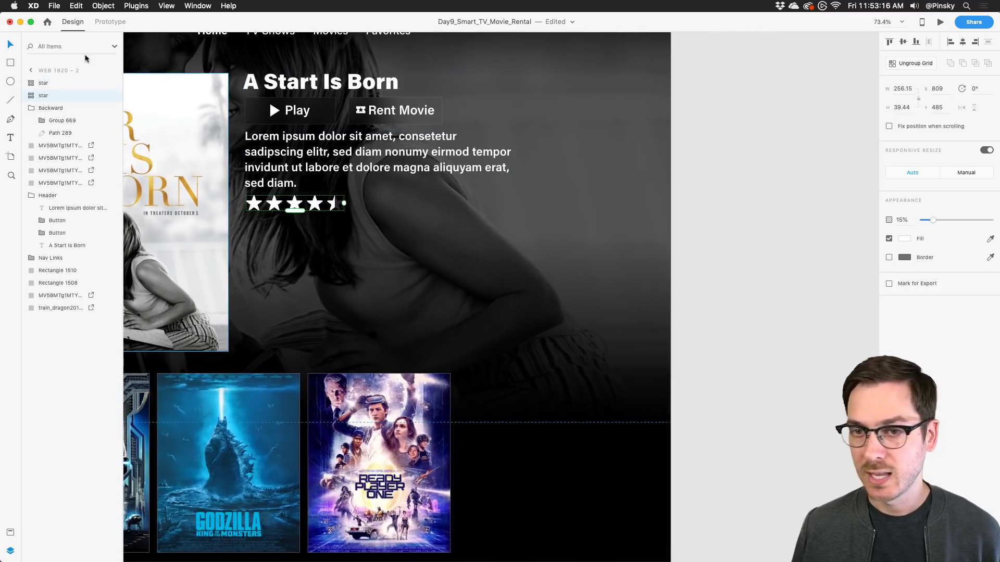
left_click(52, 84, "shift")
scroll(206, 130, "down", 3)
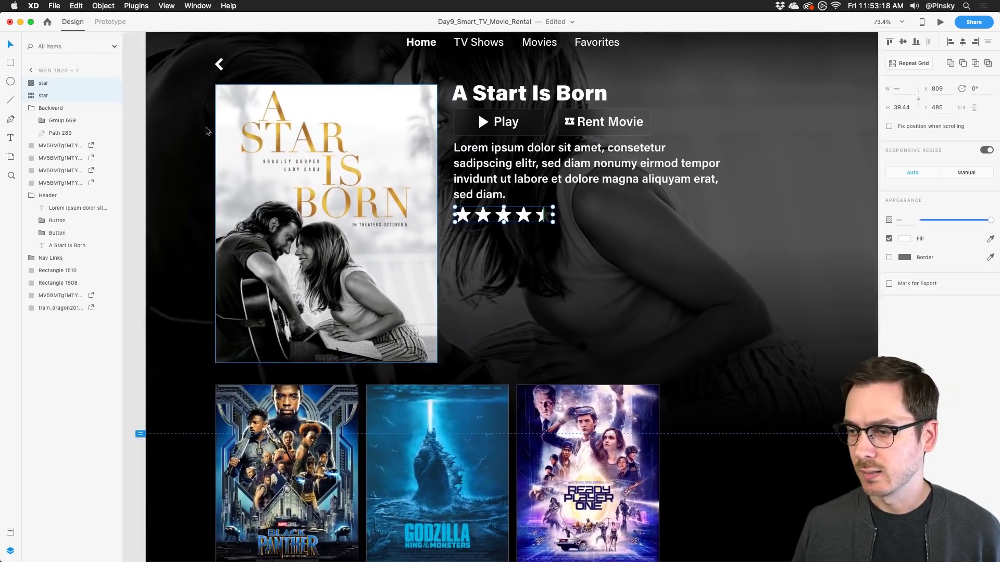
Preview the prototype from Web 1920 – 1 and open the A Star Is Born screen to check the star rating.
left_click(234, 209)
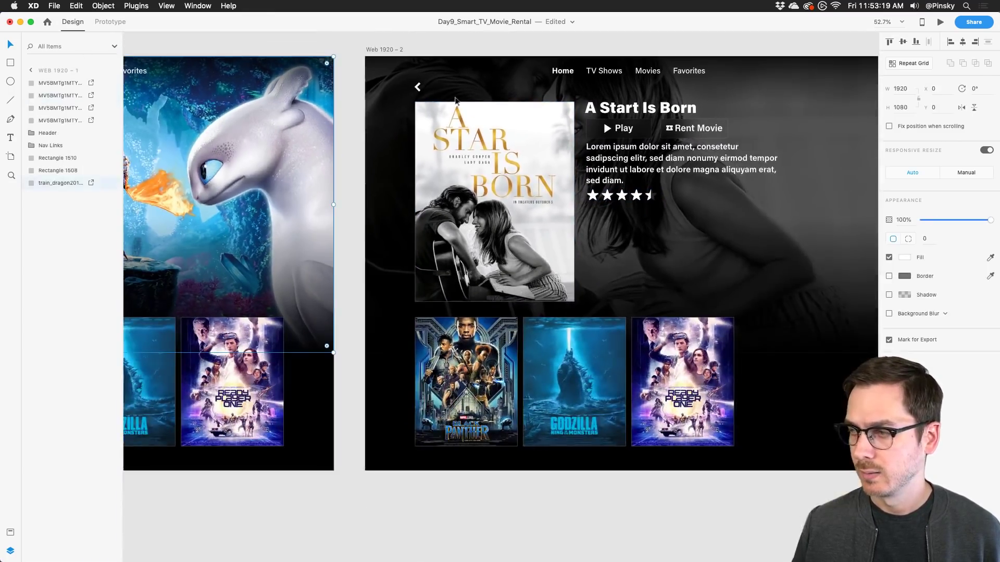
left_click(940, 21)
scroll(398, 525, "down", 3)
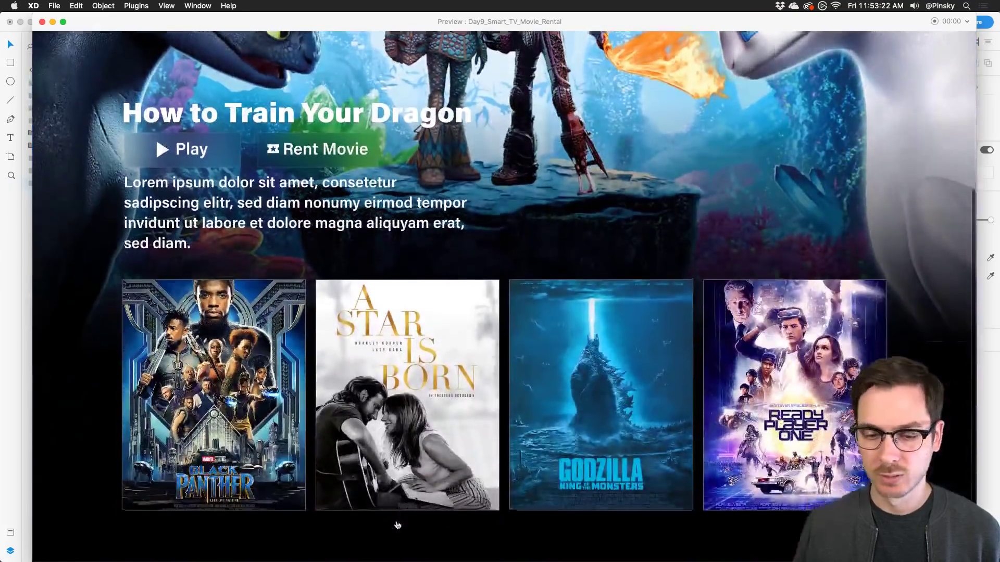
scroll(397, 525, "up", 3)
left_click(445, 525)
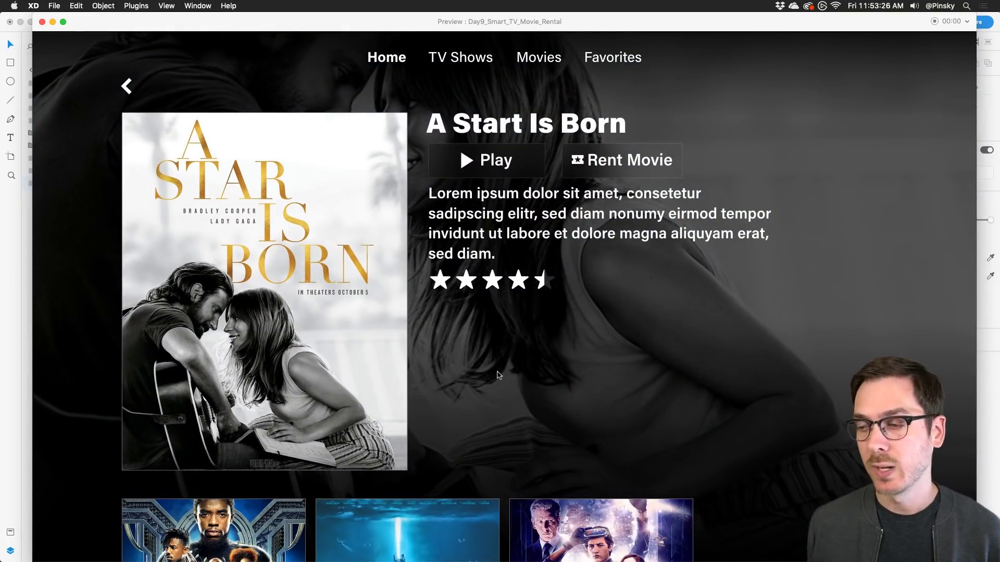
Copy both star Repeat Grids from Web 1920 – 2 and paste them onto Web 1920 – 1.
key("super+w")
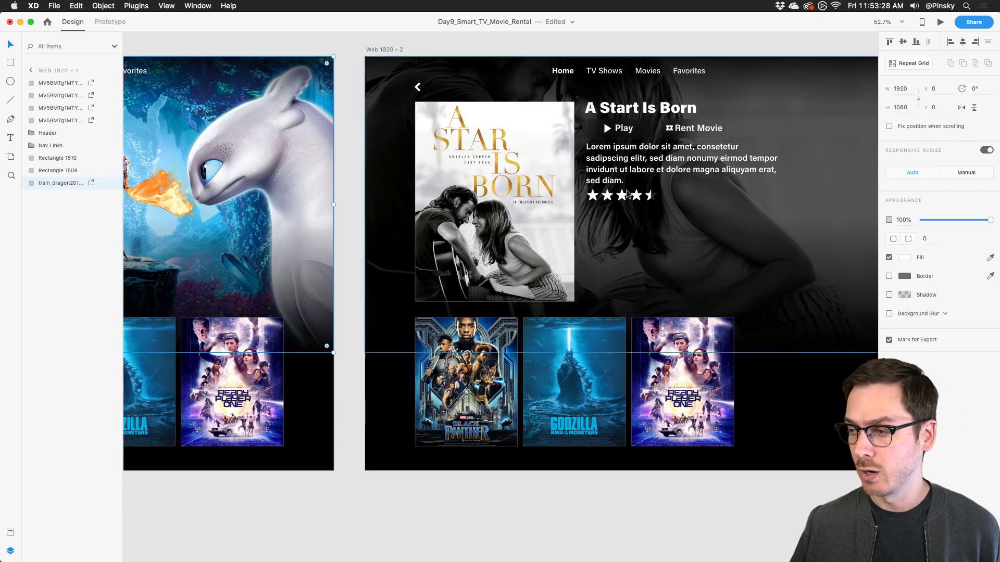
left_click(625, 195)
left_click(43, 95, "shift")
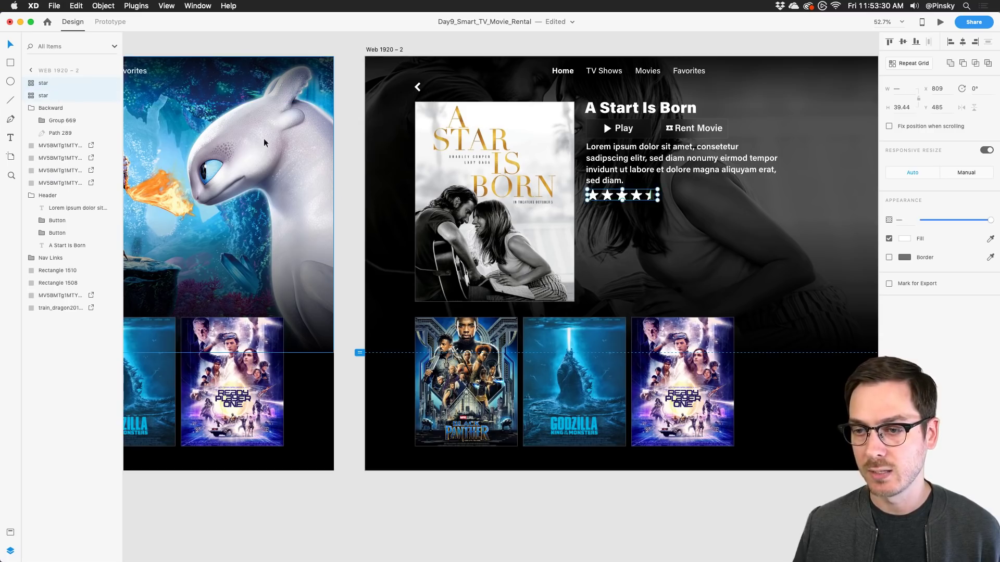
key("super+c")
key("super+v")
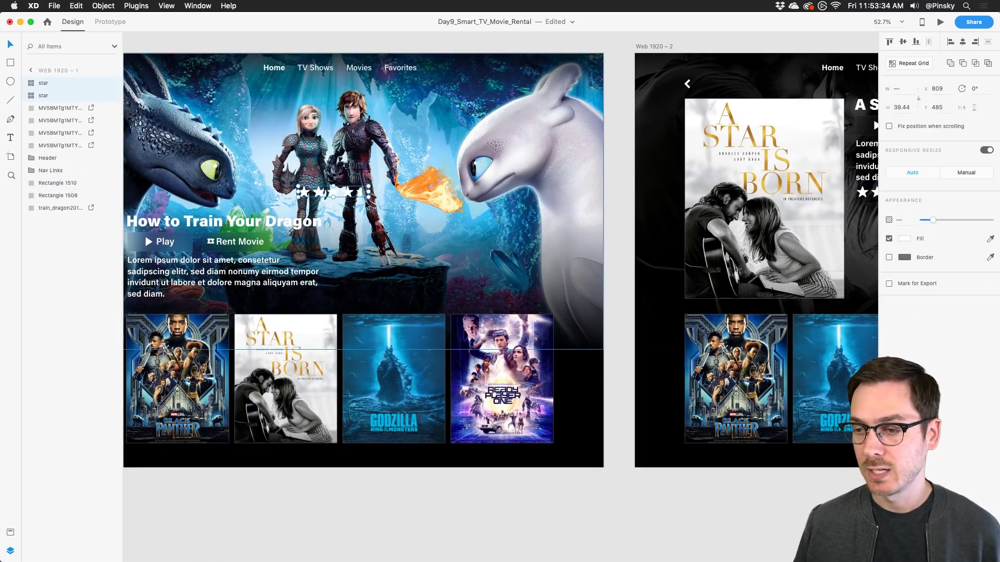
On Web 1920 – 1, shrink the front star grid to about 3 wide and set both star grids' opacity to 0%.
scroll(334, 196, "up", 10)
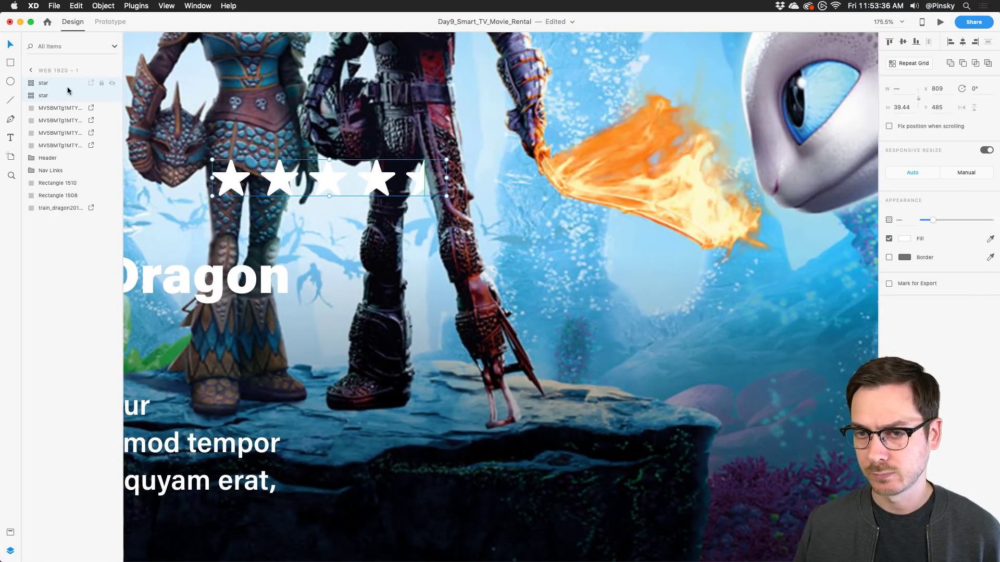
left_click(68, 84)
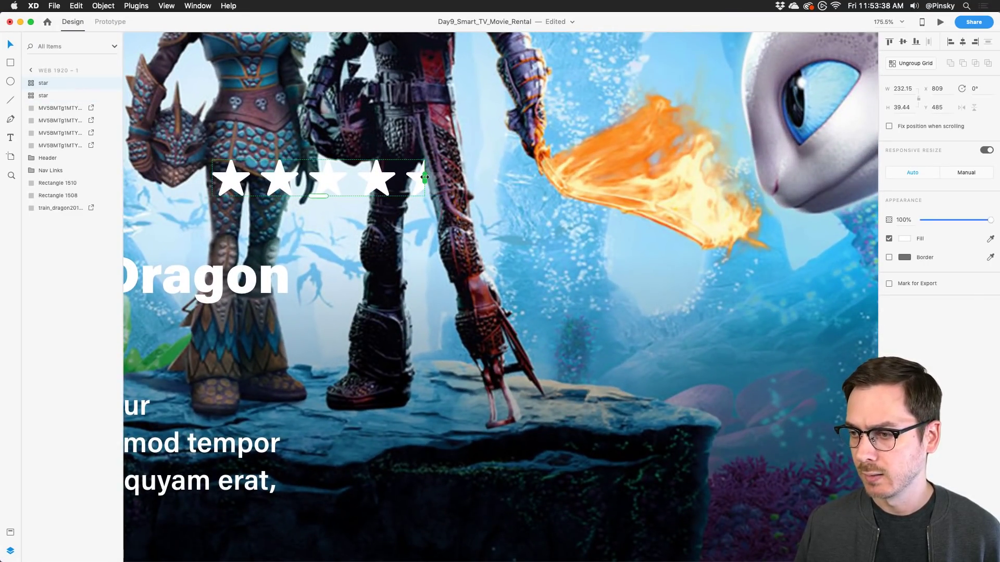
left_click_drag(424, 178, 216, 182)
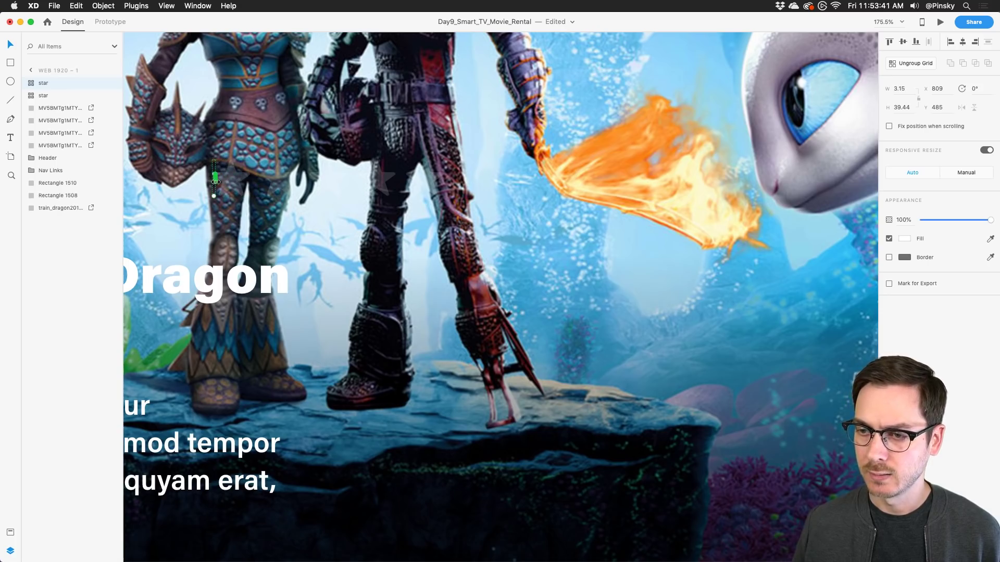
left_click(43, 93, "shift")
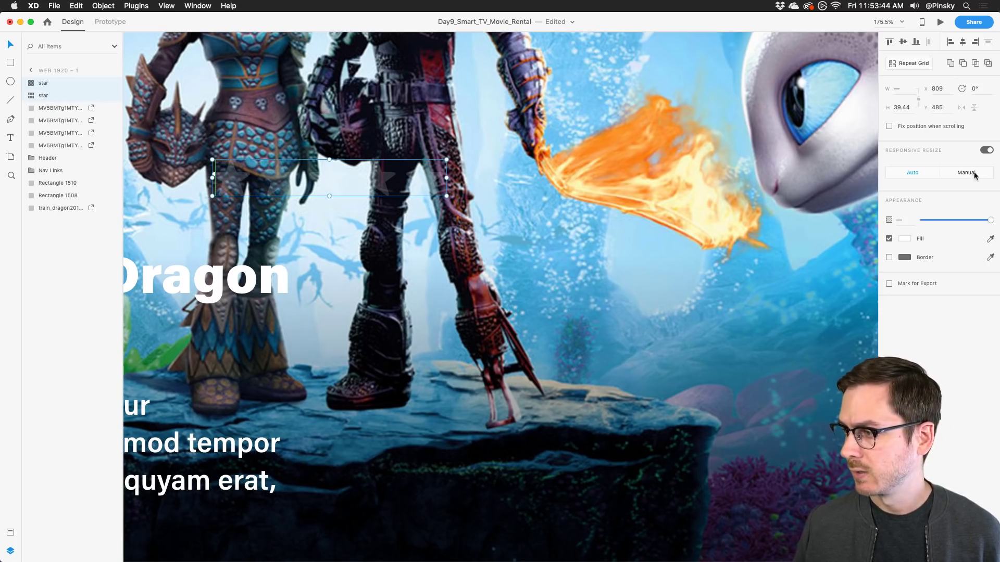
left_click_drag(936, 217, 921, 220)
scroll(341, 208, "down", 5)
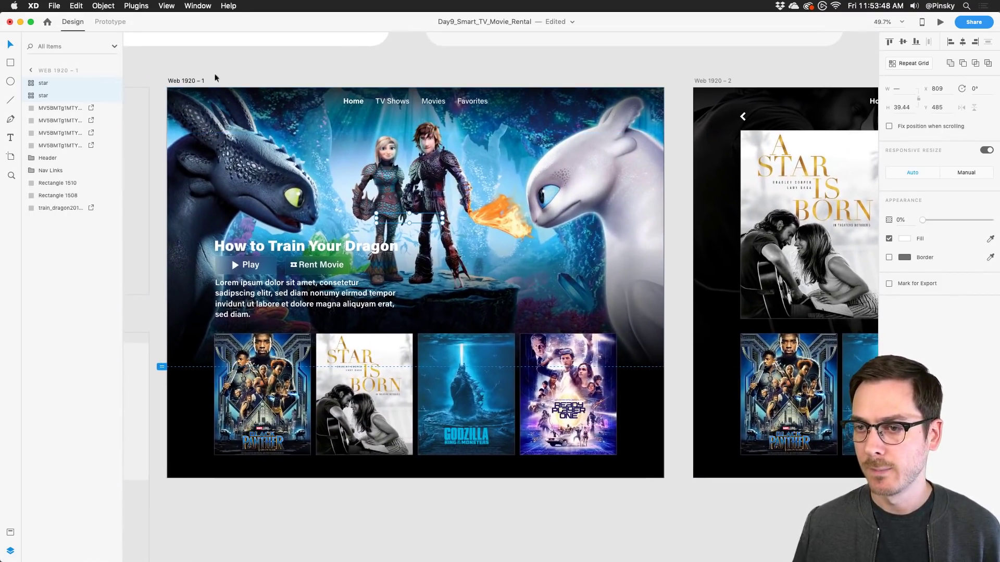
Preview the prototype from Web 1920 – 1, open the A Star Is Born screen and go back to check the star rating animation.
left_click(183, 78)
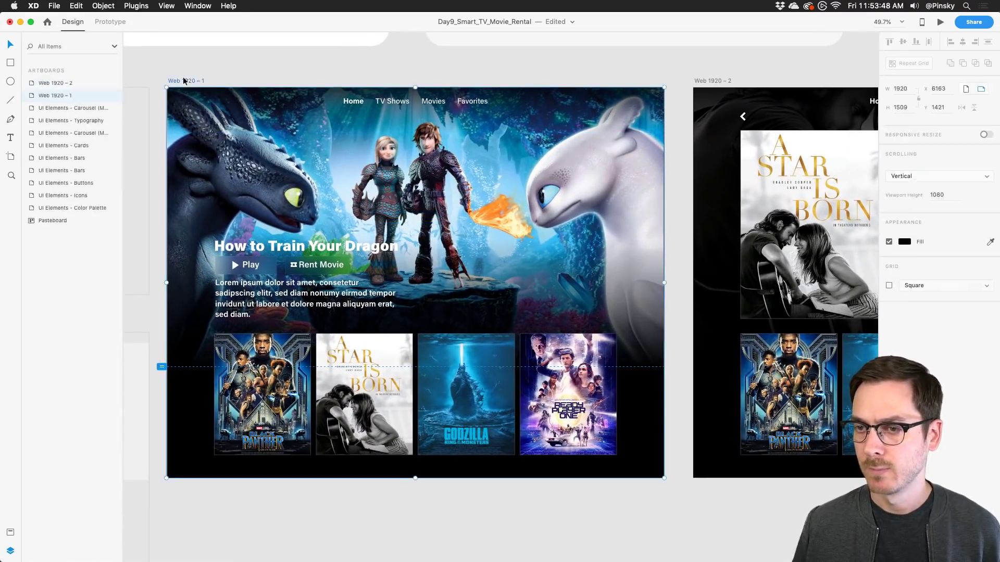
left_click(940, 22)
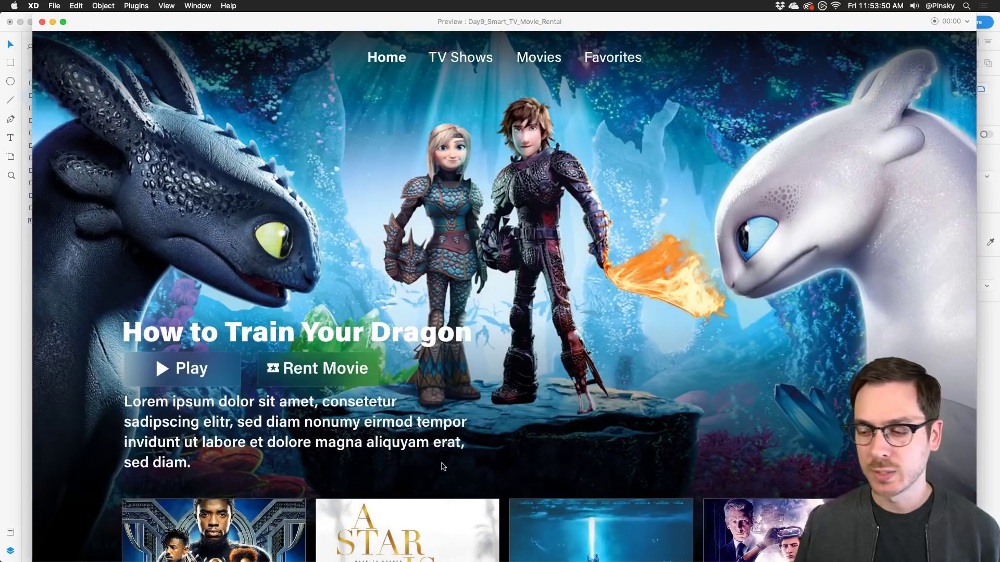
left_click(422, 533)
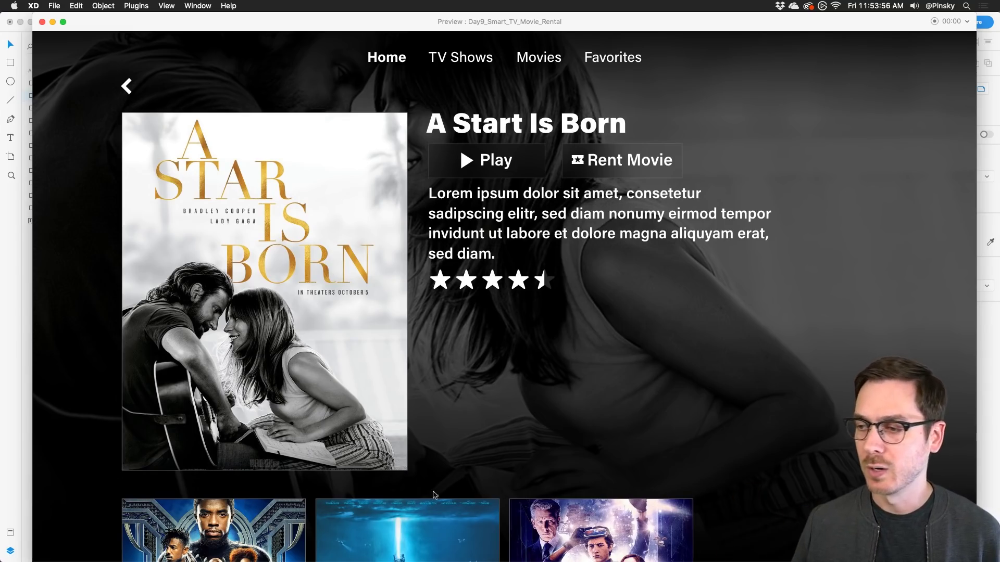
scroll(527, 281, "down", 1)
scroll(527, 281, "up", 1)
scroll(527, 281, "down", 5)
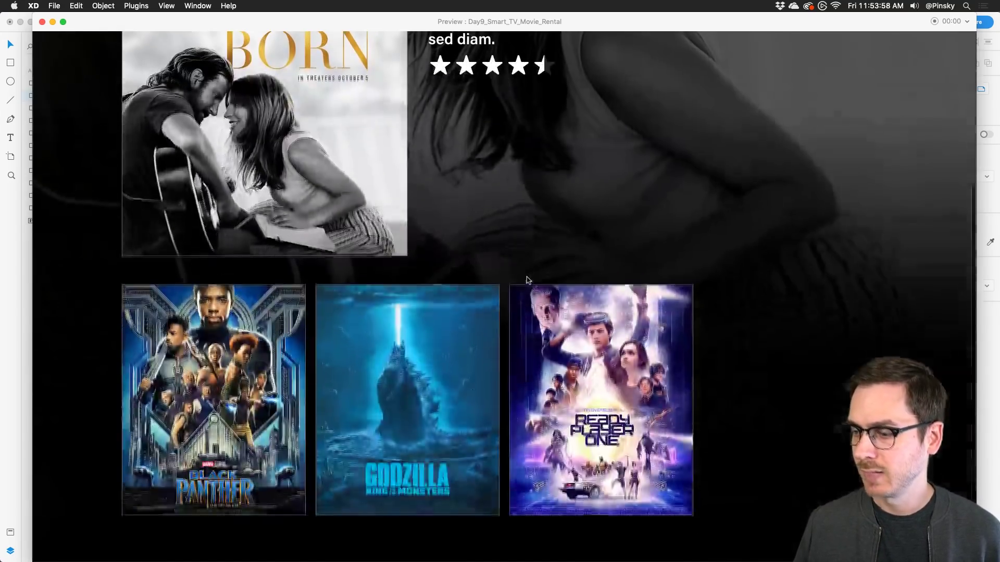
scroll(527, 282, "up", 5)
left_click(126, 86)
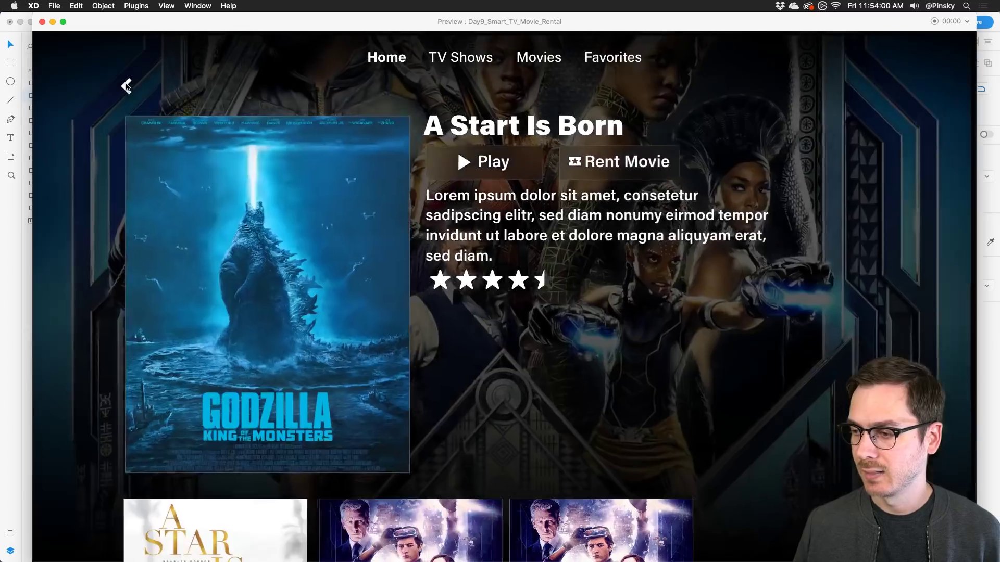
scroll(408, 297, "down", 5)
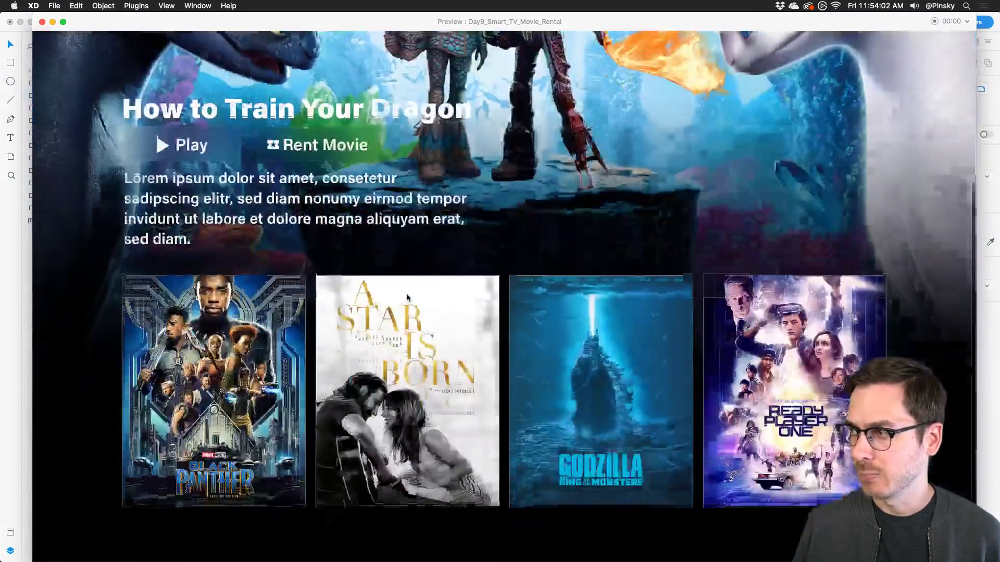
scroll(408, 297, "up", 4)
scroll(408, 297, "up", 1)
key("super+w")
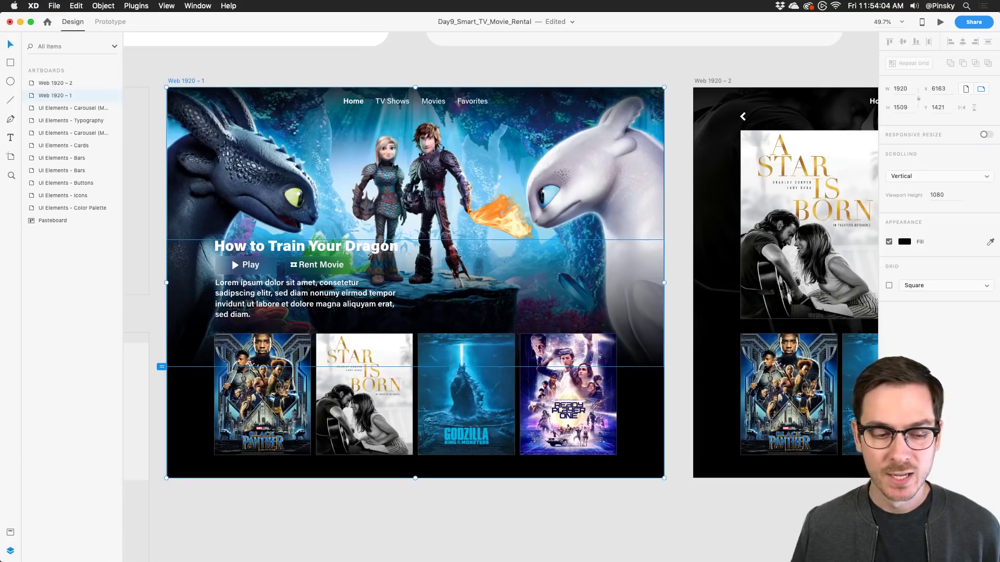
scroll(373, 225, "up", 2)
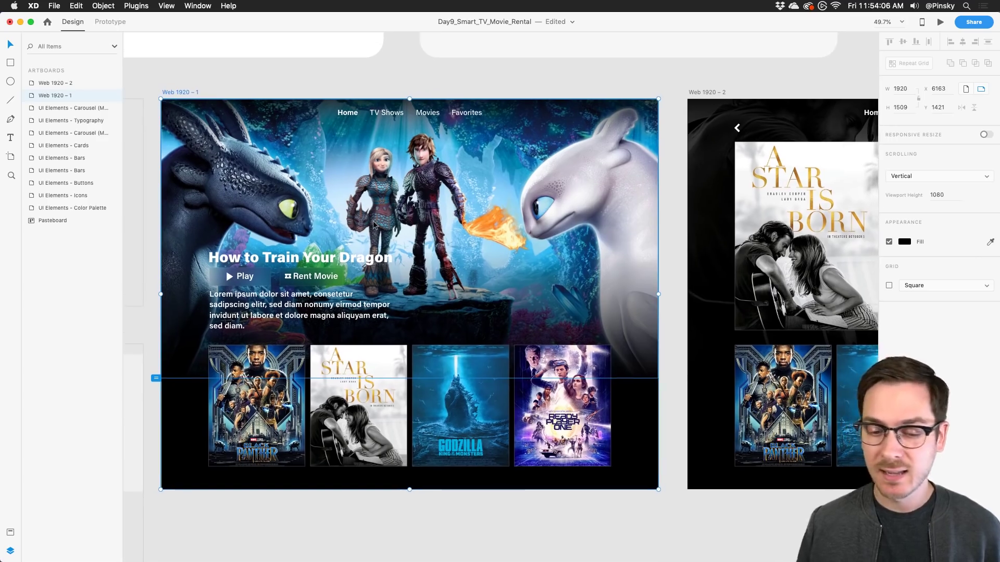
scroll(373, 225, "up", 5)
scroll(373, 225, "left", 2)
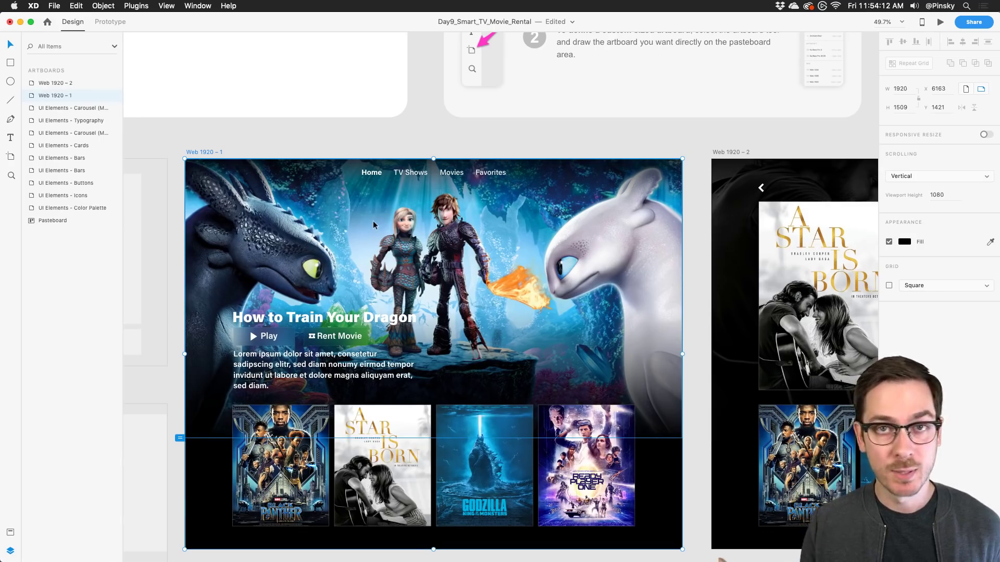
scroll(372, 223, "down", 3)
scroll(373, 223, "right", 1)
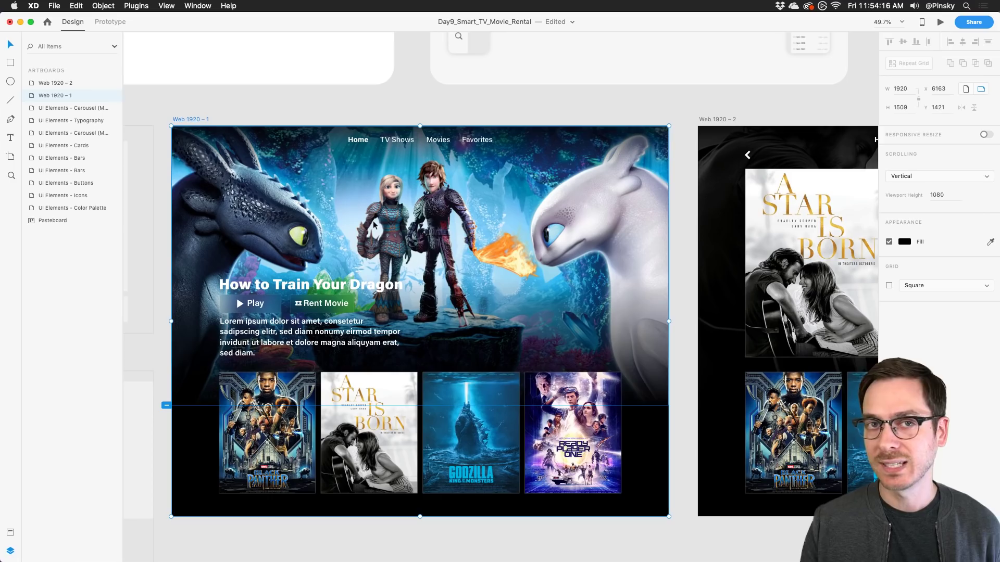
scroll(373, 220, "down", 3)
scroll(373, 221, "right", 1)
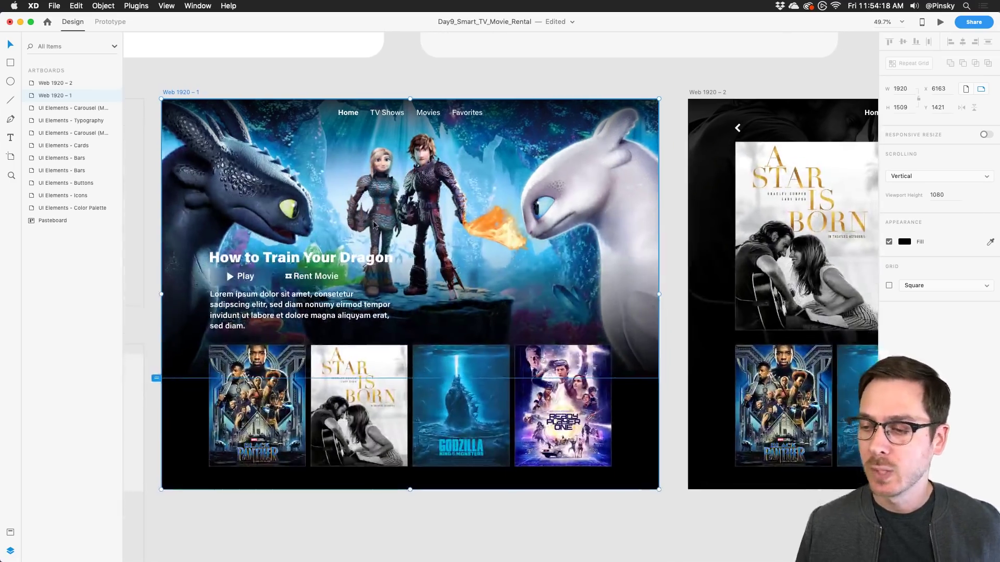
scroll(374, 200, "right", 10)
scroll(374, 200, "down", 1)
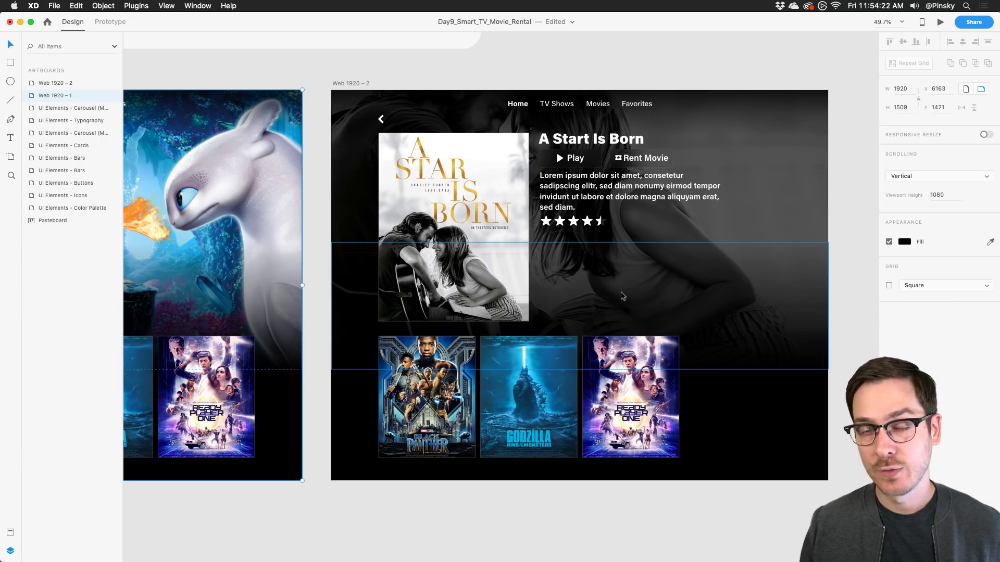
scroll(623, 296, "left", 10)
scroll(621, 296, "down", 1)
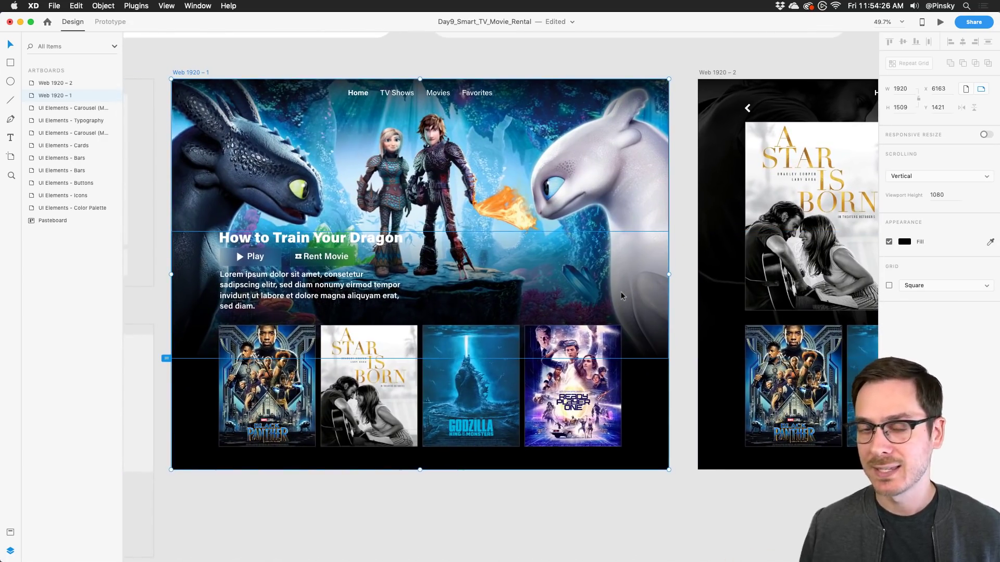
Start another preview of the prototype from Web 1920 – 1.
key("super+Return")
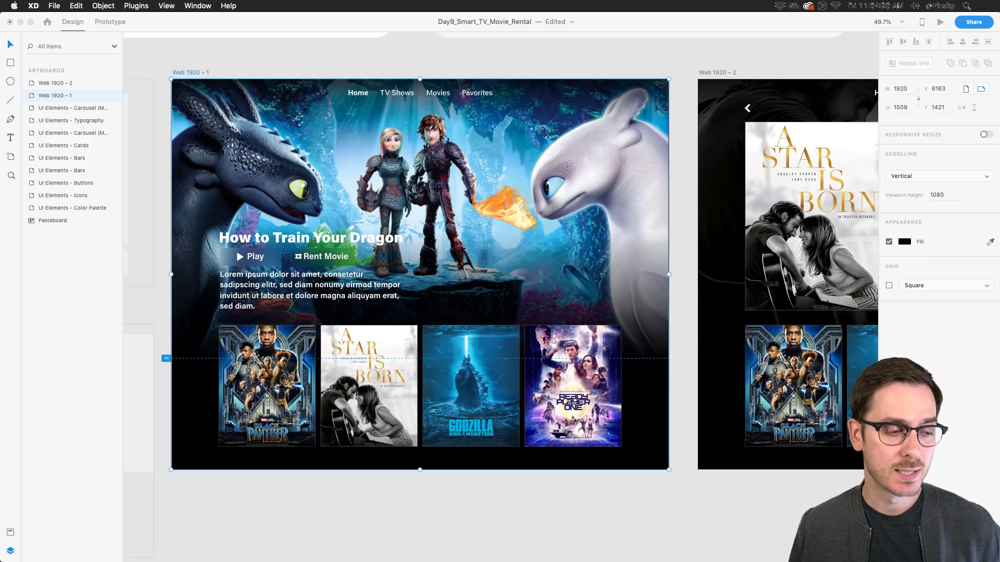